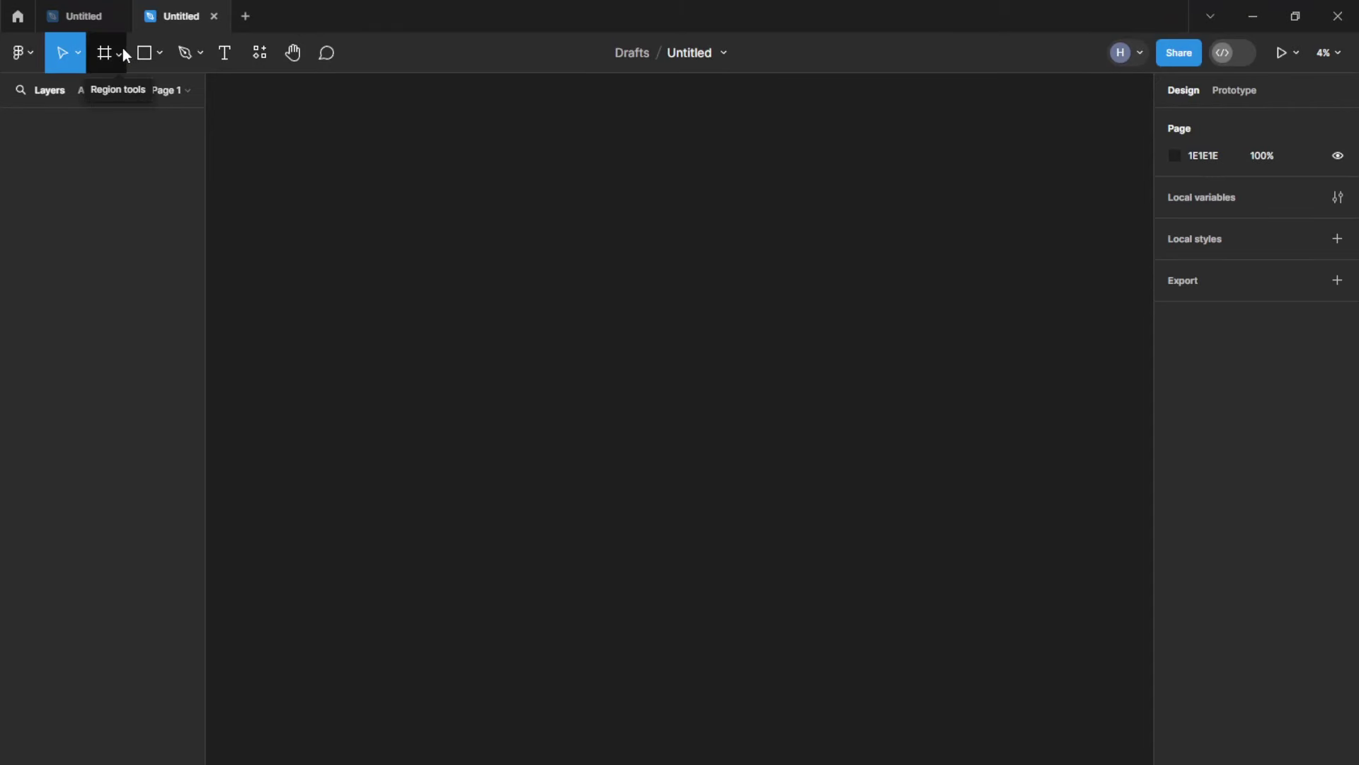
Step: Add a 1280×832 MacBook Air frame to the canvas
{"action": "left_click", "coordinate": [123, 55]}
{"action": "left_click", "coordinate": [99, 93]}
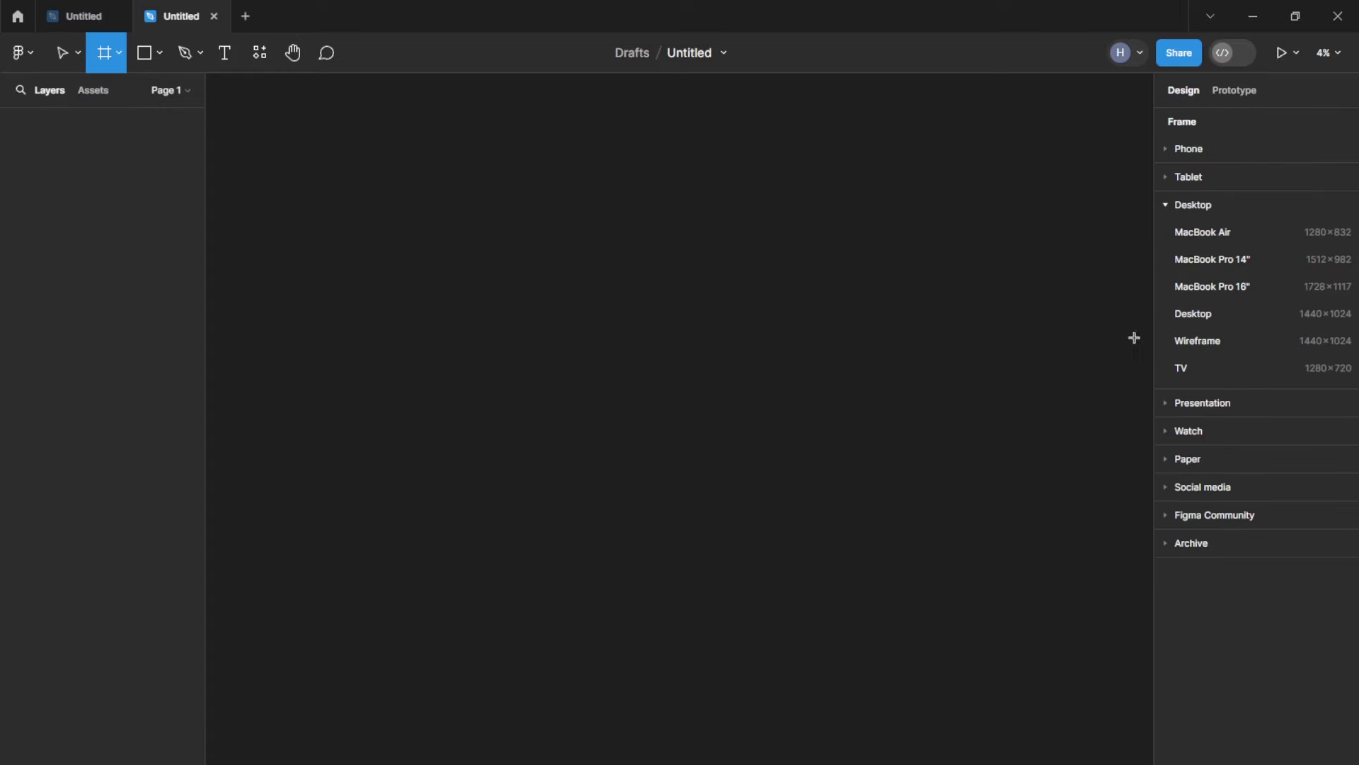
{"action": "left_click", "coordinate": [1241, 249]}
{"action": "scroll", "coordinate": [655, 527], "scroll_direction": "up", "scroll_amount": 5}
{"action": "scroll", "coordinate": [652, 526], "scroll_direction": "up", "scroll_amount": 3}
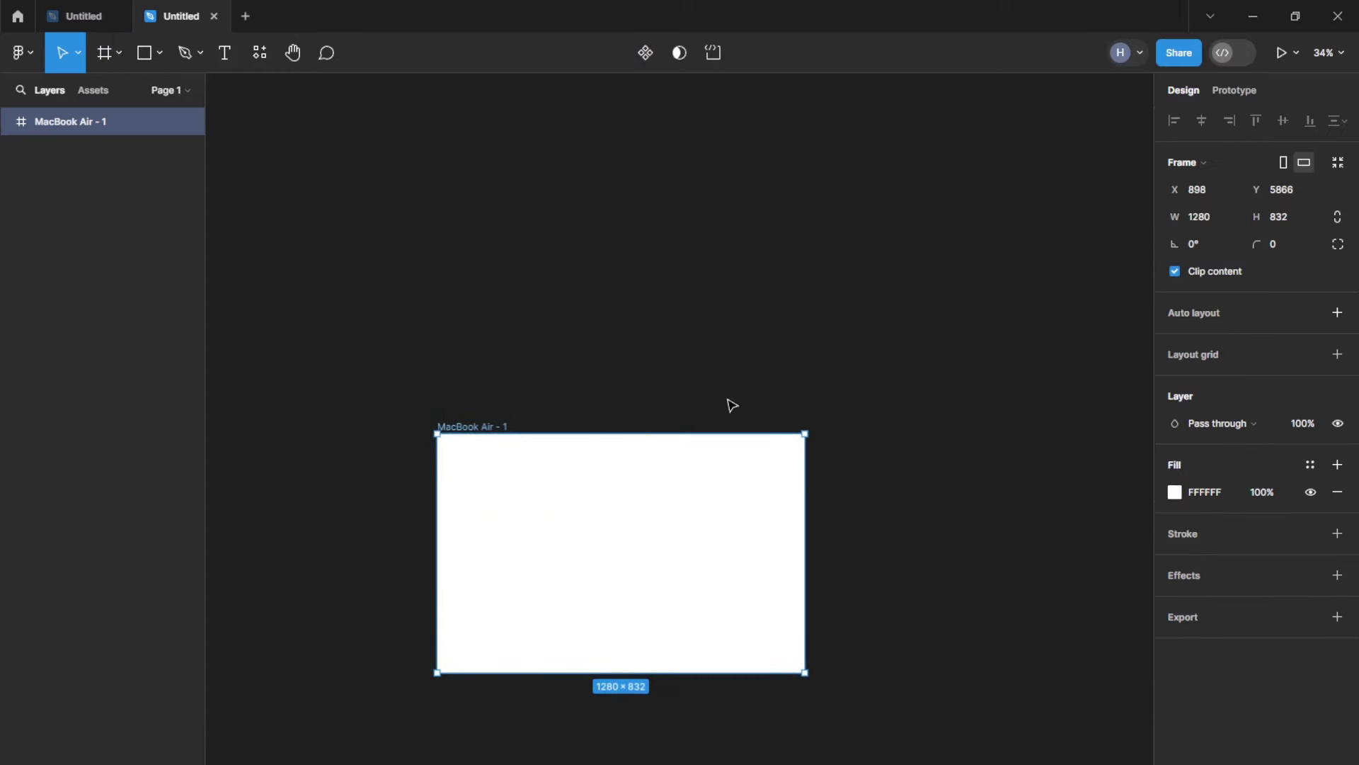
Step: Paste the Godzilla image into the frame and round its corners to 29
{"action": "key", "text": "ctrl+v"}
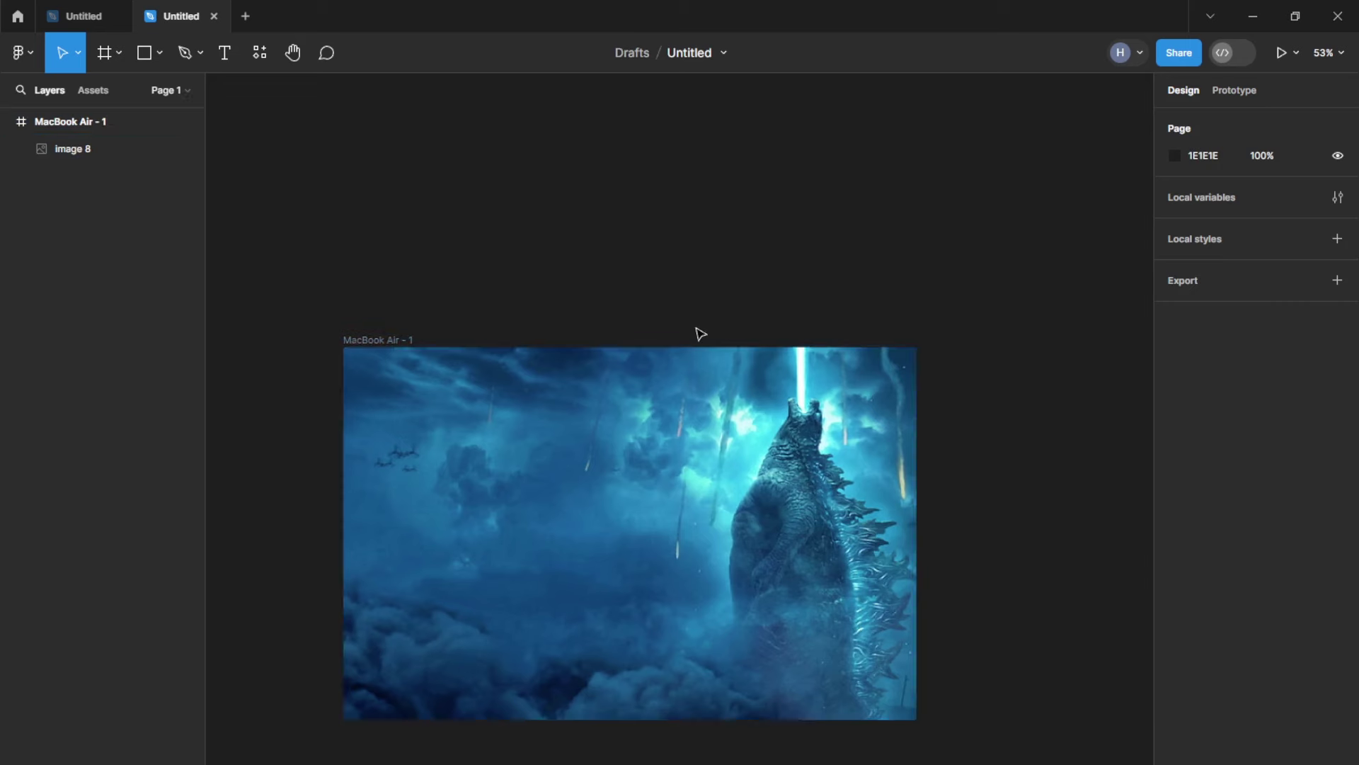
{"action": "left_click", "coordinate": [698, 343]}
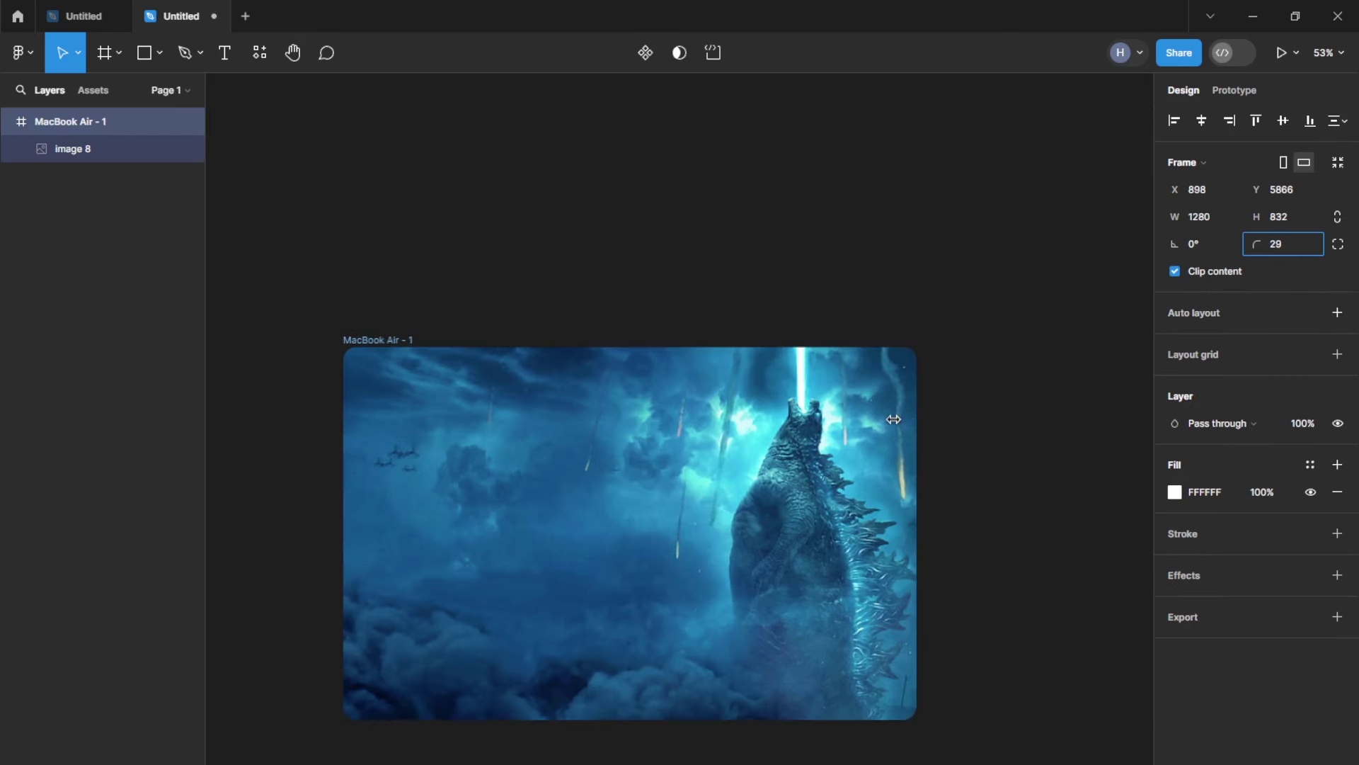
{"action": "key", "text": "Escape"}
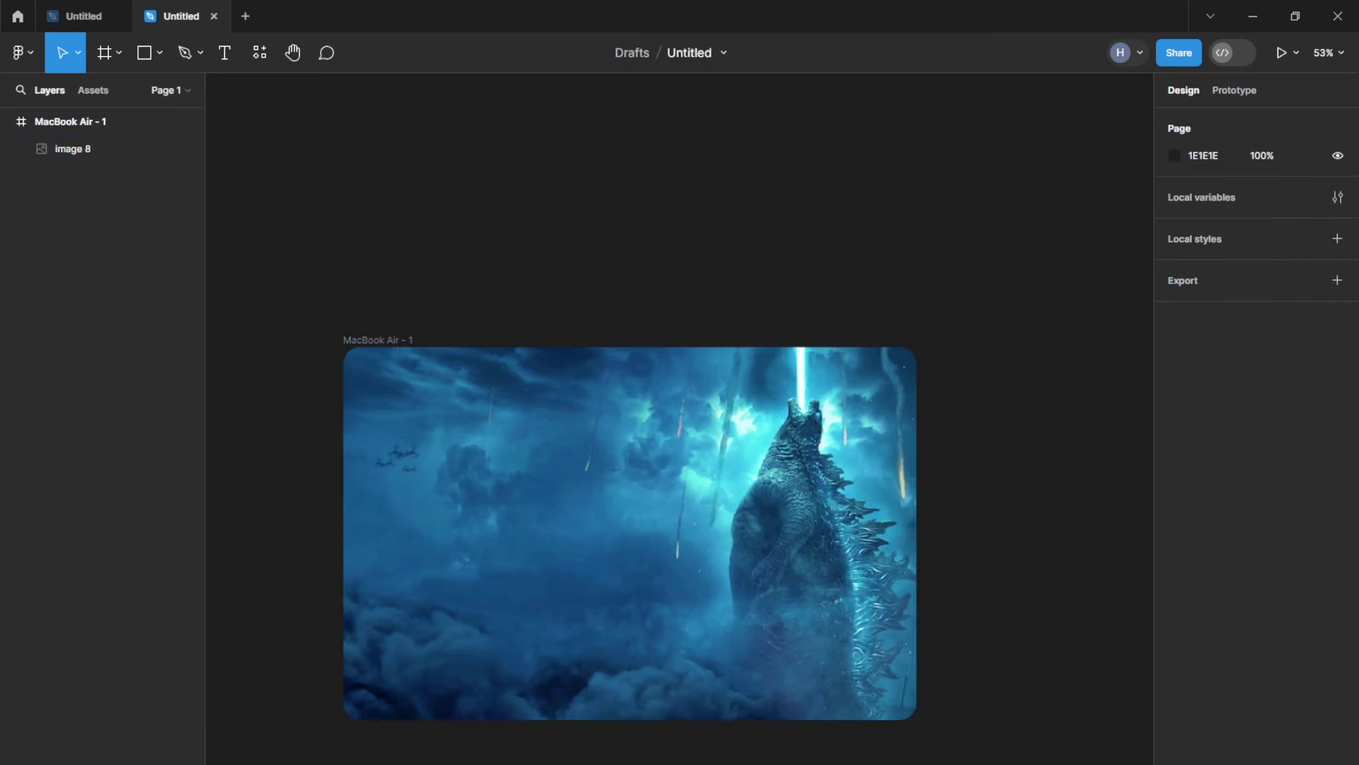
Step: Add a GODZILLA II title at size 80 just above the frame
{"action": "key", "text": "t"}
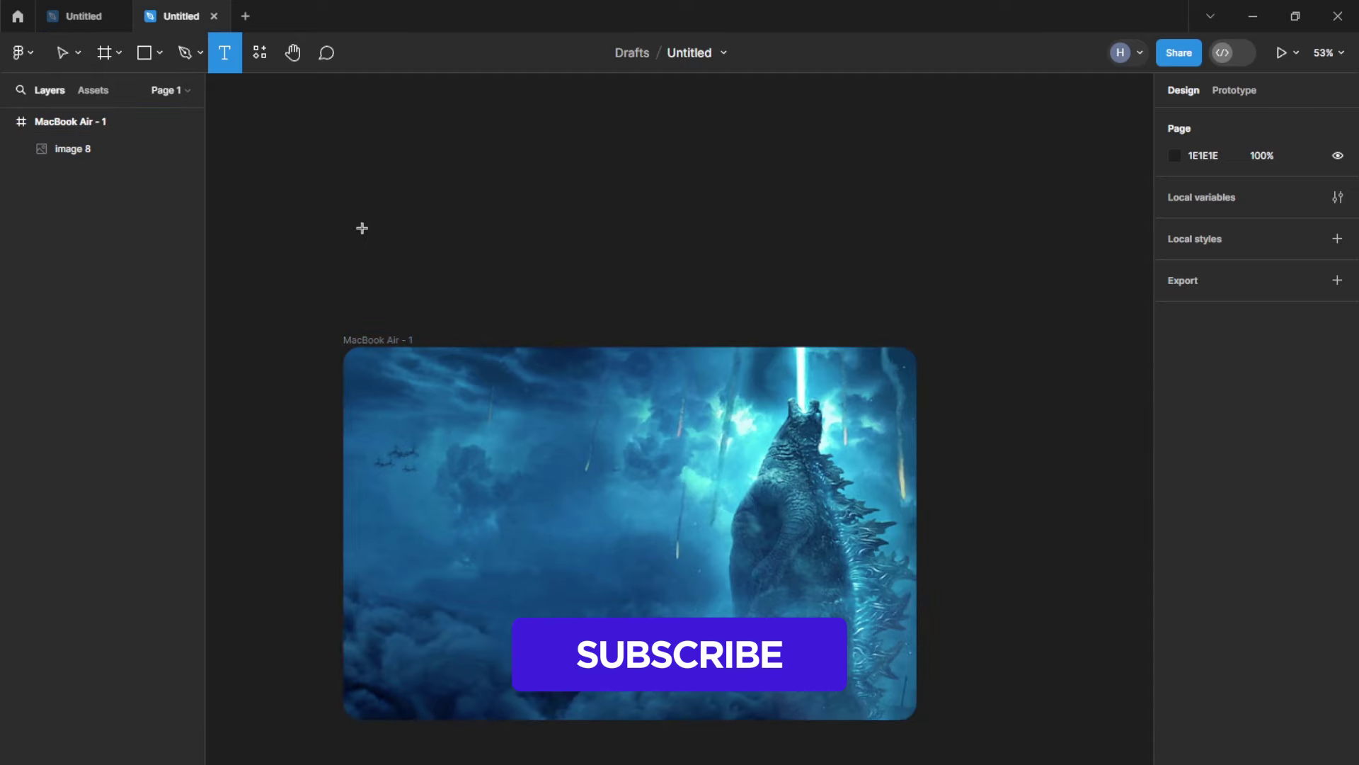
{"action": "left_click", "coordinate": [362, 225]}
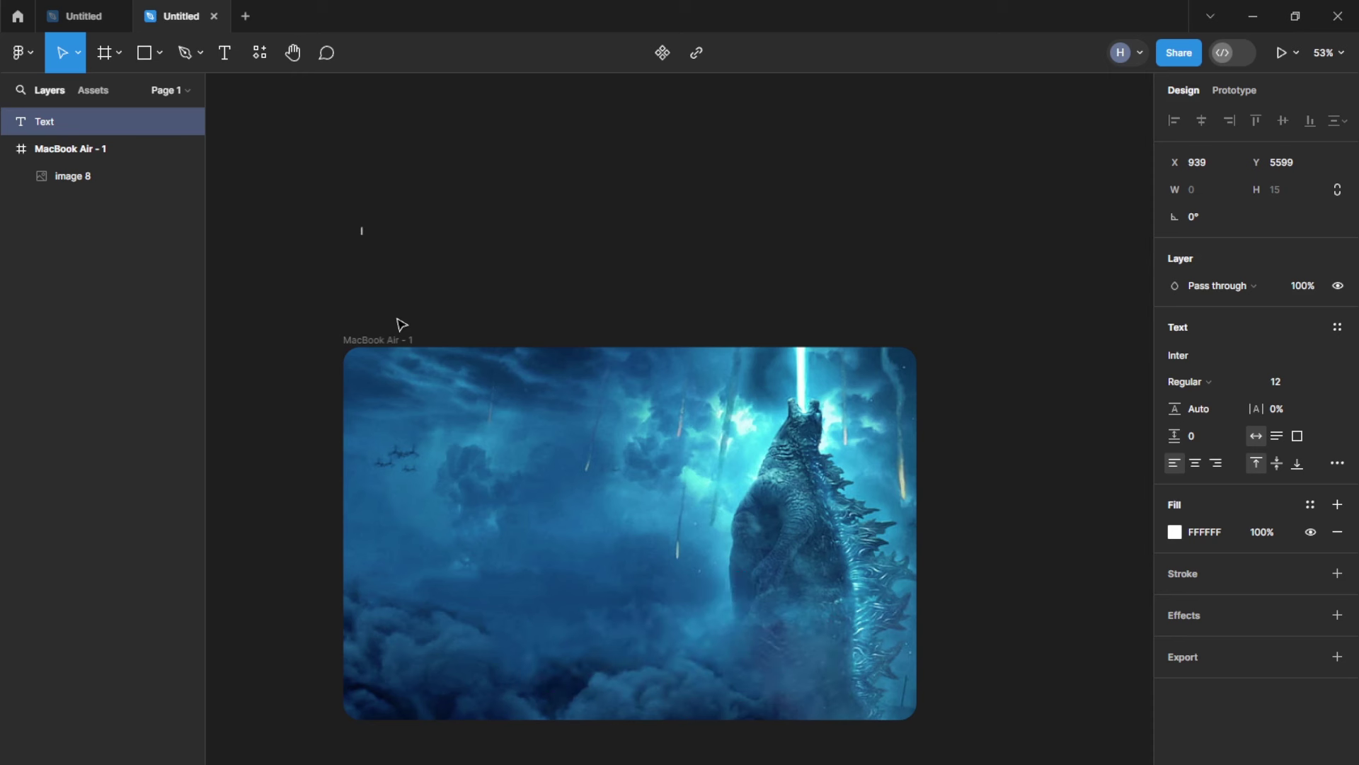
{"action": "type", "text": "GODZILLA"}
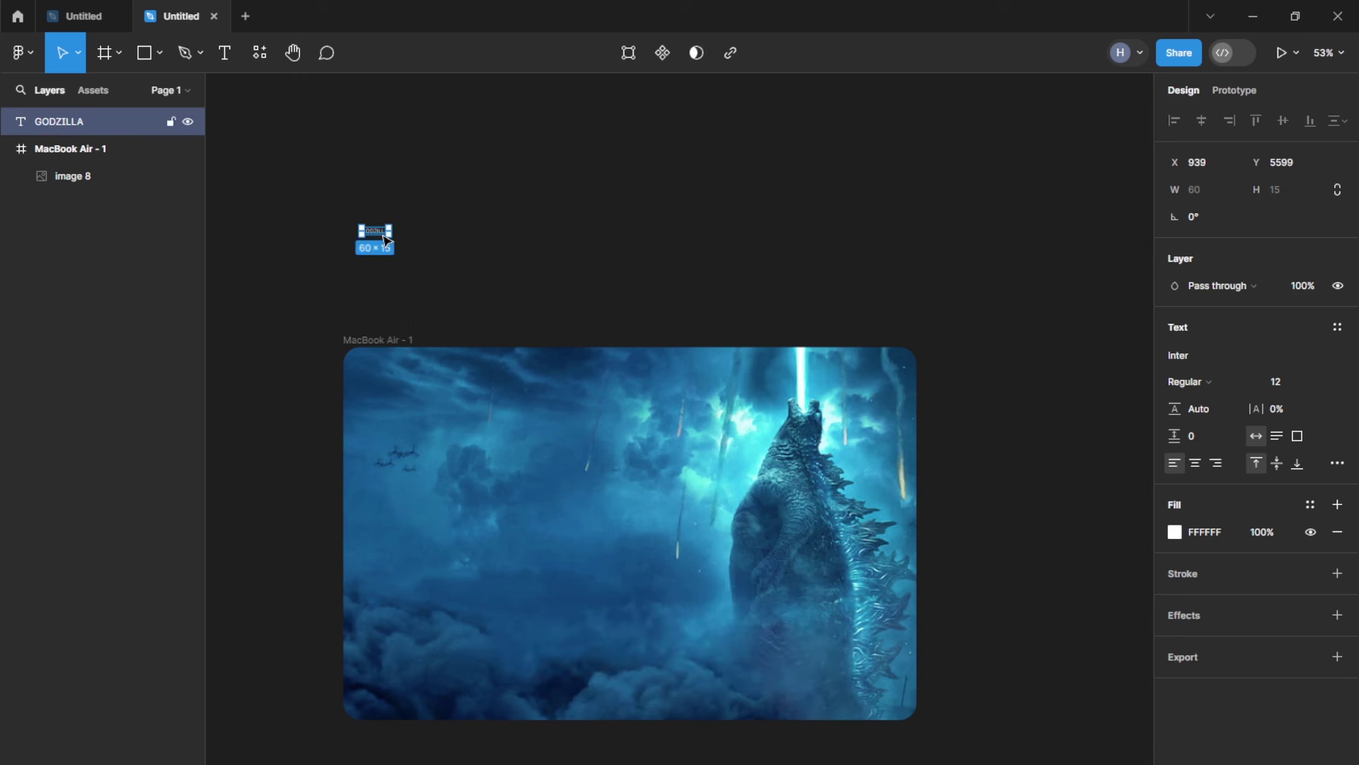
{"action": "key", "text": "k"}
{"action": "mouse_move", "coordinate": [387, 240]}
{"action": "left_mouse_down"}
{"action": "mouse_move", "coordinate": [461, 225]}
{"action": "mouse_move", "coordinate": [524, 308]}
{"action": "left_mouse_up"}
{"action": "key", "text": "Return"}
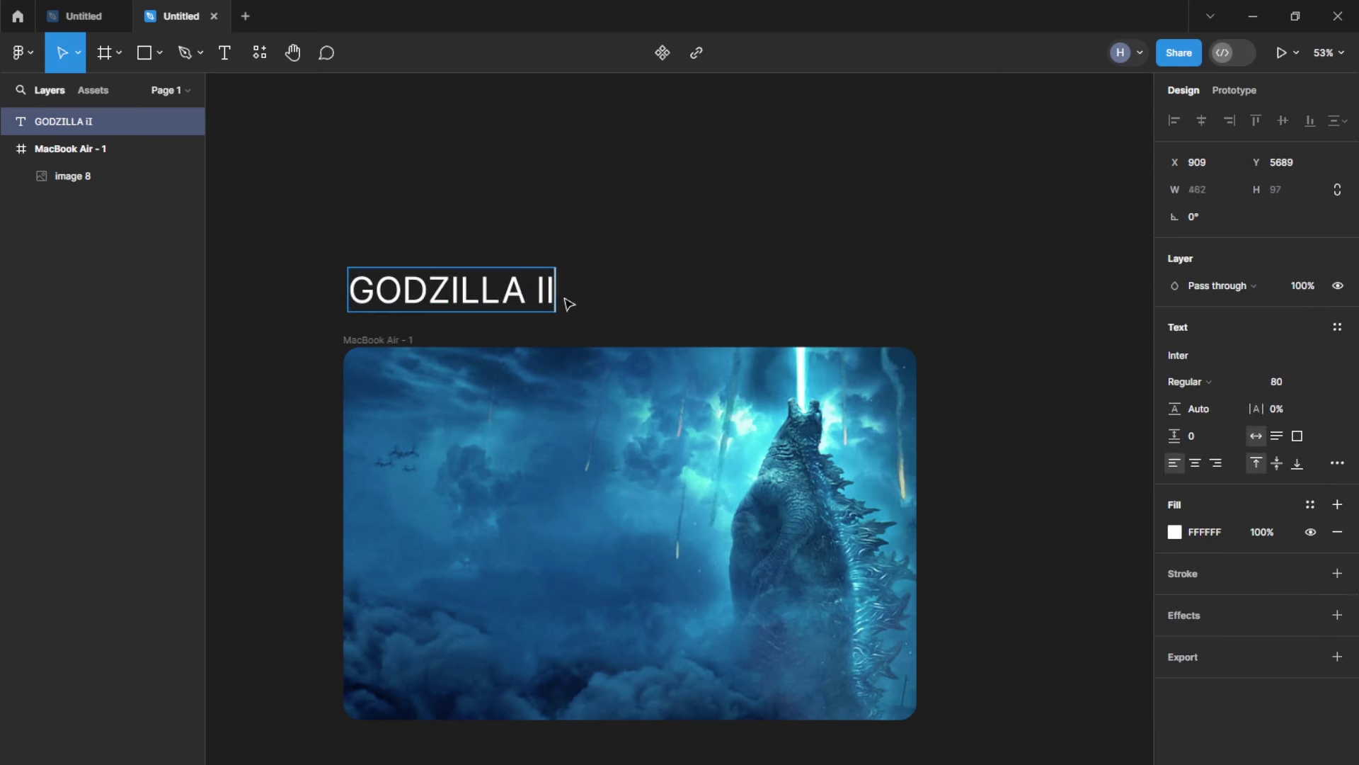
Step: Duplicate the title below, retype it as THE KING OF MONSTER, and scale it to 462×49
{"action": "mouse_move", "coordinate": [552, 301]}
{"action": "left_mouse_down"}
{"action": "mouse_move", "coordinate": [530, 242]}
{"action": "mouse_move", "coordinate": [531, 296]}
{"action": "left_mouse_up"}
{"action": "double_click", "coordinate": [531, 298]}
{"action": "type", "text": "THE KING OF MONSTER"}
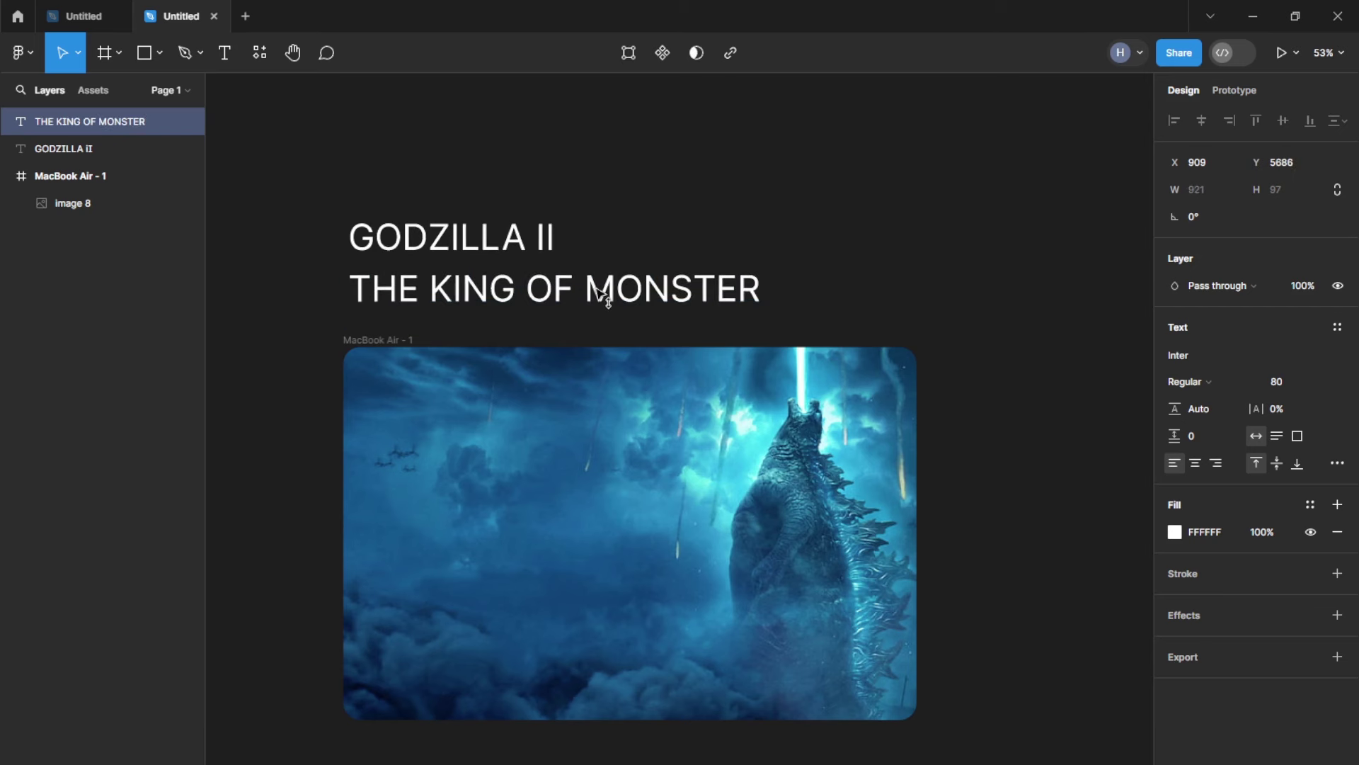
{"action": "type", "text": "k"}
{"action": "mouse_move", "coordinate": [761, 324]}
{"action": "left_mouse_down"}
{"action": "mouse_move", "coordinate": [579, 264]}
{"action": "mouse_move", "coordinate": [561, 282]}
{"action": "left_mouse_up"}
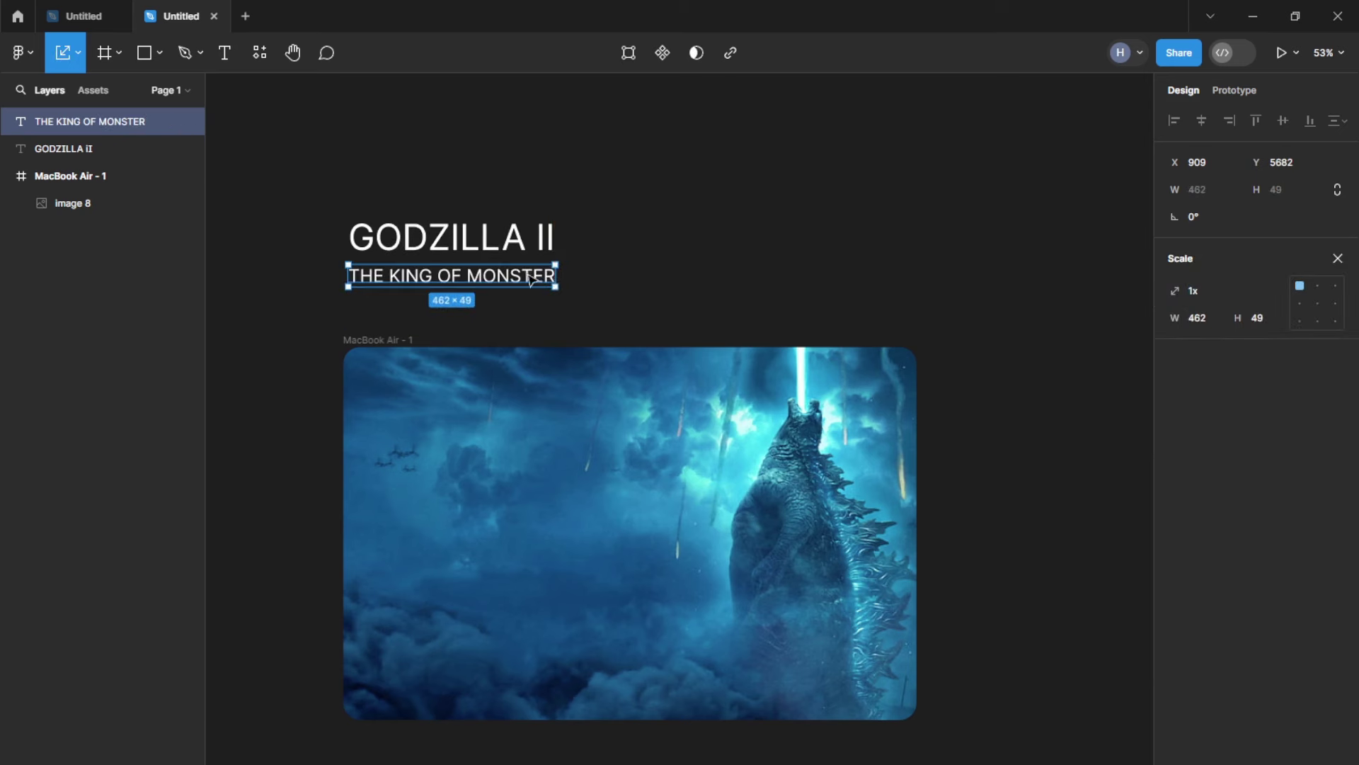
Step: Change the GODZILLA II title font to Insaniburger with Cheese
{"action": "scroll", "coordinate": [432, 463], "scroll_direction": "up", "scroll_amount": 5}
{"action": "scroll", "coordinate": [446, 517], "scroll_direction": "left", "scroll_amount": 3}
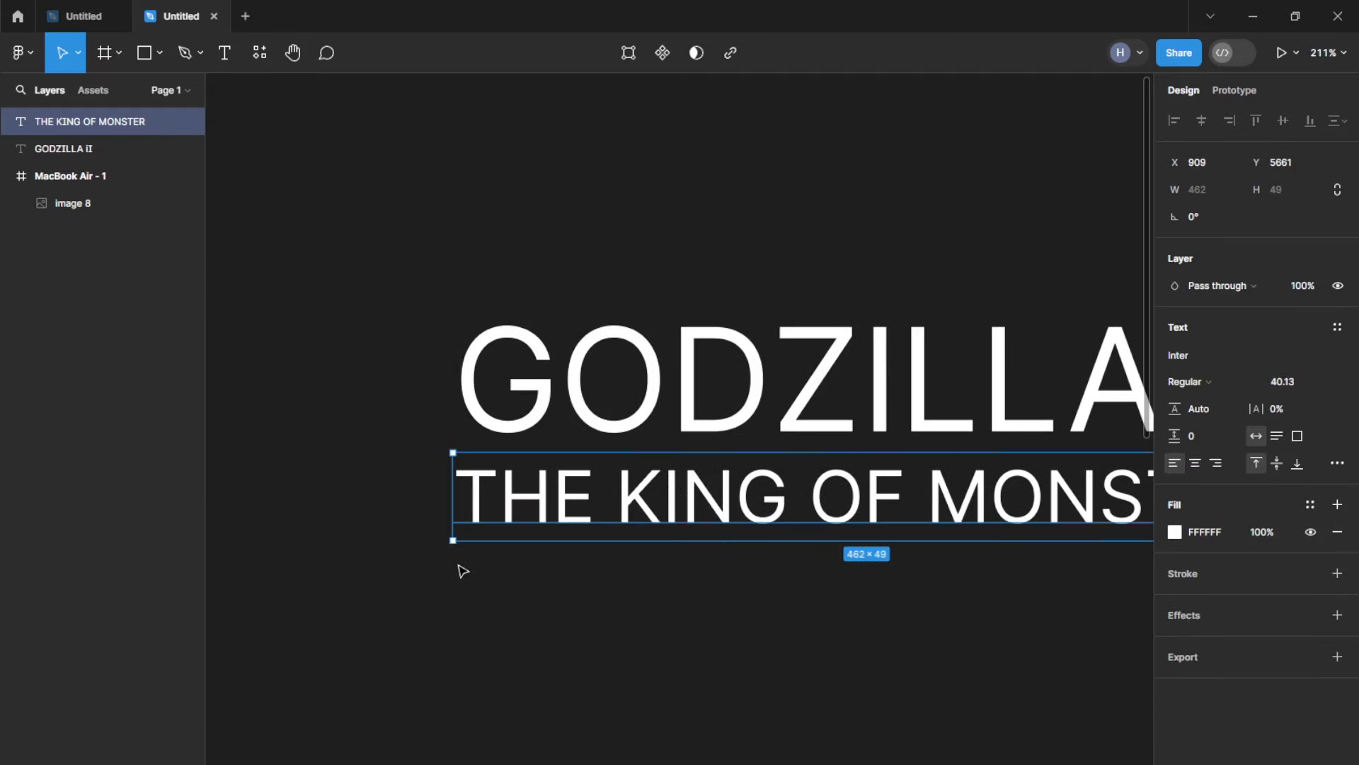
{"action": "key", "text": "k"}
{"action": "scroll", "coordinate": [453, 539], "scroll_direction": "down", "scroll_amount": 5}
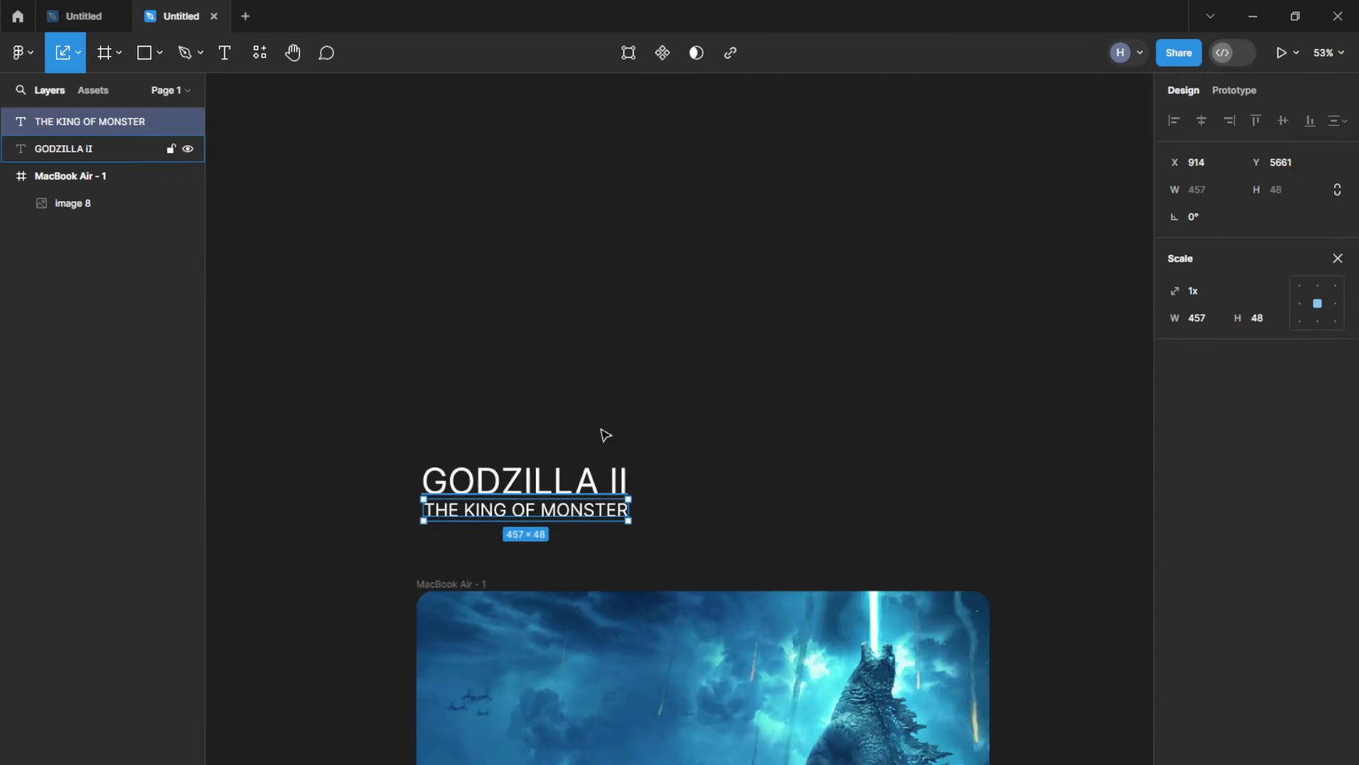
{"action": "left_click", "coordinate": [524, 482], "text": "shift"}
{"action": "scroll", "coordinate": [669, 416], "scroll_direction": "up", "scroll_amount": 3}
{"action": "left_click", "coordinate": [669, 417]}
{"action": "left_click", "coordinate": [1228, 385]}
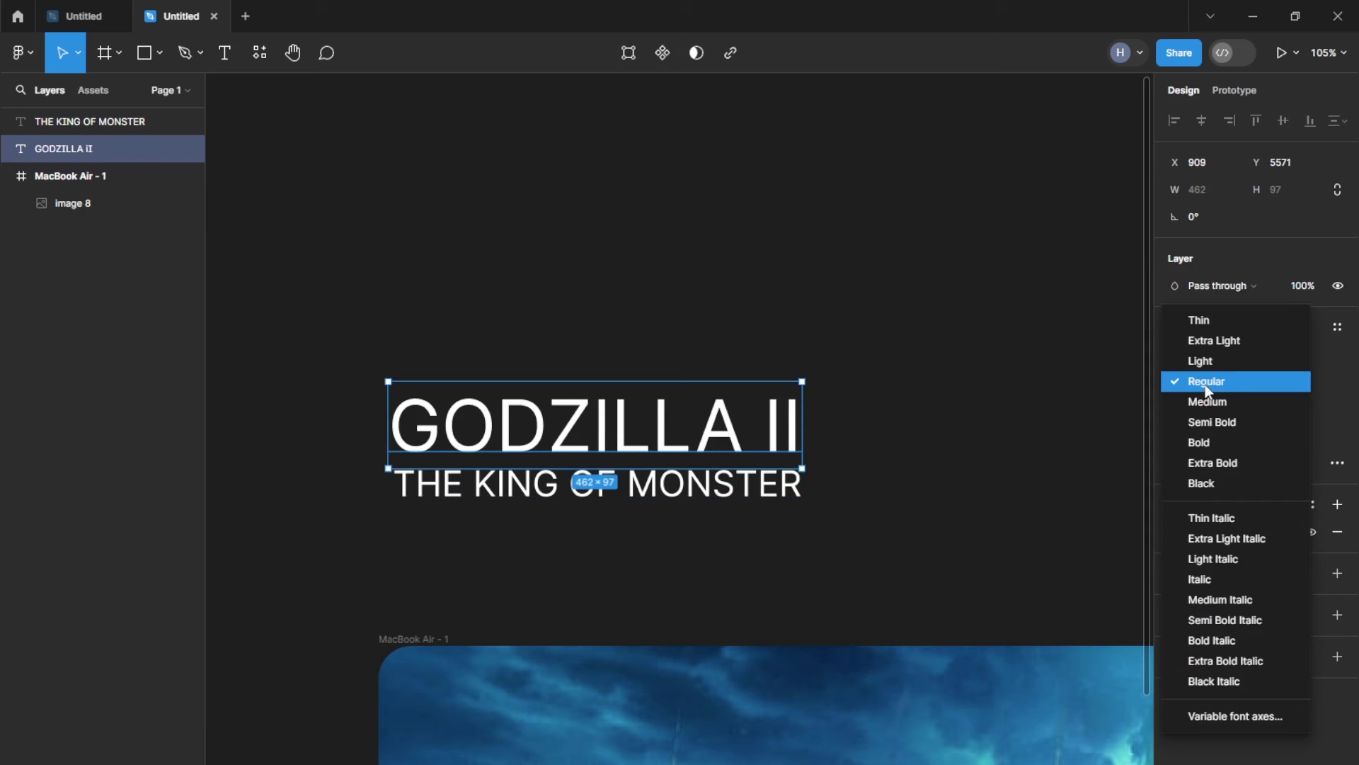
{"action": "left_click", "coordinate": [1188, 356]}
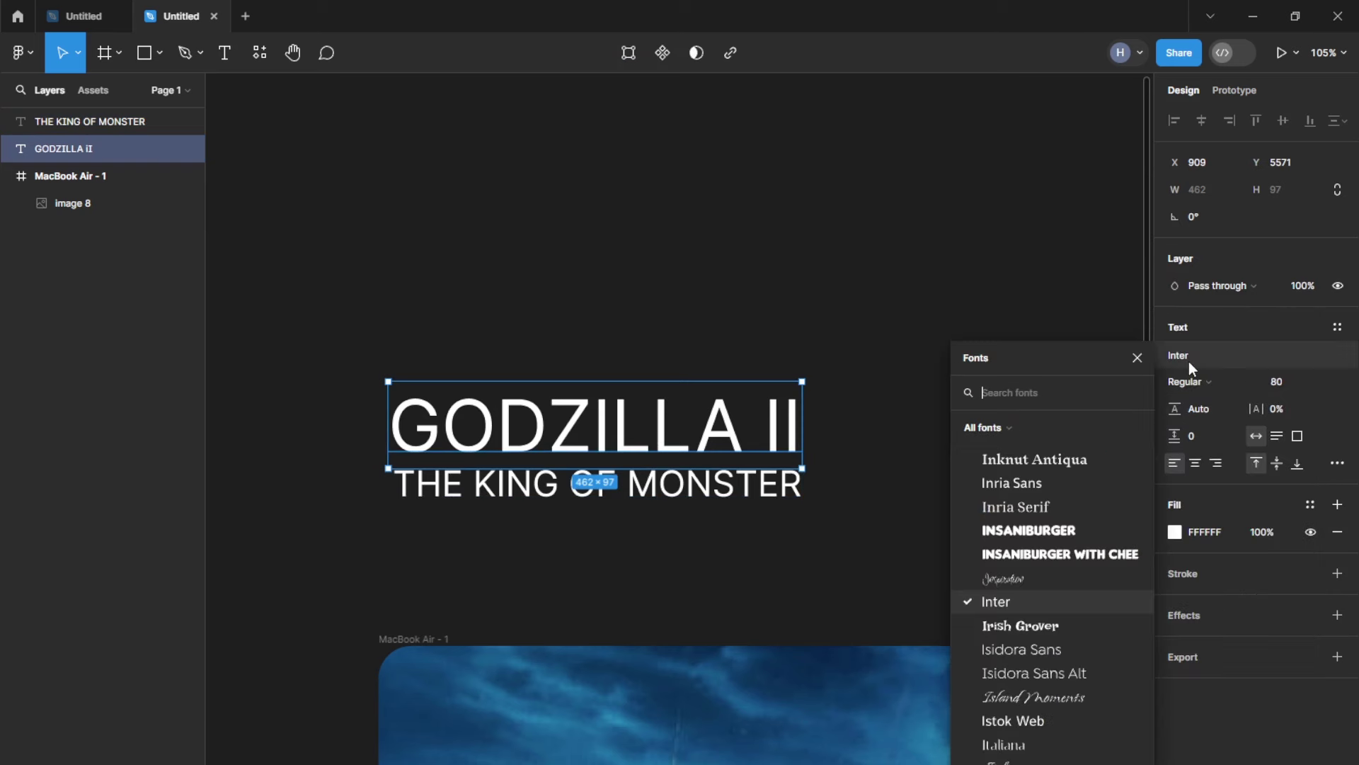
{"action": "left_click", "coordinate": [1069, 558]}
{"action": "key", "text": "Escape"}
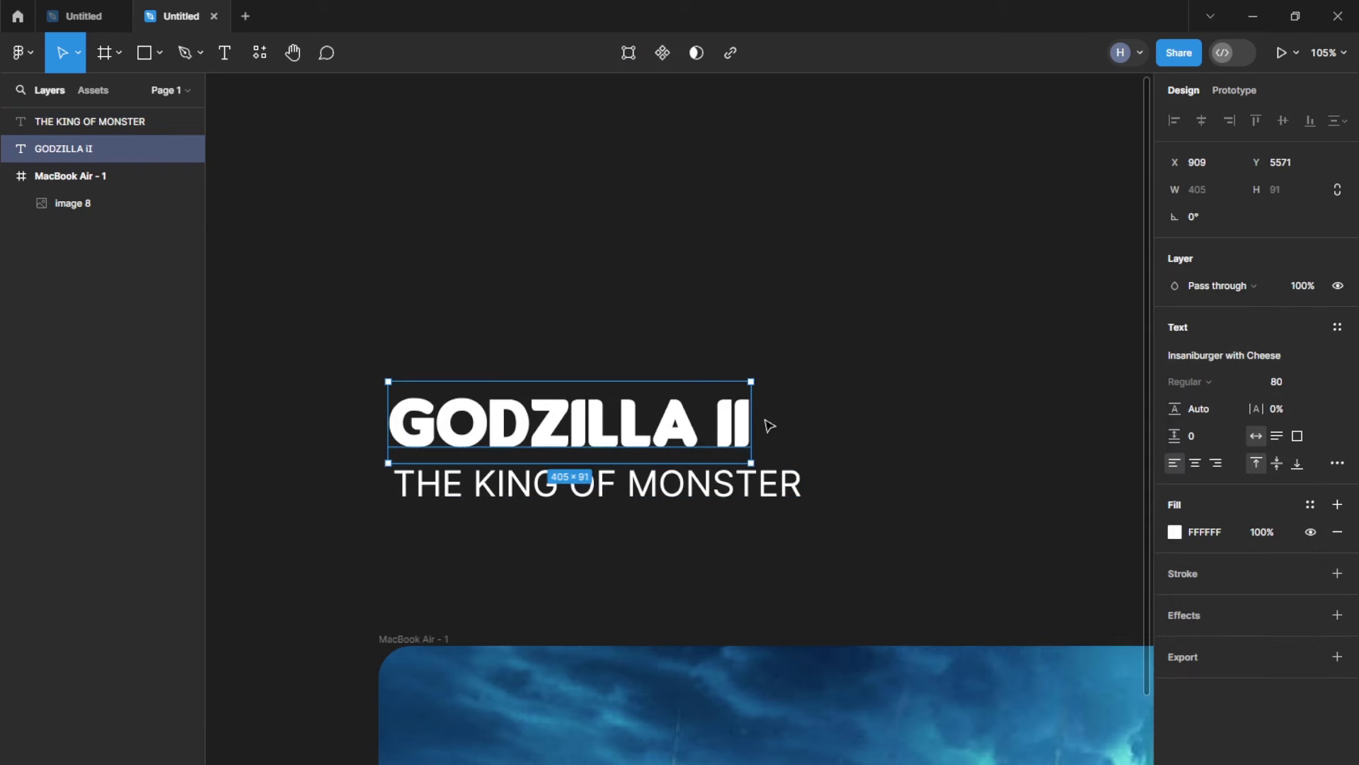
Step: Scale the title up and stretch the subtitle to match the title's 495 width
{"action": "key", "text": "k"}
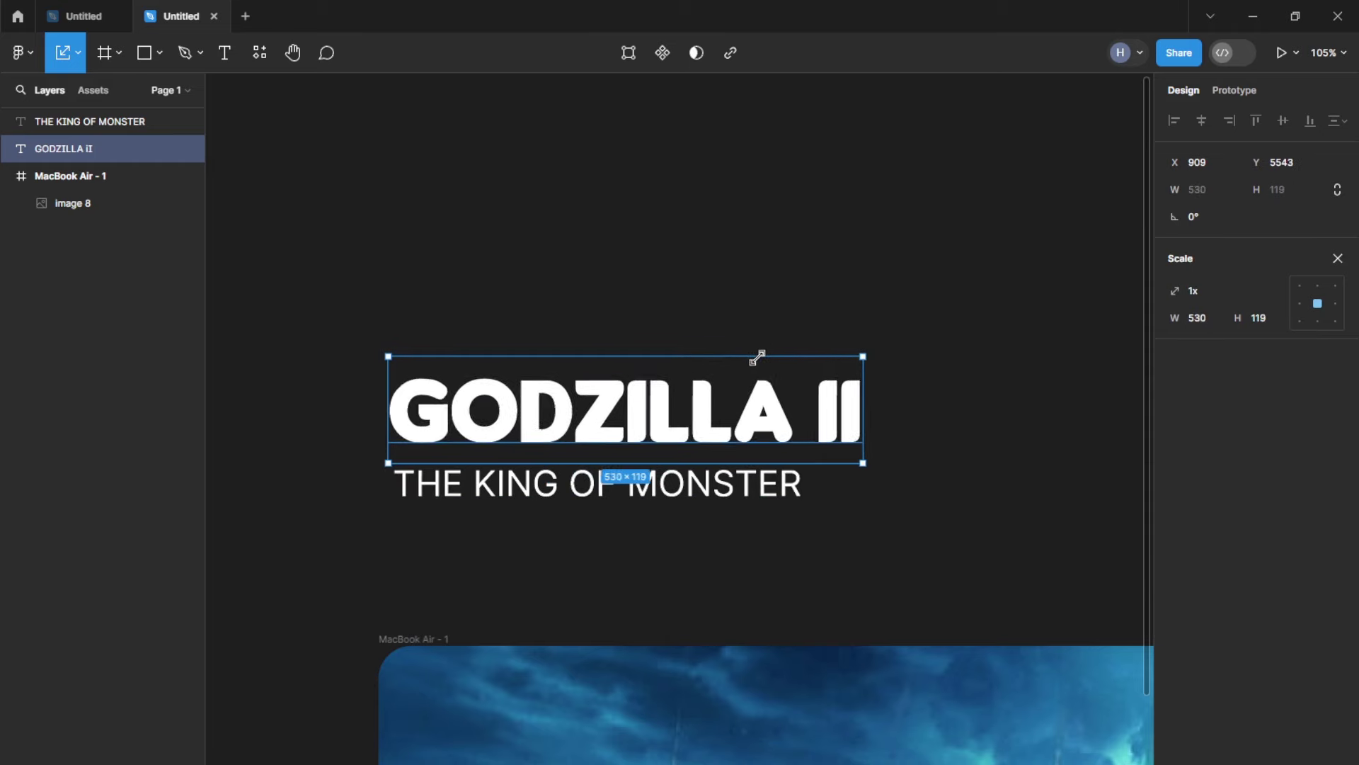
{"action": "left_click_drag", "start_coordinate": [754, 383], "coordinate": [743, 373]}
{"action": "left_click", "coordinate": [756, 488]}
{"action": "key", "text": "k"}
{"action": "left_click_drag", "start_coordinate": [802, 498], "coordinate": [820, 502]}
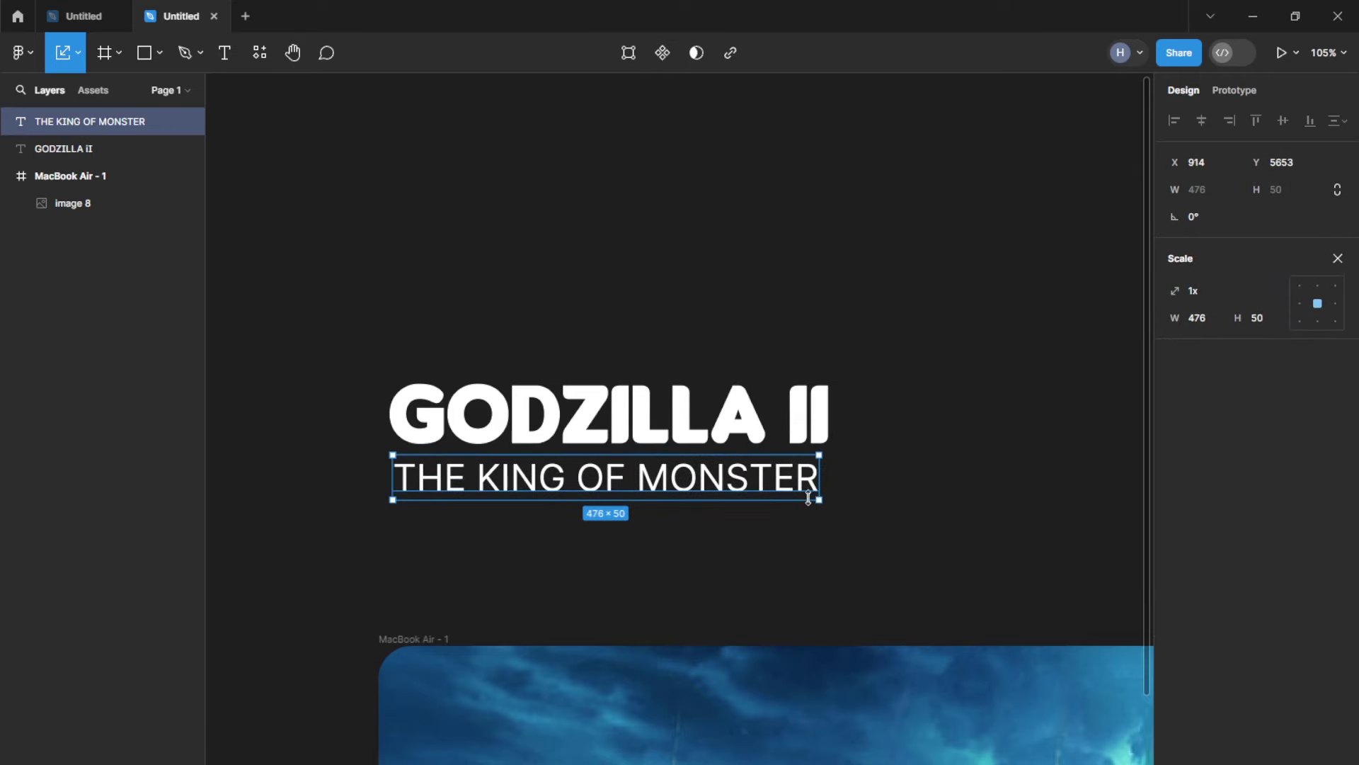
{"action": "scroll", "coordinate": [809, 498], "scroll_direction": "up", "scroll_amount": 3}
{"action": "left_click_drag", "start_coordinate": [820, 501], "coordinate": [825, 507]}
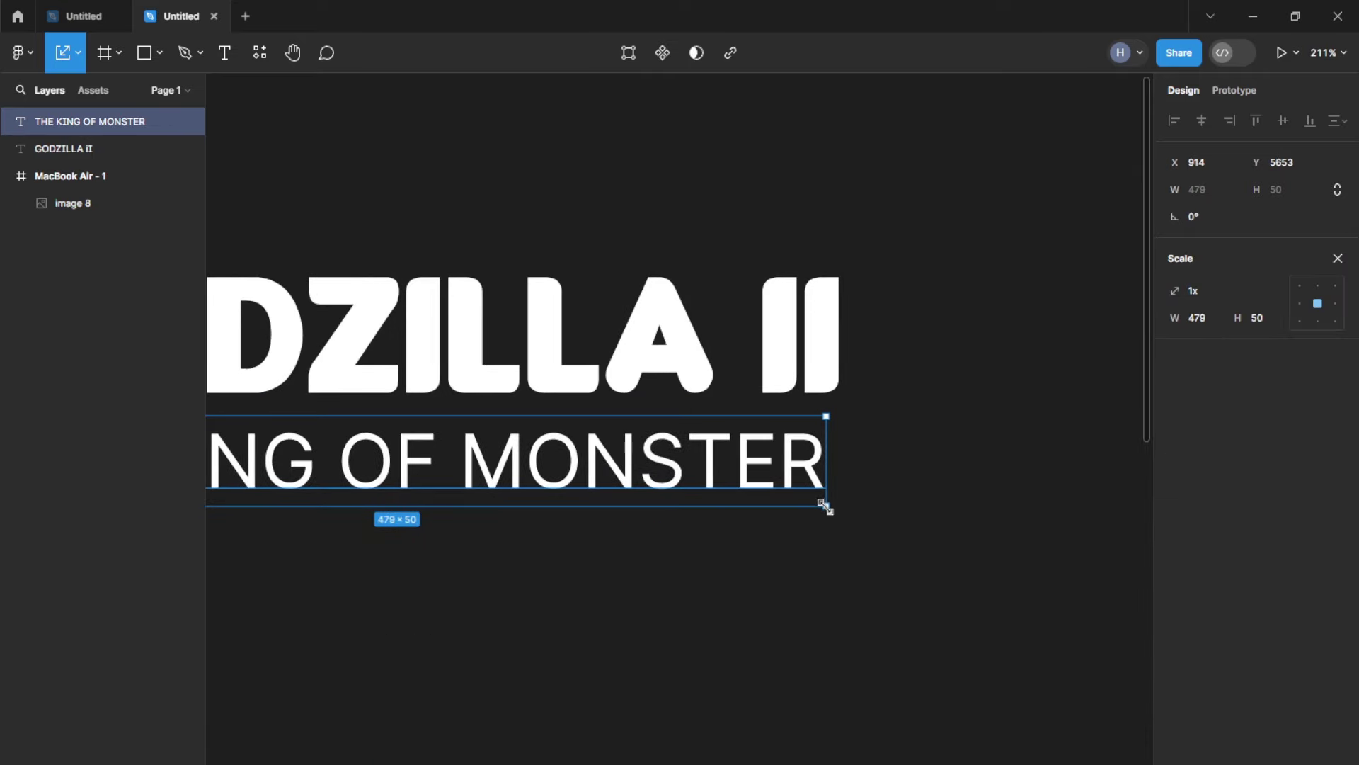
{"action": "scroll", "coordinate": [795, 540], "scroll_direction": "down", "scroll_amount": 5}
Step: Select the title and subtitle together and group them
{"action": "left_click_drag", "start_coordinate": [716, 561], "coordinate": [980, 408]}
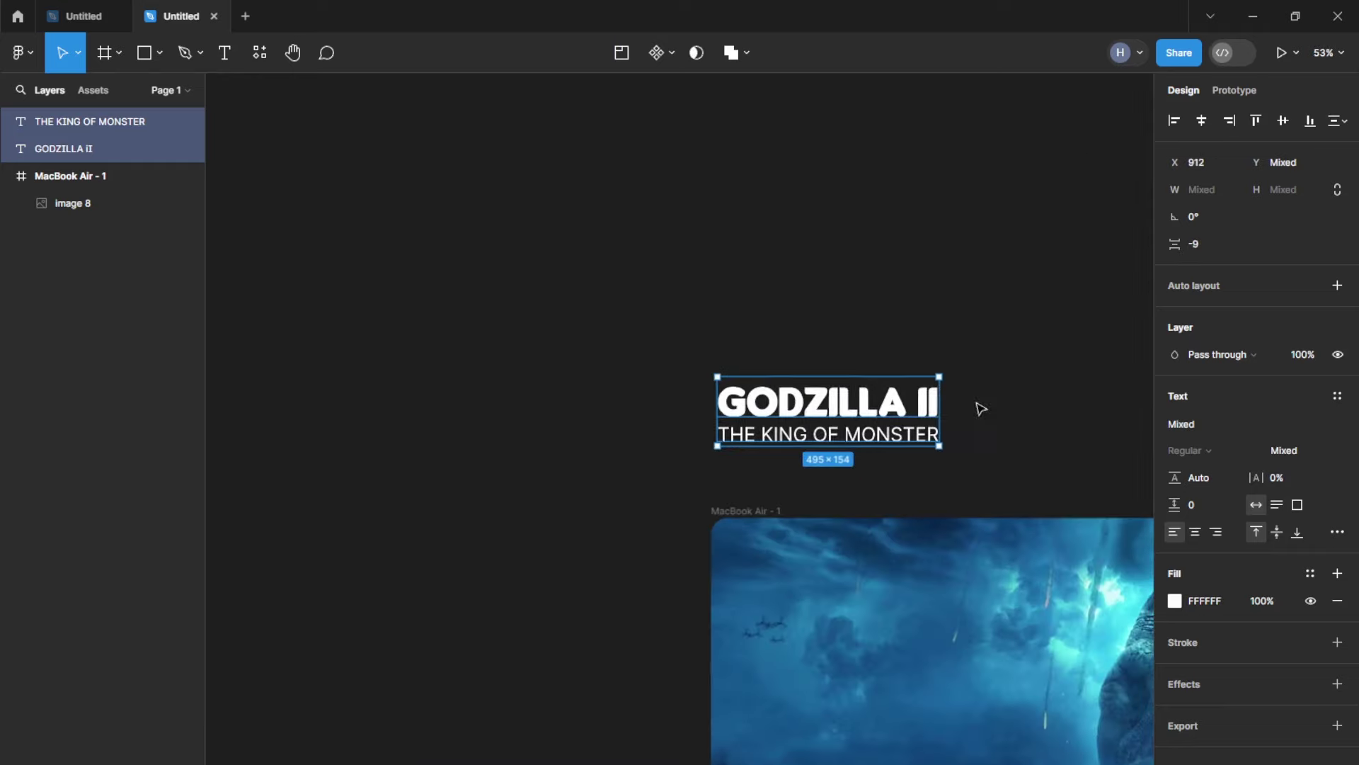
{"action": "scroll", "coordinate": [991, 375], "scroll_direction": "down", "scroll_amount": 1}
{"action": "left_click", "coordinate": [1002, 342]}
{"action": "scroll", "coordinate": [980, 364], "scroll_direction": "up", "scroll_amount": 3}
{"action": "left_click", "coordinate": [837, 406]}
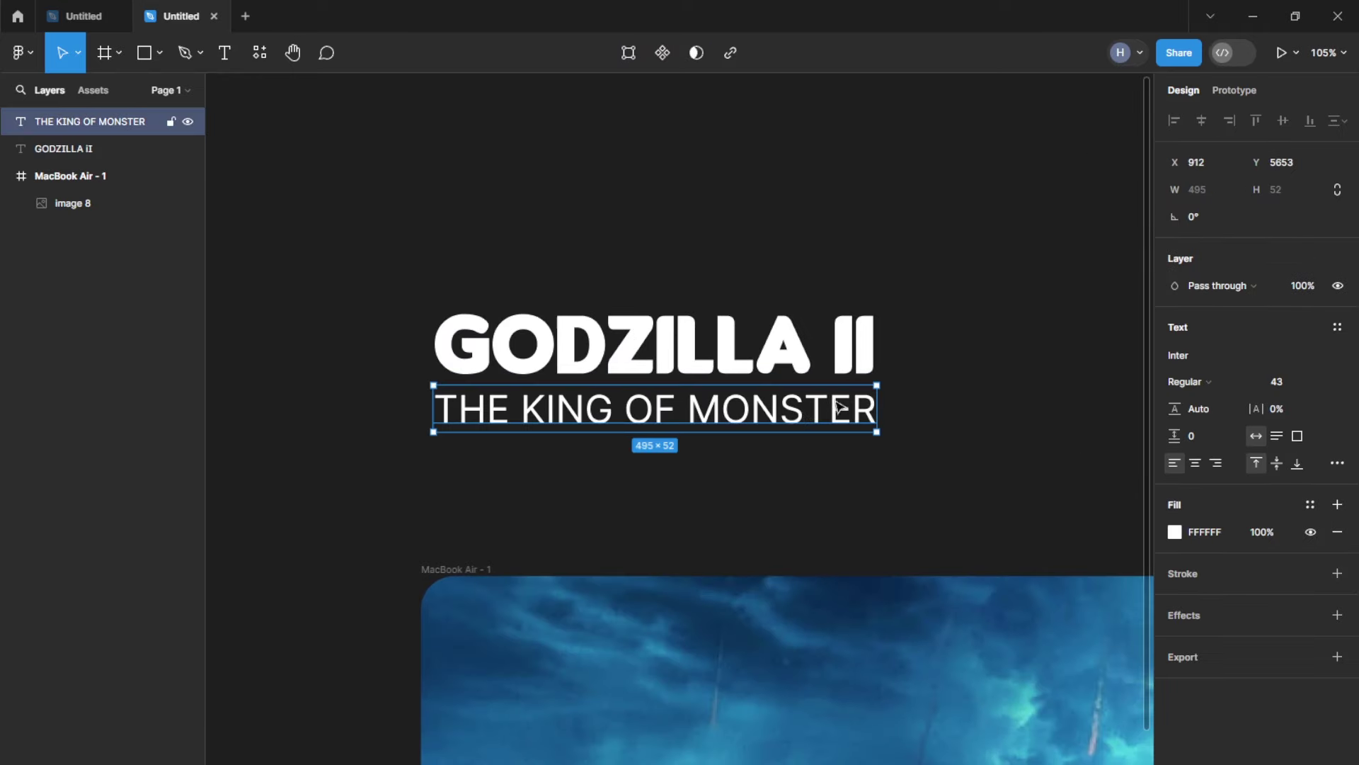
{"action": "left_click", "coordinate": [1003, 290]}
{"action": "left_click_drag", "start_coordinate": [1010, 282], "coordinate": [640, 404]}
{"action": "scroll", "coordinate": [637, 436], "scroll_direction": "down", "scroll_amount": 3}
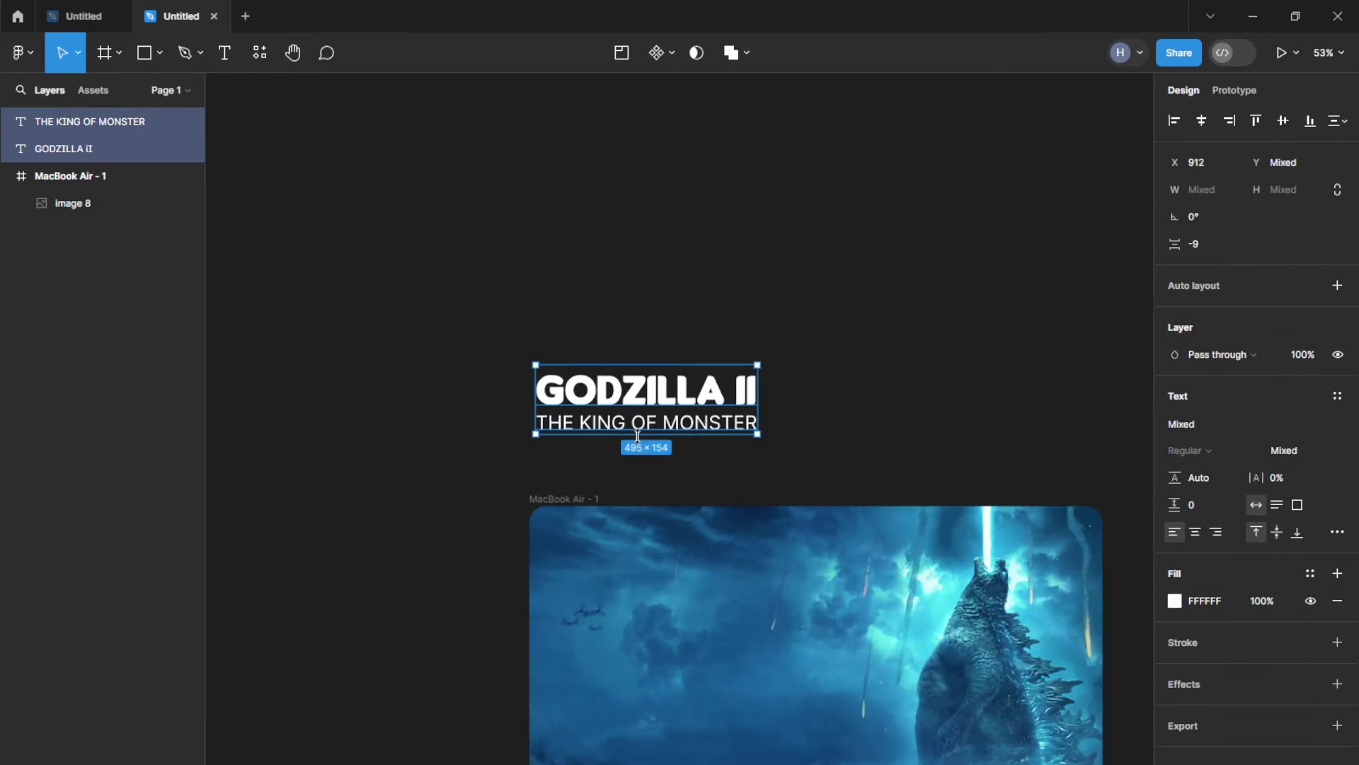
{"action": "left_click", "coordinate": [801, 364]}
{"action": "left_click_drag", "start_coordinate": [800, 364], "coordinate": [626, 474]}
{"action": "key", "text": "ctrl+g"}
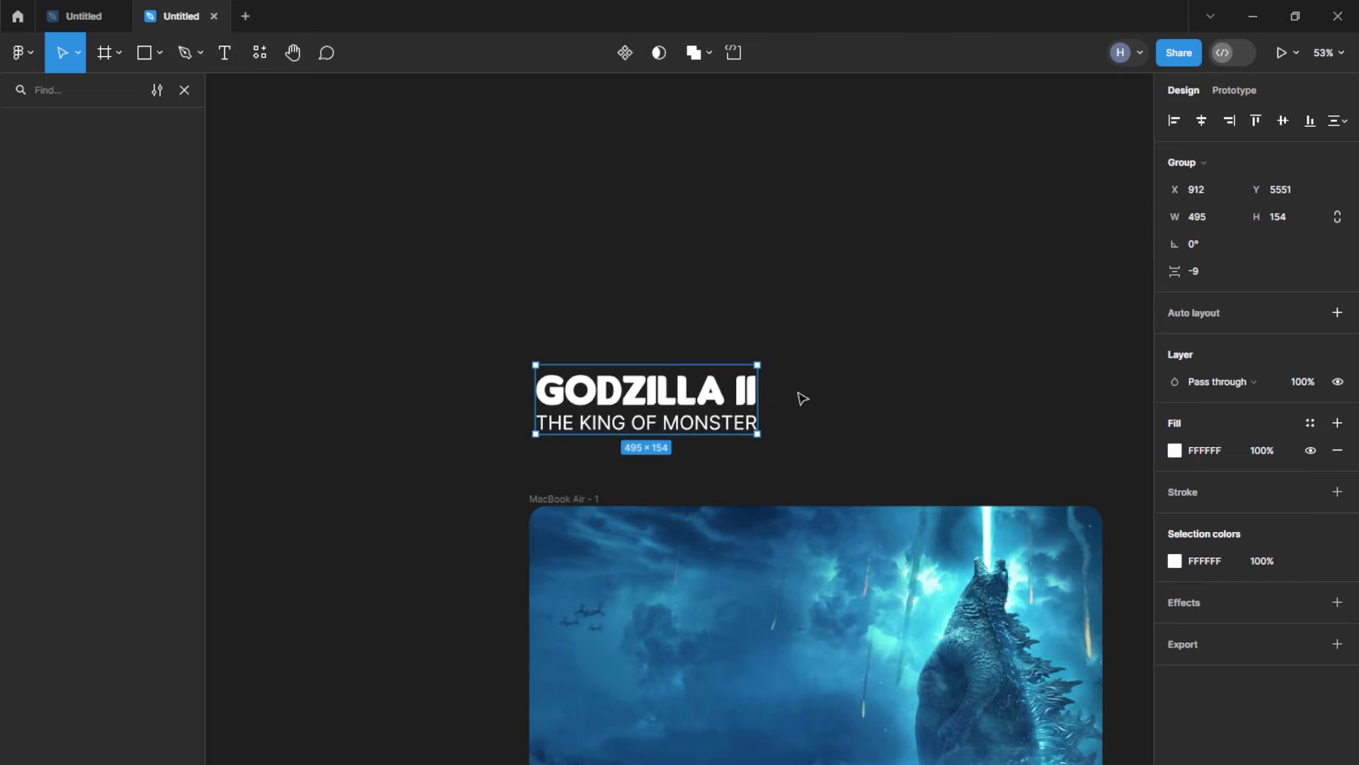
Step: Move the title group onto the banner's left side over the artwork
{"action": "left_click_drag", "start_coordinate": [736, 396], "coordinate": [764, 691]}
{"action": "scroll", "coordinate": [613, 538], "scroll_direction": "up", "scroll_amount": 3}
{"action": "scroll", "coordinate": [612, 538], "scroll_direction": "down", "scroll_amount": 3}
{"action": "left_click", "coordinate": [554, 347]}
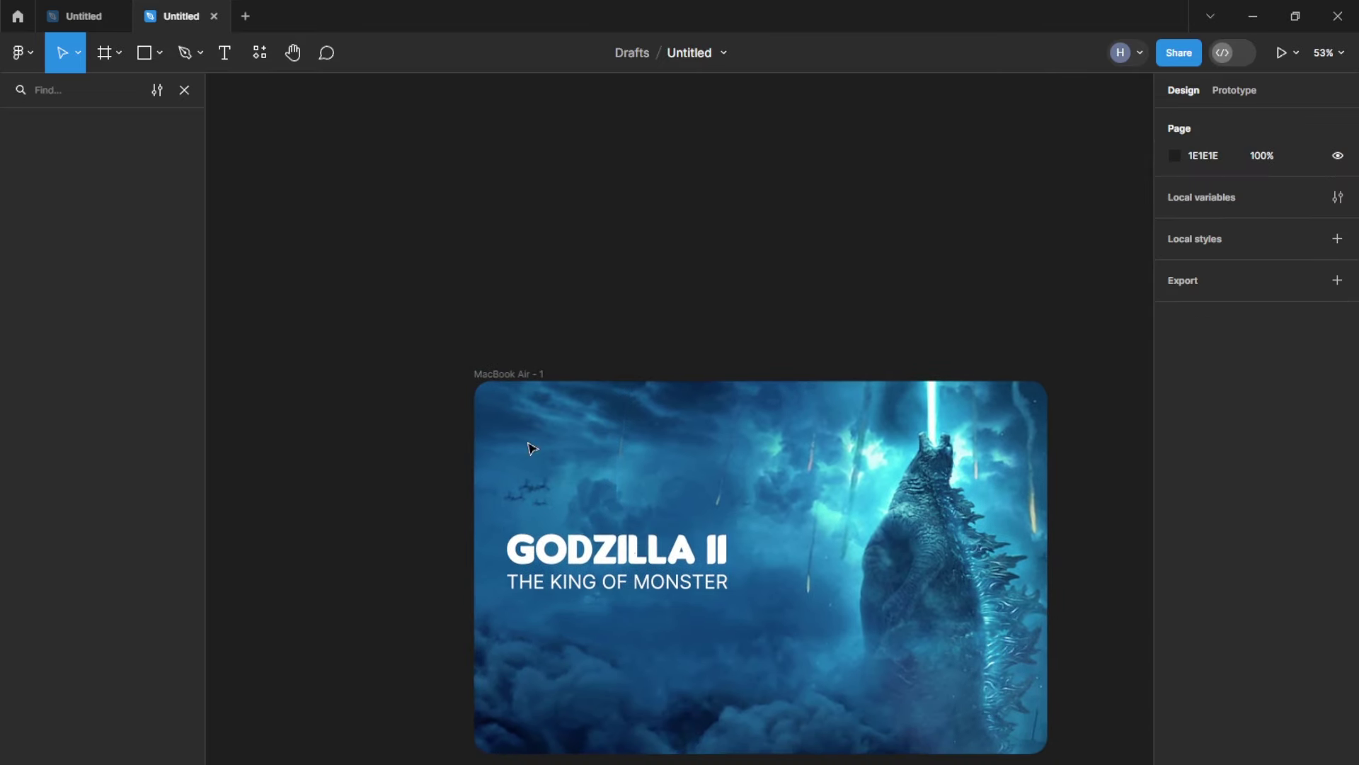
Step: Draw a 74-wide grey D9D9D9 bar on the frame's left edge and copy it to the right edge
{"action": "scroll", "coordinate": [577, 419], "scroll_direction": "up", "scroll_amount": 3}
{"action": "left_click_drag", "start_coordinate": [429, 173], "coordinate": [506, 758]}
{"action": "mouse_move", "coordinate": [481, 701]}
{"action": "left_mouse_down"}
{"action": "mouse_move", "coordinate": [526, 701]}
{"action": "mouse_move", "coordinate": [511, 707]}
{"action": "left_mouse_up"}
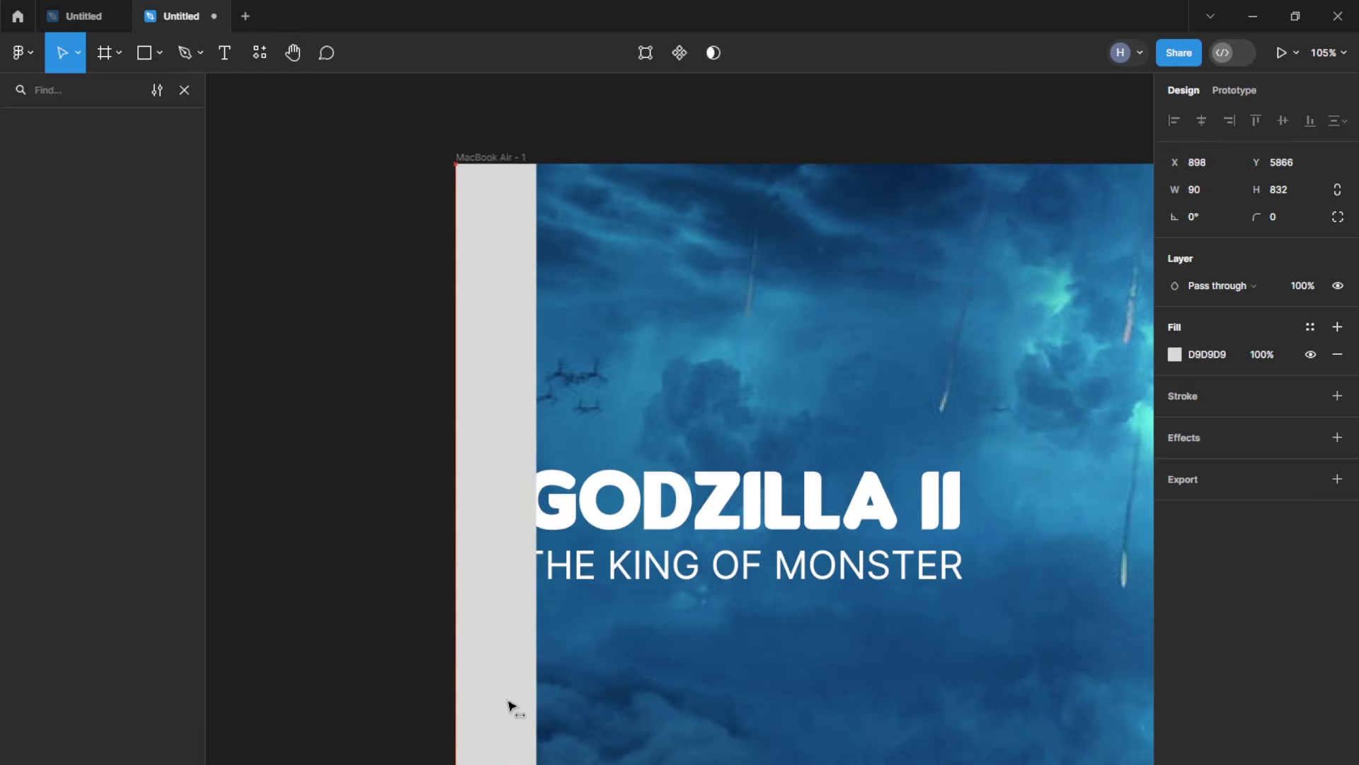
{"action": "left_click_drag", "start_coordinate": [536, 606], "coordinate": [522, 610]}
{"action": "key", "text": "minus"}
{"action": "left_click_drag", "start_coordinate": [411, 461], "coordinate": [949, 487]}
{"action": "key", "text": "Escape"}
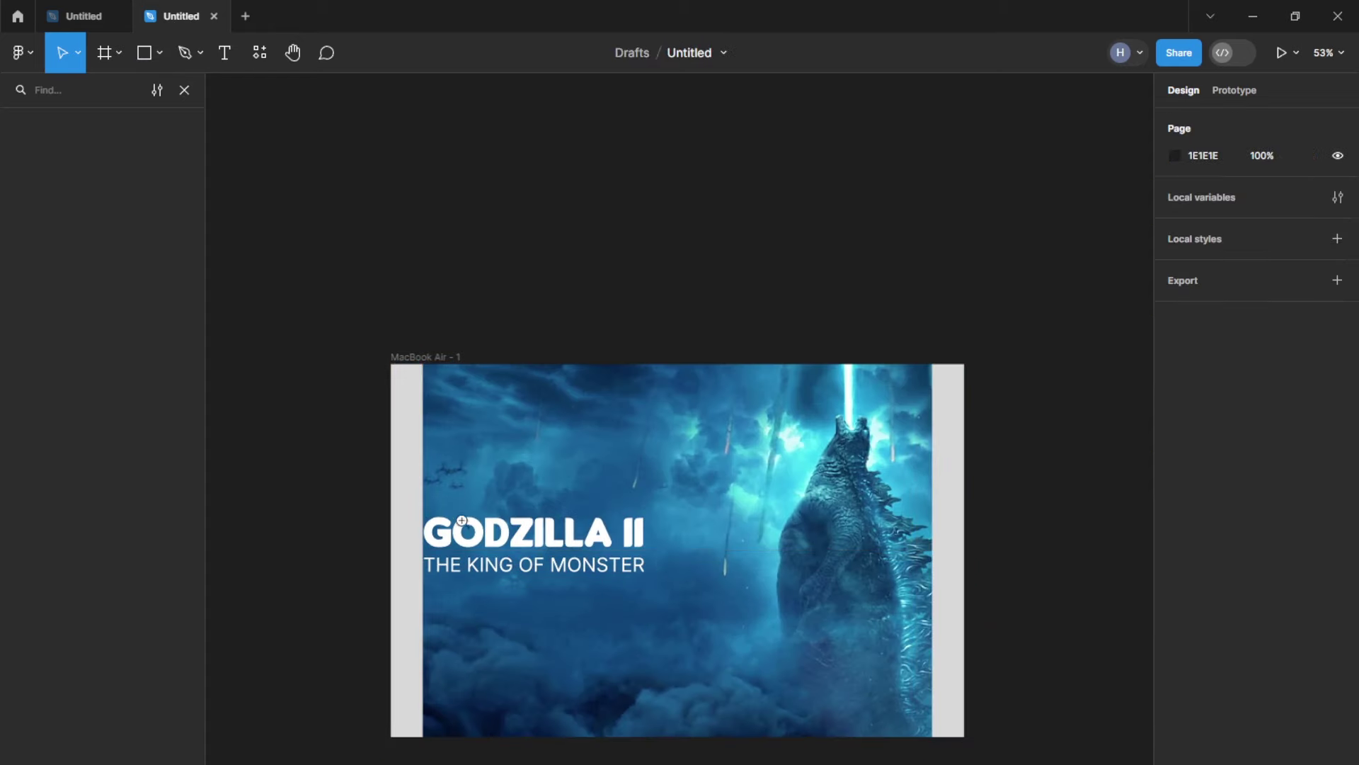
Step: Zoom in and select the subtitle inside the title group
{"action": "key", "text": "plus"}
{"action": "left_click", "coordinate": [652, 573]}
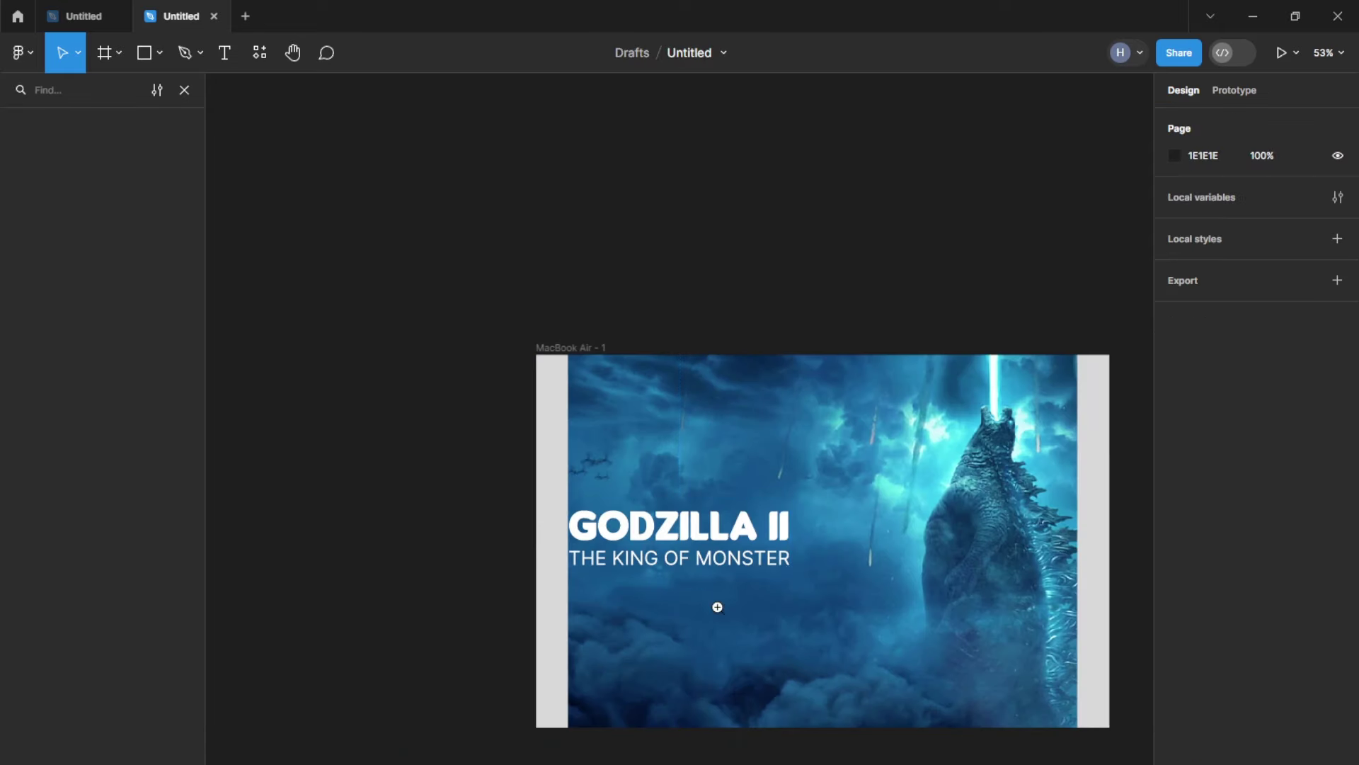
{"action": "double_click", "coordinate": [723, 522]}
Step: Fill the GODZILLA II title with bright cyan 39FFFF
{"action": "left_click", "coordinate": [726, 448]}
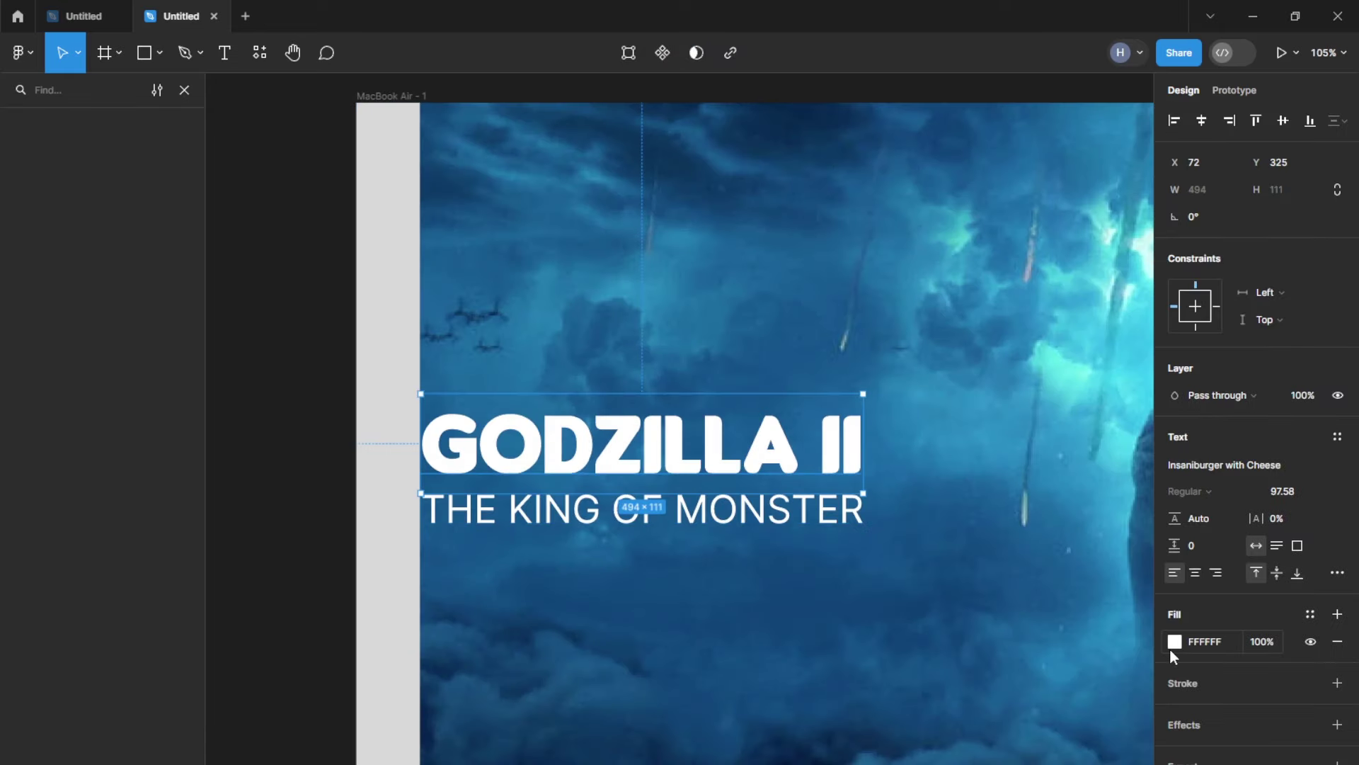
{"action": "left_click", "coordinate": [1174, 642]}
{"action": "left_click_drag", "start_coordinate": [1095, 624], "coordinate": [1161, 528]}
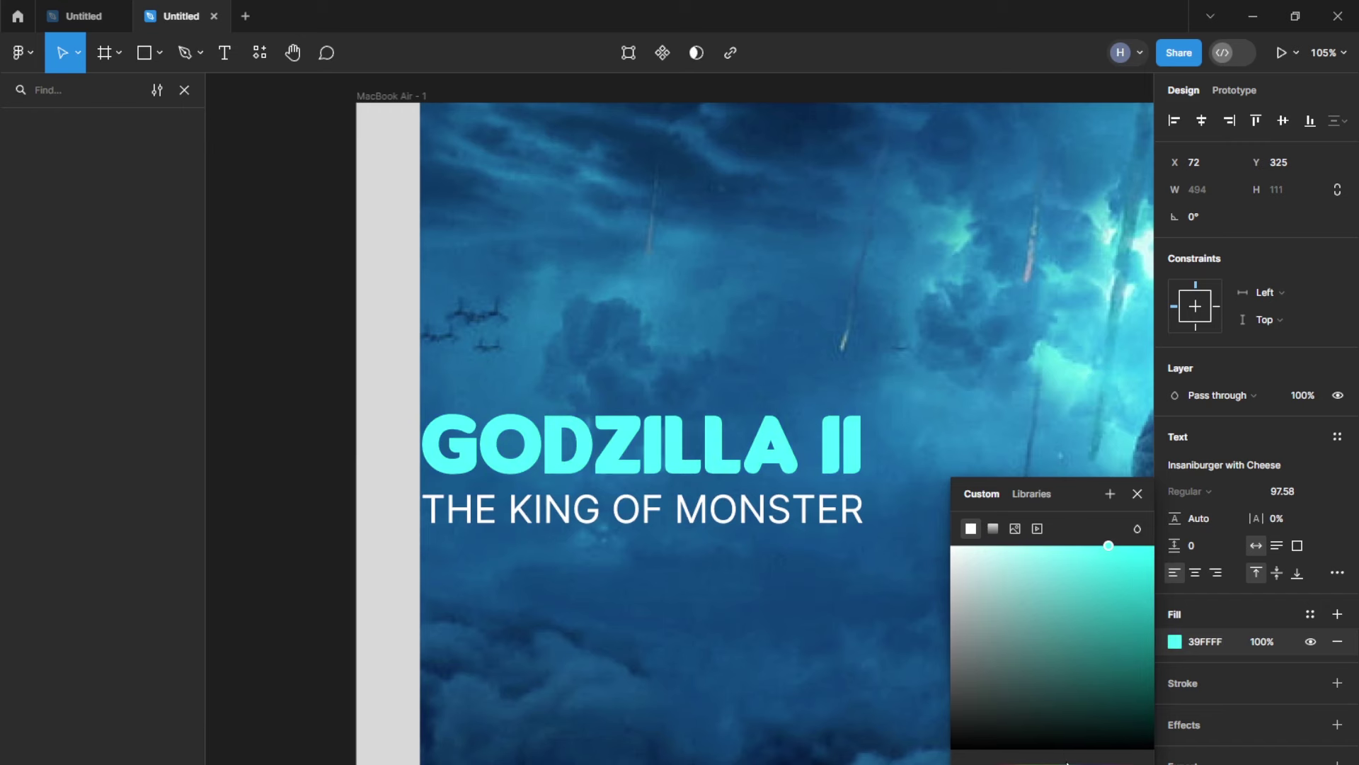
{"action": "left_click", "coordinate": [315, 425]}
Step: Set the word MONSTER in the subtitle to a bold weight
{"action": "scroll", "coordinate": [588, 496], "scroll_direction": "right", "scroll_amount": 2}
{"action": "double_click", "coordinate": [587, 524]}
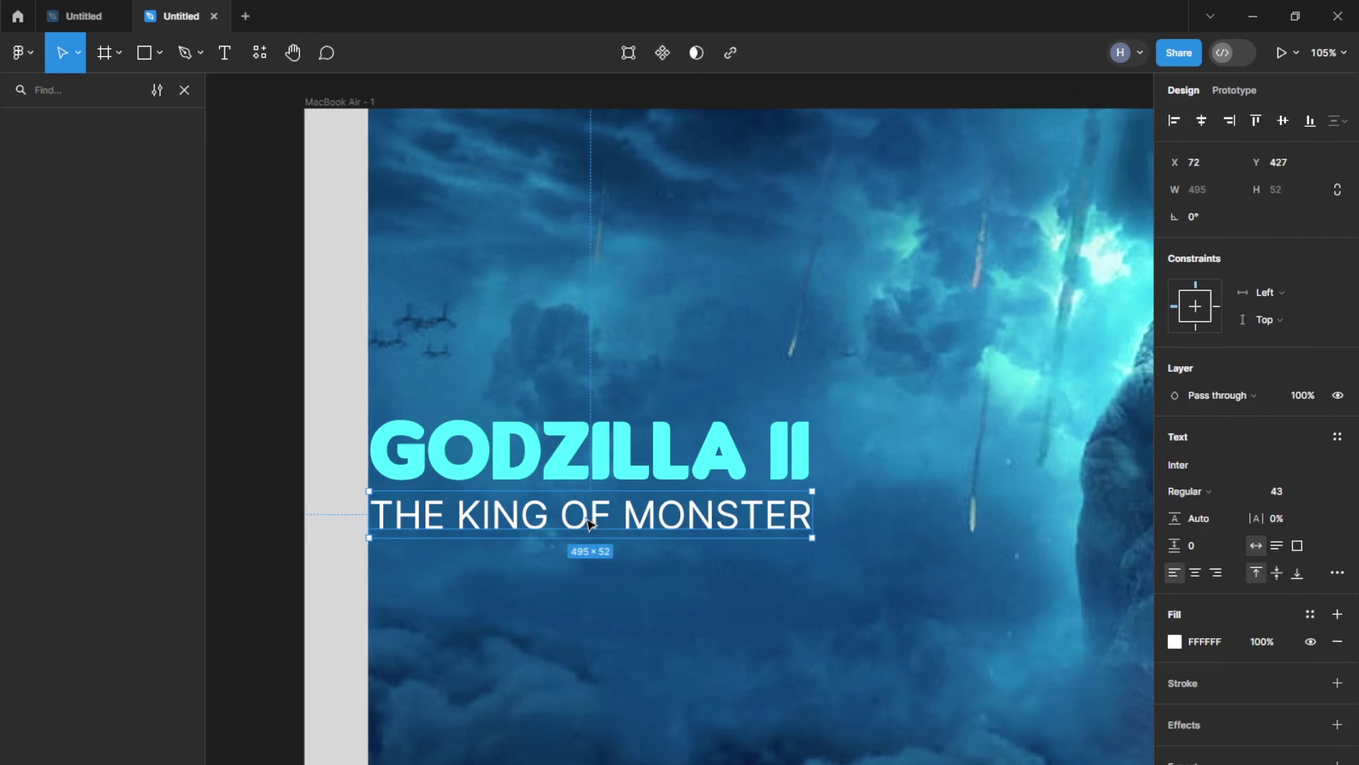
{"action": "left_click_drag", "start_coordinate": [623, 514], "coordinate": [885, 538]}
{"action": "left_click", "coordinate": [1186, 491]}
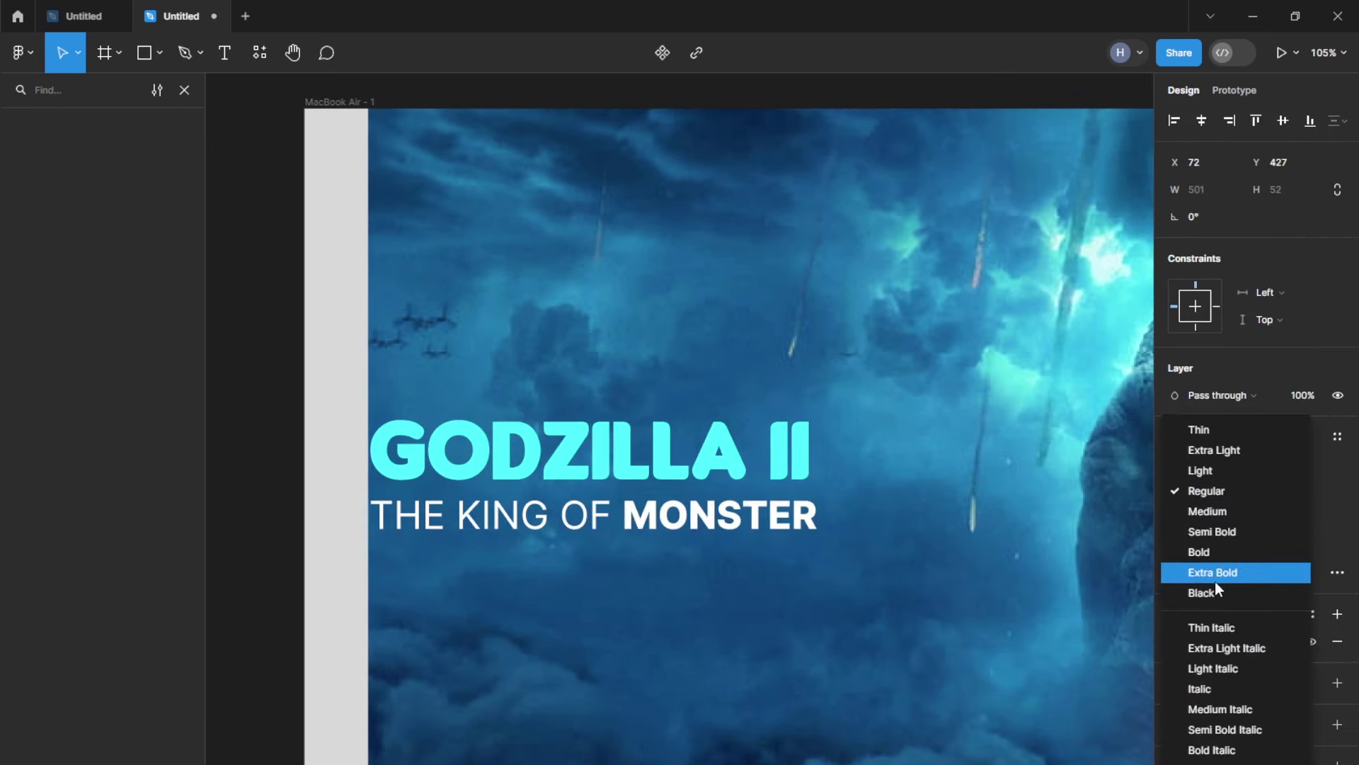
{"action": "left_click", "coordinate": [1216, 550]}
{"action": "key", "text": "Escape"}
Step: Move both title lines together slightly up and to the right
{"action": "scroll", "coordinate": [511, 547], "scroll_direction": "down", "scroll_amount": 5}
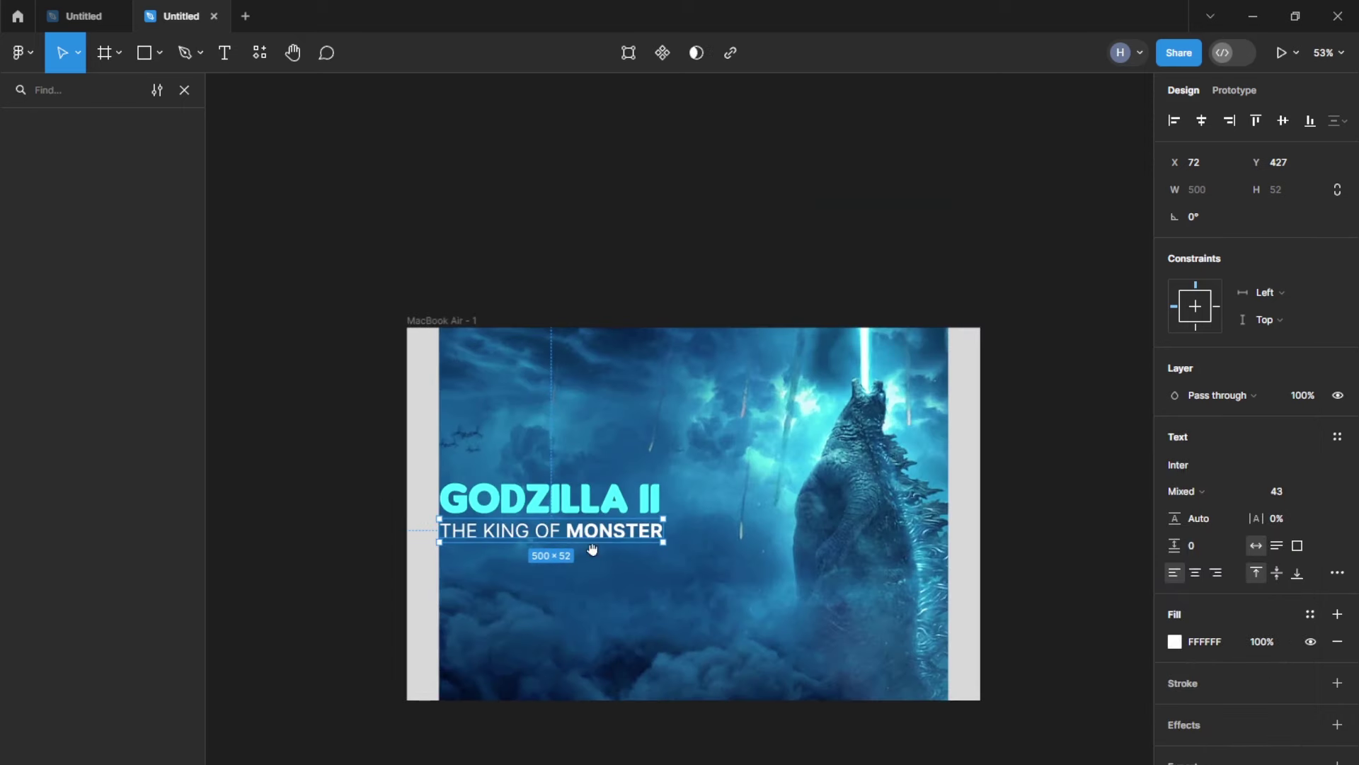
{"action": "left_click", "coordinate": [525, 511], "text": "shift"}
{"action": "mouse_move", "coordinate": [637, 520]}
{"action": "left_mouse_down"}
{"action": "mouse_move", "coordinate": [604, 492]}
{"action": "mouse_move", "coordinate": [624, 496]}
{"action": "left_mouse_up"}
{"action": "key", "text": "Escape"}
{"action": "scroll", "coordinate": [467, 467], "scroll_direction": "up", "scroll_amount": 5}
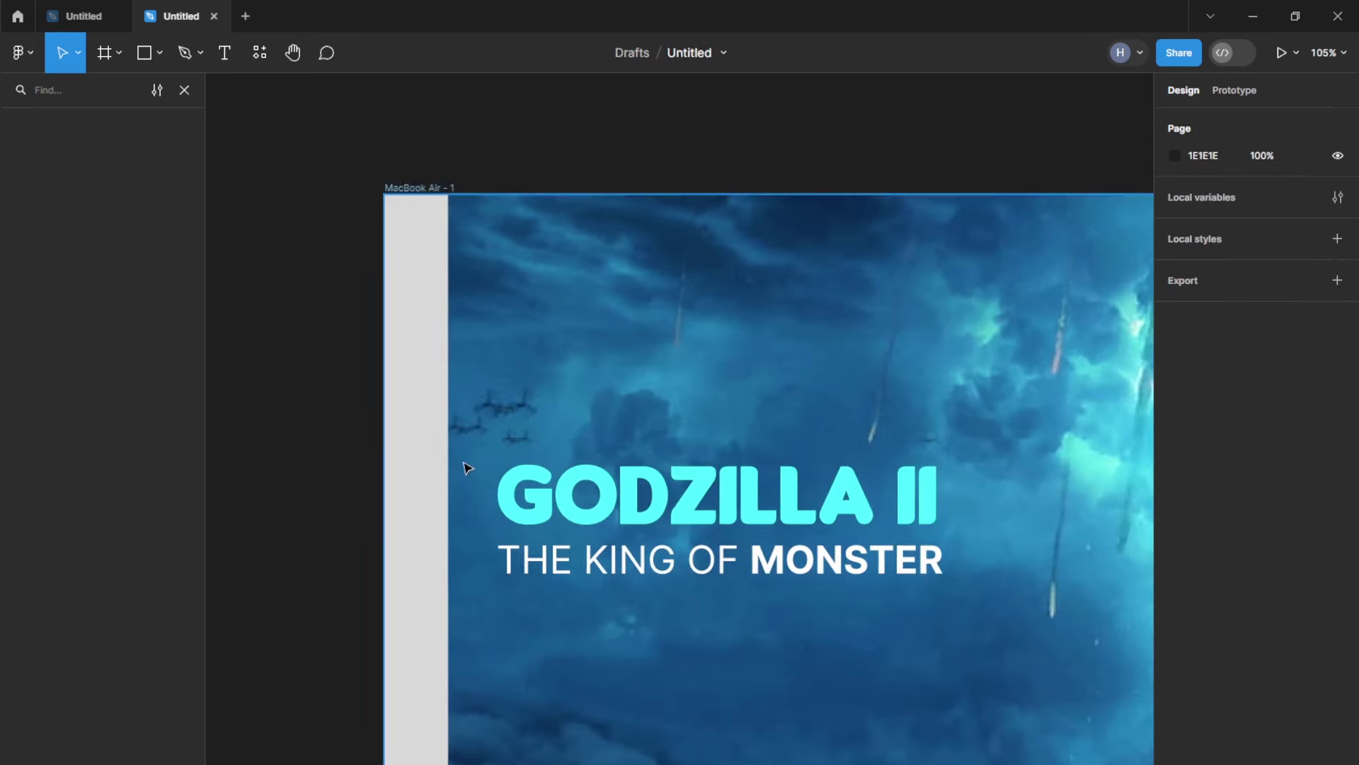
Step: Draw a vertical line near the banner's left side with a white FFFFFF stroke
{"action": "left_click", "coordinate": [190, 59]}
{"action": "left_click", "coordinate": [473, 306]}
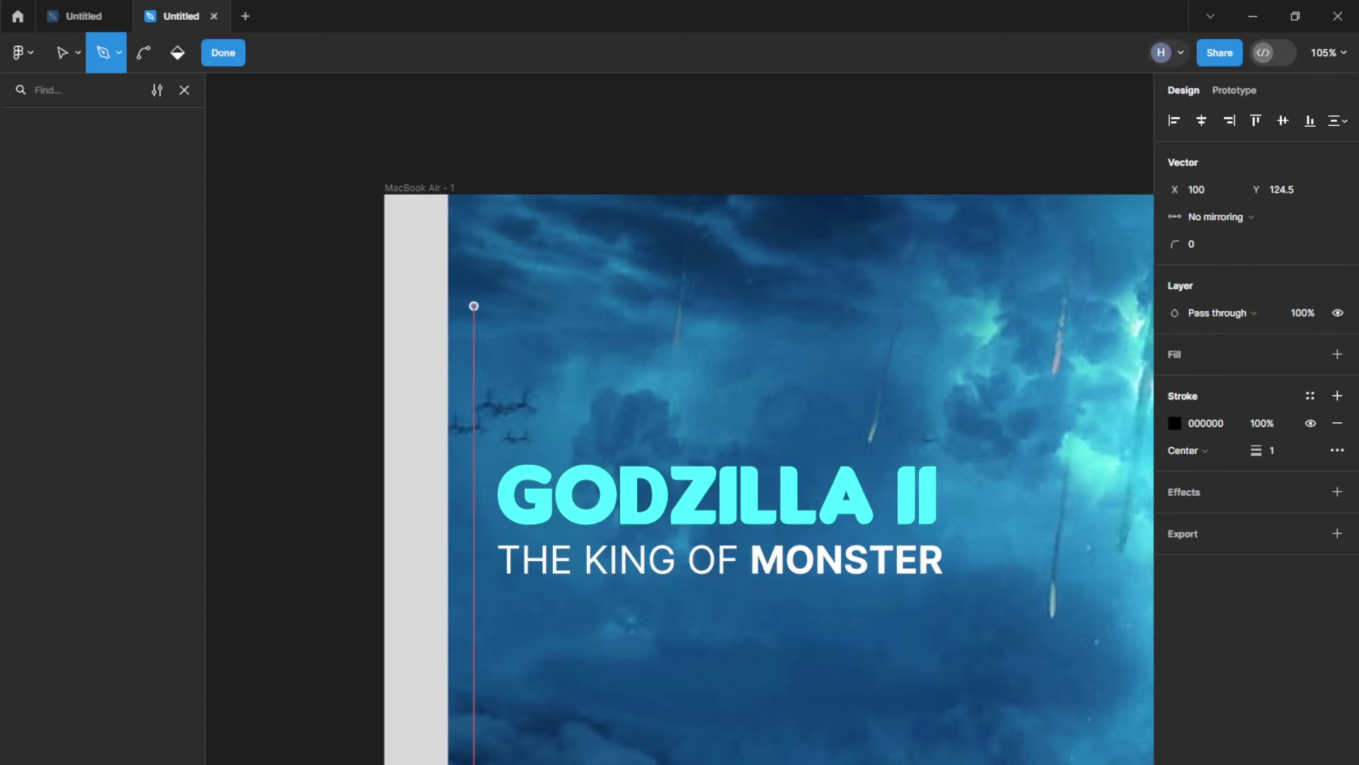
{"action": "scroll", "coordinate": [491, 323], "scroll_direction": "up", "scroll_amount": 5}
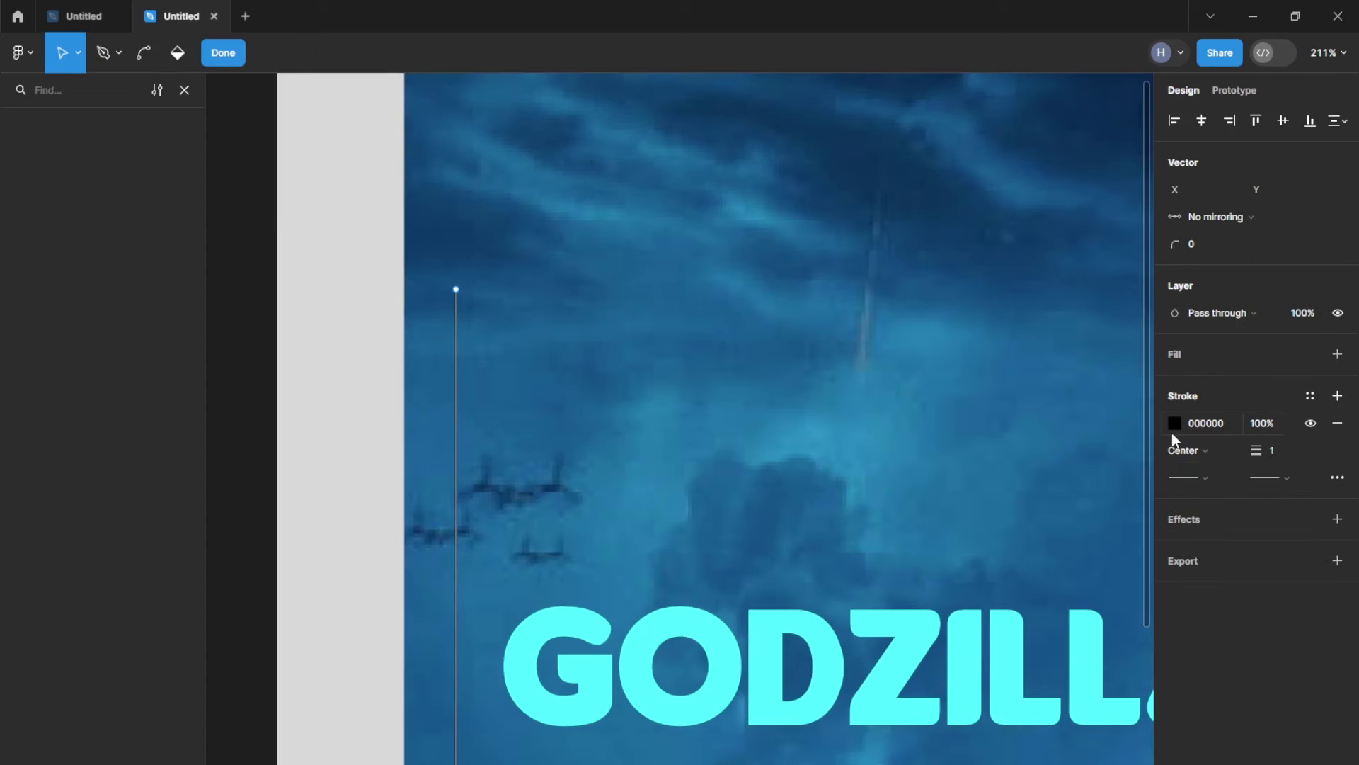
{"action": "left_click", "coordinate": [1174, 423]}
{"action": "left_click_drag", "start_coordinate": [952, 473], "coordinate": [934, 461]}
{"action": "scroll", "coordinate": [637, 424], "scroll_direction": "down", "scroll_amount": 5}
{"action": "scroll", "coordinate": [397, 382], "scroll_direction": "up", "scroll_amount": 5}
{"action": "key", "text": "Escape"}
{"action": "key", "text": "Escape"}
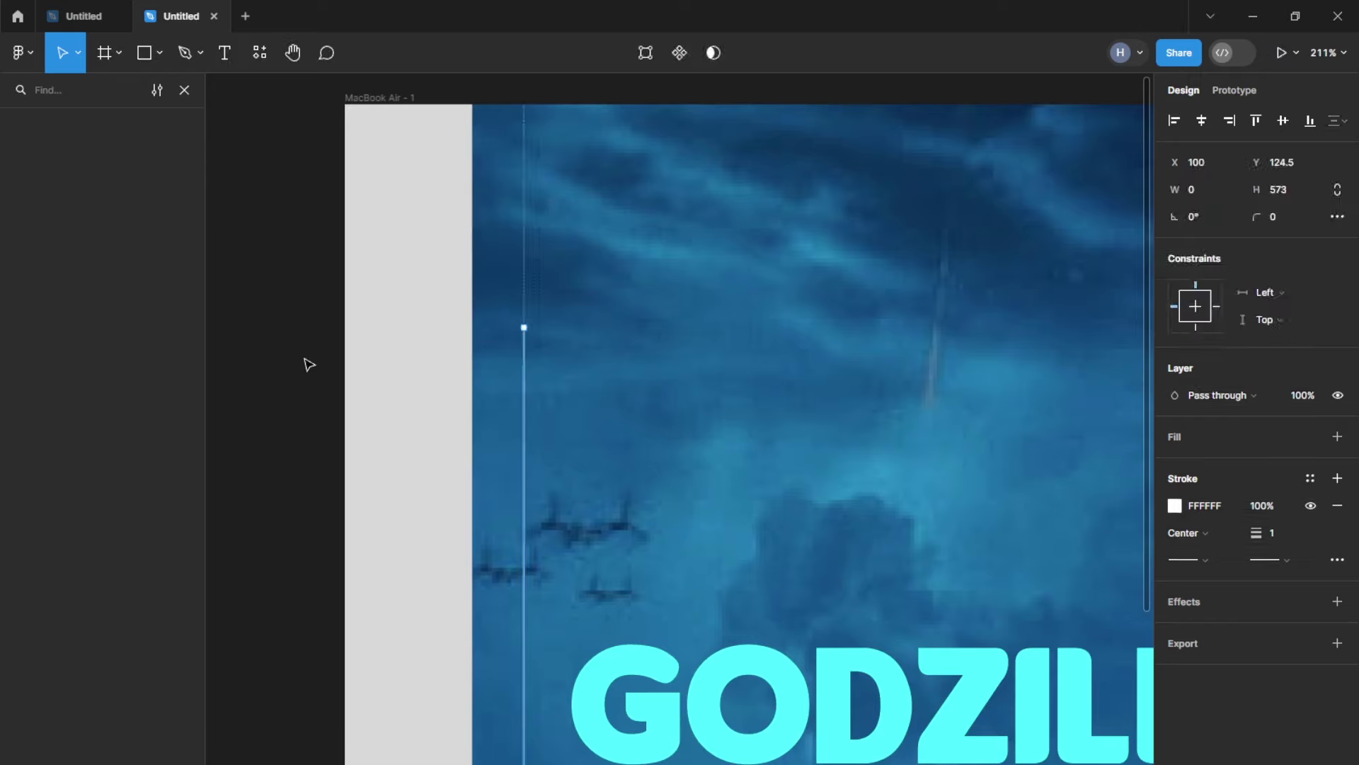
Step: Draw a short second line beside it with a stroke weight of 3
{"action": "left_click", "coordinate": [310, 366]}
{"action": "left_click", "coordinate": [184, 52]}
{"action": "left_click_drag", "start_coordinate": [507, 330], "coordinate": [511, 401]}
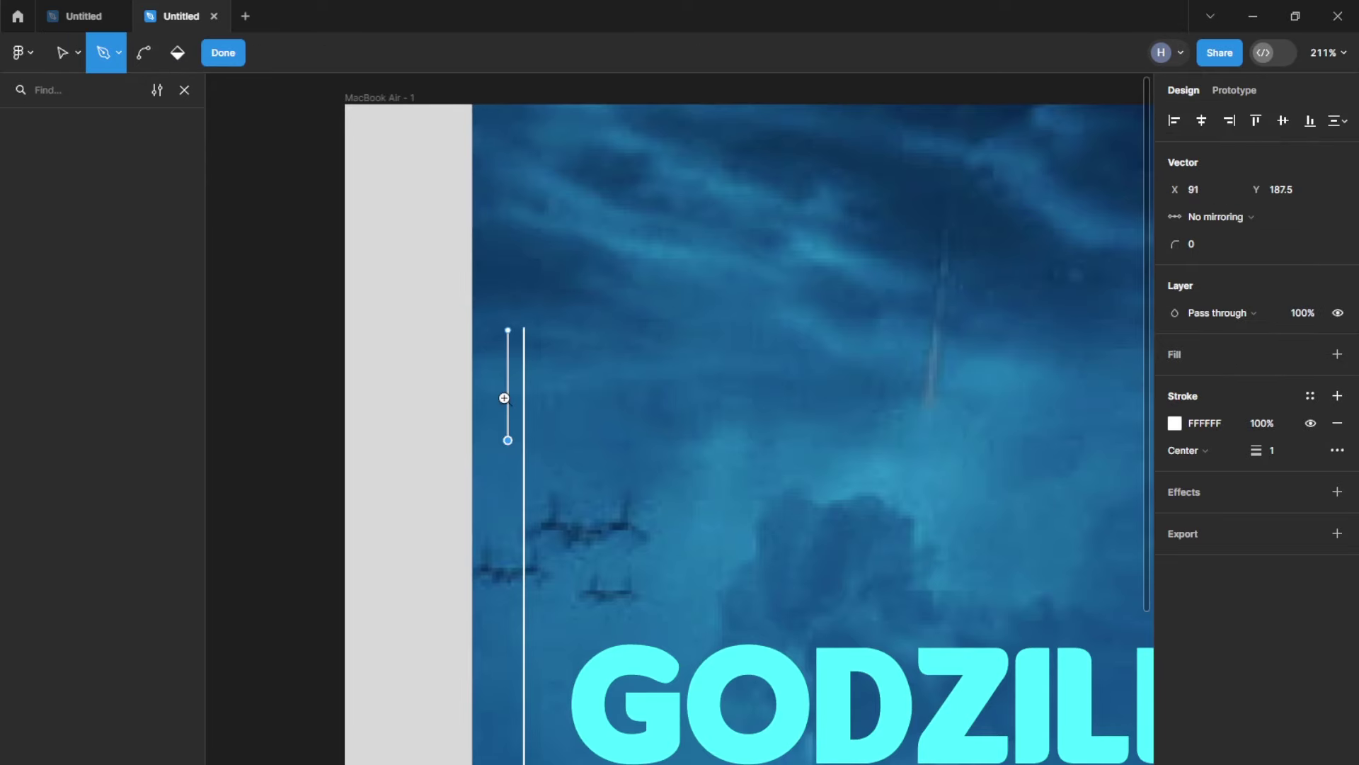
{"action": "key", "text": "Escape"}
{"action": "scroll", "coordinate": [505, 400], "scroll_direction": "up", "scroll_amount": 5}
{"action": "left_click_drag", "start_coordinate": [1271, 453], "coordinate": [1274, 454]}
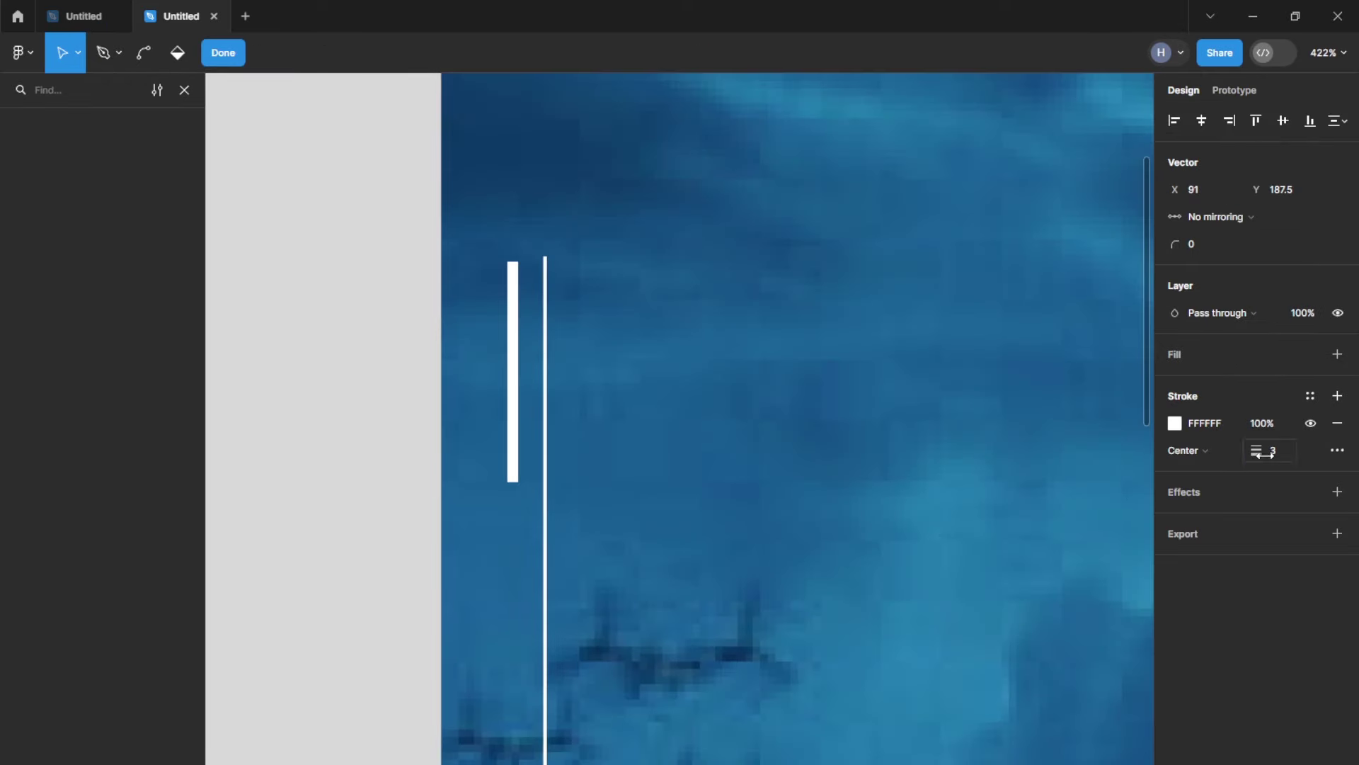
Step: Place the thick short segment near the top of the long white line
{"action": "scroll", "coordinate": [510, 312], "scroll_direction": "up", "scroll_amount": 5}
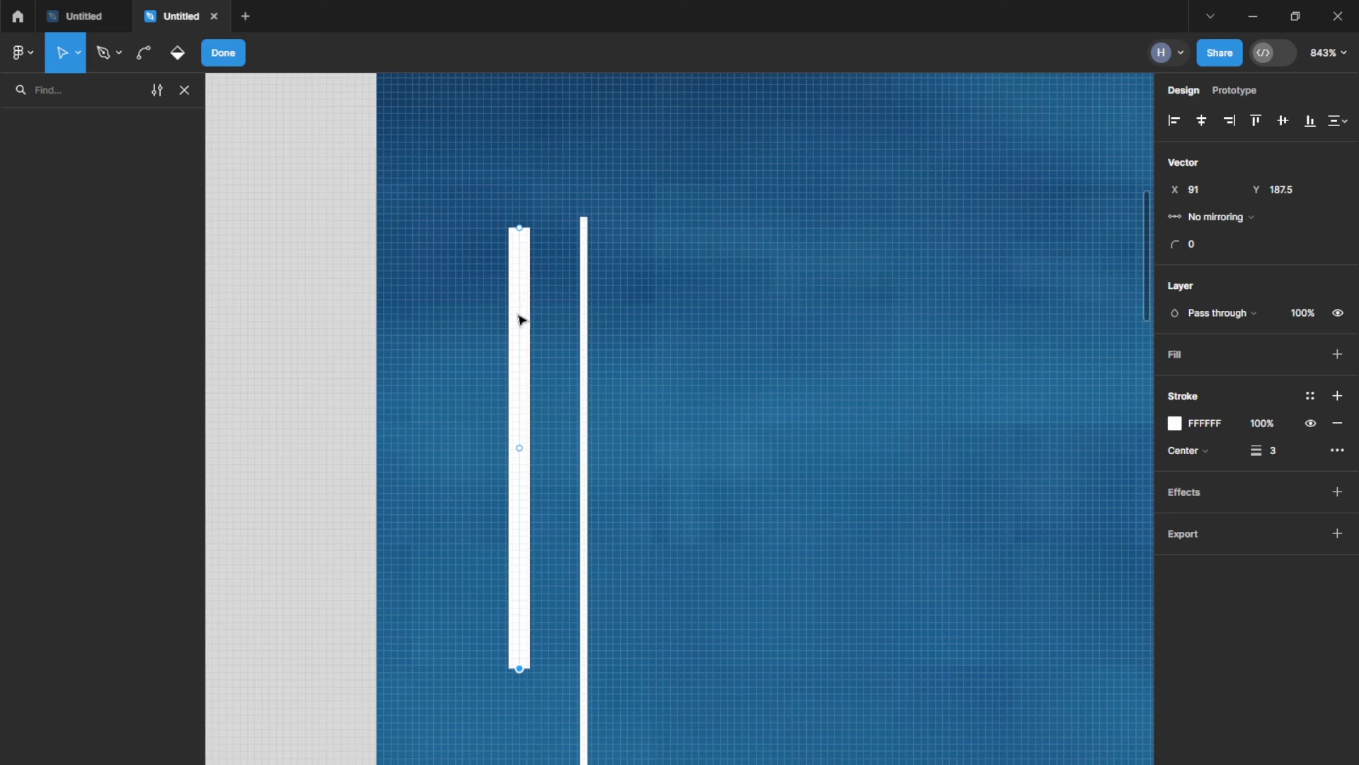
{"action": "left_click_drag", "start_coordinate": [519, 316], "coordinate": [584, 303]}
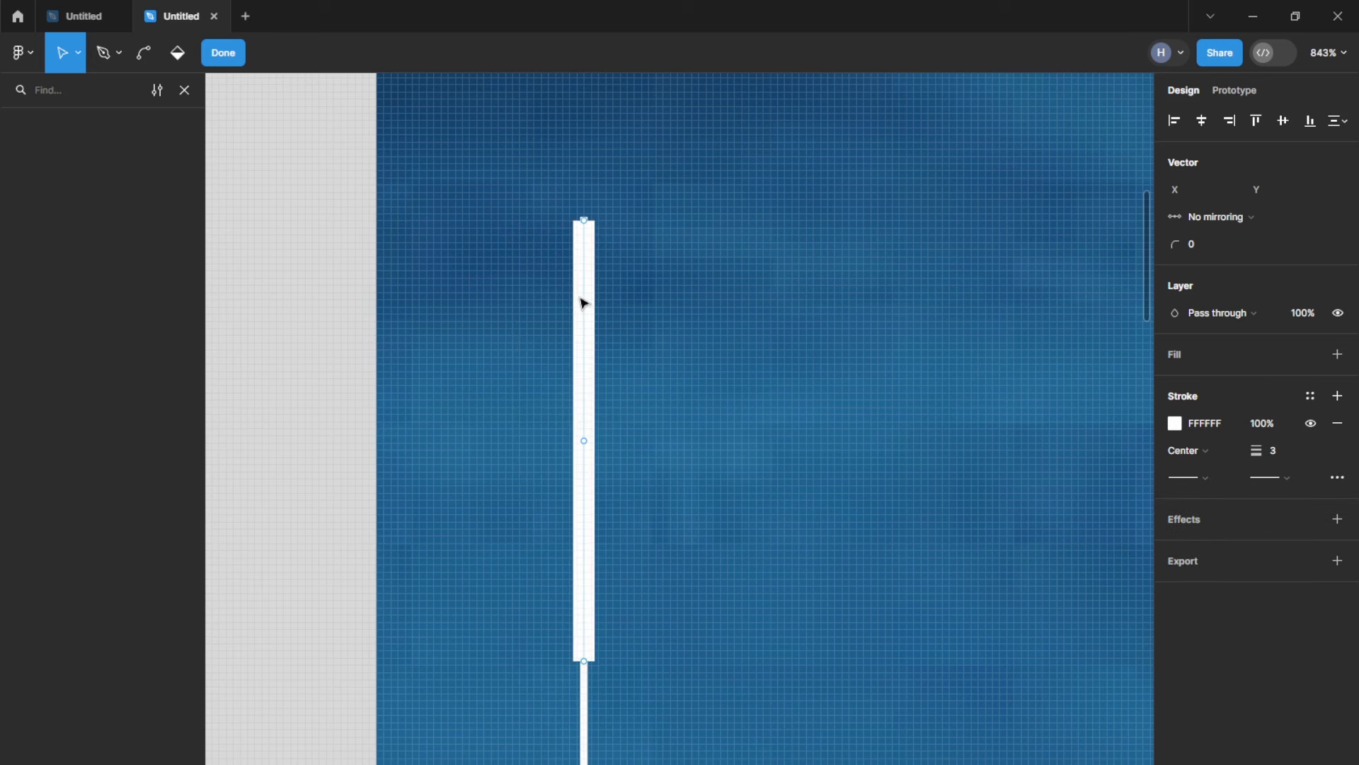
{"action": "scroll", "coordinate": [584, 303], "scroll_direction": "down", "scroll_amount": 5}
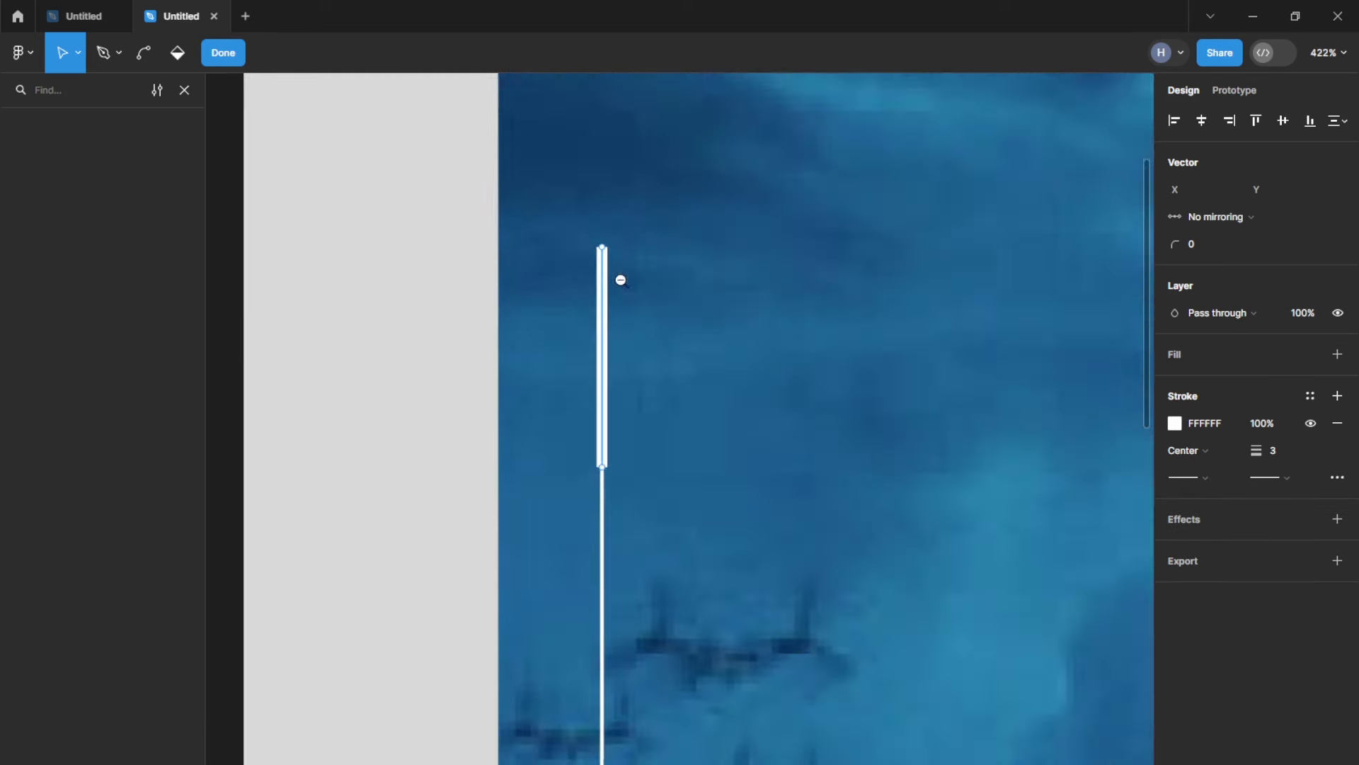
{"action": "scroll", "coordinate": [619, 279], "scroll_direction": "down", "scroll_amount": 5}
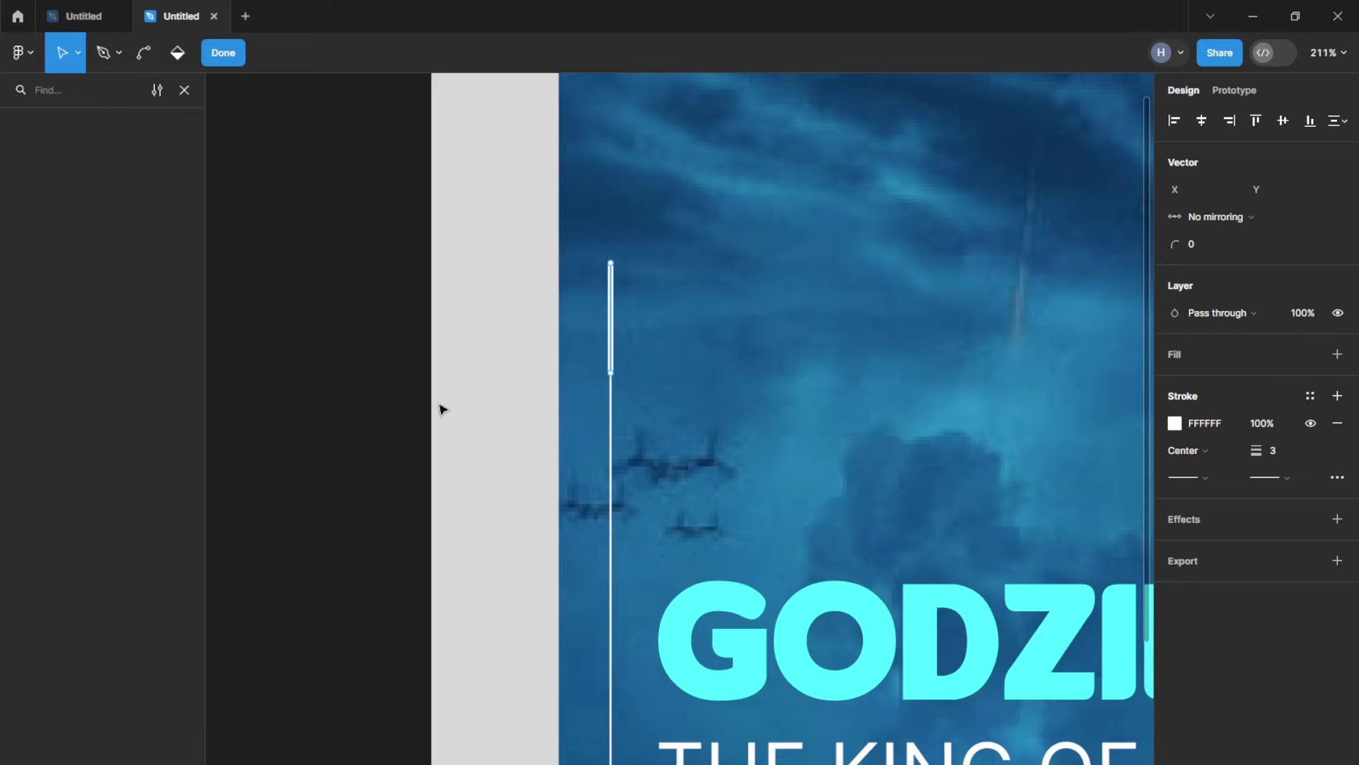
{"action": "left_click", "coordinate": [322, 386]}
{"action": "scroll", "coordinate": [495, 460], "scroll_direction": "down", "scroll_amount": 5}
{"action": "left_click", "coordinate": [607, 495]}
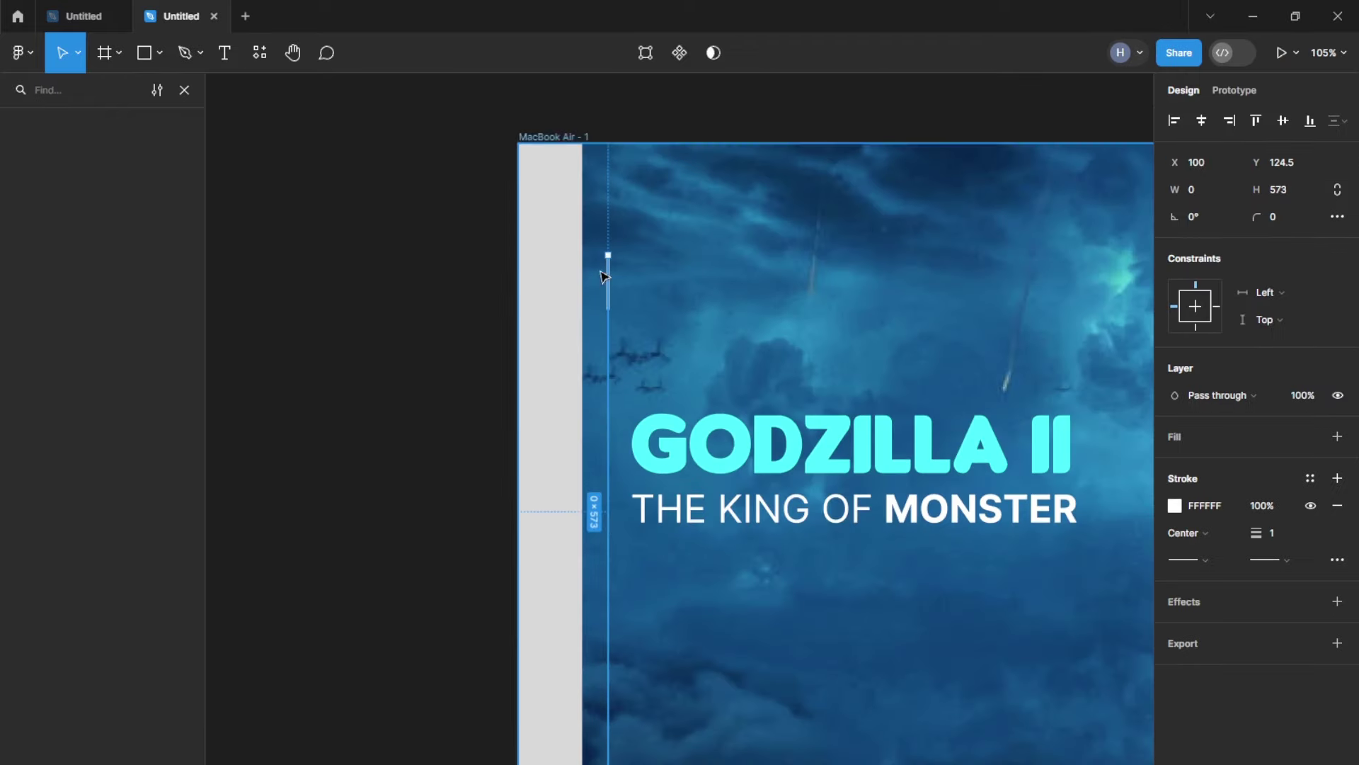
Step: Move both white lines further left toward the banner's edge
{"action": "scroll", "coordinate": [600, 290], "scroll_direction": "up", "scroll_amount": 5}
{"action": "key", "text": "Escape"}
{"action": "scroll", "coordinate": [583, 236], "scroll_direction": "up", "scroll_amount": 5}
{"action": "scroll", "coordinate": [582, 236], "scroll_direction": "down", "scroll_amount": 5}
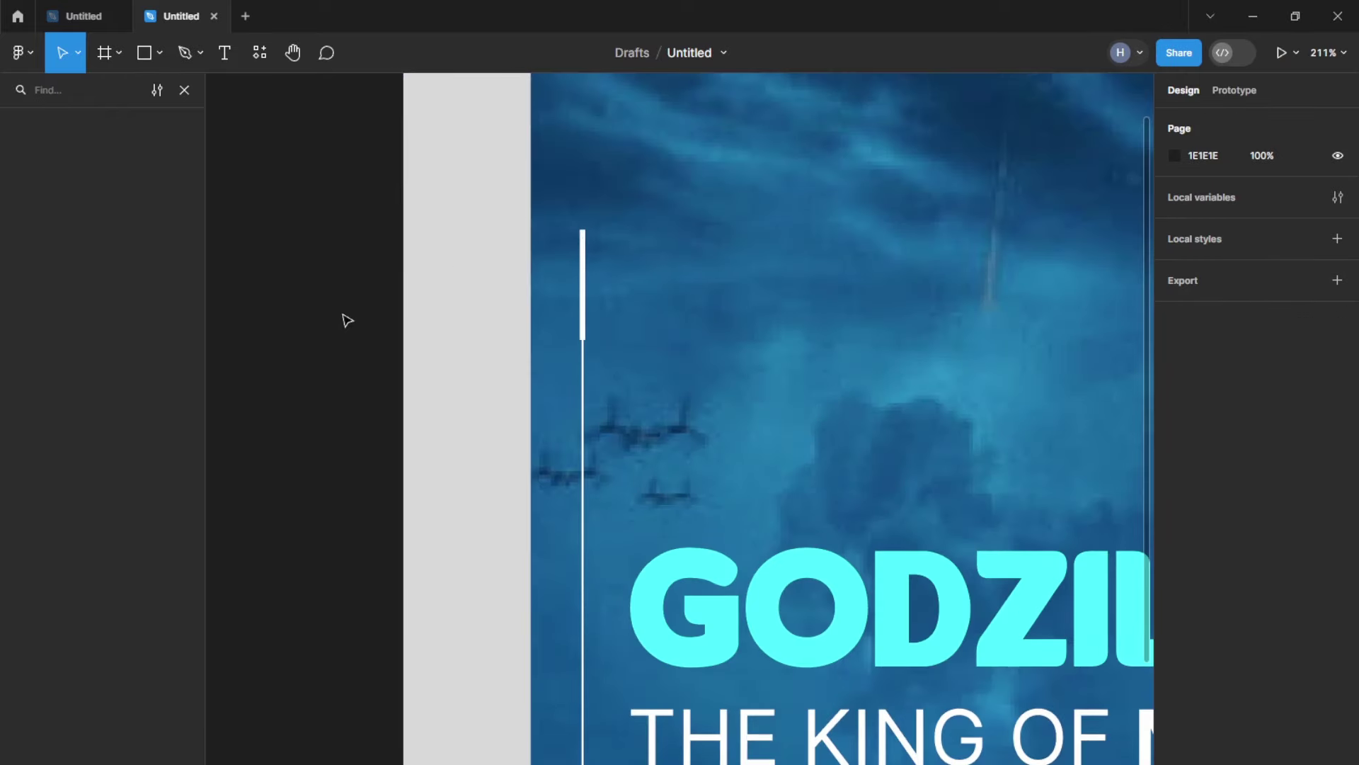
{"action": "scroll", "coordinate": [524, 337], "scroll_direction": "down", "scroll_amount": 5}
{"action": "left_click", "coordinate": [542, 335]}
{"action": "scroll", "coordinate": [541, 335], "scroll_direction": "up", "scroll_amount": 5}
{"action": "left_click", "coordinate": [550, 404], "text": "shift"}
{"action": "left_click_drag", "start_coordinate": [550, 403], "coordinate": [501, 426]}
{"action": "scroll", "coordinate": [556, 307], "scroll_direction": "down", "scroll_amount": 5}
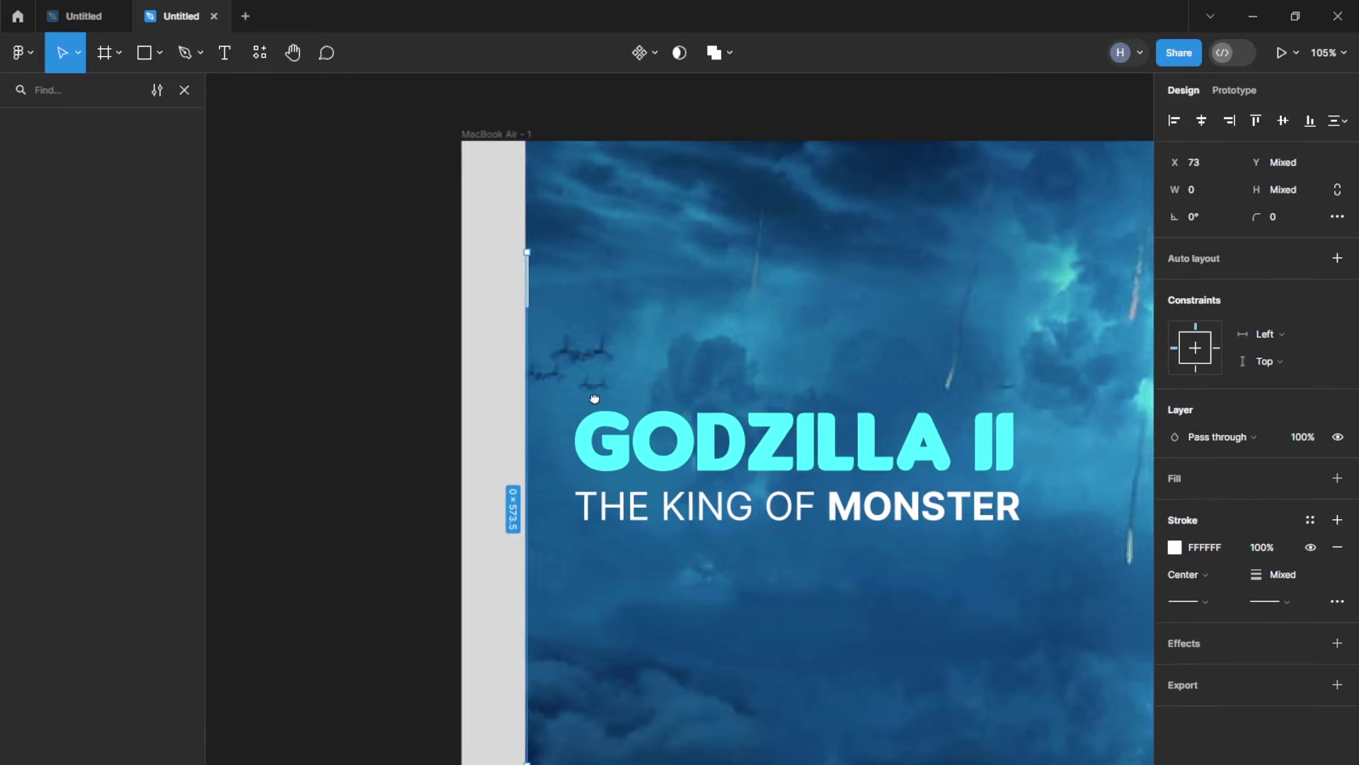
{"action": "left_click", "coordinate": [616, 561]}
Step: Move the title group left to X 77 to line up with the lines
{"action": "scroll", "coordinate": [632, 418], "scroll_direction": "up", "scroll_amount": 5}
{"action": "left_click", "coordinate": [632, 417]}
{"action": "left_click_drag", "start_coordinate": [633, 418], "coordinate": [562, 427]}
{"action": "scroll", "coordinate": [562, 428], "scroll_direction": "down", "scroll_amount": 5}
{"action": "scroll", "coordinate": [467, 344], "scroll_direction": "down", "scroll_amount": 3}
Step: Delete the stray grey rectangle sitting outside the frame
{"action": "left_click", "coordinate": [467, 344]}
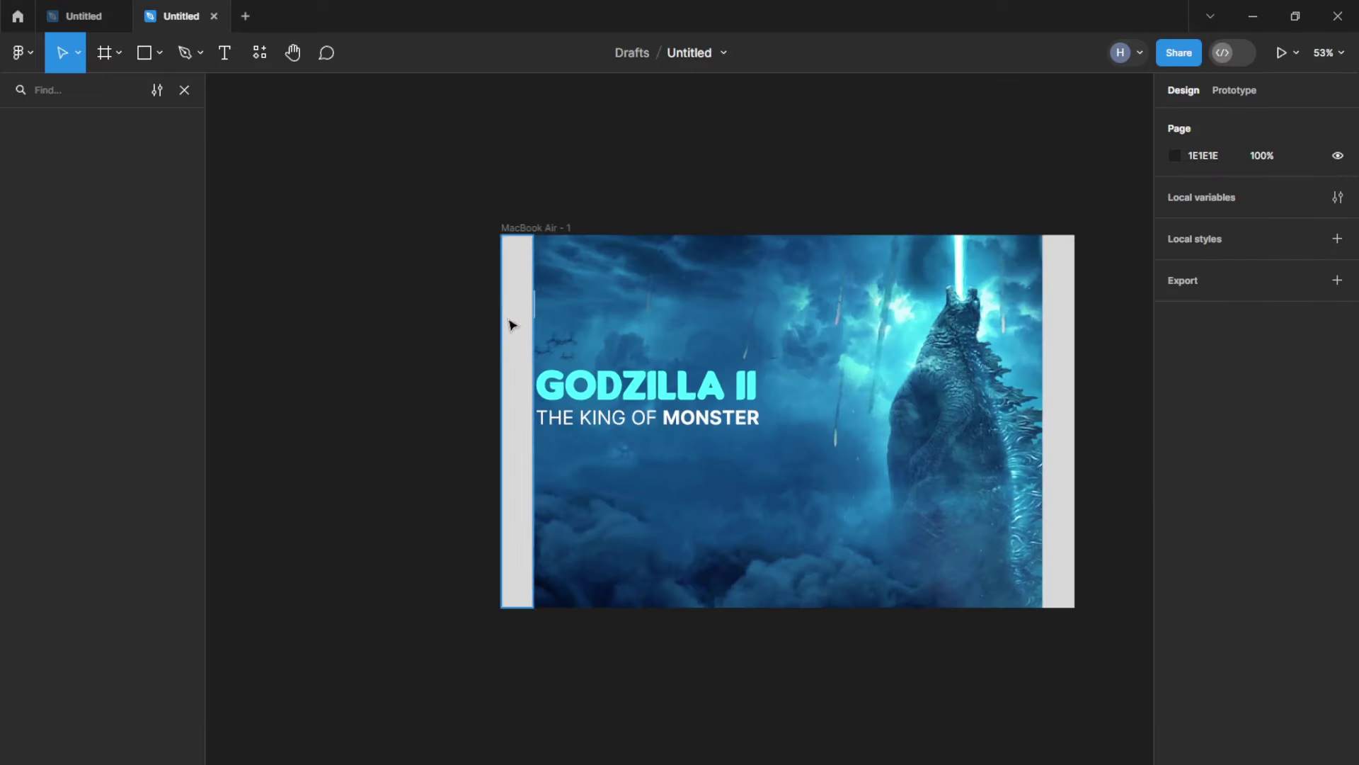
{"action": "left_click_drag", "start_coordinate": [513, 325], "coordinate": [460, 335]}
{"action": "left_click", "coordinate": [616, 368], "text": "shift"}
{"action": "scroll", "coordinate": [567, 341], "scroll_direction": "up", "scroll_amount": 5}
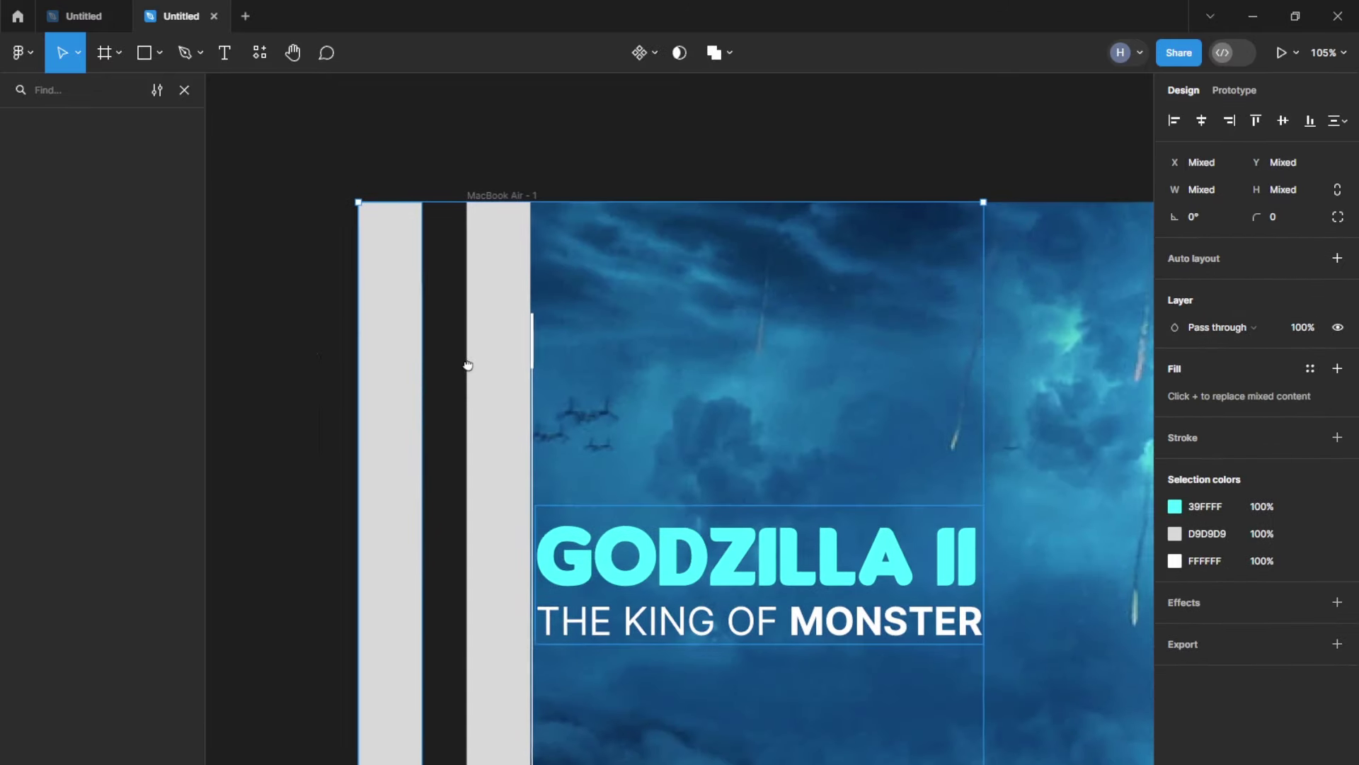
{"action": "key", "text": "Escape"}
{"action": "scroll", "coordinate": [516, 394], "scroll_direction": "down", "scroll_amount": 5}
{"action": "left_click", "coordinate": [476, 394]}
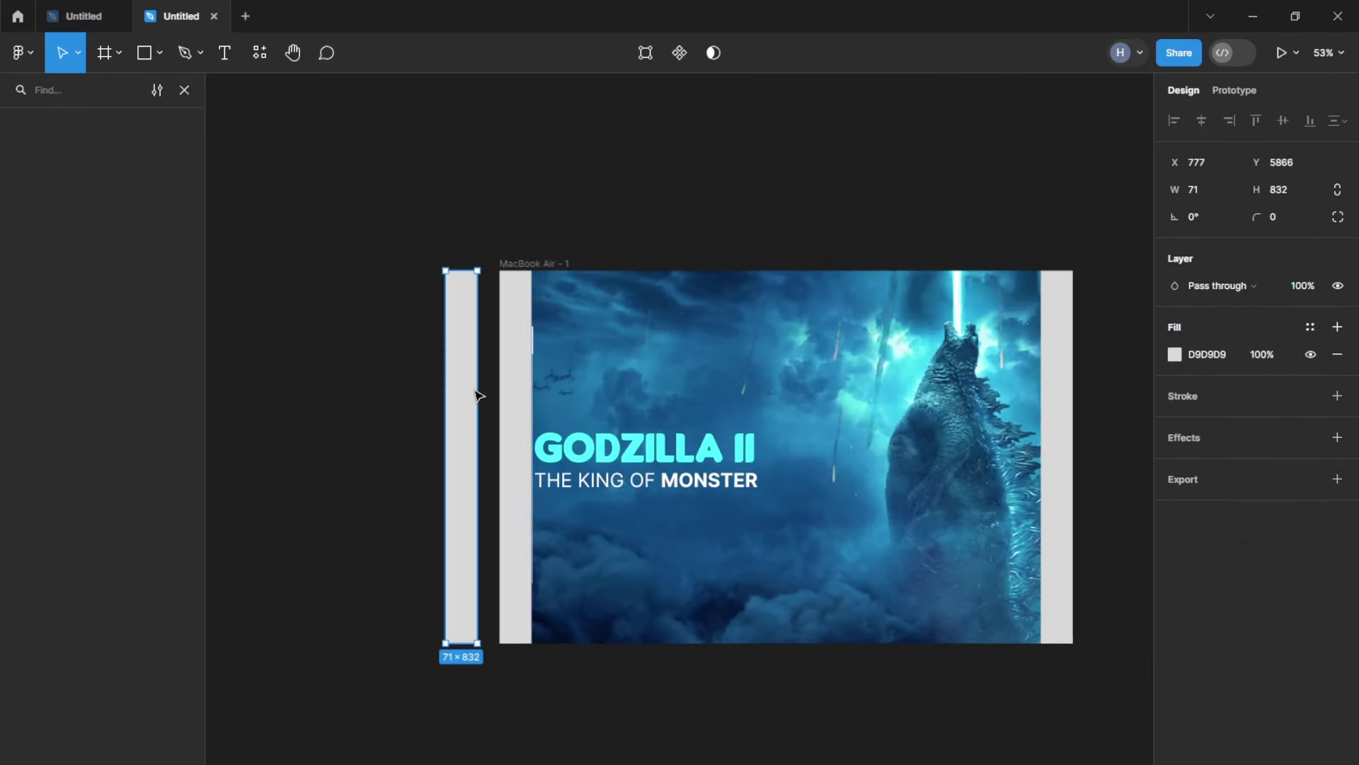
{"action": "key", "text": "Delete"}
{"action": "scroll", "coordinate": [541, 404], "scroll_direction": "up", "scroll_amount": 5}
{"action": "scroll", "coordinate": [454, 513], "scroll_direction": "down", "scroll_amount": 5}
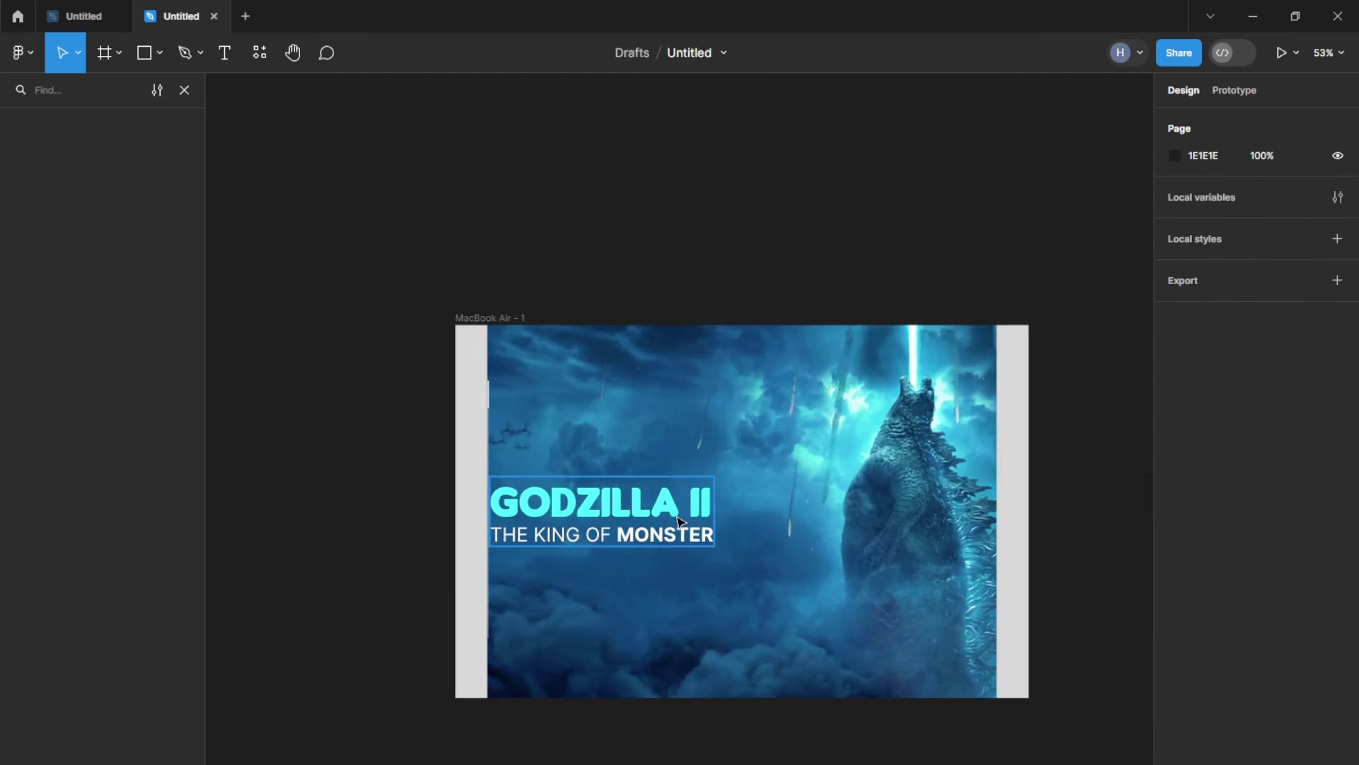
{"action": "scroll", "coordinate": [535, 613], "scroll_direction": "up", "scroll_amount": 5}
{"action": "scroll", "coordinate": [510, 582], "scroll_direction": "up", "scroll_amount": 5}
{"action": "left_click", "coordinate": [160, 52]}
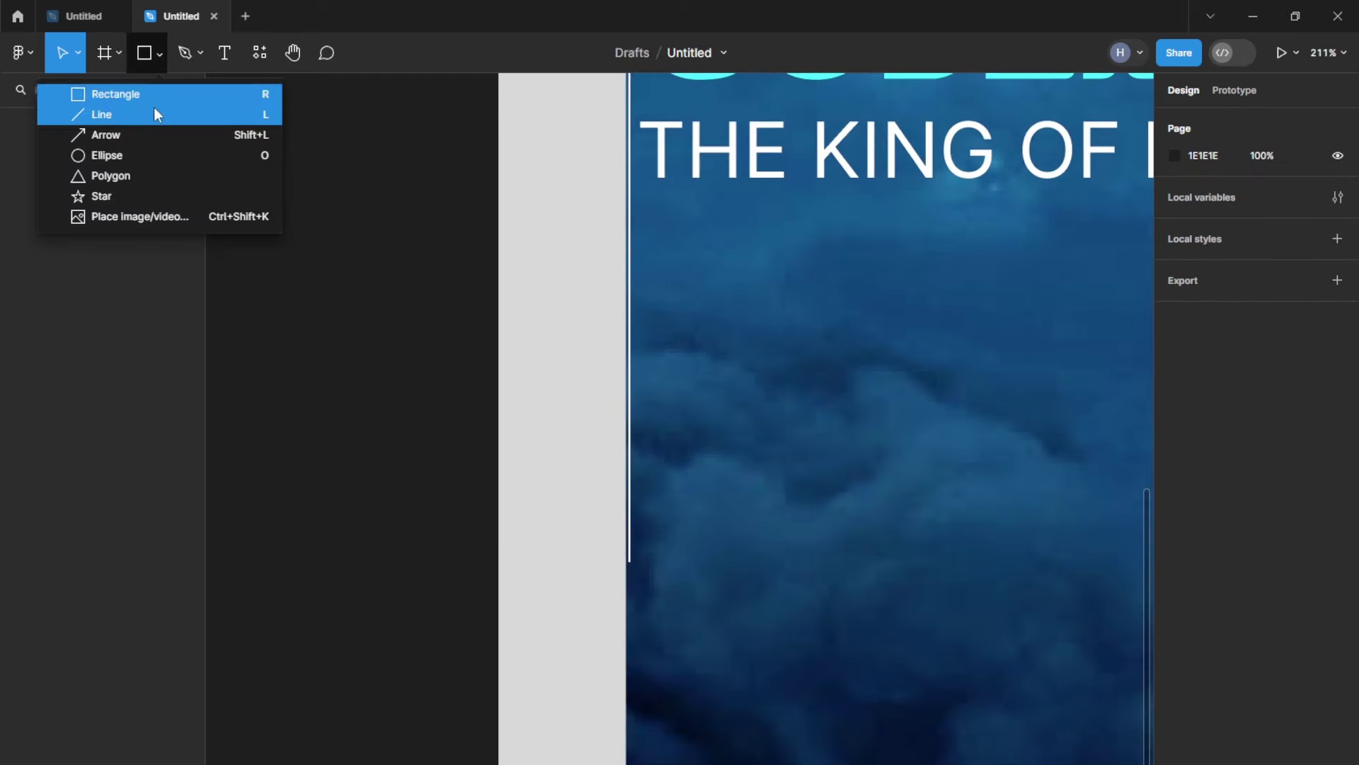
Step: Draw a 25×25 circle below the left line and fill it white FFFFFF
{"action": "left_click", "coordinate": [147, 155]}
{"action": "mouse_move", "coordinate": [640, 570]}
{"action": "left_mouse_down"}
{"action": "mouse_move", "coordinate": [604, 608]}
{"action": "mouse_move", "coordinate": [712, 590]}
{"action": "left_mouse_up"}
{"action": "scroll", "coordinate": [632, 590], "scroll_direction": "up", "scroll_amount": 5}
{"action": "scroll", "coordinate": [712, 589], "scroll_direction": "down", "scroll_amount": 5}
{"action": "scroll", "coordinate": [713, 590], "scroll_direction": "down", "scroll_amount": 5}
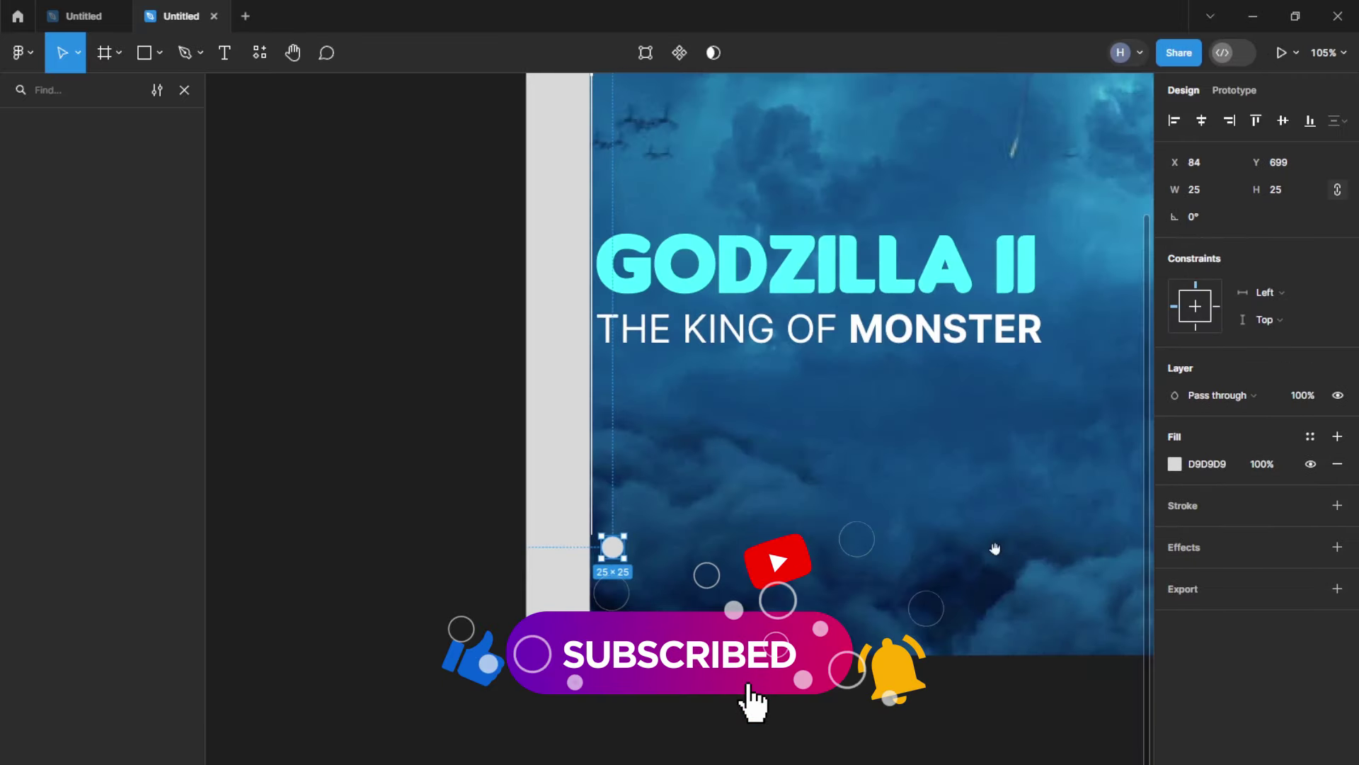
{"action": "left_click", "coordinate": [1175, 464]}
{"action": "left_click_drag", "start_coordinate": [951, 549], "coordinate": [358, 385]}
Step: Duplicate the circle just below it and fill the copy blue 00A2E8
{"action": "scroll", "coordinate": [701, 542], "scroll_direction": "up", "scroll_amount": 5}
{"action": "scroll", "coordinate": [609, 495], "scroll_direction": "up", "scroll_amount": 5}
{"action": "left_click_drag", "start_coordinate": [588, 467], "coordinate": [595, 572]}
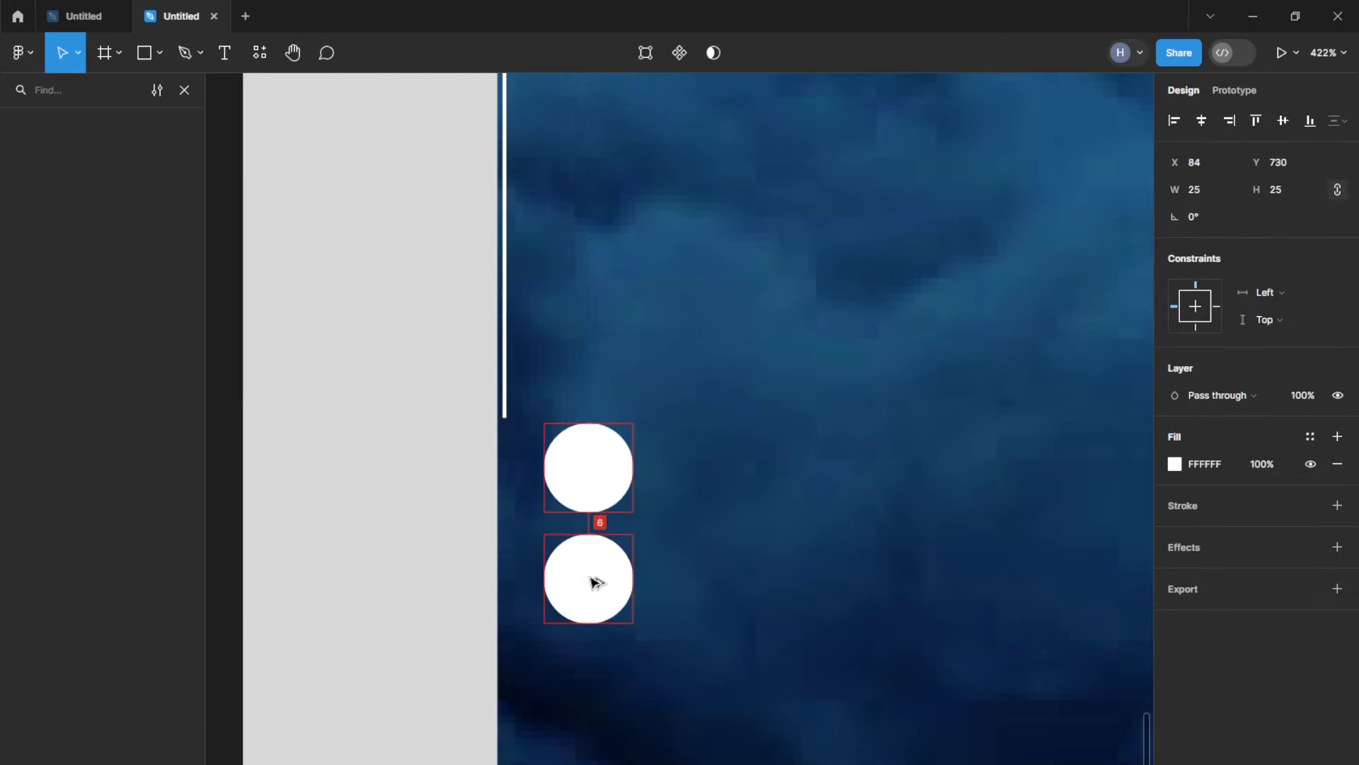
{"action": "scroll", "coordinate": [594, 572], "scroll_direction": "down", "scroll_amount": 5}
{"action": "left_click", "coordinate": [1175, 463]}
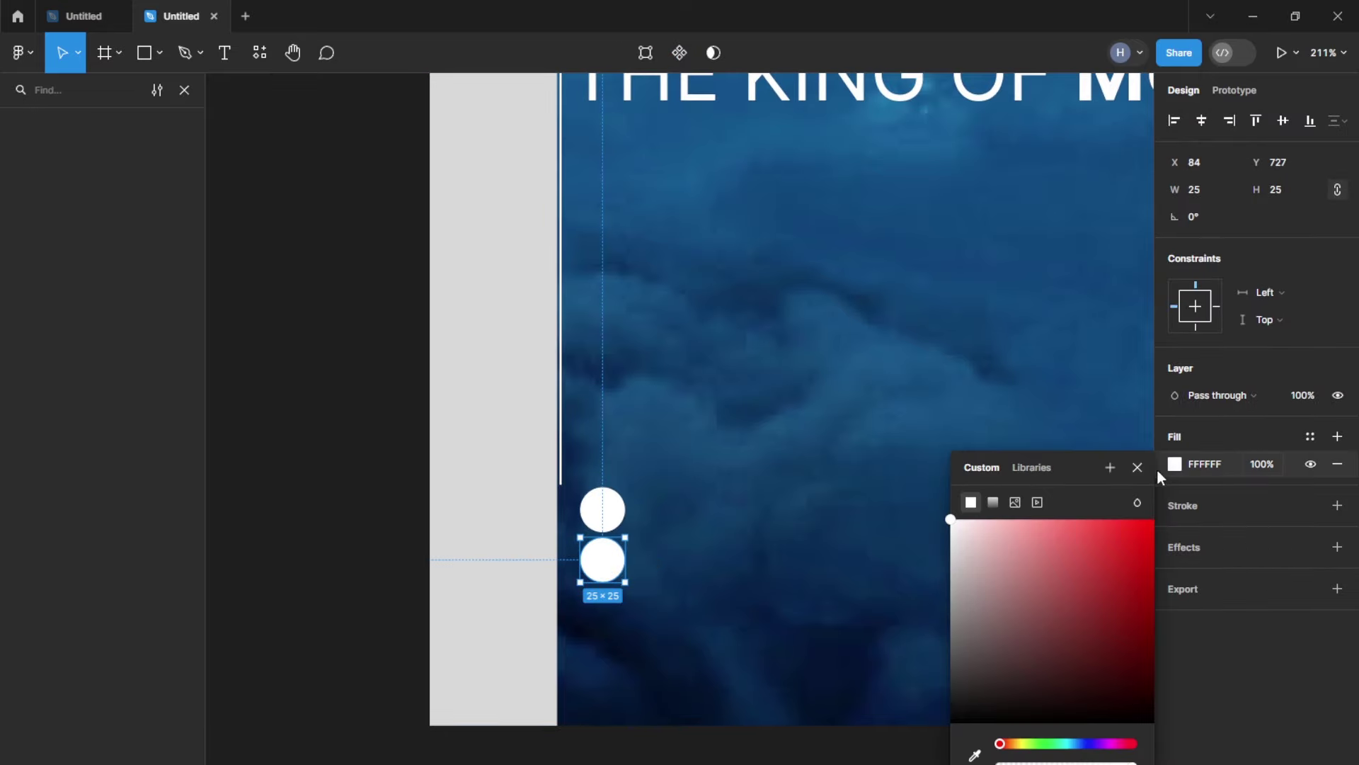
{"action": "left_click_drag", "start_coordinate": [1055, 747], "coordinate": [1073, 743]}
{"action": "left_click_drag", "start_coordinate": [1126, 545], "coordinate": [1160, 512]}
{"action": "left_click_drag", "start_coordinate": [1164, 570], "coordinate": [1161, 549]}
{"action": "left_click", "coordinate": [652, 486]}
Step: Move the white and blue circles down slightly together
{"action": "left_click", "coordinate": [555, 580]}
{"action": "left_click", "coordinate": [566, 536], "text": "shift"}
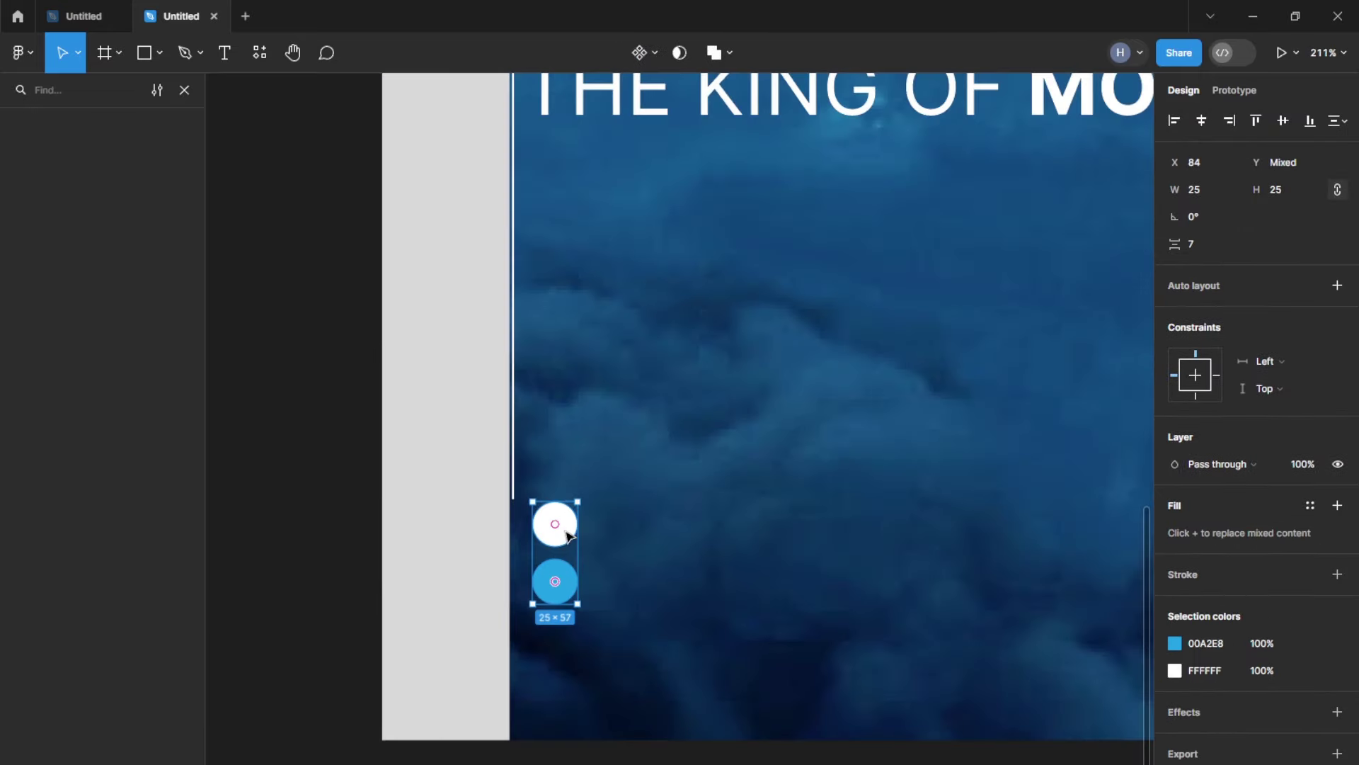
{"action": "left_click_drag", "start_coordinate": [567, 579], "coordinate": [566, 598]}
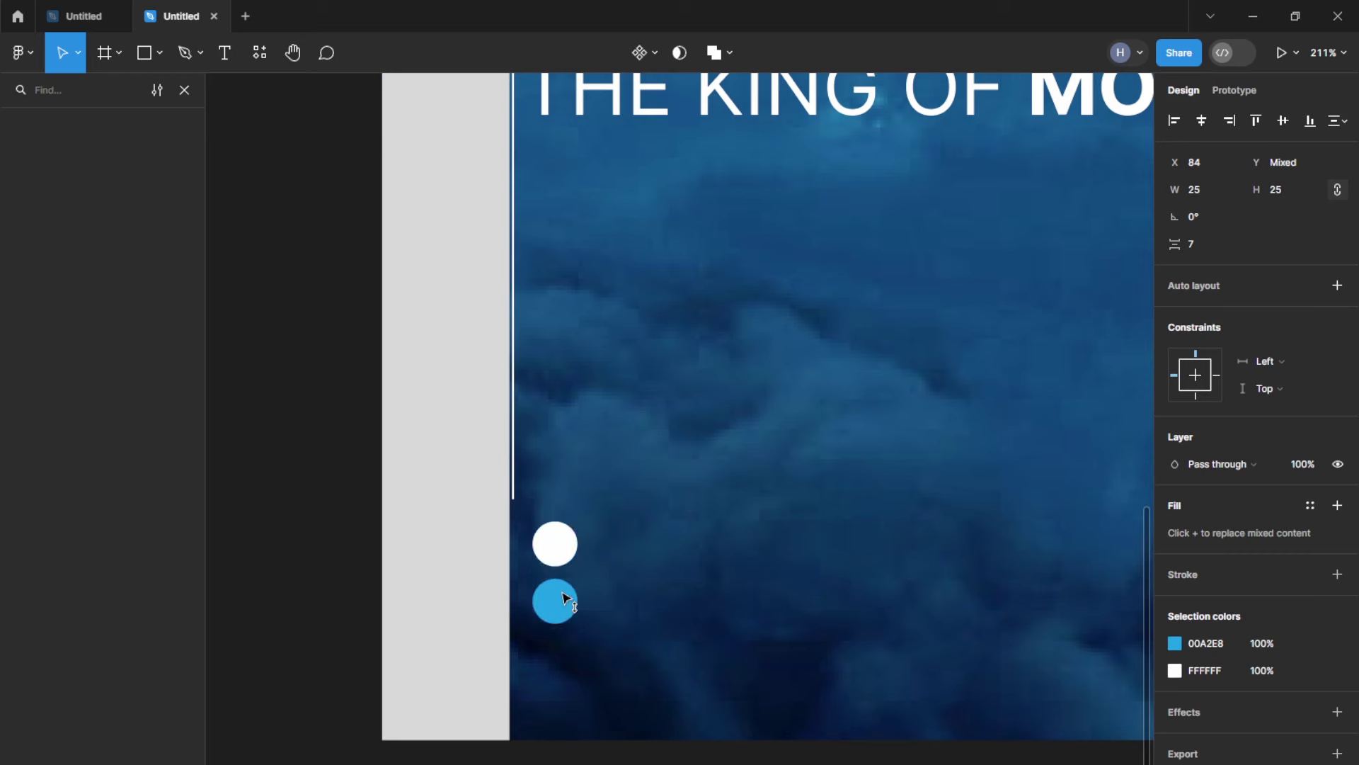
{"action": "left_click", "coordinate": [322, 537]}
{"action": "scroll", "coordinate": [382, 538], "scroll_direction": "up", "scroll_amount": 3}
{"action": "scroll", "coordinate": [580, 495], "scroll_direction": "down", "scroll_amount": 3}
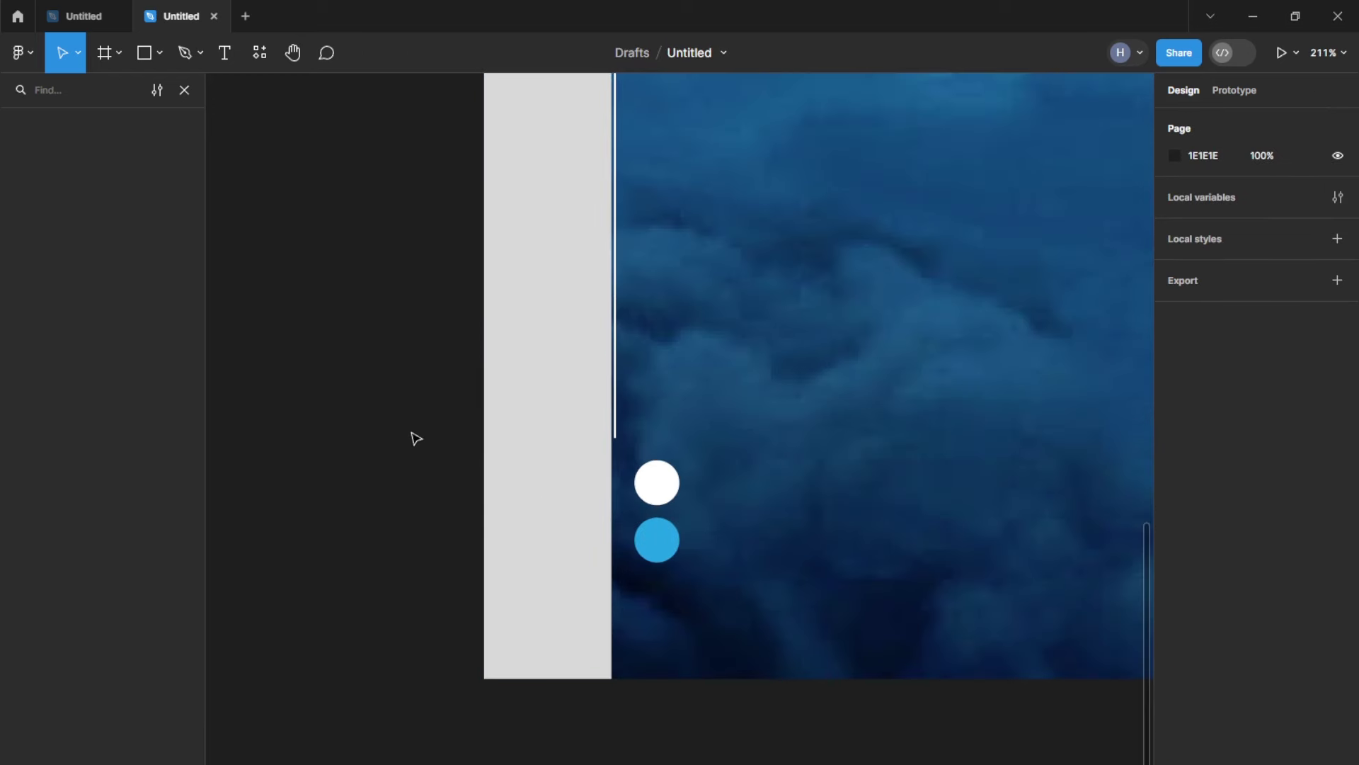
Step: Run the Iconoir Icon Library plugin from Resources > Plugins and insert its chevron-down icon
{"action": "left_click", "coordinate": [259, 52]}
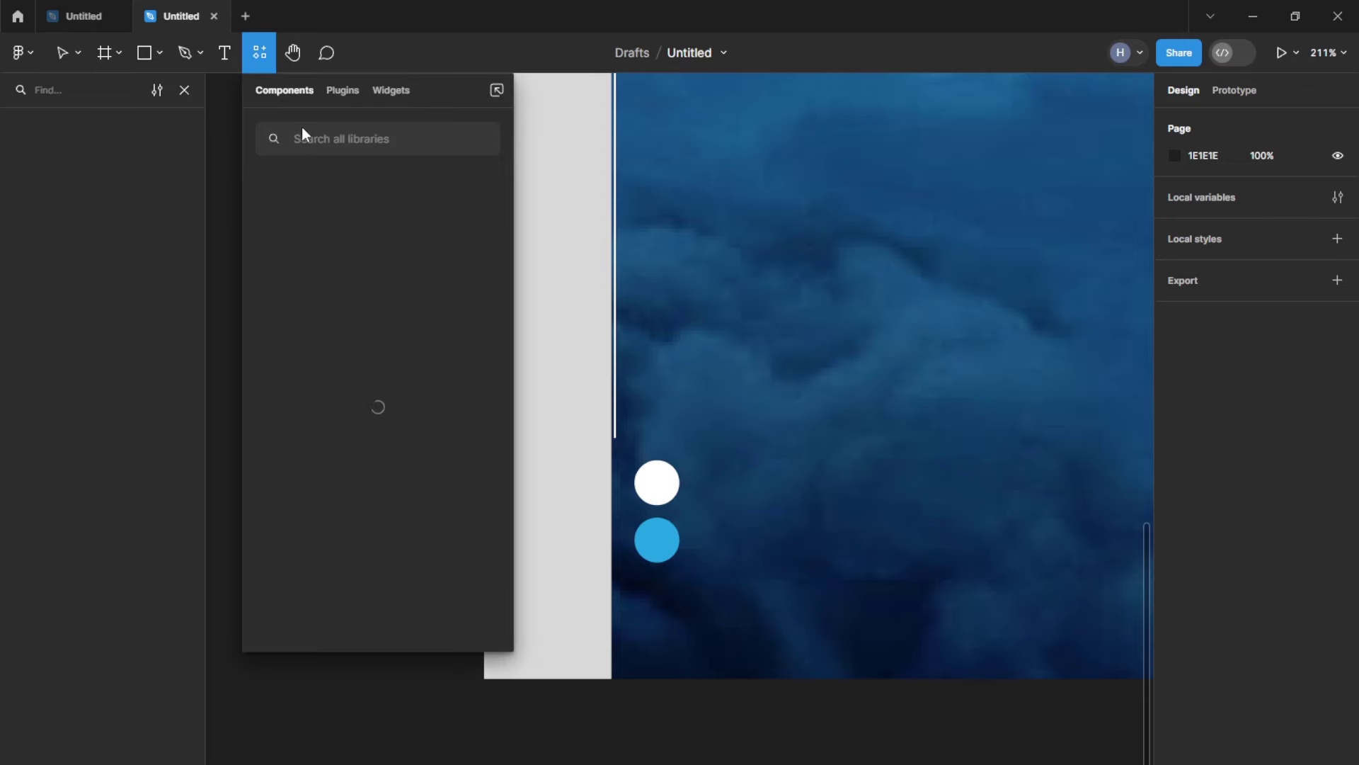
{"action": "left_click", "coordinate": [344, 92]}
{"action": "key", "text": "Escape"}
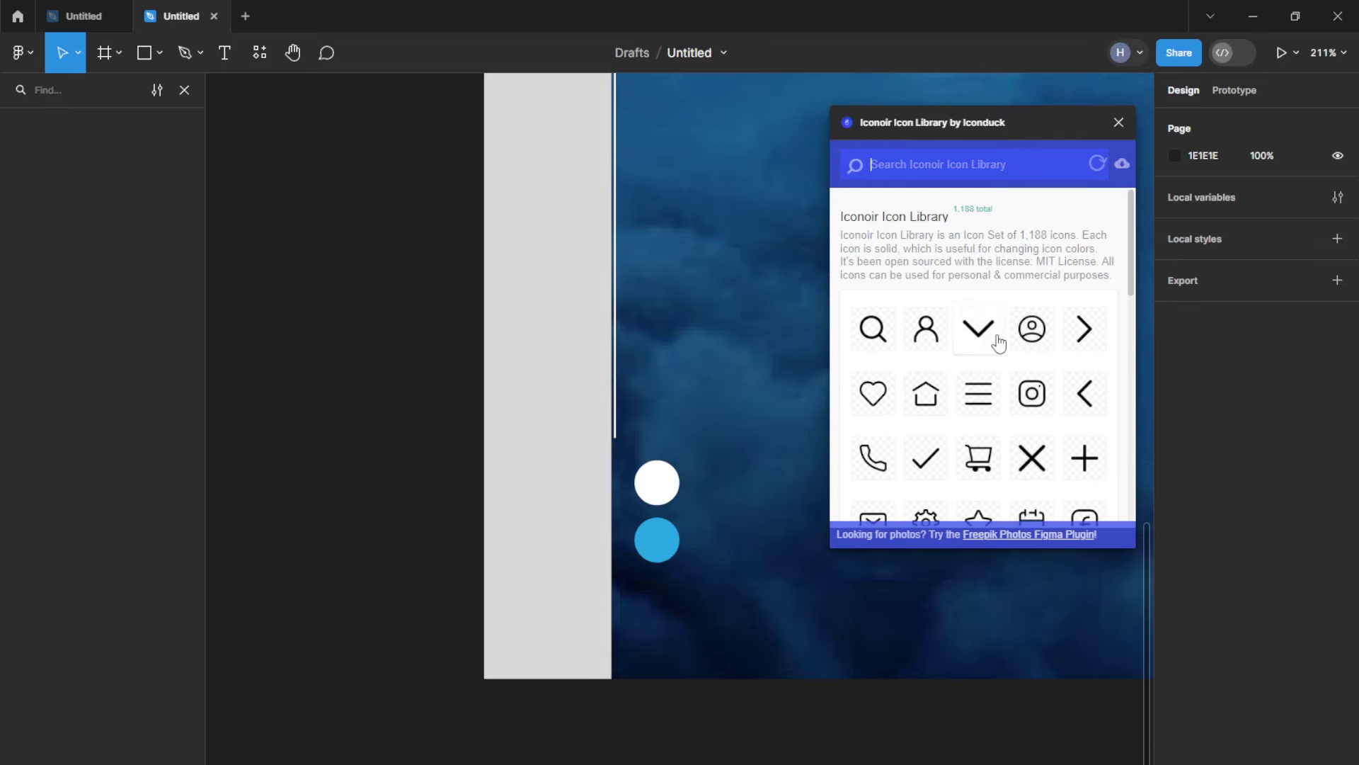
{"action": "left_click", "coordinate": [988, 346]}
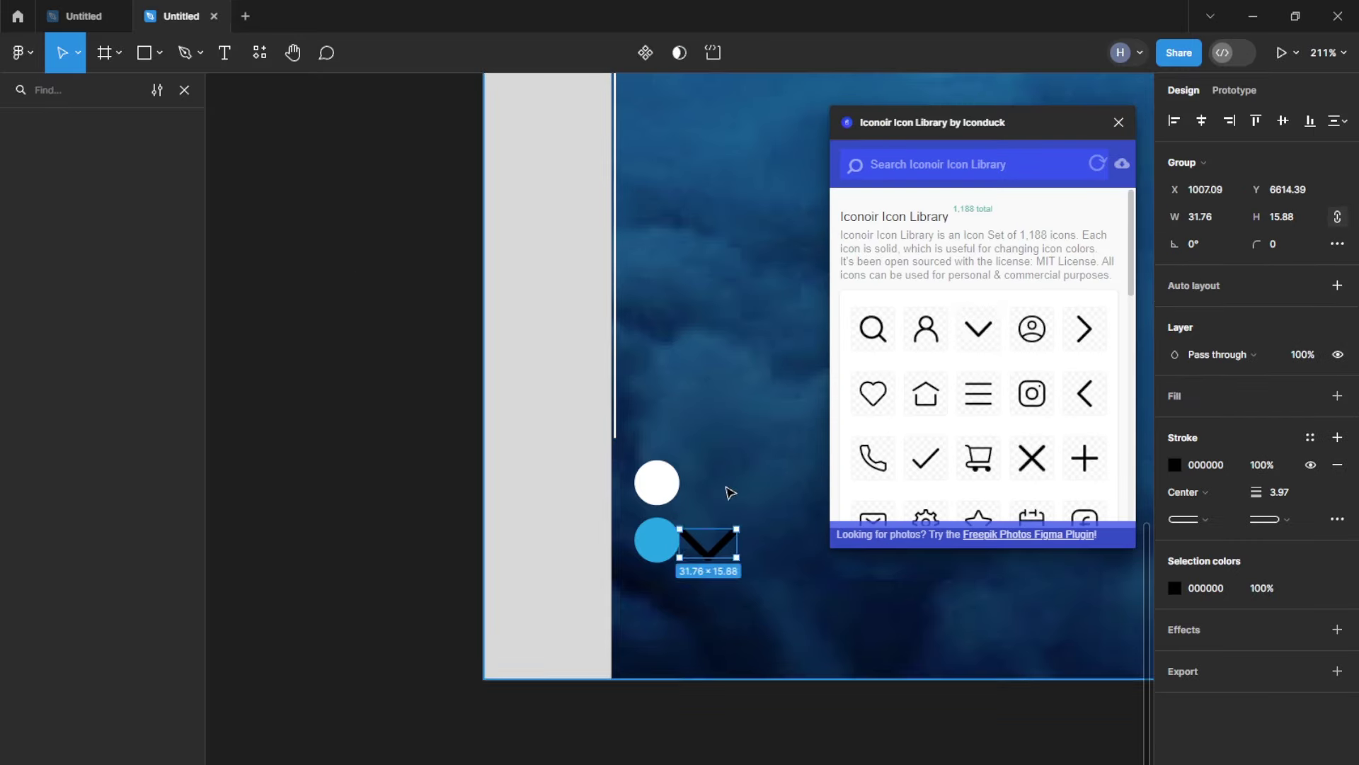
Step: Move the chevron onto the white circle, shrink it proportionally, and set stroke weight 1.5
{"action": "scroll", "coordinate": [716, 555], "scroll_direction": "up", "scroll_amount": 5}
{"action": "left_click_drag", "start_coordinate": [716, 555], "coordinate": [603, 440]}
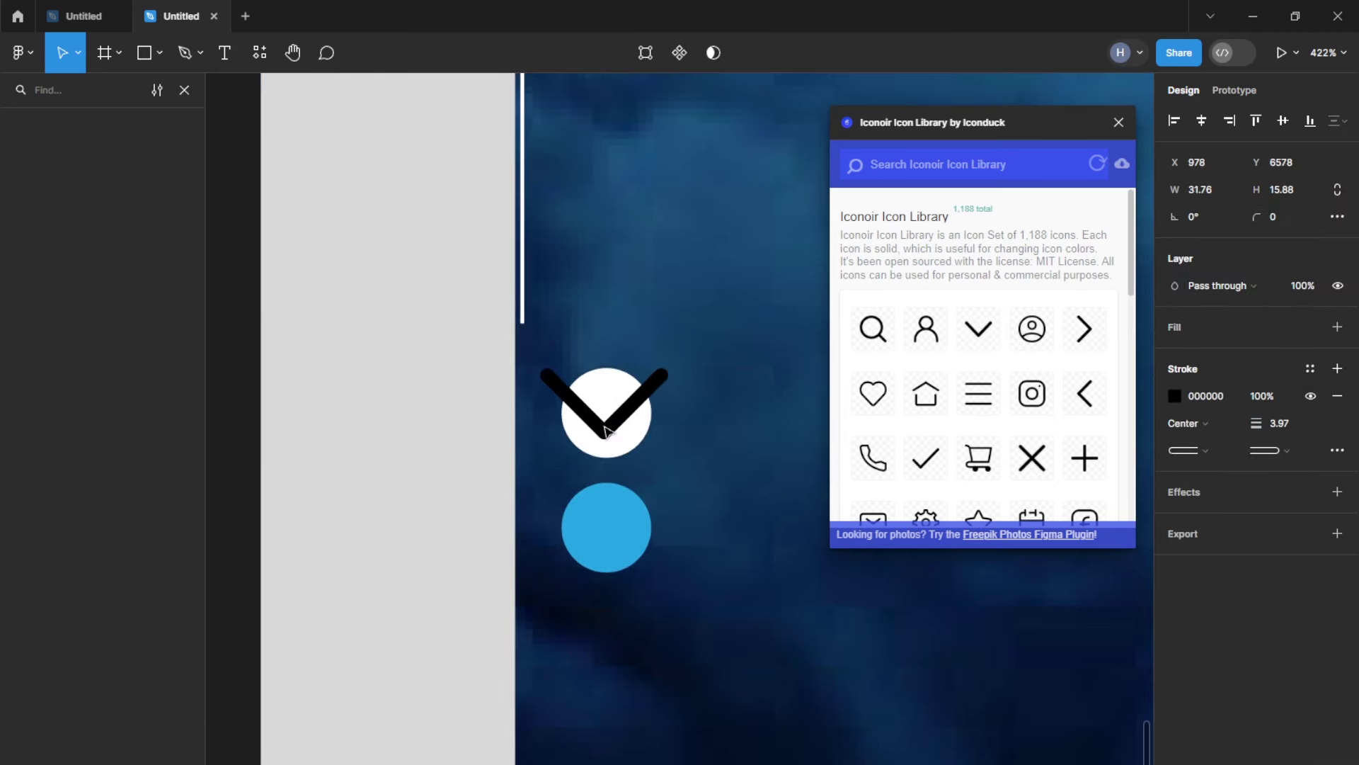
{"action": "scroll", "coordinate": [613, 418], "scroll_direction": "up", "scroll_amount": 5}
{"action": "key", "text": "k"}
{"action": "mouse_move", "coordinate": [708, 340]}
{"action": "left_mouse_down"}
{"action": "mouse_move", "coordinate": [634, 393]}
{"action": "mouse_move", "coordinate": [620, 460]}
{"action": "left_mouse_up"}
{"action": "scroll", "coordinate": [607, 425], "scroll_direction": "up", "scroll_amount": 5}
{"action": "scroll", "coordinate": [615, 456], "scroll_direction": "down", "scroll_amount": 10}
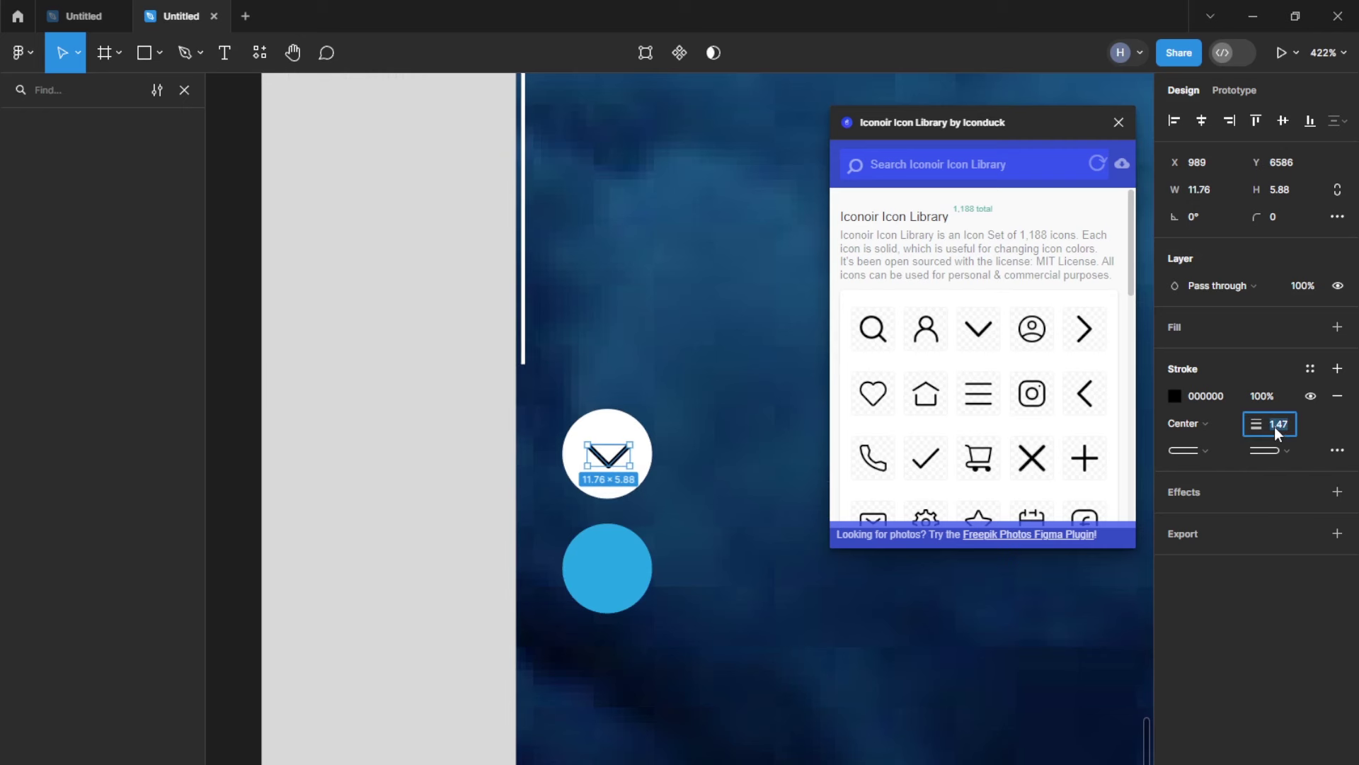
{"action": "type", "text": "1.5"}
{"action": "key", "text": "Return"}
Step: Copy the chevron into the blue circle and rotate the white circle's chevron to point up
{"action": "scroll", "coordinate": [607, 453], "scroll_direction": "up", "scroll_amount": 5}
{"action": "left_click_drag", "start_coordinate": [608, 460], "coordinate": [607, 699]}
{"action": "left_click", "coordinate": [633, 436]}
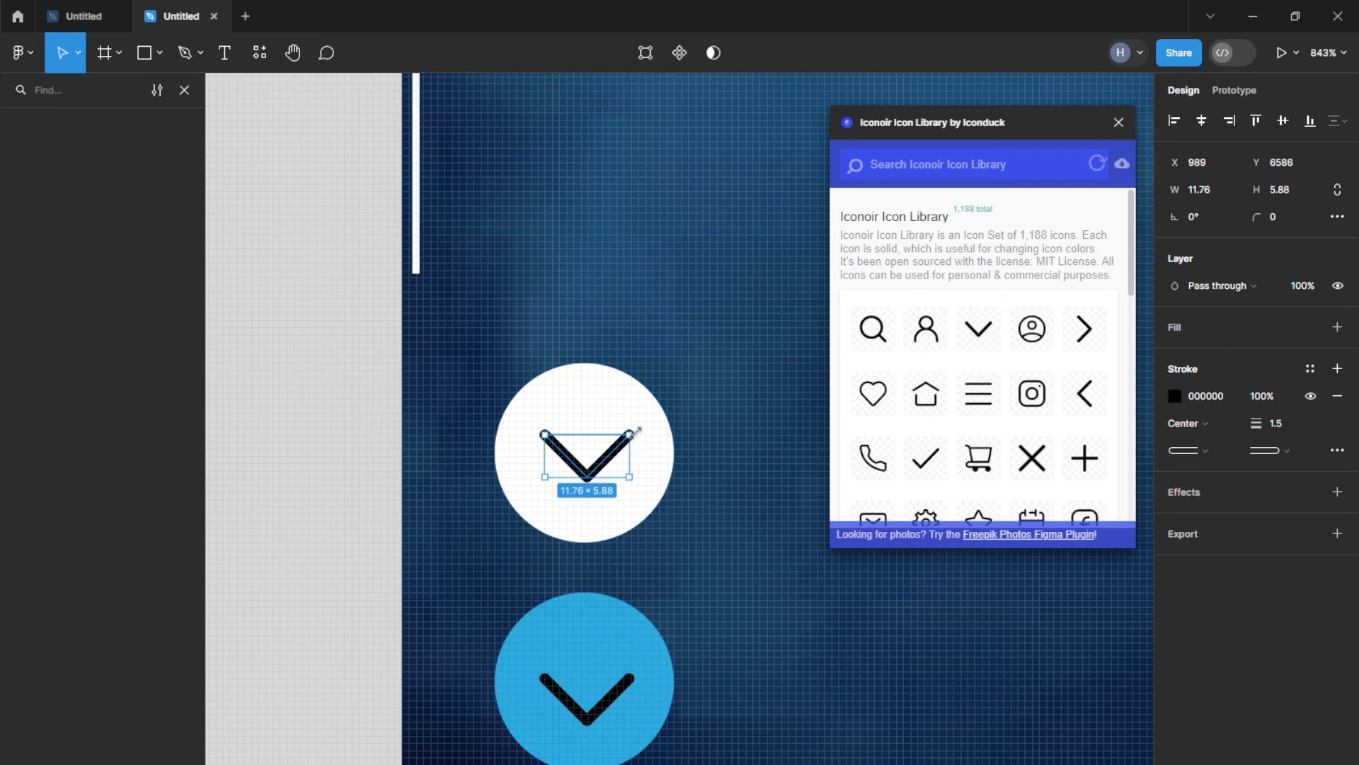
{"action": "left_click_drag", "start_coordinate": [638, 428], "coordinate": [552, 476]}
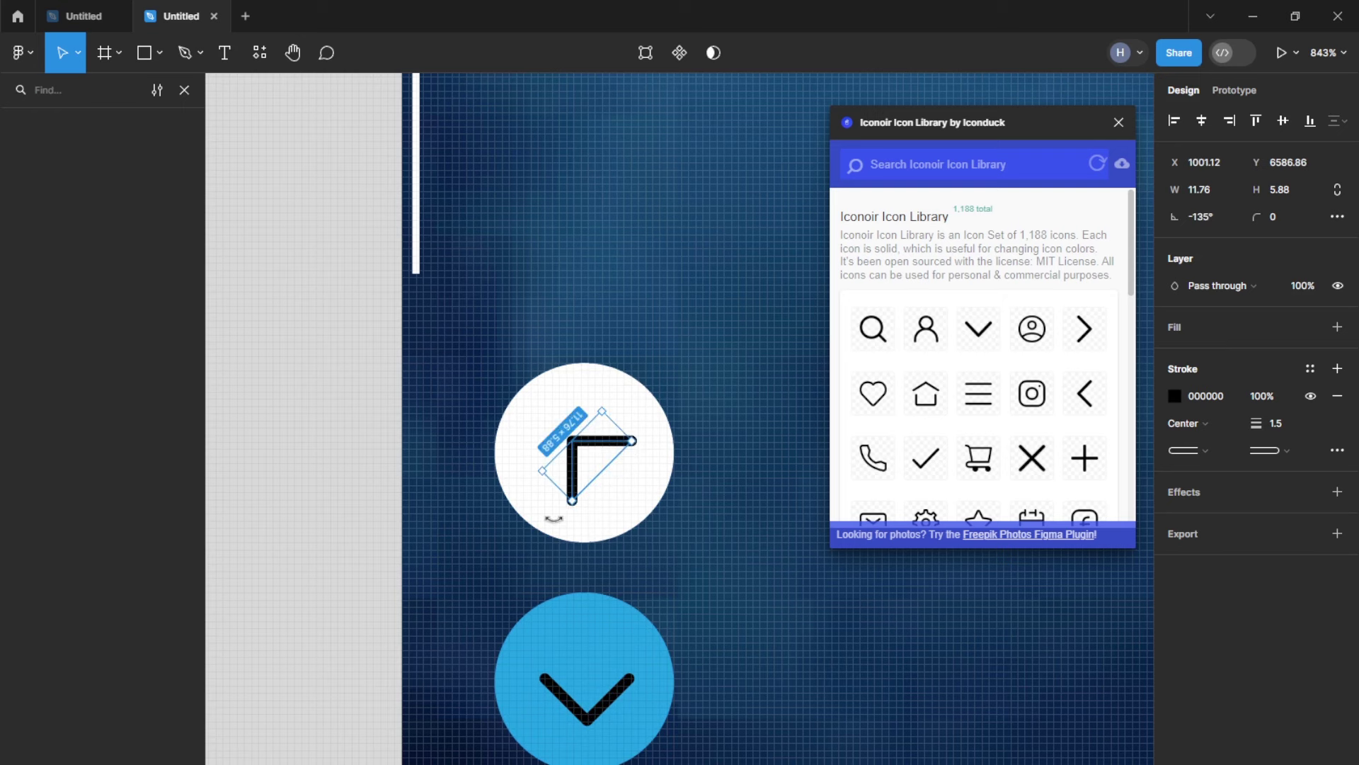
{"action": "left_click", "coordinate": [601, 704]}
Step: Resize both chevrons together so they fit inside their circles
{"action": "scroll", "coordinate": [643, 510], "scroll_direction": "down", "scroll_amount": 6}
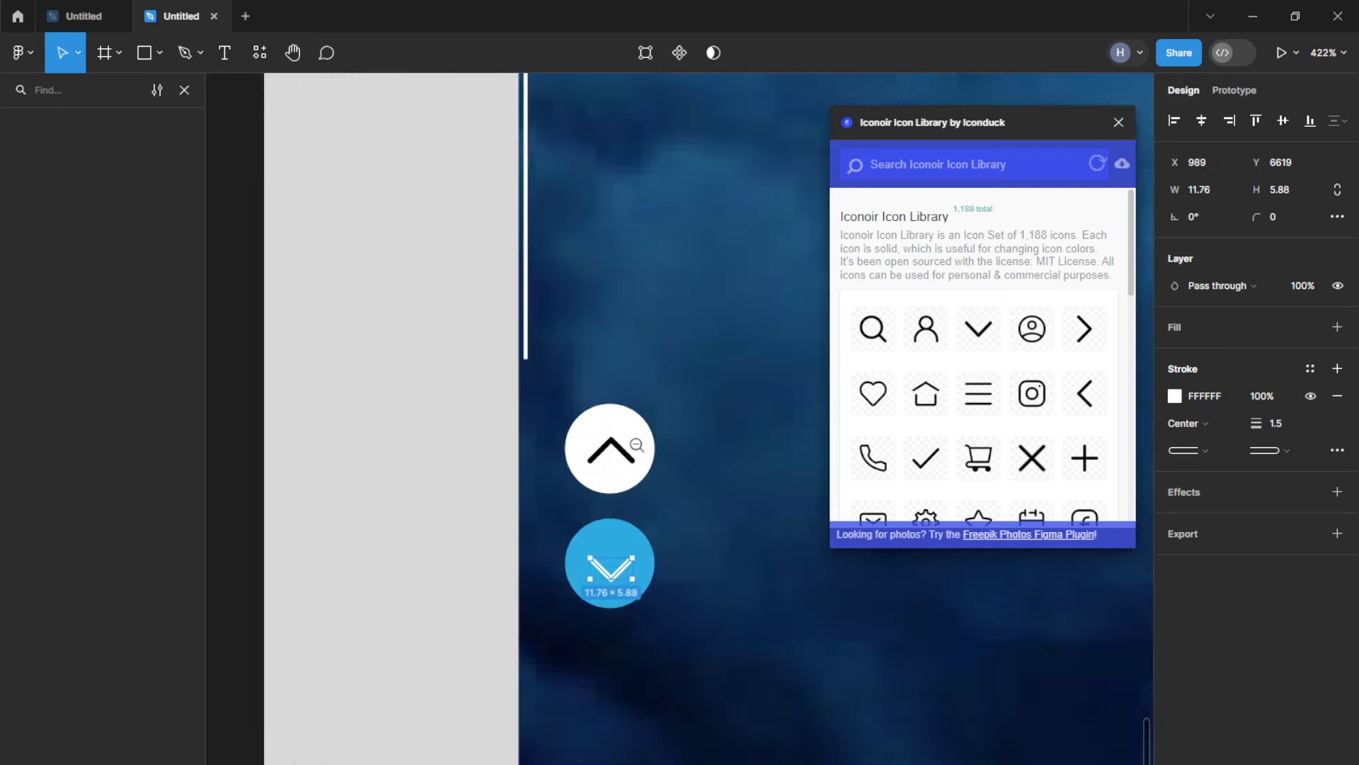
{"action": "key", "text": "Escape"}
{"action": "left_click", "coordinate": [574, 560]}
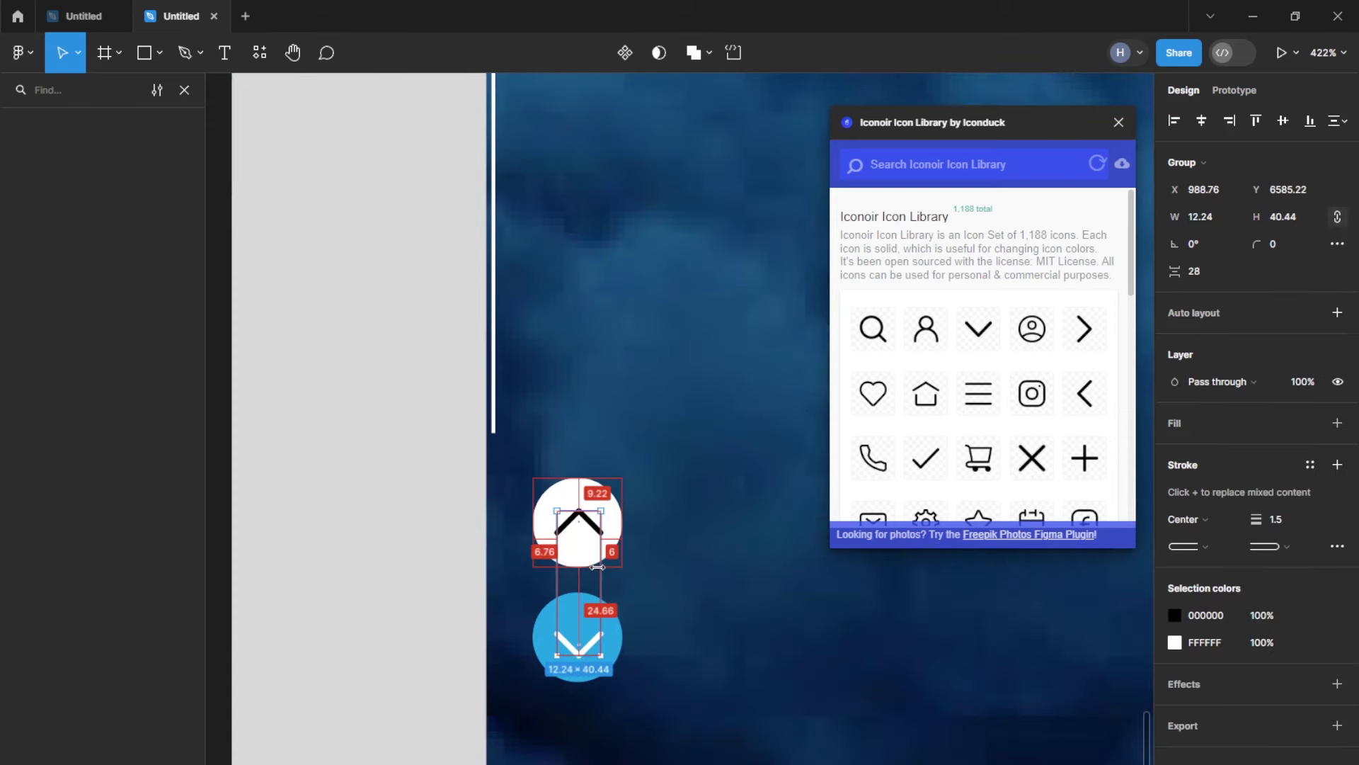
{"action": "scroll", "coordinate": [598, 548], "scroll_direction": "up", "scroll_amount": 6}
{"action": "left_click_drag", "start_coordinate": [602, 543], "coordinate": [594, 580]}
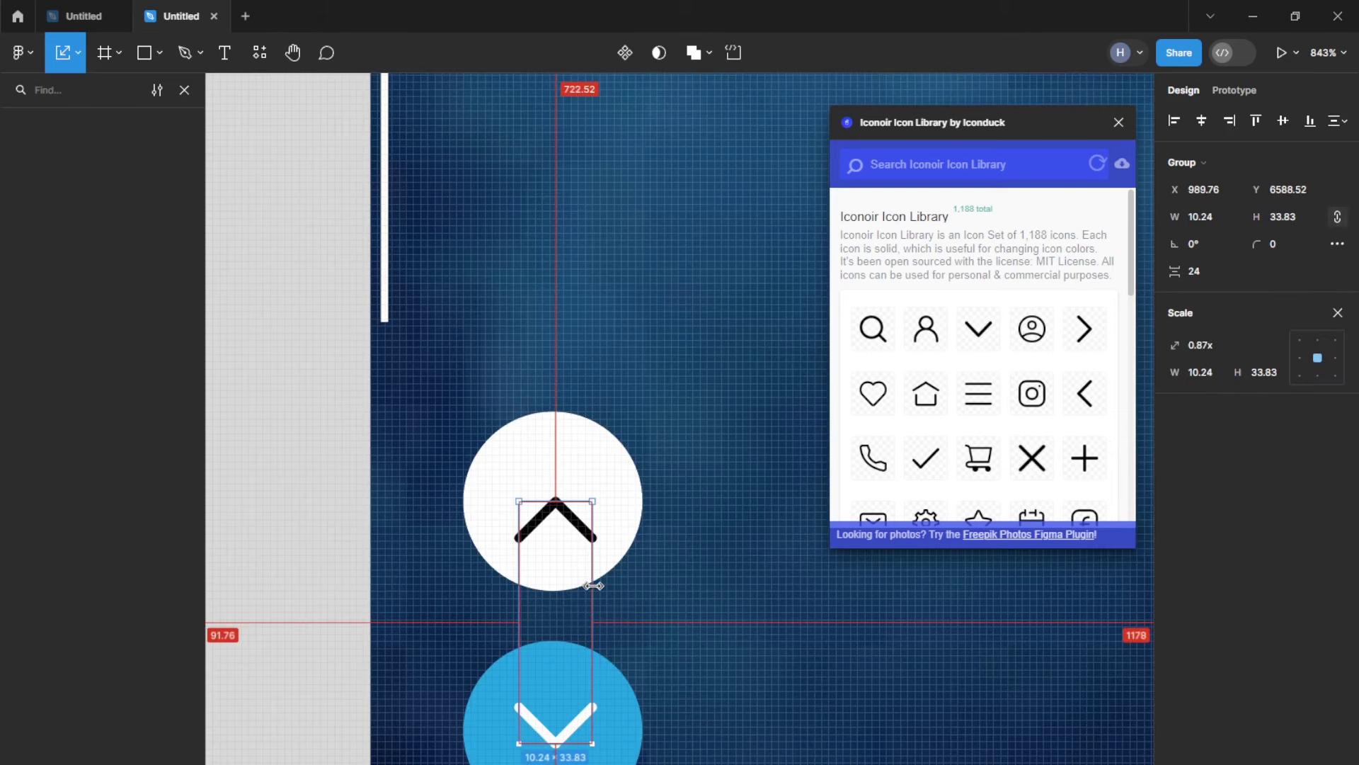
{"action": "scroll", "coordinate": [370, 534], "scroll_direction": "down", "scroll_amount": 3}
{"action": "key", "text": "Escape"}
{"action": "left_click", "coordinate": [564, 544]}
{"action": "scroll", "coordinate": [570, 542], "scroll_direction": "down", "scroll_amount": 3}
{"action": "key", "text": "Escape"}
{"action": "double_click", "coordinate": [596, 529]}
{"action": "left_click", "coordinate": [597, 532], "text": "shift"}
Step: Darken the blue circle's fill to 087BBC
{"action": "scroll", "coordinate": [595, 524], "scroll_direction": "up", "scroll_amount": 3}
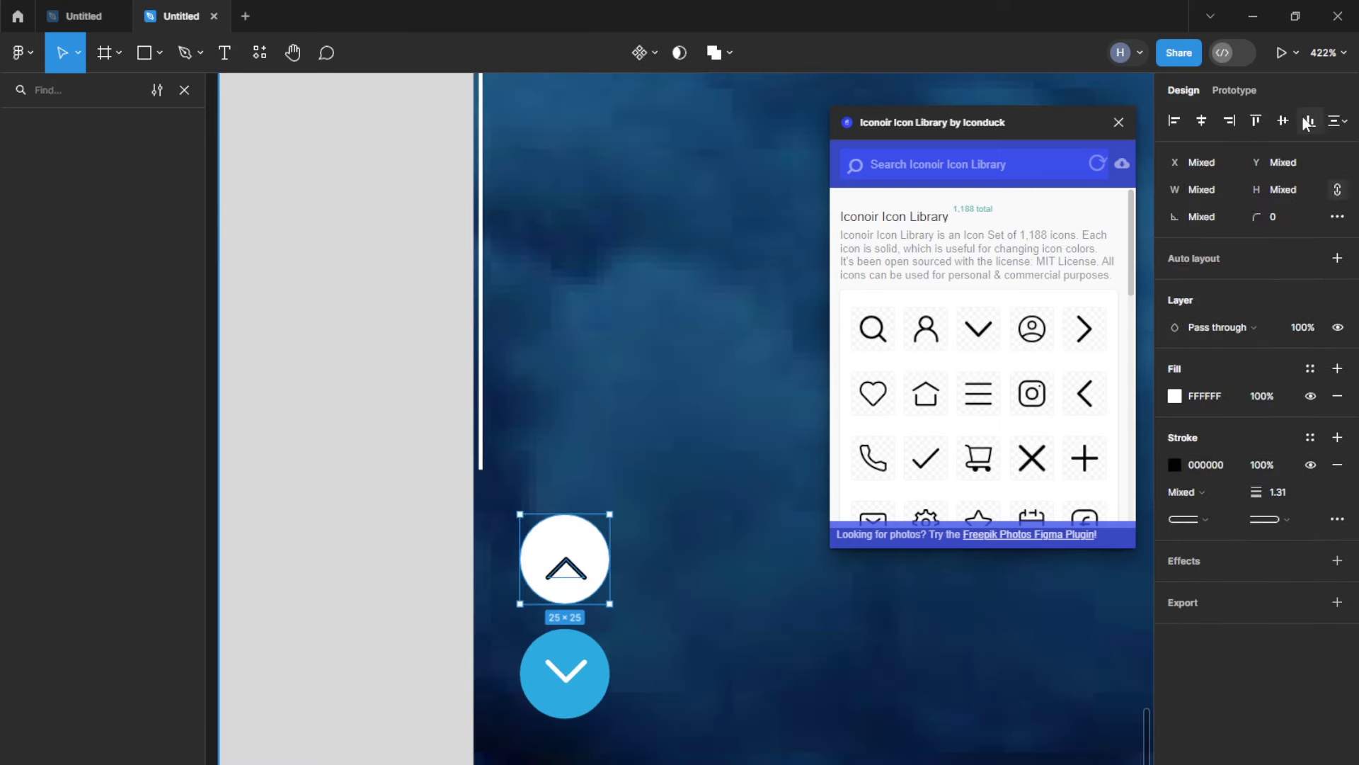
{"action": "scroll", "coordinate": [637, 567], "scroll_direction": "down", "scroll_amount": 2}
{"action": "double_click", "coordinate": [593, 613]}
{"action": "left_click", "coordinate": [633, 625], "text": "shift"}
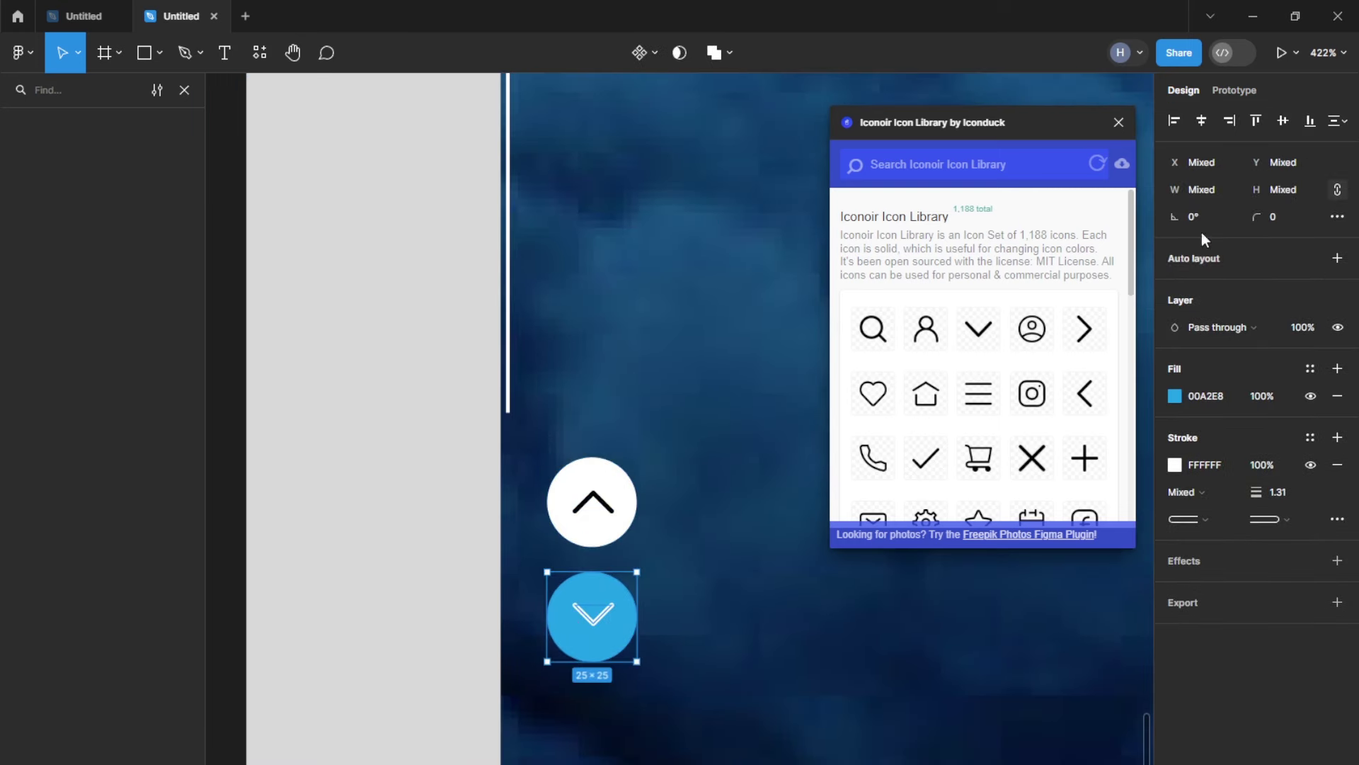
{"action": "scroll", "coordinate": [589, 592], "scroll_direction": "down", "scroll_amount": 3}
{"action": "left_click", "coordinate": [595, 609]}
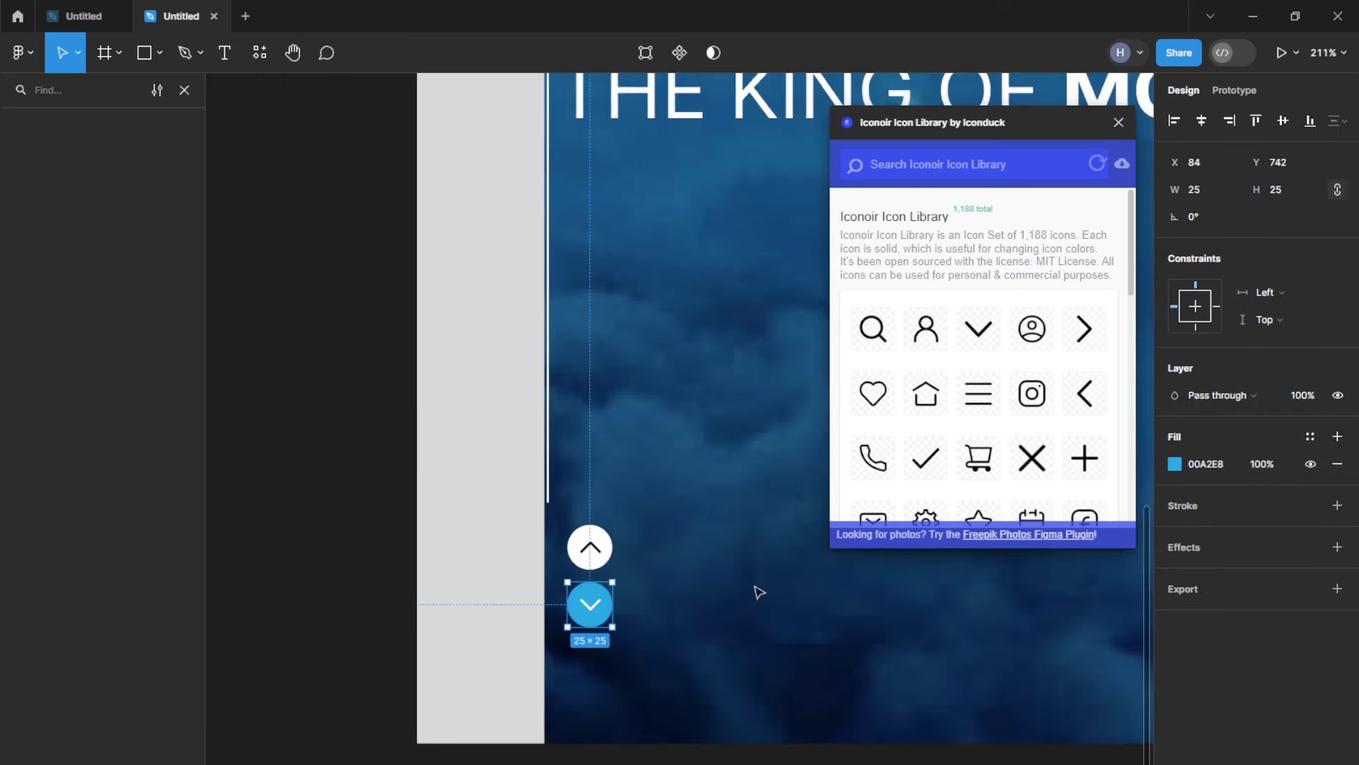
{"action": "left_click", "coordinate": [1175, 463]}
{"action": "left_click_drag", "start_coordinate": [1145, 590], "coordinate": [1147, 573]}
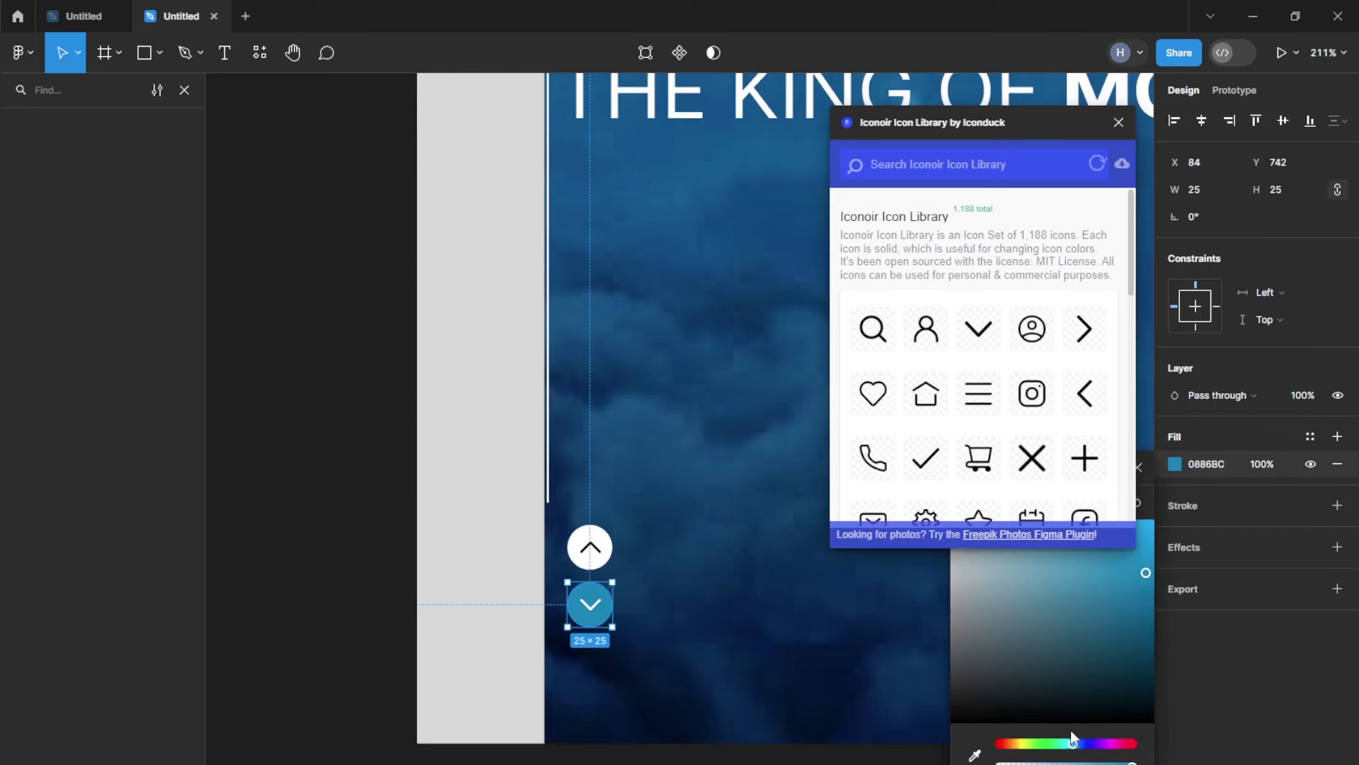
{"action": "left_click_drag", "start_coordinate": [1073, 743], "coordinate": [1075, 743]}
{"action": "key", "text": "Escape"}
{"action": "scroll", "coordinate": [779, 424], "scroll_direction": "down", "scroll_amount": 5}
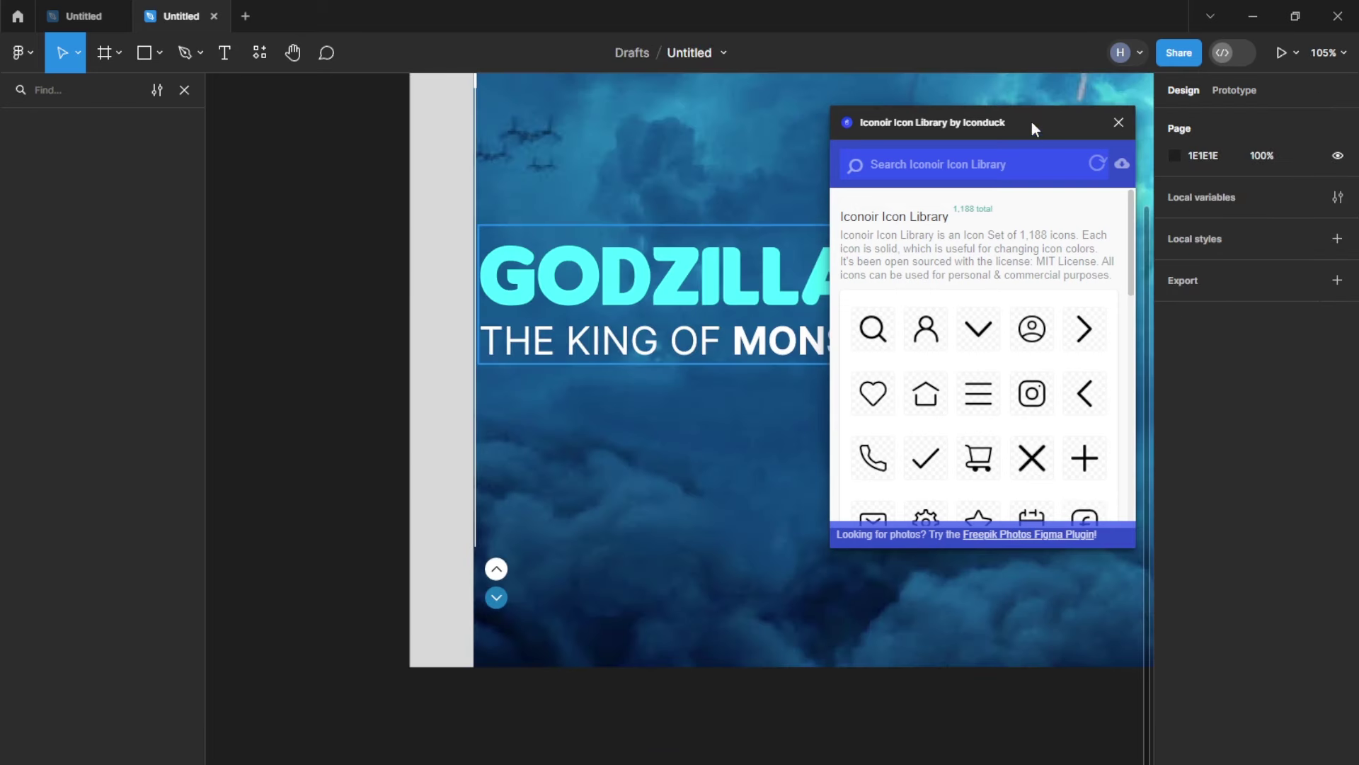
Step: Group the white and blue circle buttons with Ctrl+G
{"action": "left_click_drag", "start_coordinate": [1030, 122], "coordinate": [1034, 689]}
{"action": "scroll", "coordinate": [433, 512], "scroll_direction": "up", "scroll_amount": 5}
{"action": "left_click", "coordinate": [540, 660], "text": "shift"}
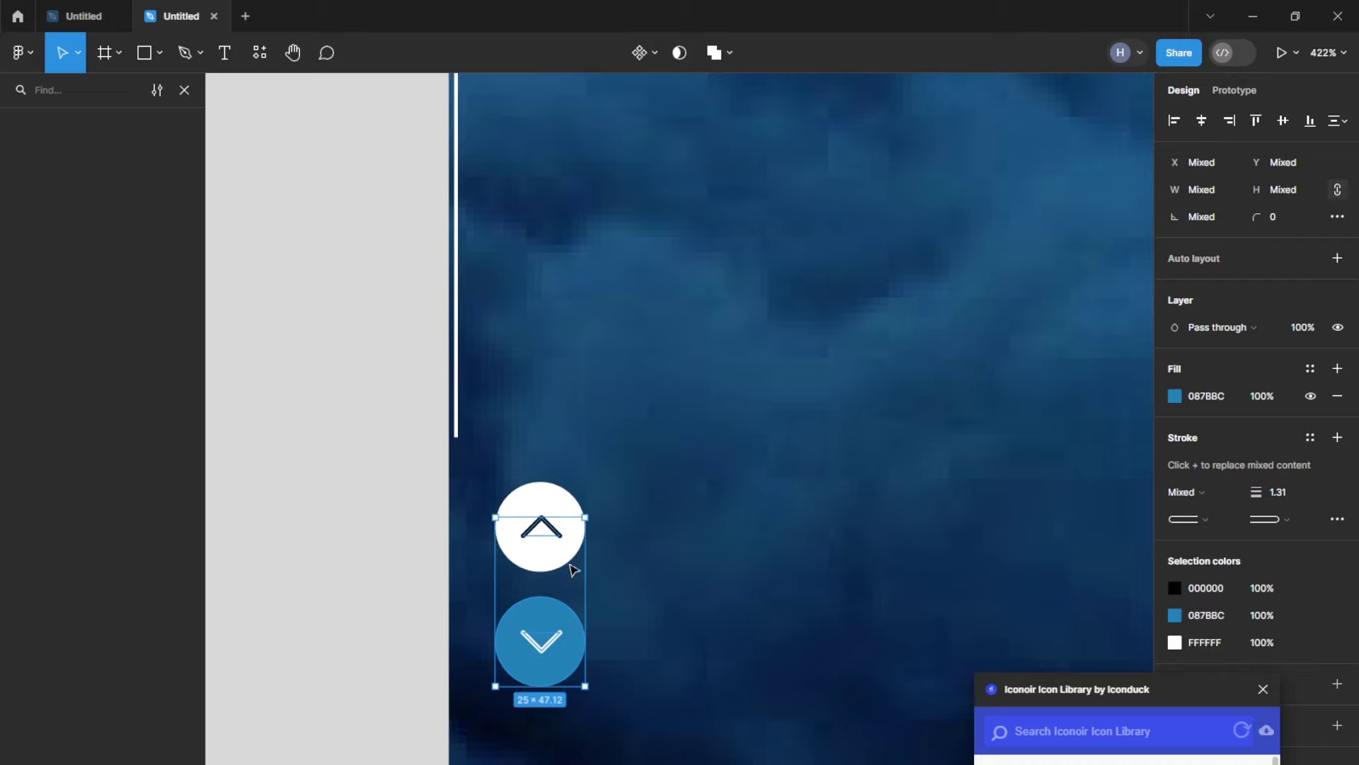
{"action": "key", "text": "ctrl+g"}
Step: Move the button group to the poster's left edge under the white line
{"action": "left_click_drag", "start_coordinate": [571, 545], "coordinate": [481, 518]}
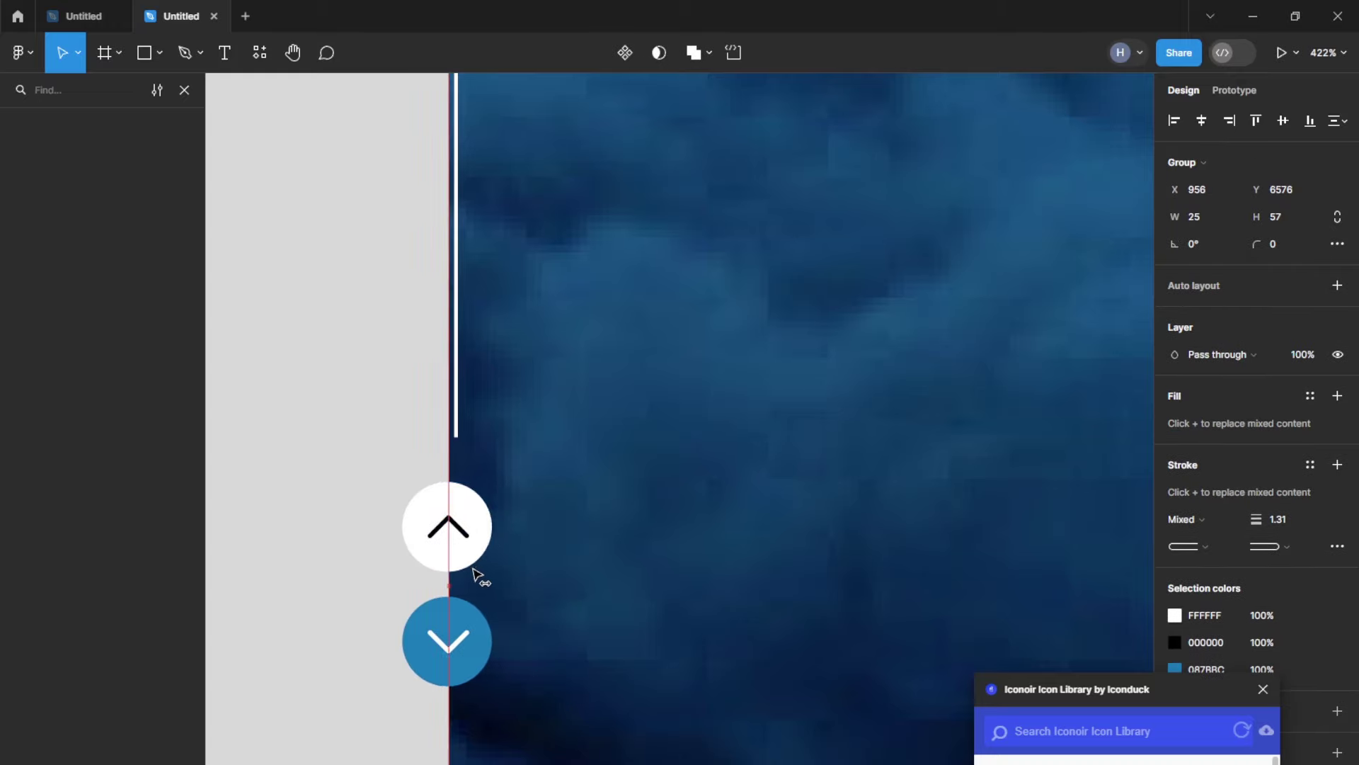
{"action": "scroll", "coordinate": [481, 518], "scroll_direction": "up", "scroll_amount": 5}
{"action": "scroll", "coordinate": [434, 486], "scroll_direction": "up", "scroll_amount": 5}
{"action": "left_click_drag", "start_coordinate": [565, 517], "coordinate": [646, 471]}
{"action": "scroll", "coordinate": [610, 502], "scroll_direction": "down", "scroll_amount": 5}
{"action": "scroll", "coordinate": [647, 471], "scroll_direction": "up", "scroll_amount": 5}
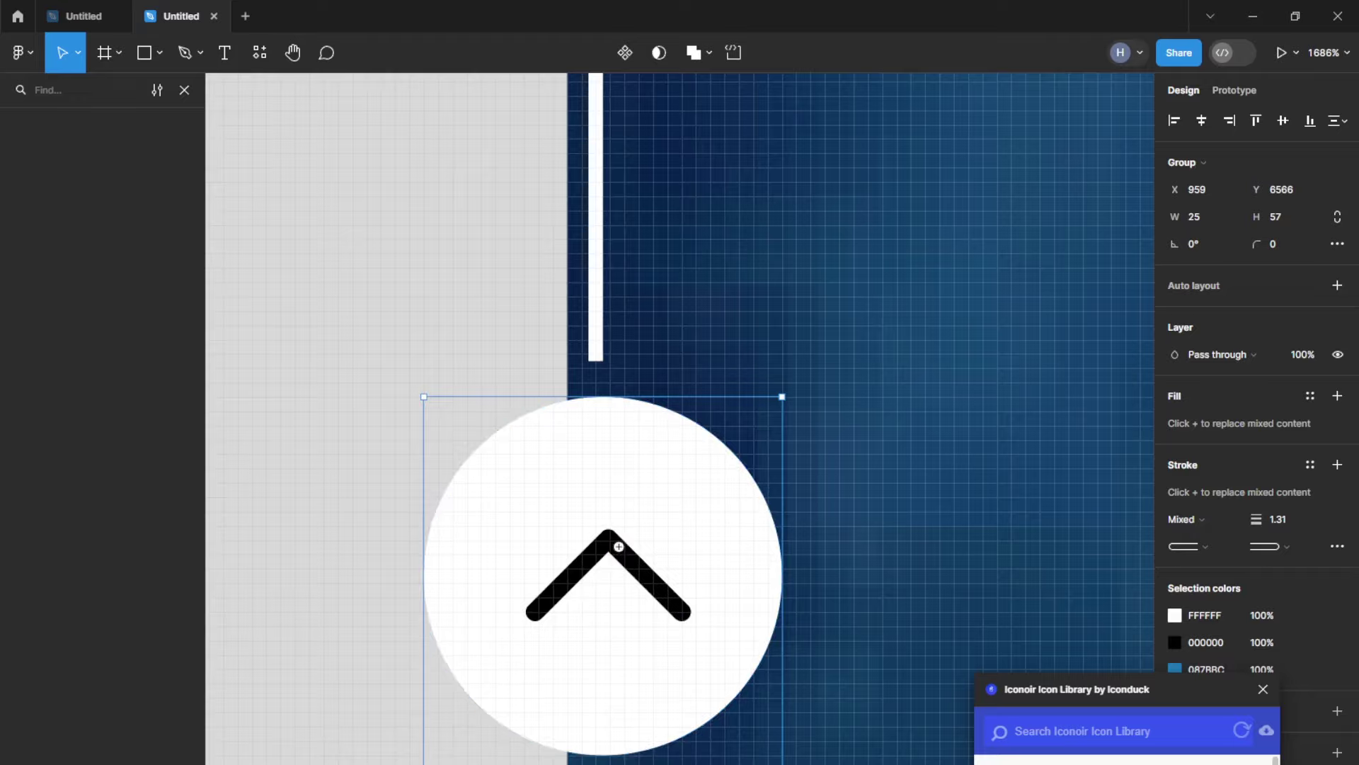
{"action": "scroll", "coordinate": [621, 554], "scroll_direction": "down", "scroll_amount": 5}
{"action": "scroll", "coordinate": [621, 567], "scroll_direction": "down", "scroll_amount": 5}
{"action": "key", "text": "Escape"}
{"action": "left_click", "coordinate": [625, 563]}
Step: Zoom out to view the whole poster and select the GODZILLA II title group
{"action": "scroll", "coordinate": [625, 562], "scroll_direction": "up", "scroll_amount": 5}
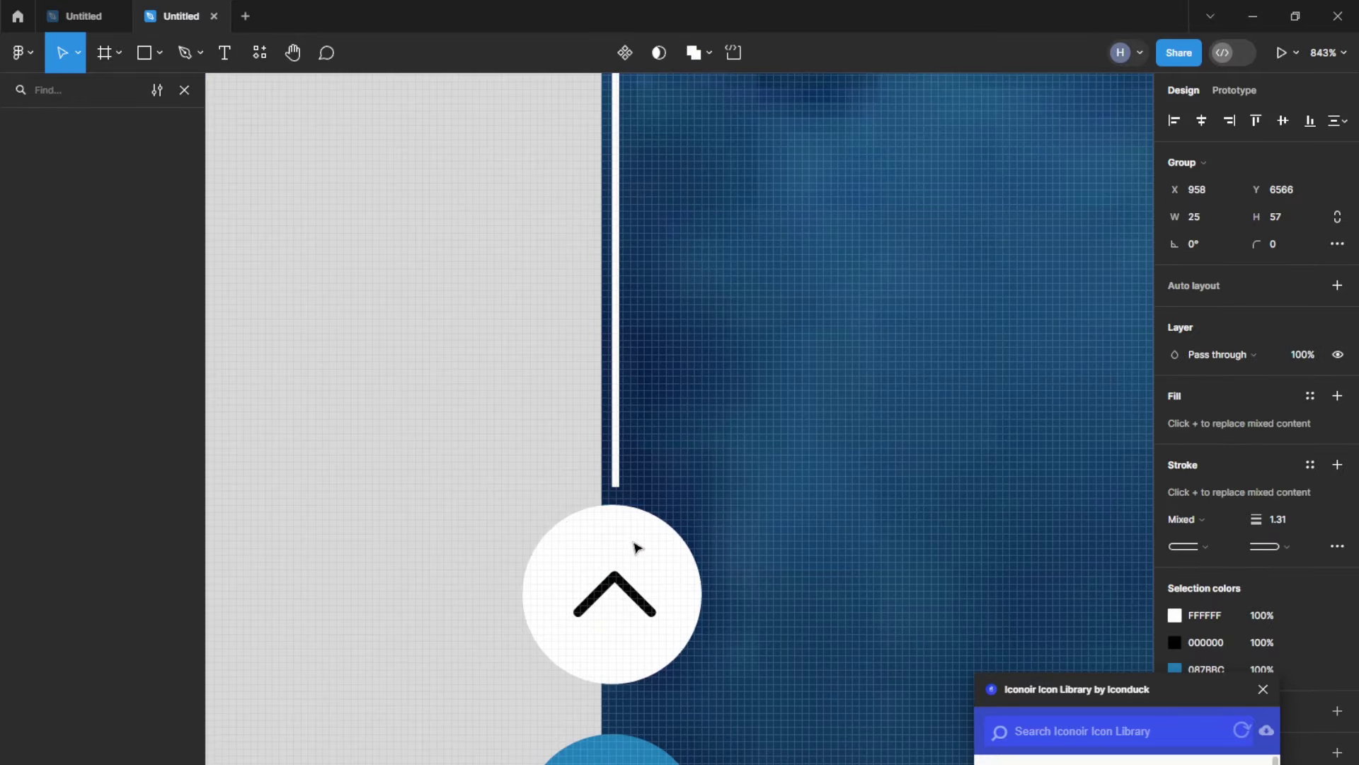
{"action": "scroll", "coordinate": [635, 547], "scroll_direction": "down", "scroll_amount": 5}
{"action": "scroll", "coordinate": [538, 601], "scroll_direction": "down", "scroll_amount": 5}
{"action": "key", "text": "Escape"}
{"action": "scroll", "coordinate": [538, 600], "scroll_direction": "down", "scroll_amount": 3}
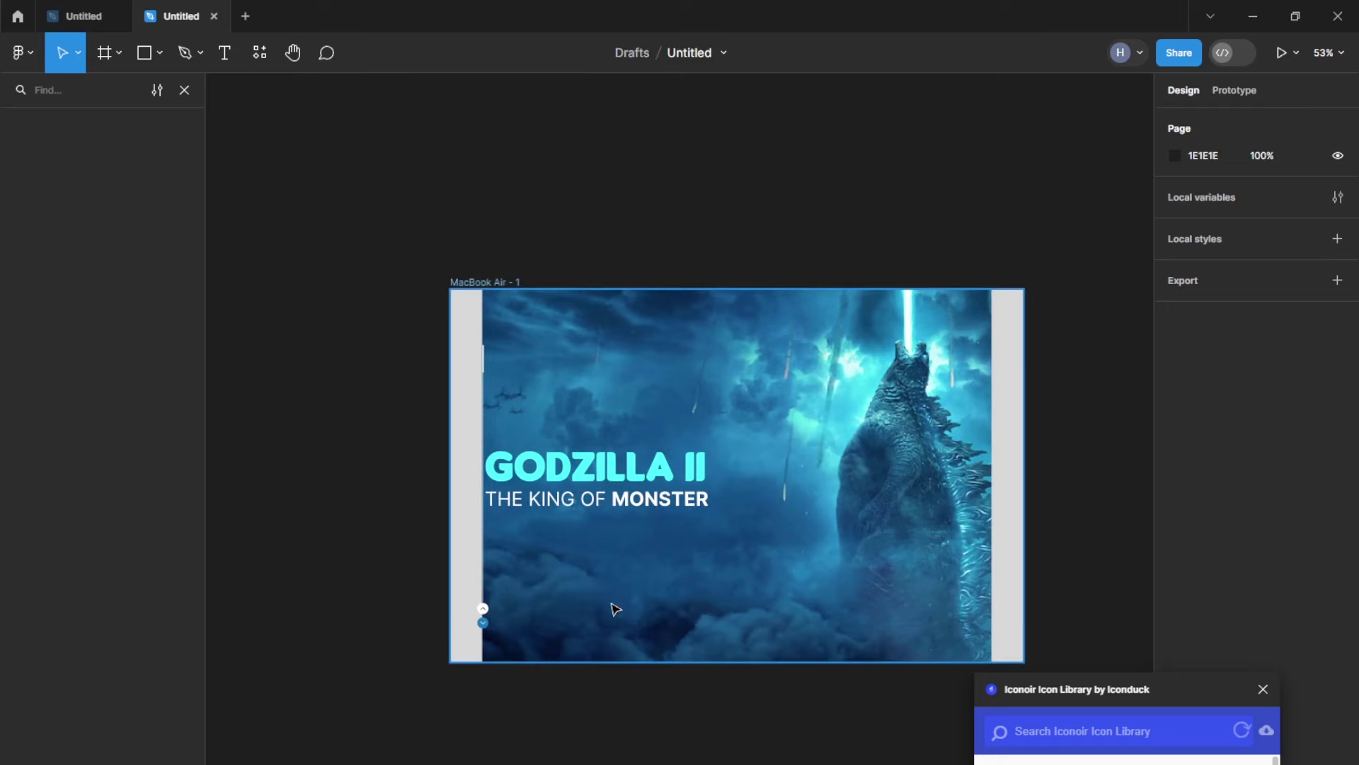
{"action": "scroll", "coordinate": [624, 553], "scroll_direction": "up", "scroll_amount": 3}
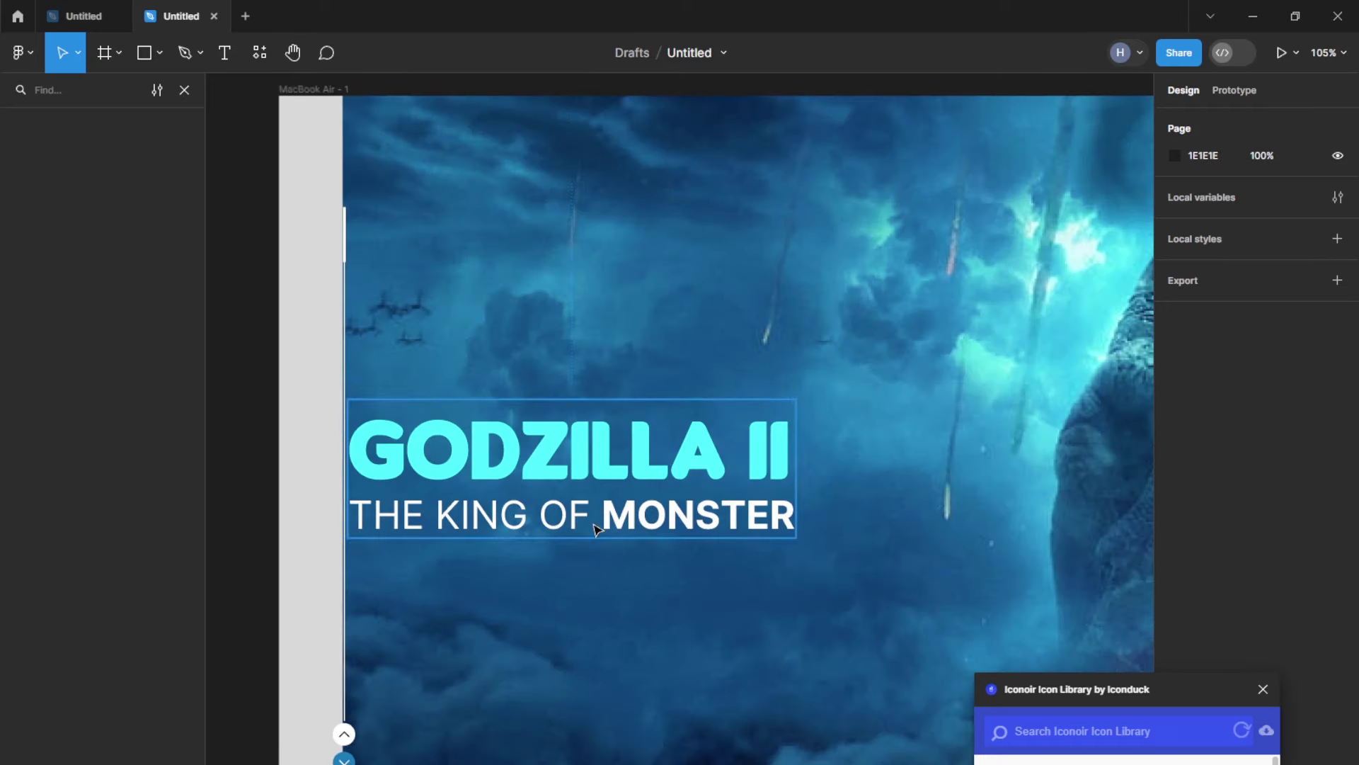
{"action": "left_click", "coordinate": [559, 386]}
{"action": "scroll", "coordinate": [559, 386], "scroll_direction": "down", "scroll_amount": 3}
Step: Draw a text box under the subtitle, set weight Light, and discard a misplaced paste
{"action": "key", "text": "t"}
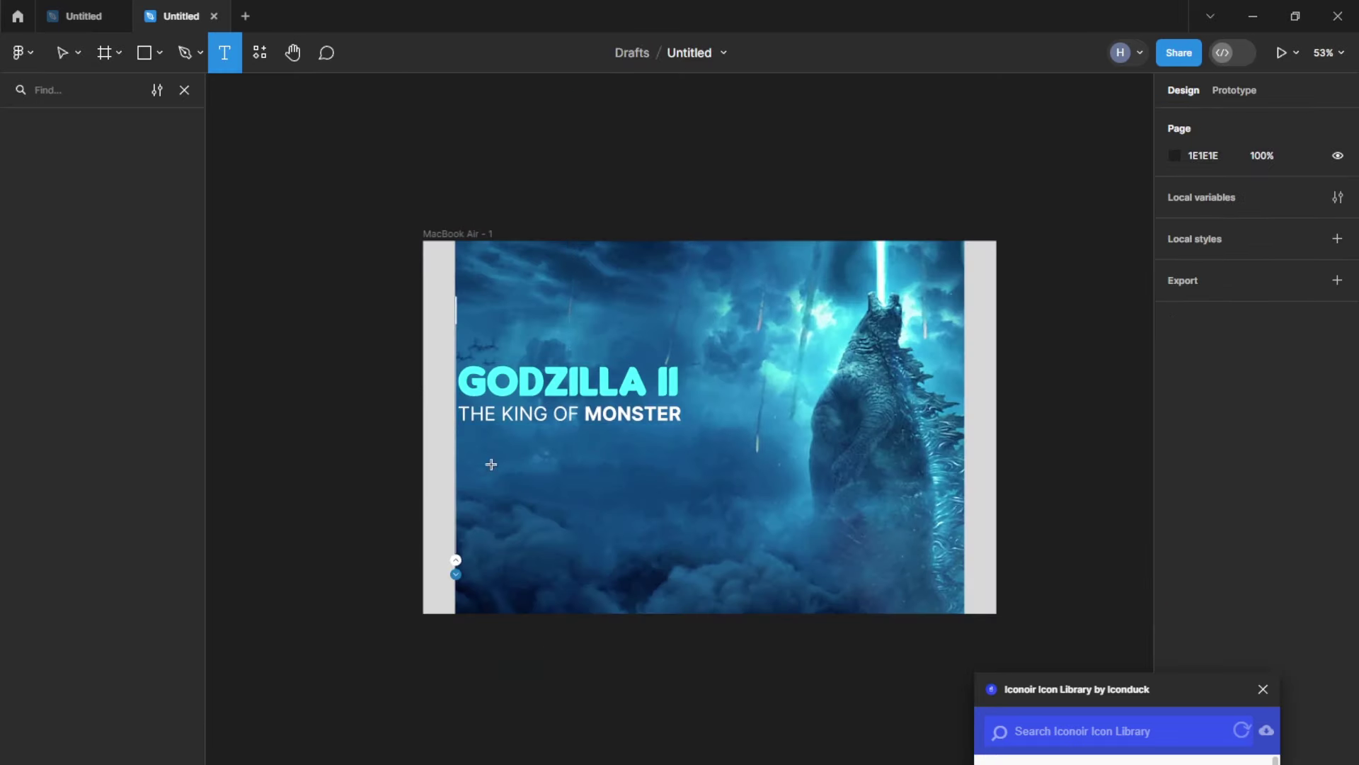
{"action": "key", "text": "Escape"}
{"action": "scroll", "coordinate": [499, 460], "scroll_direction": "up", "scroll_amount": 3}
{"action": "key", "text": "t"}
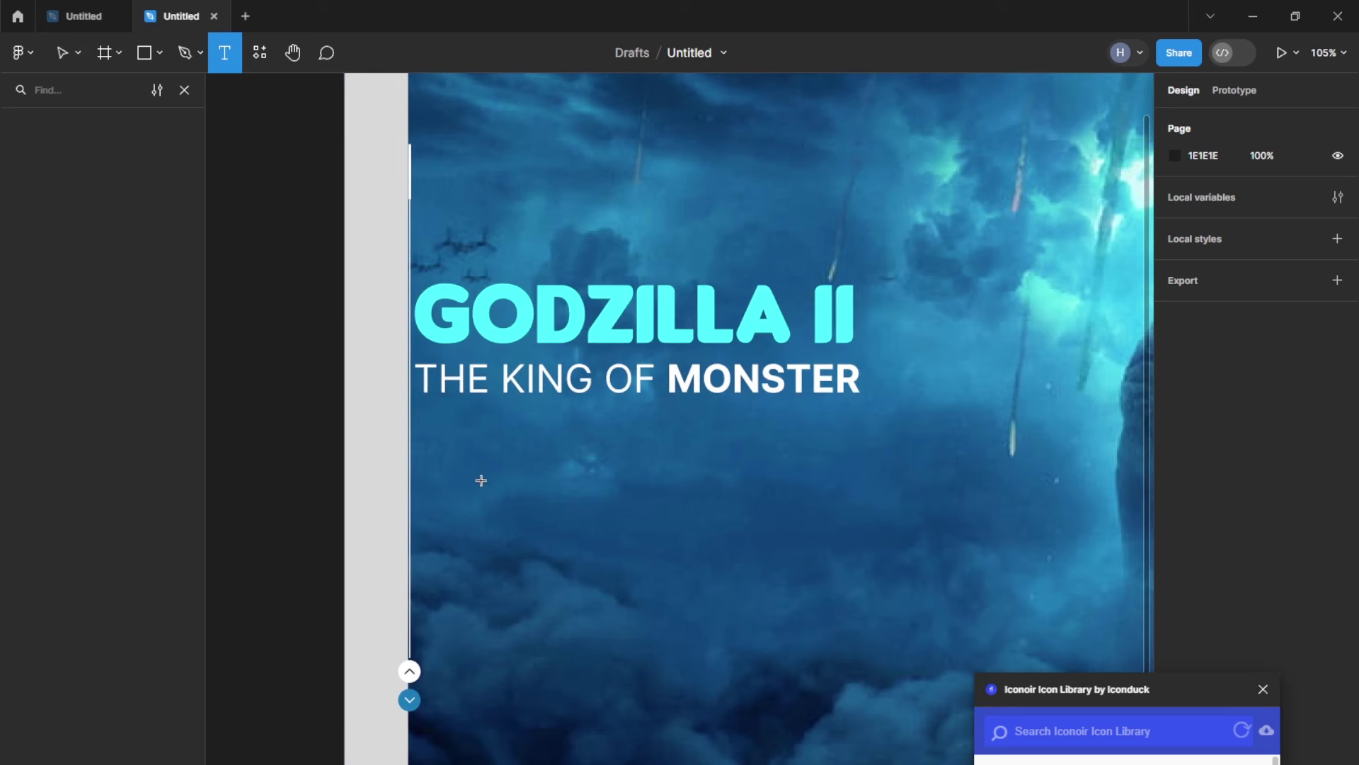
{"action": "left_click_drag", "start_coordinate": [420, 418], "coordinate": [838, 584]}
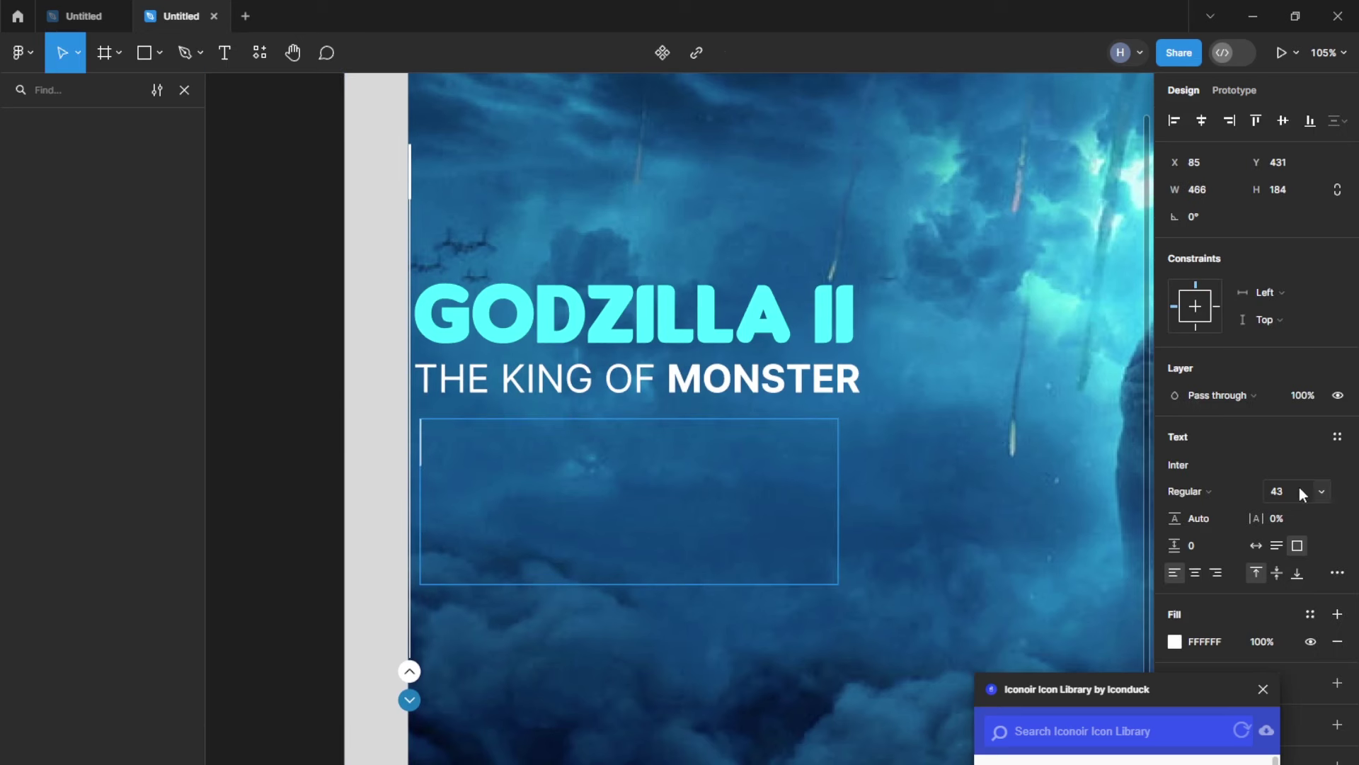
{"action": "key", "text": "Return"}
{"action": "left_click", "coordinate": [1188, 491]}
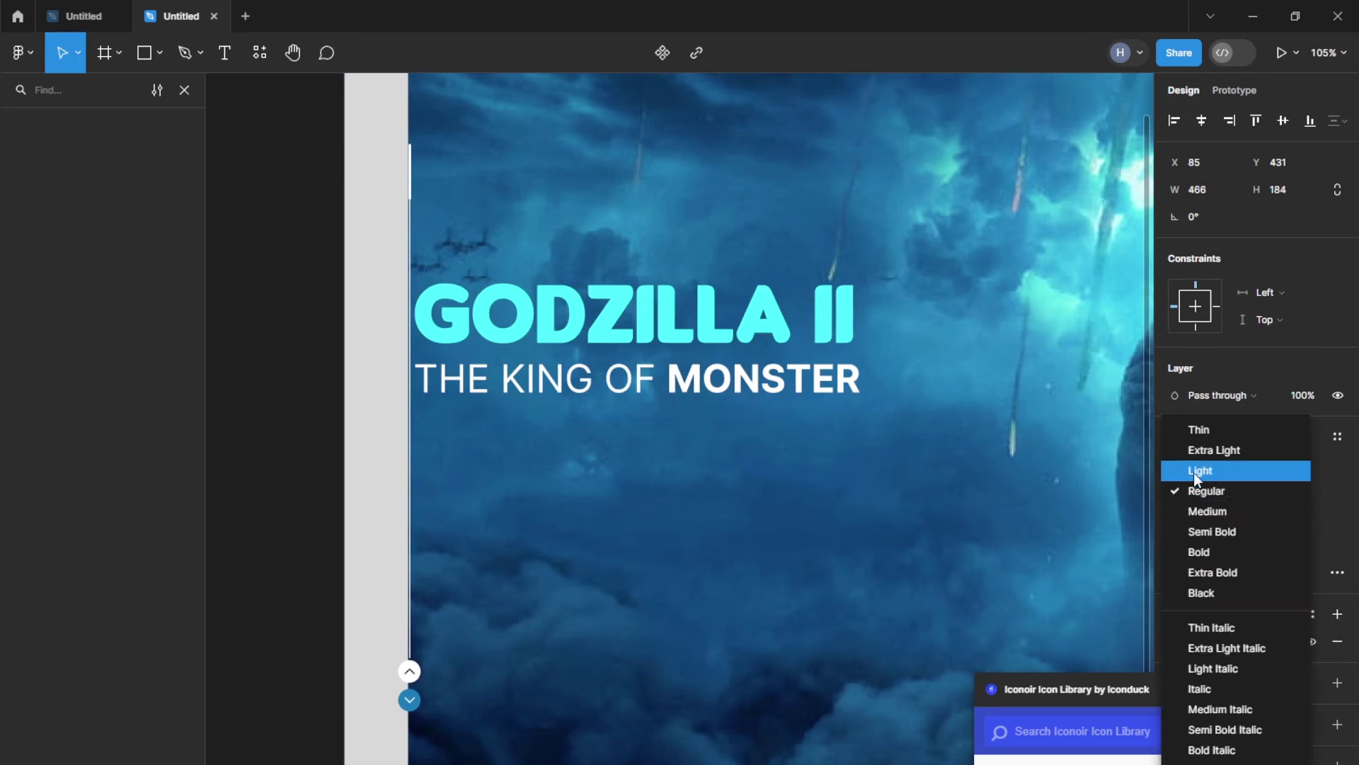
{"action": "key", "text": "ctrl+v"}
{"action": "key", "text": "Delete"}
{"action": "left_click", "coordinate": [487, 440]}
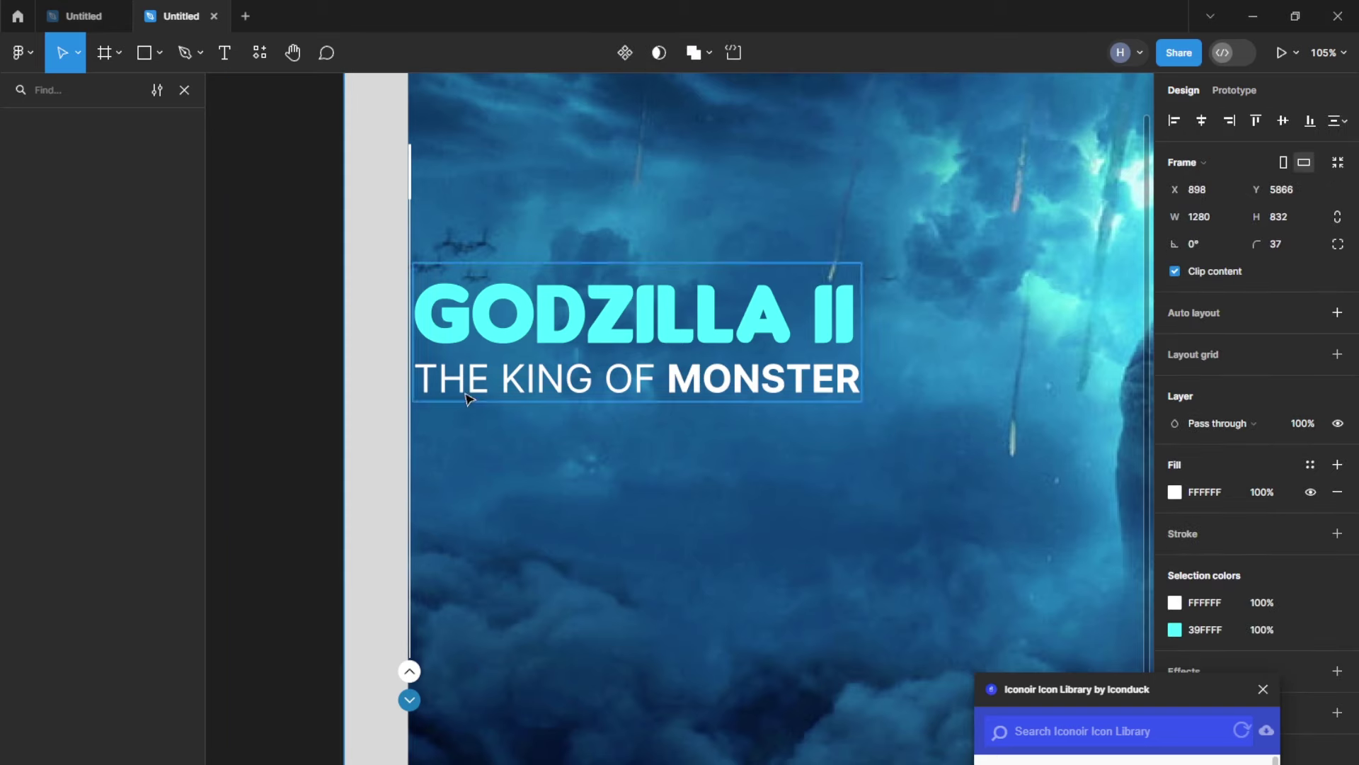
Step: Paste the synopsis into a new text box under the subtitle, size 15, and shorten the box
{"action": "key", "text": "t"}
{"action": "left_click_drag", "start_coordinate": [423, 421], "coordinate": [856, 633]}
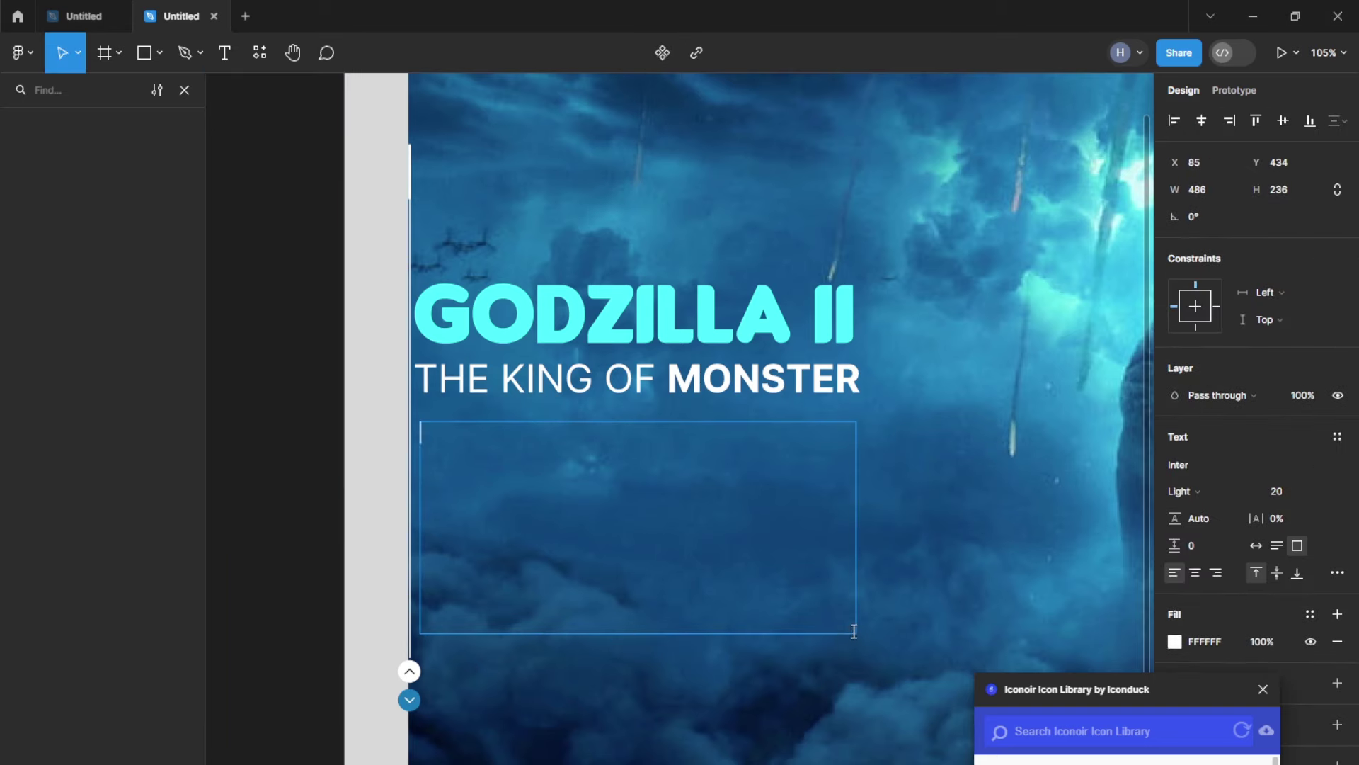
{"action": "type", "text": "The Legendary Titan Godzilla Returns To Face His Greatest Challenge Yet - Three Ancient Super-Species Known As The Titans, Awakened And Vying For Dominance. Only Godzilla Can Stand Against Them, But To Restore Order And Save Humanity, He May Need The Help Of Other Legendary Creatures, Like The Mythical Mothra And The Fiery Rodan. Prepare For A Spectacular Clash Of Titans As The Fate Of The World Hangs In The Balance."}
{"action": "left_click", "coordinate": [1277, 490]}
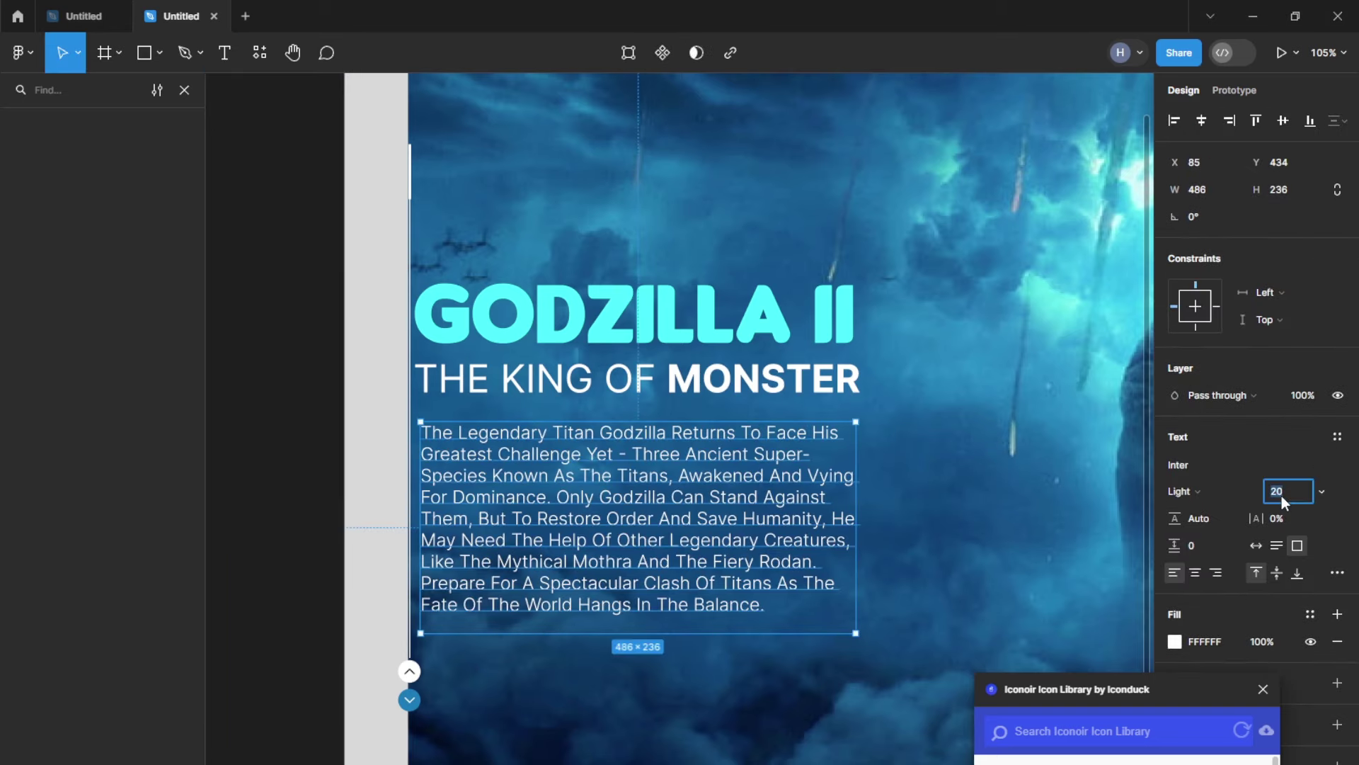
{"action": "type", "text": "15"}
{"action": "key", "text": "Return"}
{"action": "left_click_drag", "start_coordinate": [698, 632], "coordinate": [717, 540]}
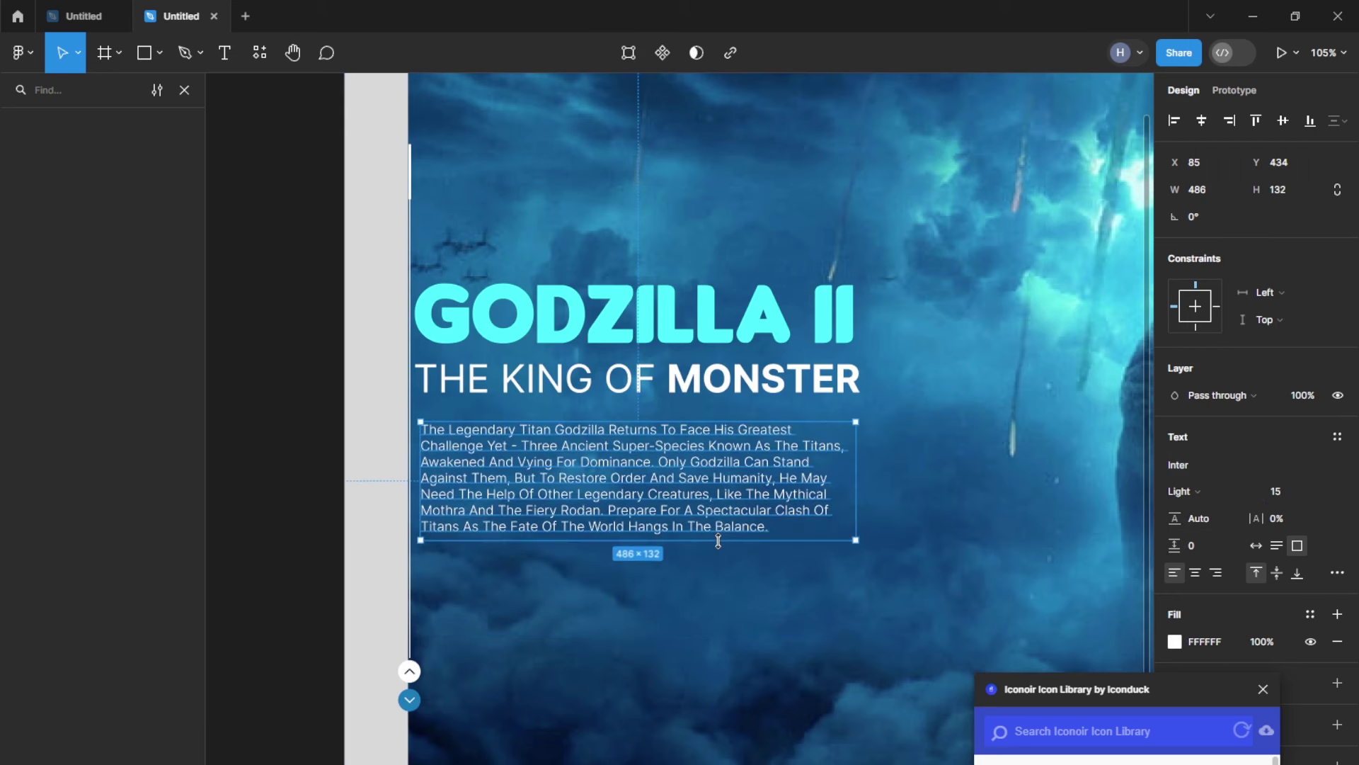
{"action": "key", "text": "Escape"}
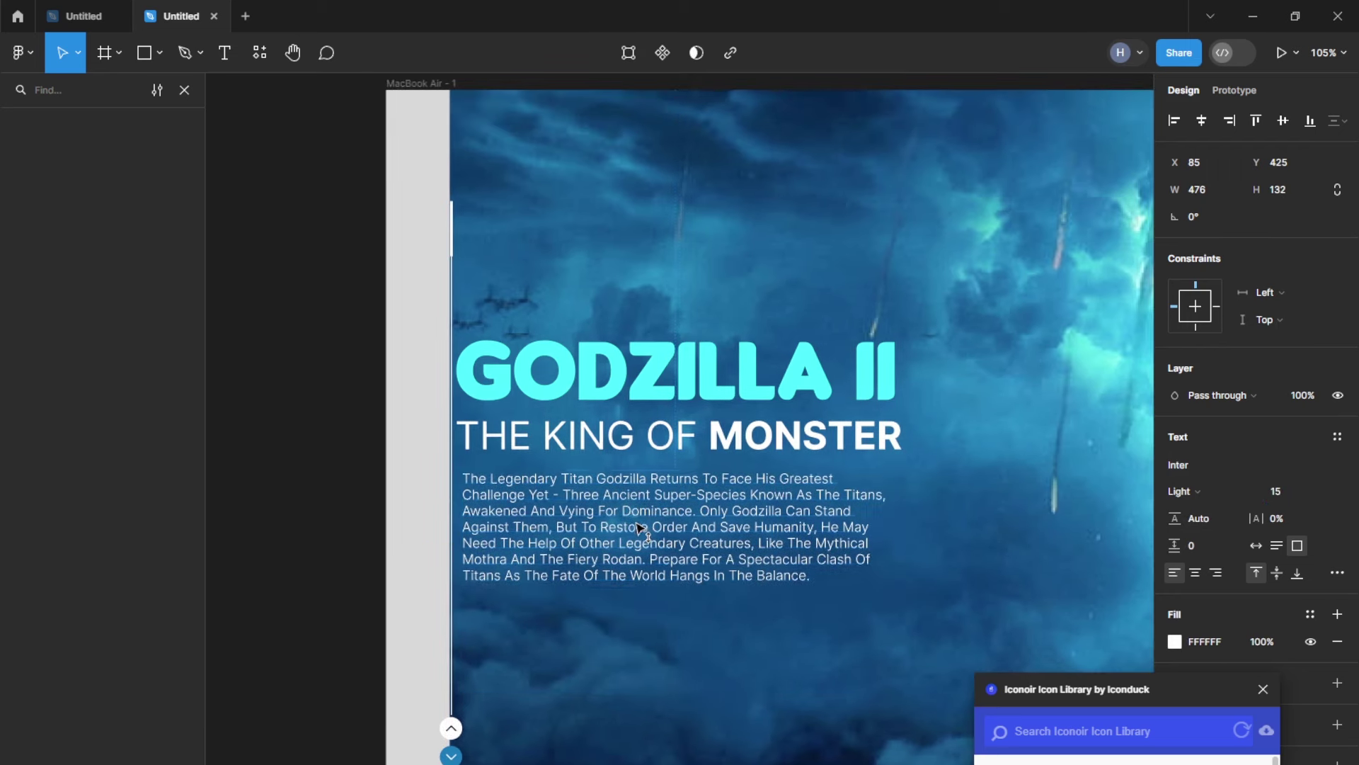
{"action": "scroll", "coordinate": [524, 708], "scroll_direction": "down", "scroll_amount": 5}
{"action": "scroll", "coordinate": [538, 397], "scroll_direction": "up", "scroll_amount": 5}
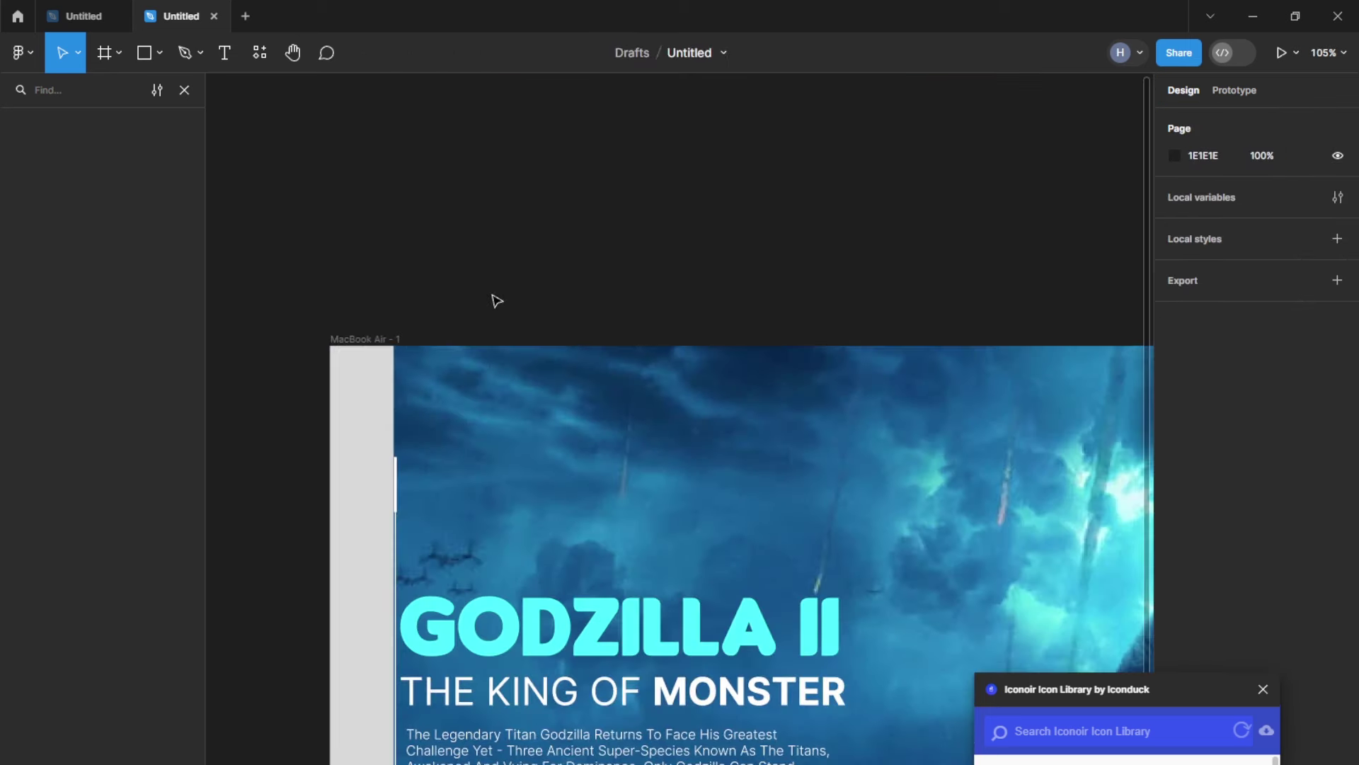
Step: Create the Help nav label by duplicating and editing the Buy A Ticket label
{"action": "left_click", "coordinate": [462, 293]}
{"action": "type", "text": "Buy A Ticket"}
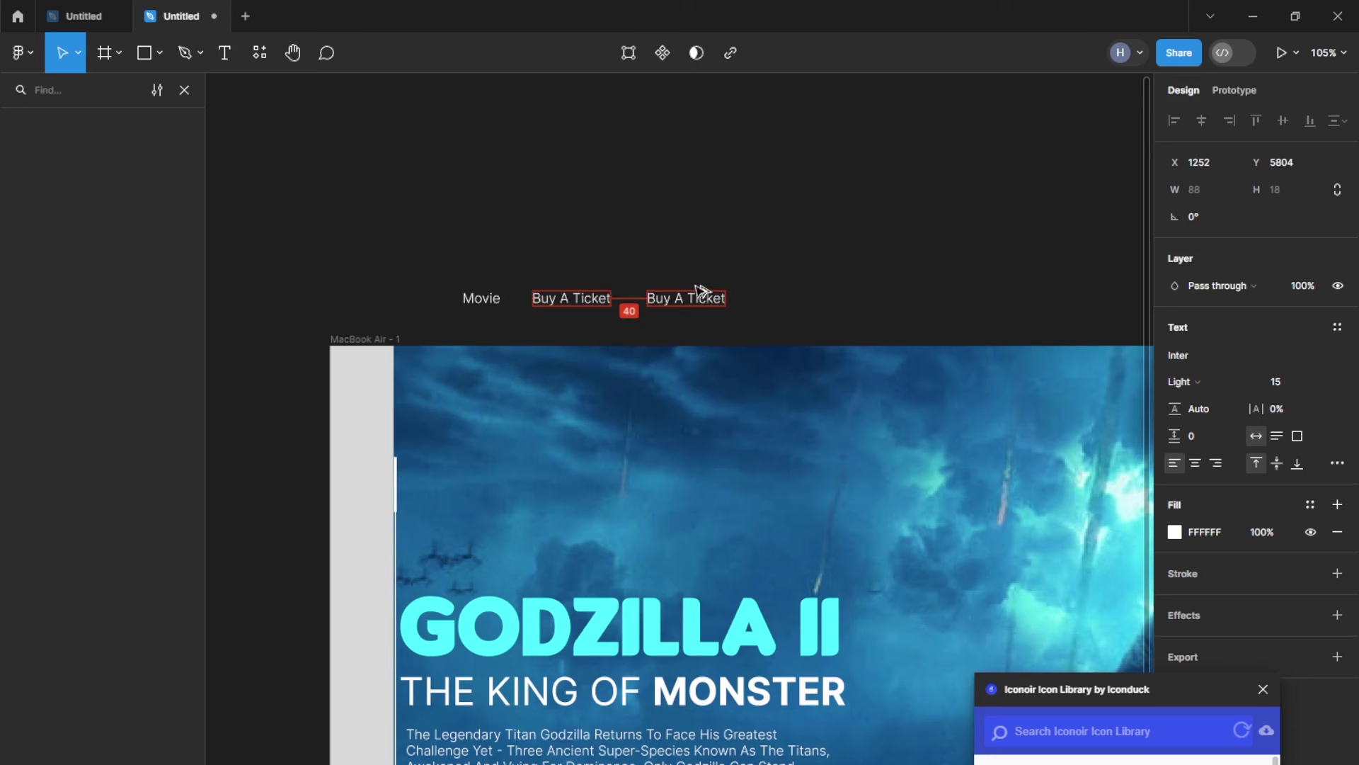
{"action": "key", "text": "Escape"}
{"action": "double_click", "coordinate": [661, 298]}
{"action": "type", "text": "Help"}
{"action": "key", "text": "Escape"}
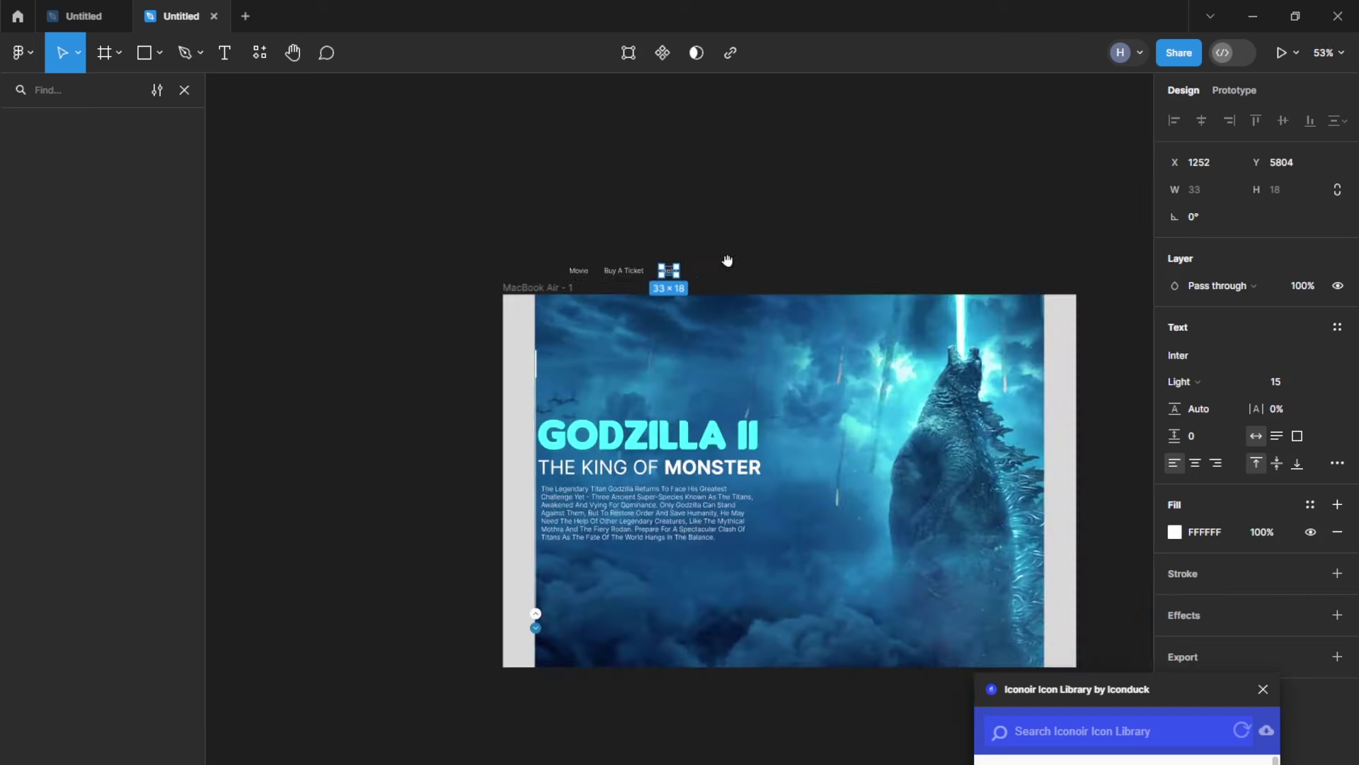
Step: Space the Movie, Buy A Ticket and Help labels evenly apart
{"action": "scroll", "coordinate": [659, 246], "scroll_direction": "down", "scroll_amount": 5}
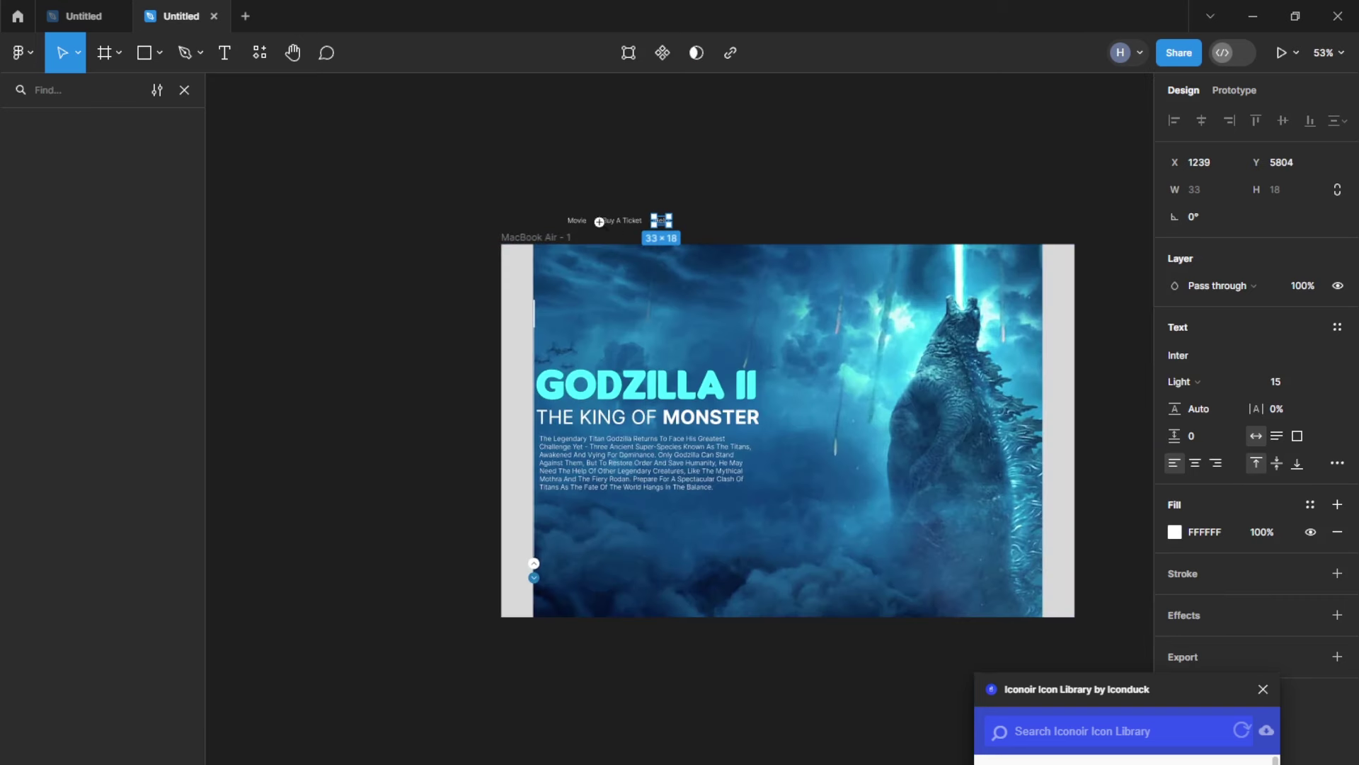
{"action": "scroll", "coordinate": [600, 221], "scroll_direction": "up", "scroll_amount": 5}
{"action": "left_click", "coordinate": [610, 218], "text": "shift"}
{"action": "left_click", "coordinate": [560, 218], "text": "shift"}
{"action": "left_click", "coordinate": [1345, 122]}
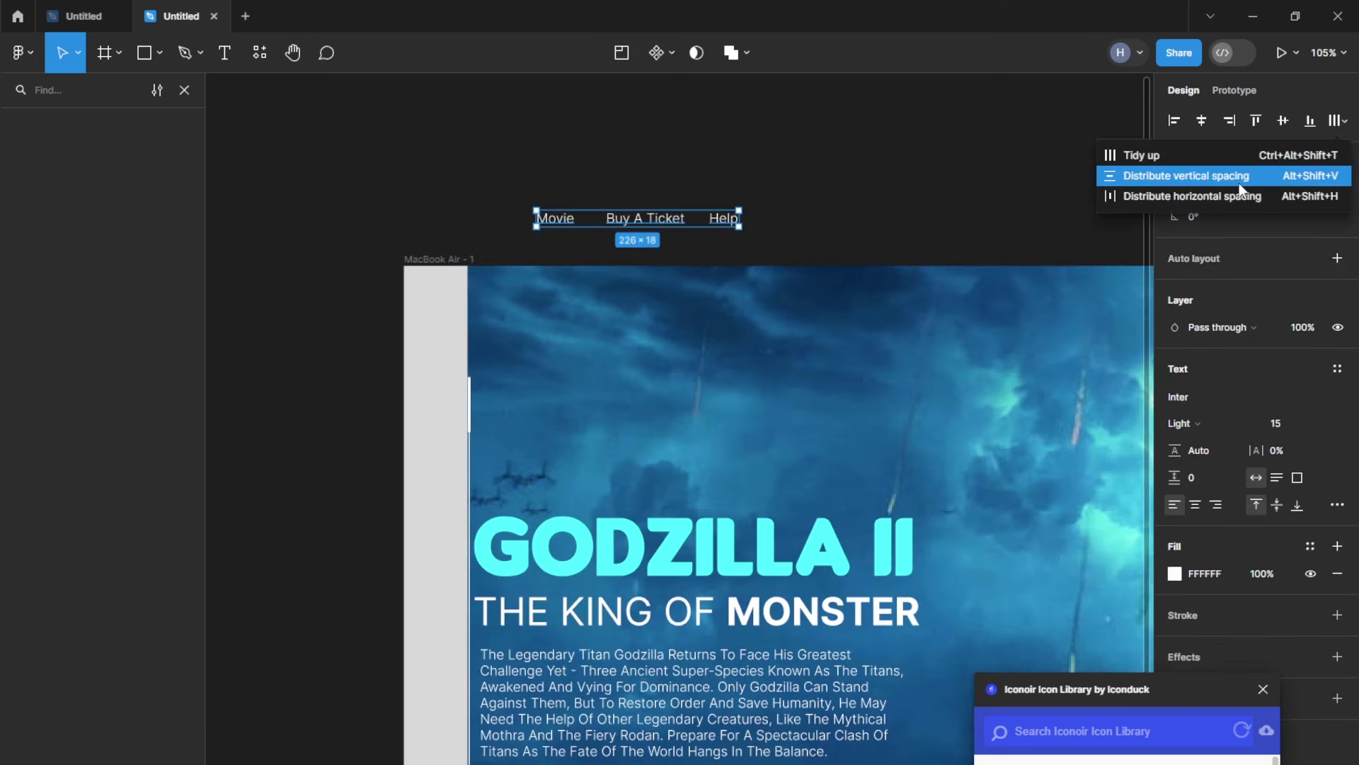
{"action": "left_click", "coordinate": [1166, 202]}
{"action": "left_click", "coordinate": [1341, 121]}
{"action": "left_click", "coordinate": [1253, 173]}
{"action": "left_click", "coordinate": [1332, 124]}
{"action": "left_click", "coordinate": [1141, 155]}
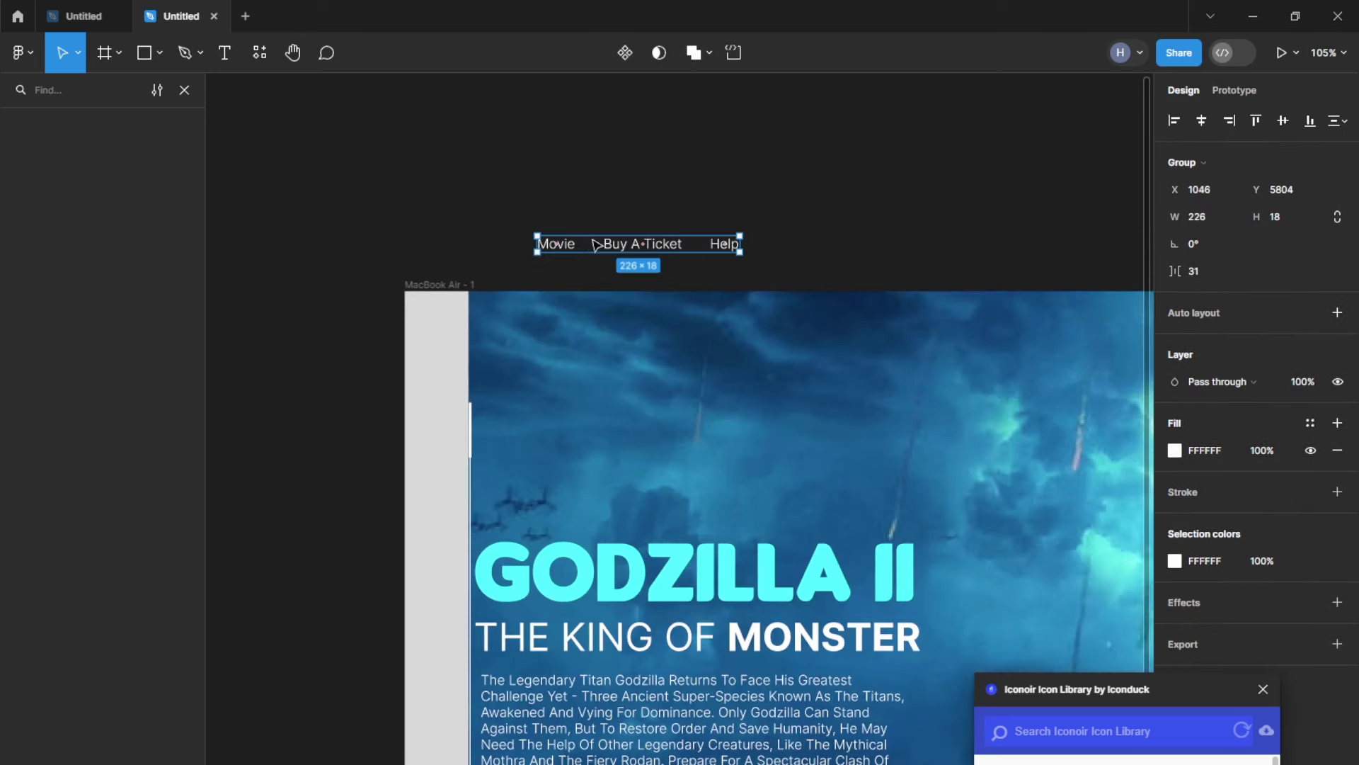
Step: Move the nav labels into the frame's top-left and open their shared font choices
{"action": "left_click_drag", "start_coordinate": [596, 246], "coordinate": [539, 329]}
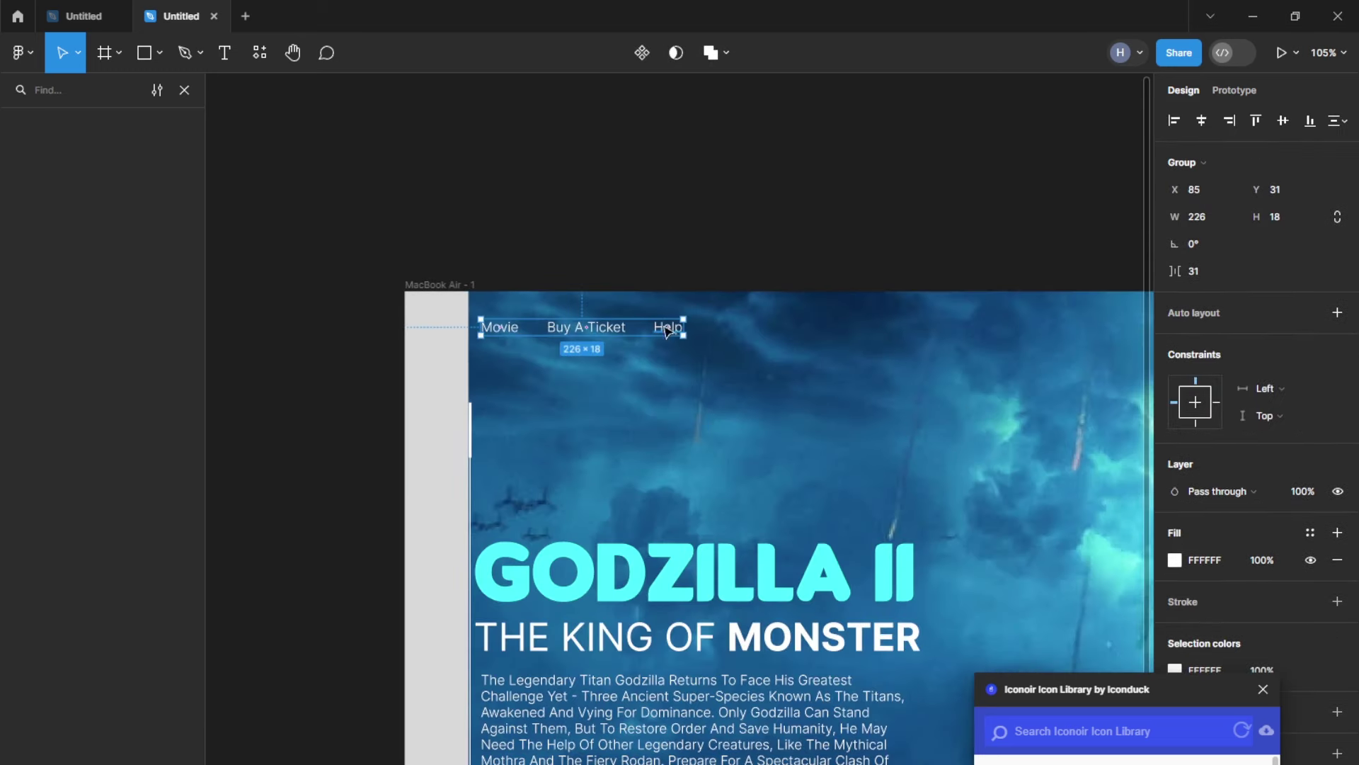
{"action": "key", "text": "Escape"}
{"action": "left_click", "coordinate": [665, 335]}
{"action": "left_click", "coordinate": [587, 327], "text": "shift"}
{"action": "left_click", "coordinate": [499, 327], "text": "shift"}
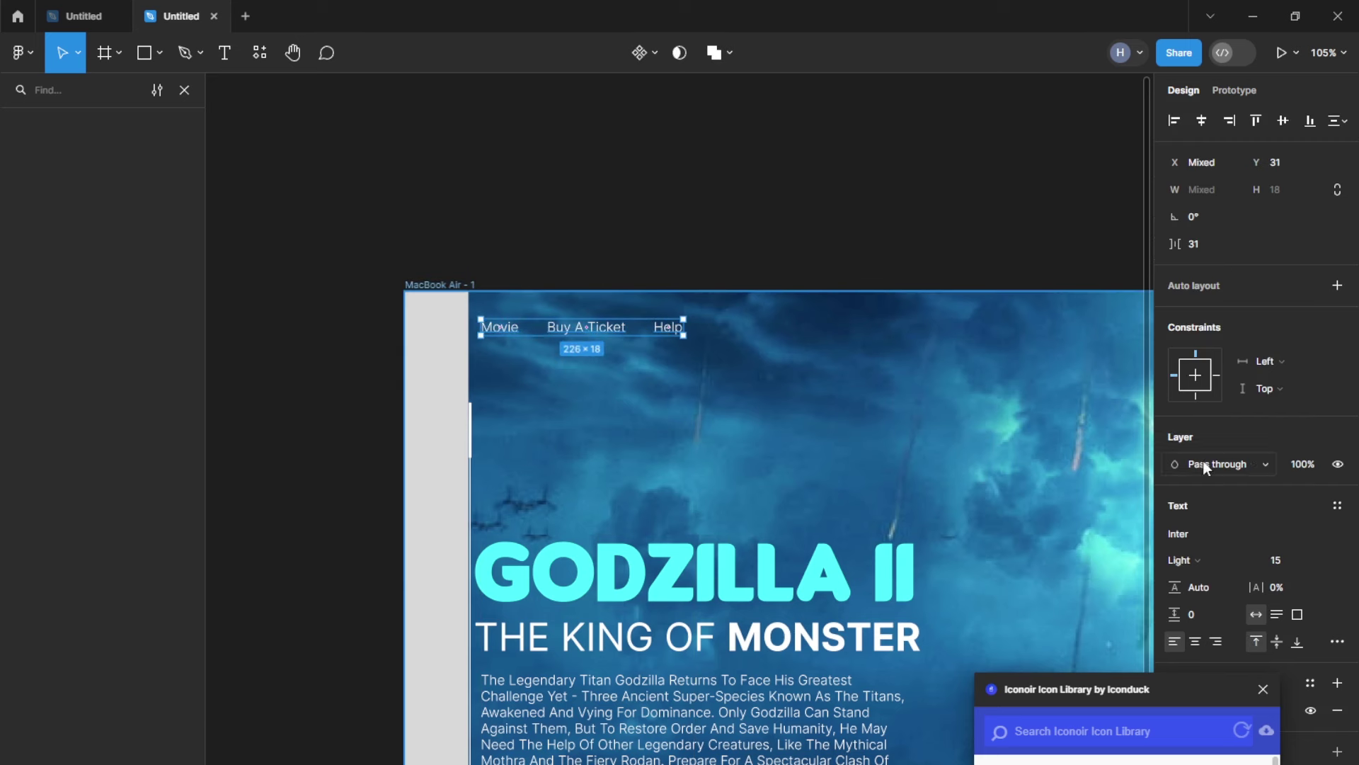
{"action": "left_click", "coordinate": [1187, 533]}
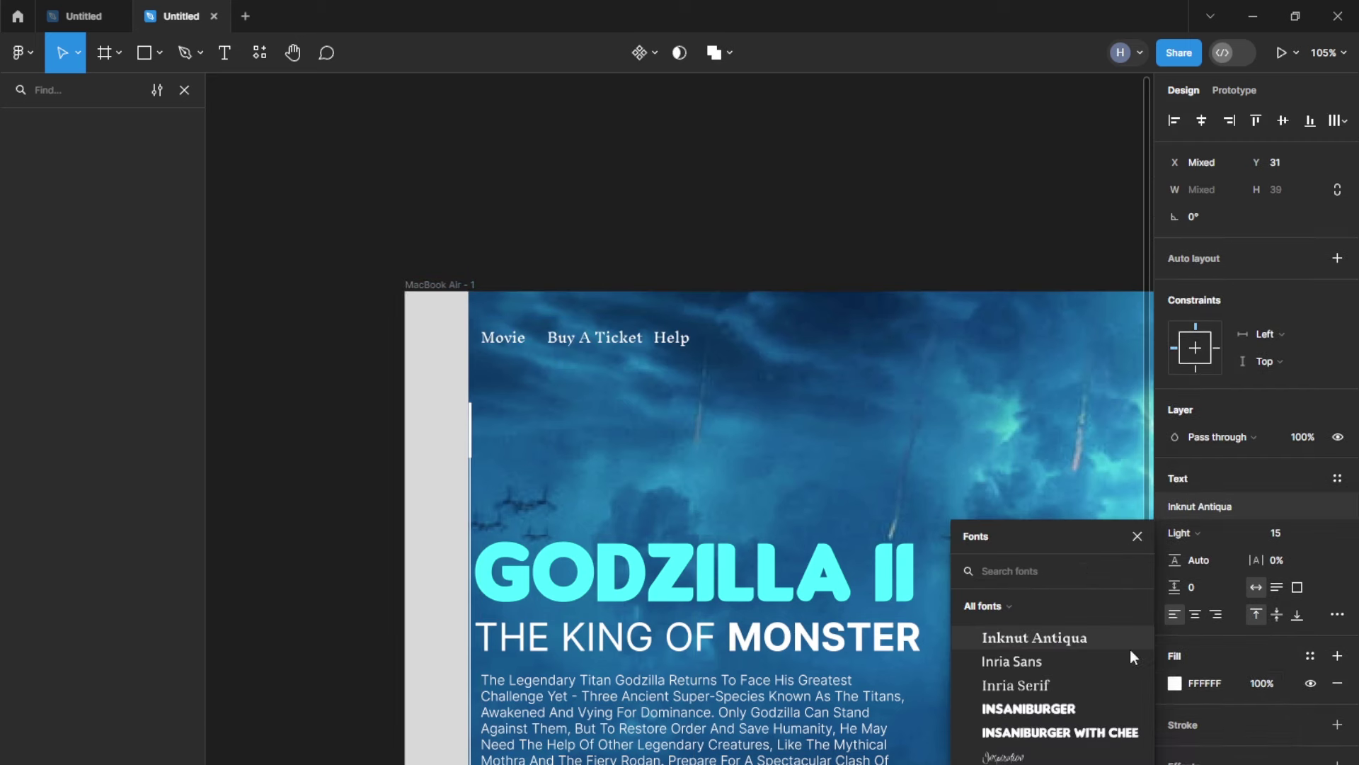
Step: Change the Movie, Buy A Ticket and Help nav labels to Montserrat at size 12
{"action": "type", "text": "mont"}
{"action": "key", "text": "Down"}
{"action": "key", "text": "Down"}
{"action": "key", "text": "Down"}
{"action": "key", "text": "Return"}
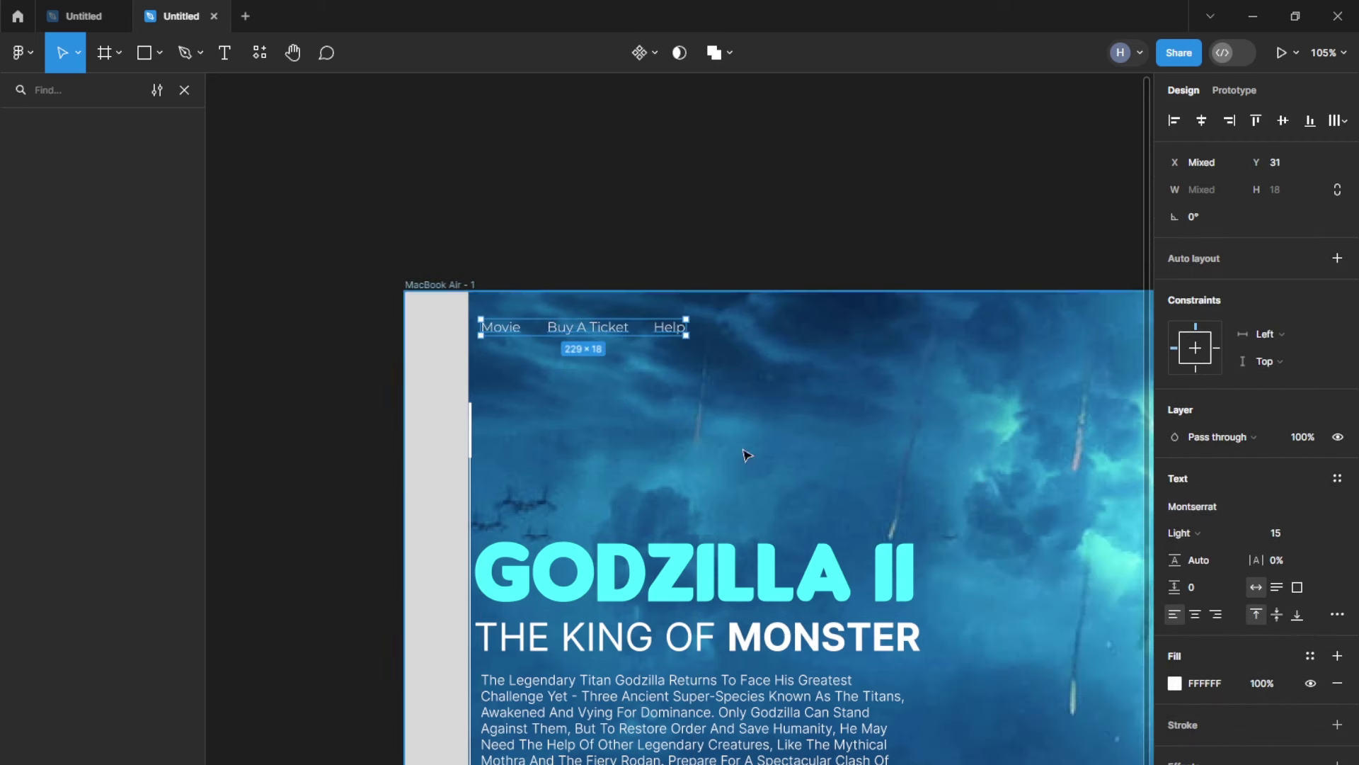
{"action": "key", "text": "Return"}
Step: Select the whole nav label group instead of just the Buy A Ticket label
{"action": "scroll", "coordinate": [498, 373], "scroll_direction": "up", "scroll_amount": 5, "text": "ctrl"}
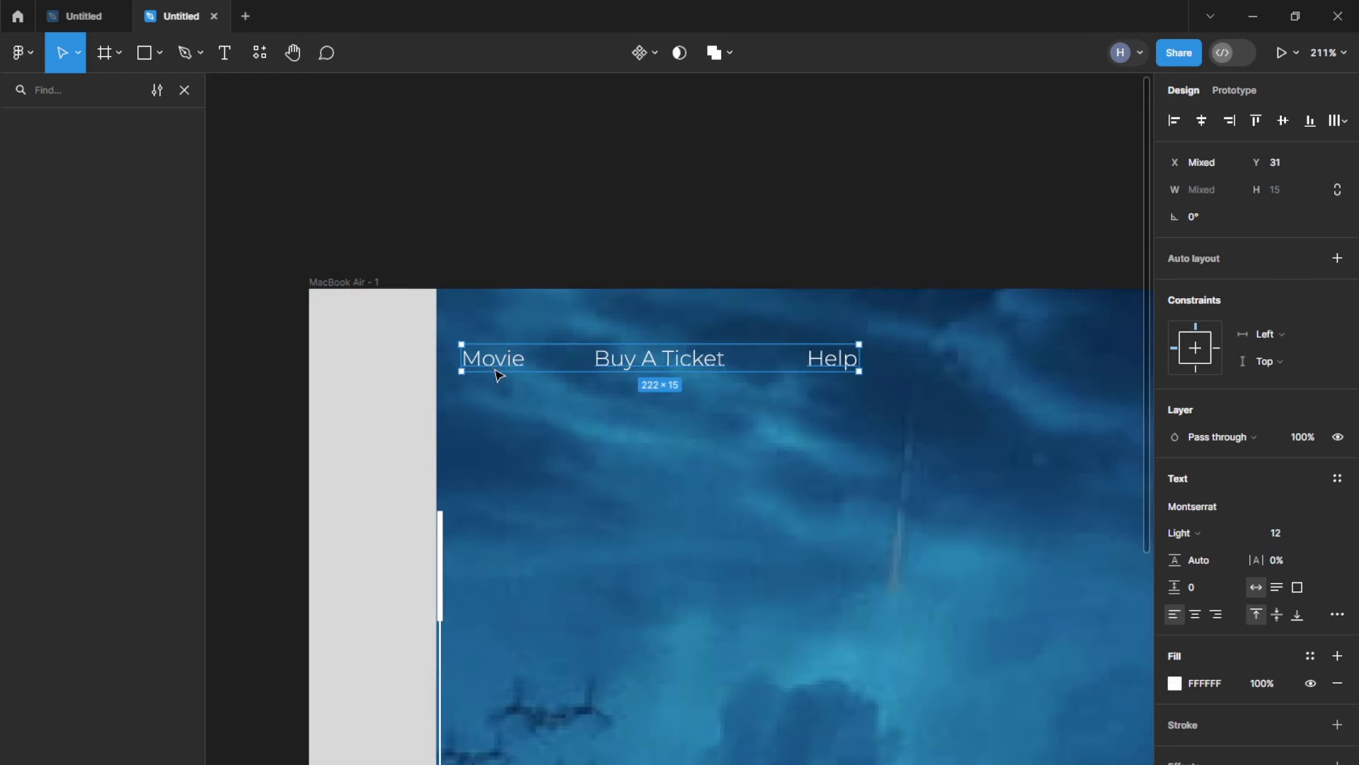
{"action": "scroll", "coordinate": [502, 351], "scroll_direction": "down", "scroll_amount": 5, "text": "ctrl"}
{"action": "scroll", "coordinate": [603, 351], "scroll_direction": "up", "scroll_amount": 5, "text": "ctrl"}
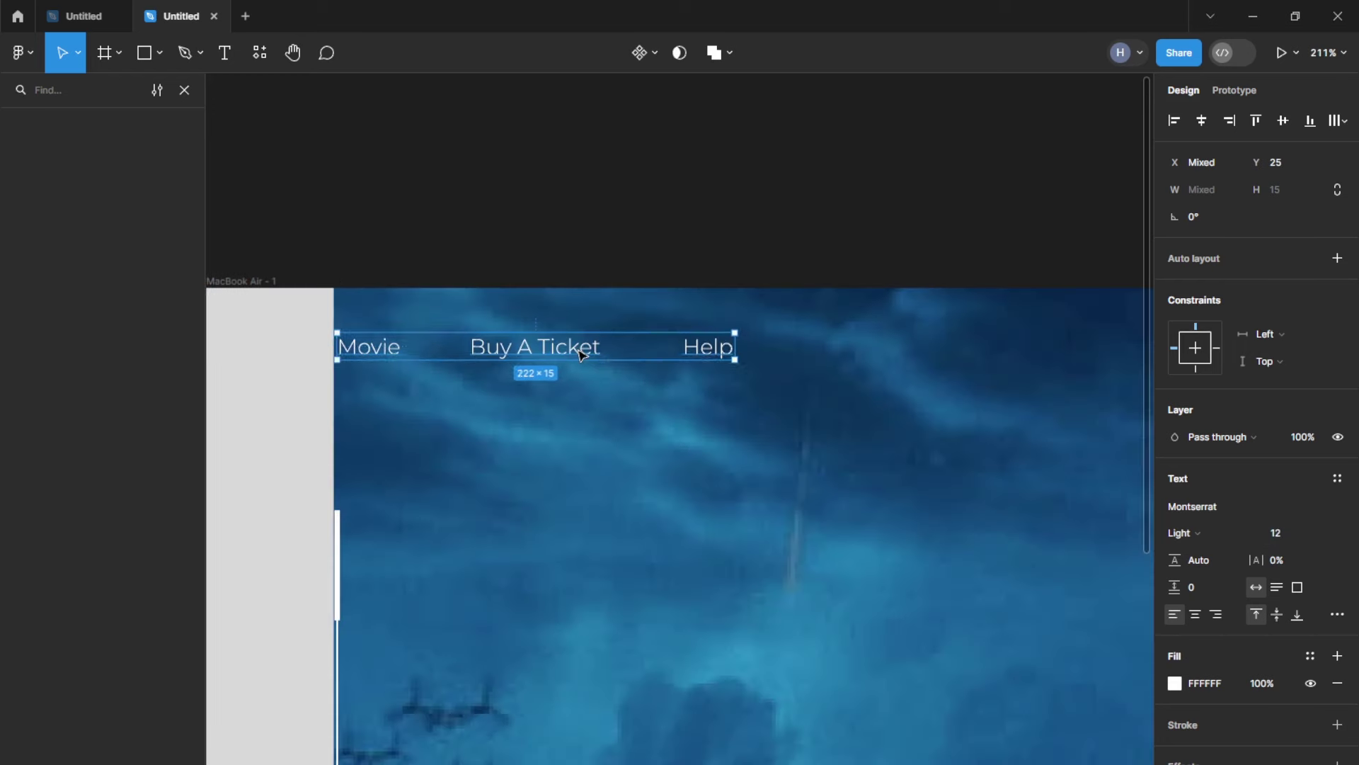
{"action": "left_click", "coordinate": [534, 347]}
{"action": "key", "text": "Escape"}
{"action": "left_click", "coordinate": [386, 353]}
{"action": "scroll", "coordinate": [470, 291], "scroll_direction": "down", "scroll_amount": 5, "text": "ctrl"}
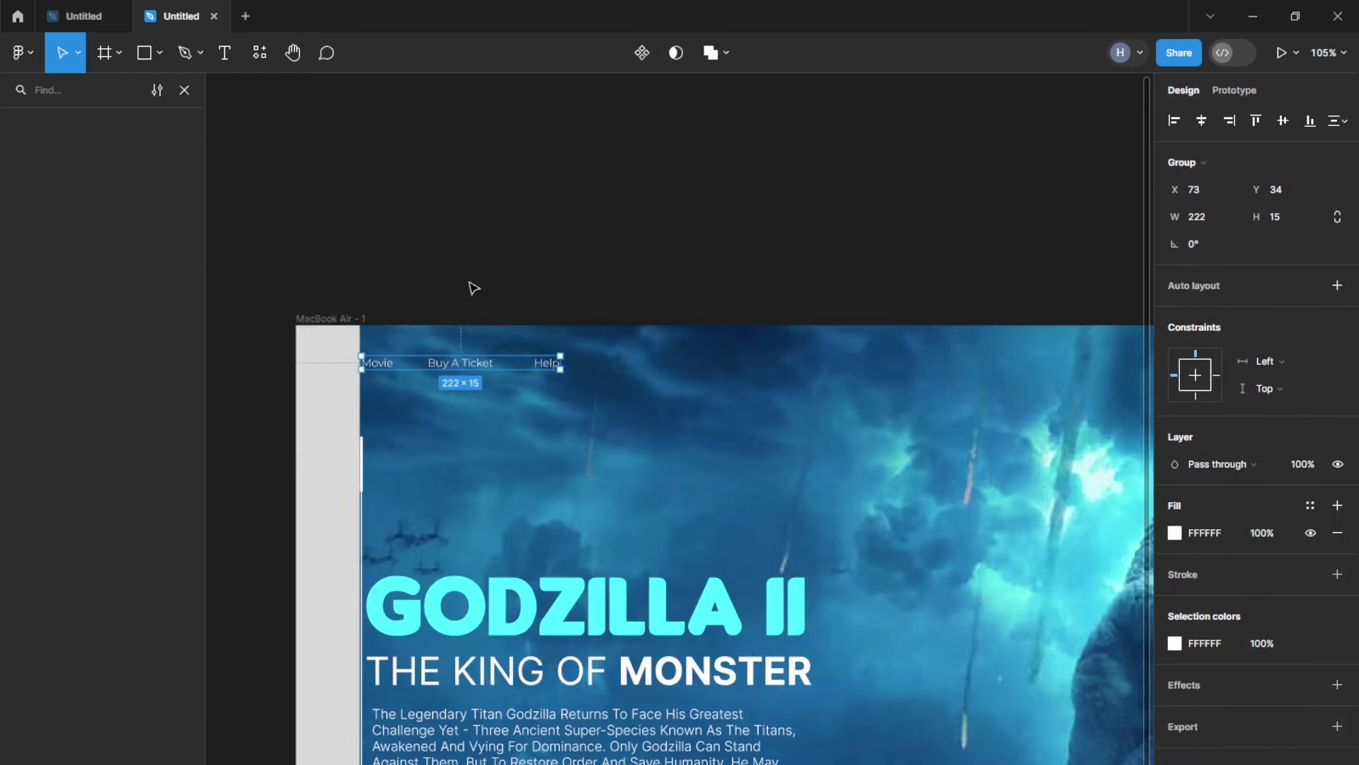
{"action": "scroll", "coordinate": [516, 327], "scroll_direction": "up", "scroll_amount": 15, "text": "ctrl"}
{"action": "scroll", "coordinate": [516, 327], "scroll_direction": "down", "scroll_amount": 10, "text": "ctrl"}
{"action": "scroll", "coordinate": [607, 388], "scroll_direction": "up", "scroll_amount": 2, "text": "ctrl"}
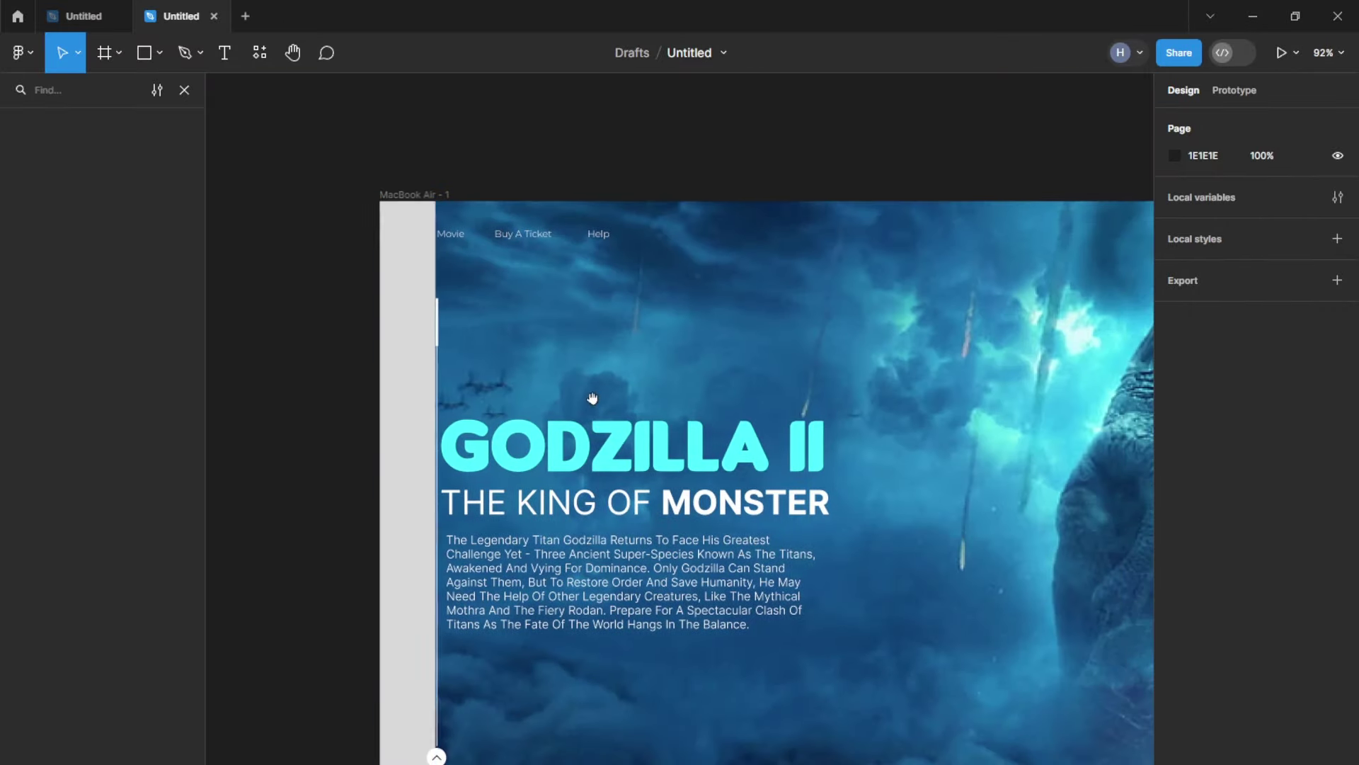
{"action": "scroll", "coordinate": [516, 692], "scroll_direction": "up", "scroll_amount": 3, "text": "ctrl"}
Step: Move the up/down arrow button group slightly lower on the banner
{"action": "left_click", "coordinate": [479, 676]}
{"action": "left_click_drag", "start_coordinate": [478, 676], "coordinate": [478, 744]}
{"action": "scroll", "coordinate": [464, 708], "scroll_direction": "down", "scroll_amount": 3, "text": "ctrl"}
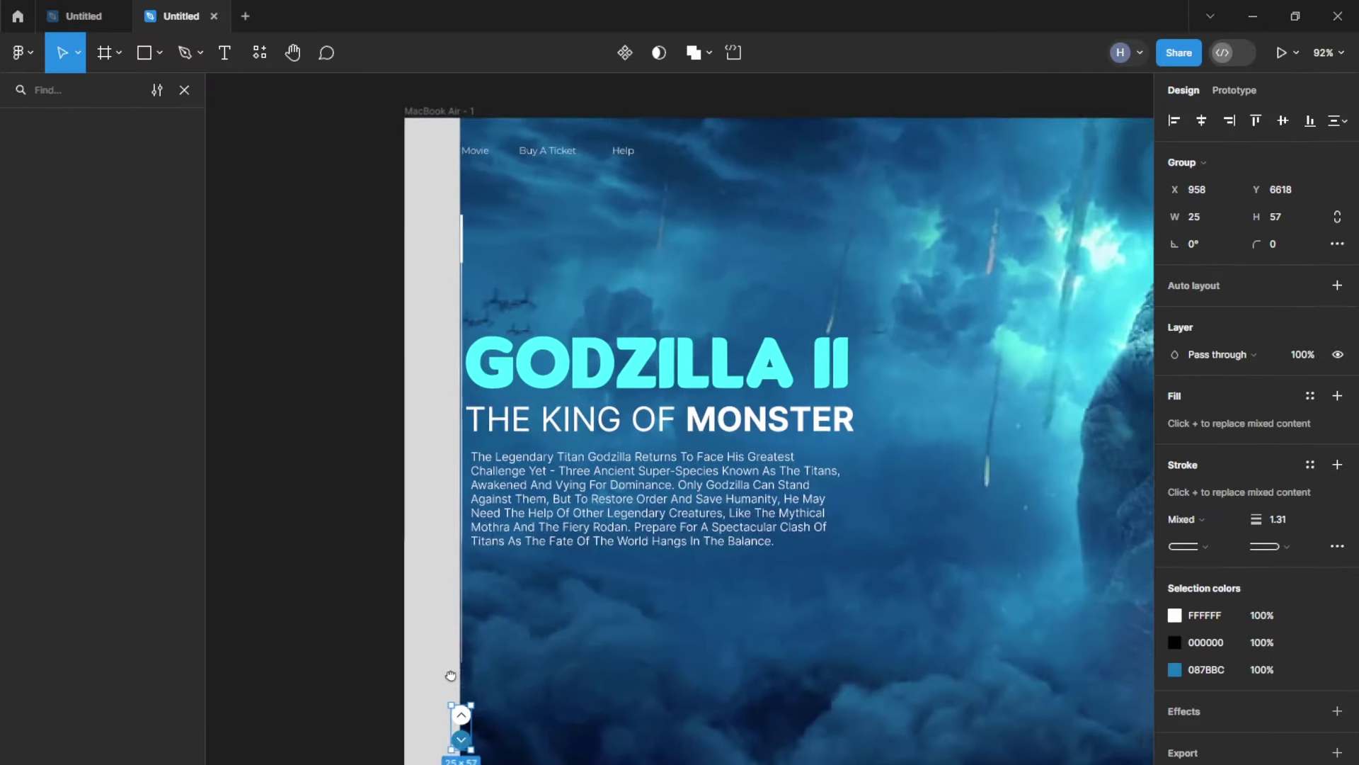
{"action": "scroll", "coordinate": [461, 687], "scroll_direction": "up", "scroll_amount": 3, "text": "ctrl"}
{"action": "scroll", "coordinate": [462, 687], "scroll_direction": "down", "scroll_amount": 3, "text": "ctrl"}
{"action": "scroll", "coordinate": [510, 460], "scroll_direction": "up", "scroll_amount": 2}
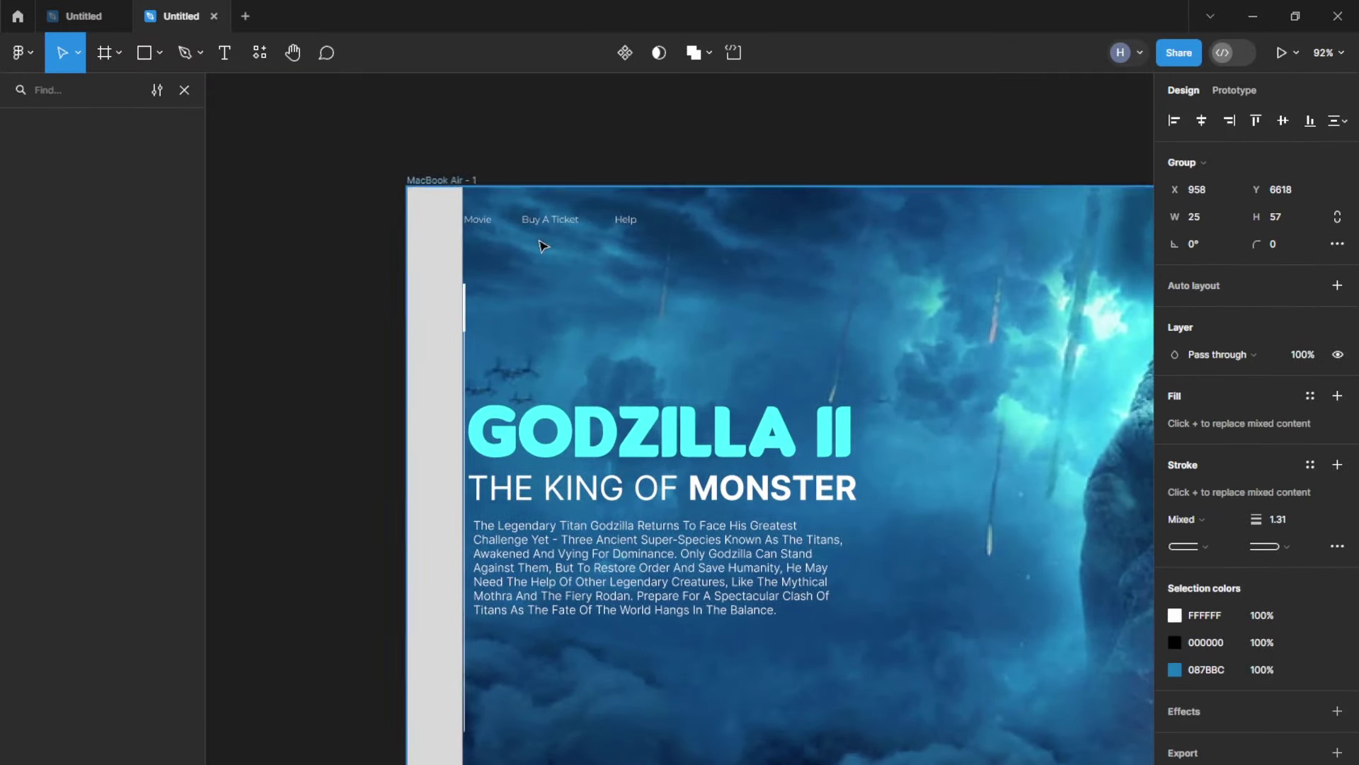
{"action": "left_click", "coordinate": [549, 219]}
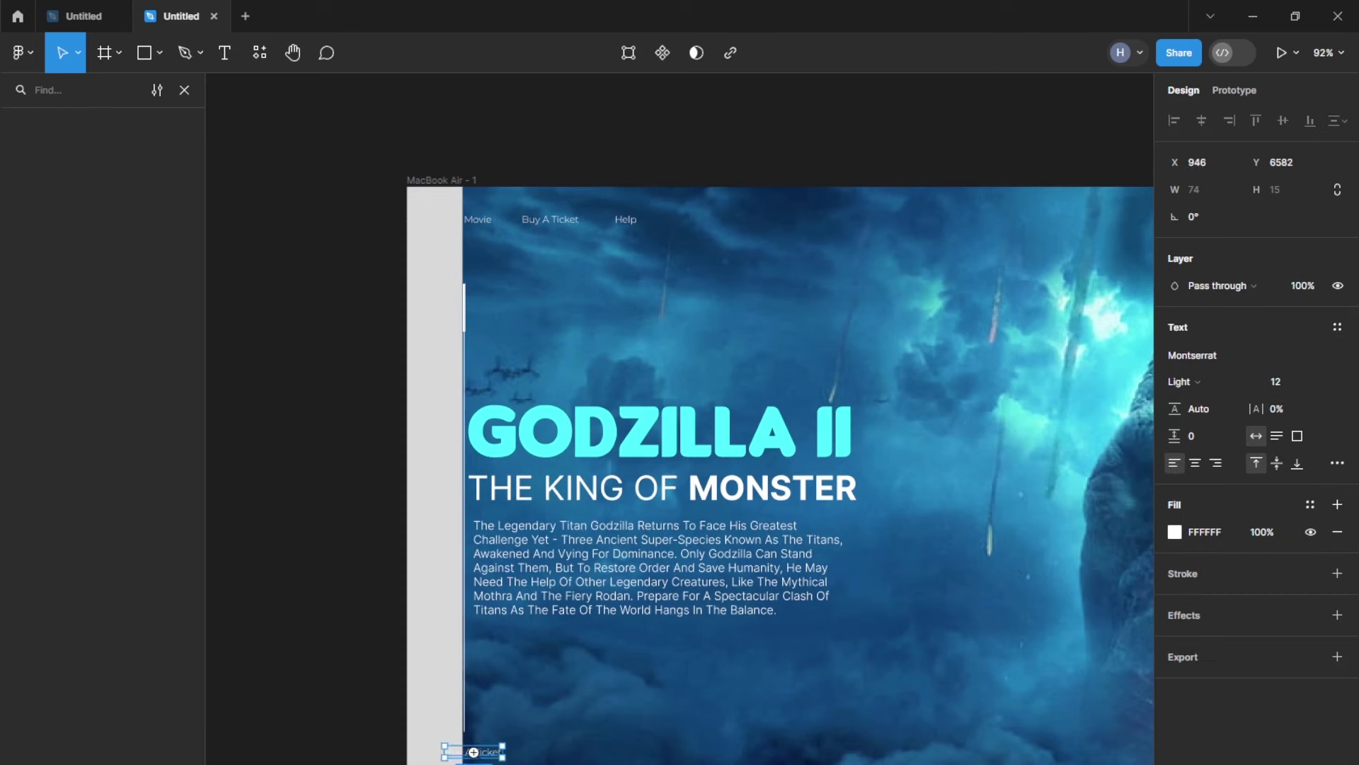
Step: Copy the Buy A Ticket label beside the arrows, retype it 'Next', and position it vertically
{"action": "scroll", "coordinate": [475, 756], "scroll_direction": "up", "scroll_amount": 5, "text": "ctrl"}
{"action": "mouse_move", "coordinate": [482, 705]}
{"action": "left_mouse_down"}
{"action": "mouse_move", "coordinate": [600, 638]}
{"action": "mouse_move", "coordinate": [472, 698]}
{"action": "mouse_move", "coordinate": [423, 630]}
{"action": "left_mouse_up"}
{"action": "double_click", "coordinate": [599, 638]}
{"action": "type", "text": "Next"}
{"action": "key", "text": "Escape"}
{"action": "left_click_drag", "start_coordinate": [453, 699], "coordinate": [440, 693]}
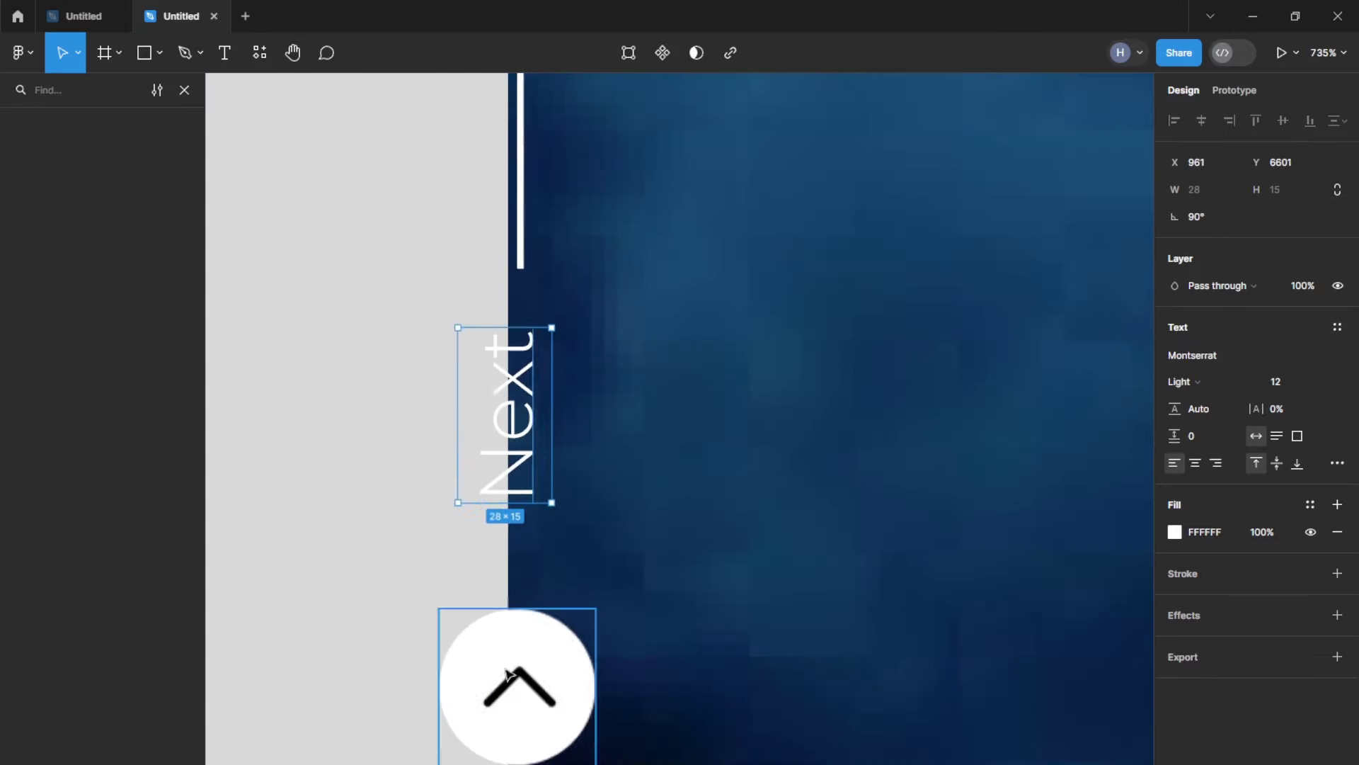
Step: Draw a light grey 1280×832 rectangle covering the whole banner
{"action": "left_click", "coordinate": [510, 655]}
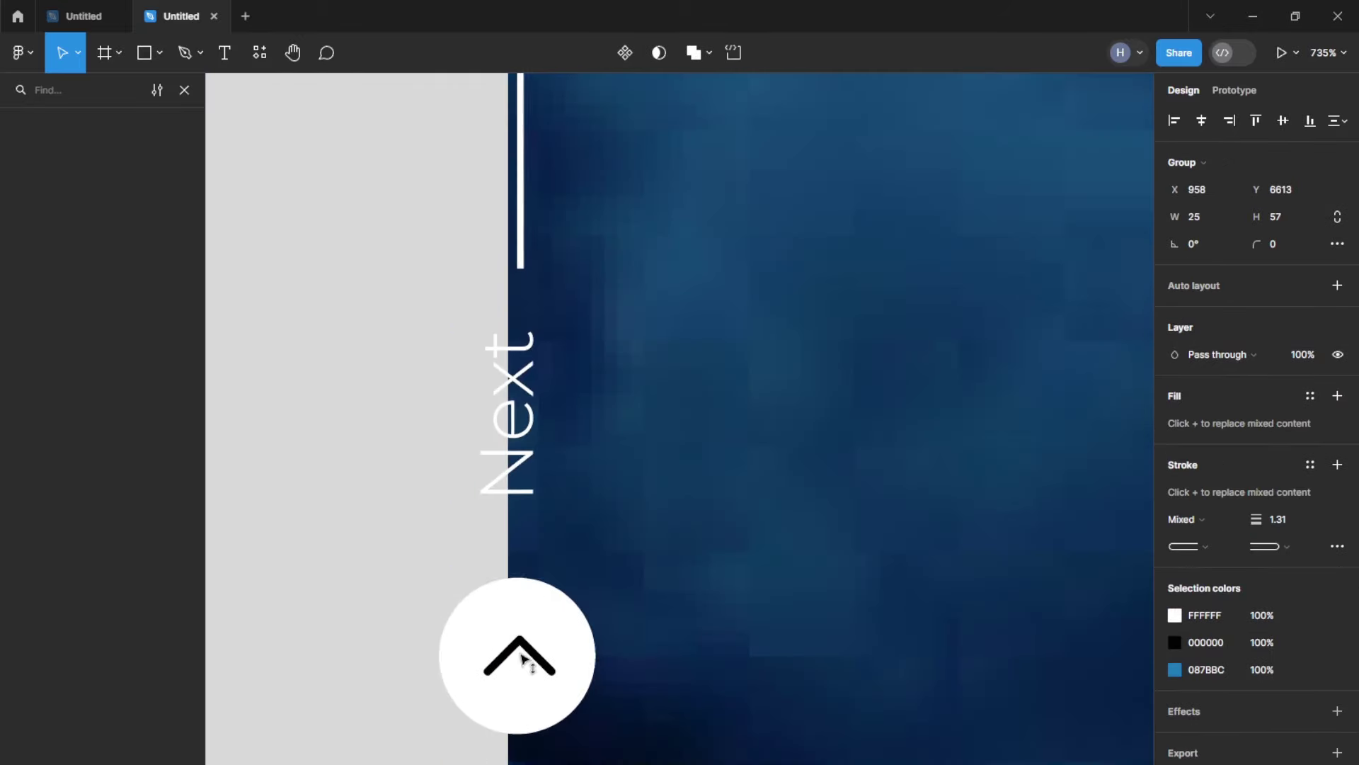
{"action": "key", "text": "Escape"}
{"action": "scroll", "coordinate": [453, 623], "scroll_direction": "down", "scroll_amount": 5}
{"action": "scroll", "coordinate": [538, 619], "scroll_direction": "down", "scroll_amount": 5}
{"action": "scroll", "coordinate": [674, 464], "scroll_direction": "up", "scroll_amount": 3}
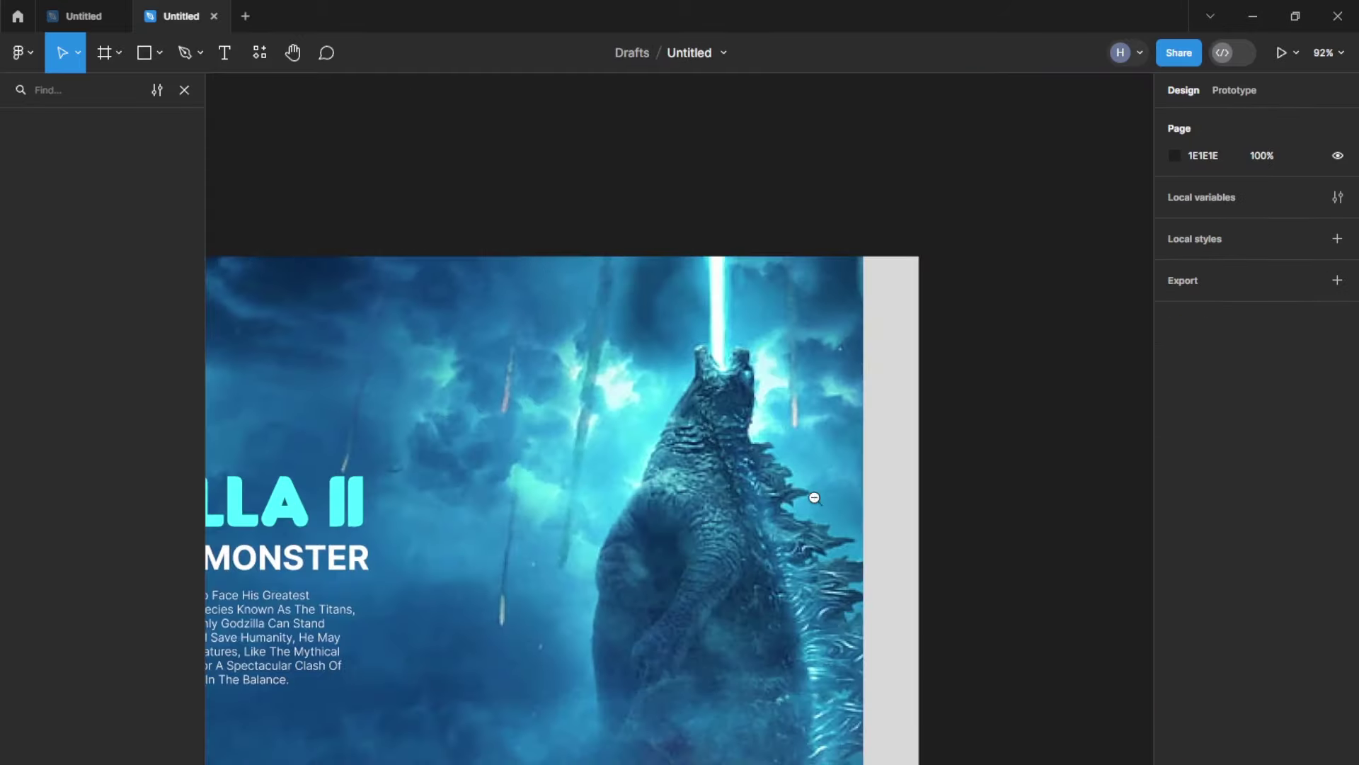
{"action": "scroll", "coordinate": [814, 495], "scroll_direction": "down", "scroll_amount": 3}
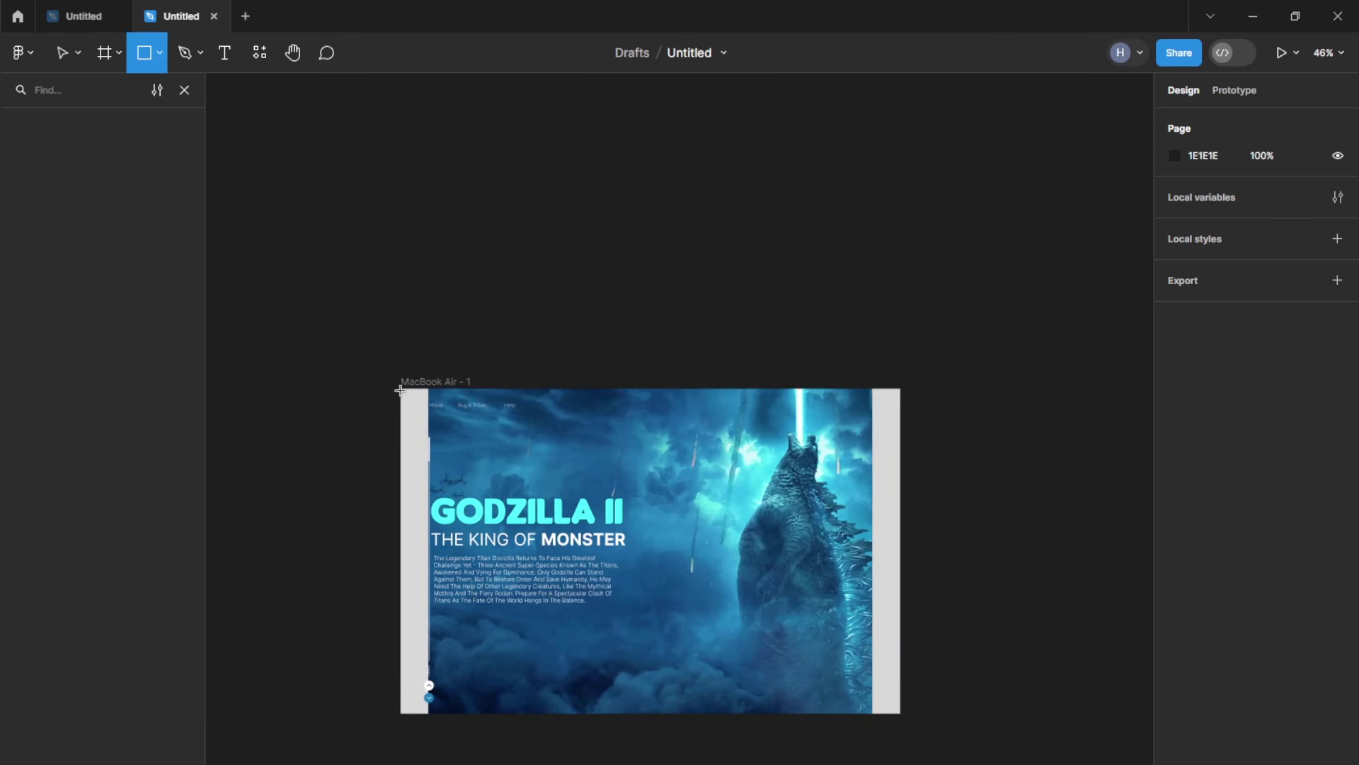
{"action": "left_click_drag", "start_coordinate": [400, 390], "coordinate": [901, 713]}
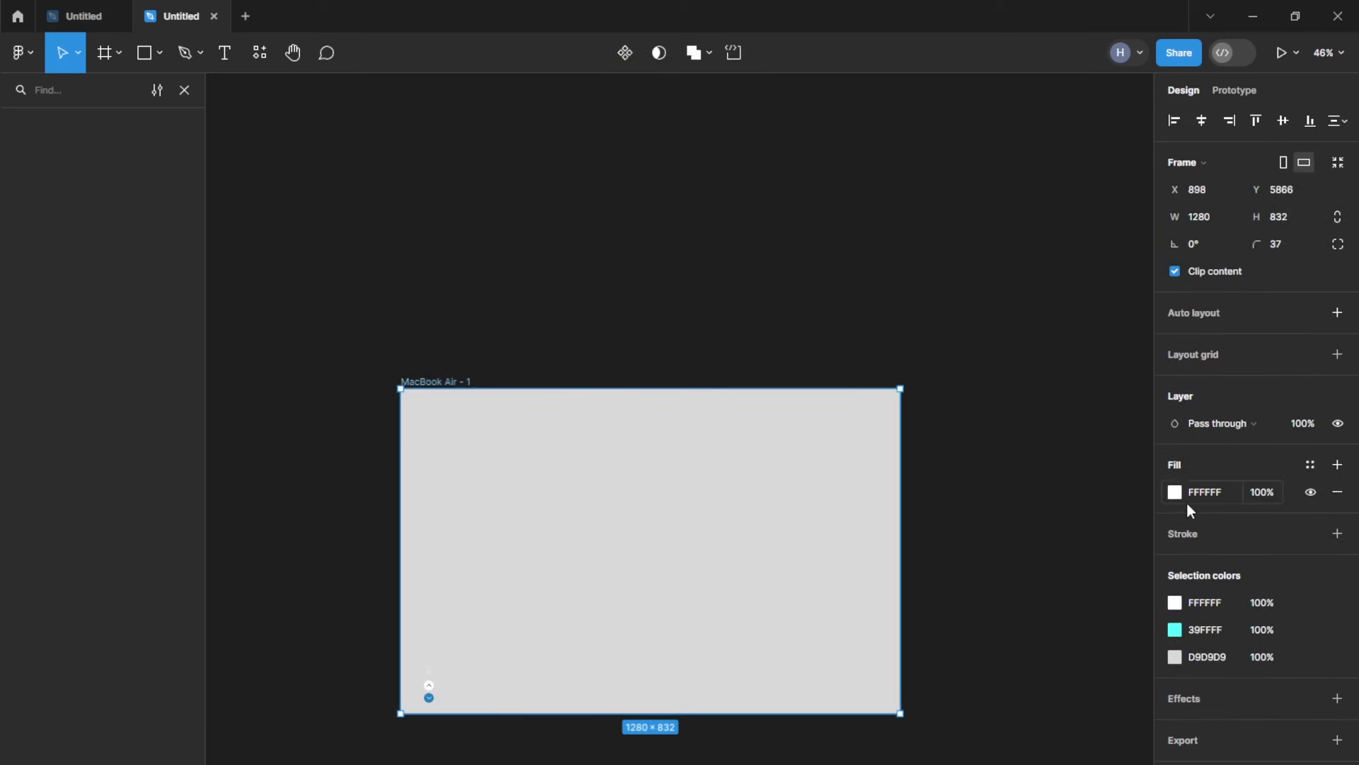
Step: Try a green-cyan linear gradient fill, then move the left grey strip outside the banner
{"action": "left_click", "coordinate": [1175, 492]}
{"action": "left_click", "coordinate": [993, 525]}
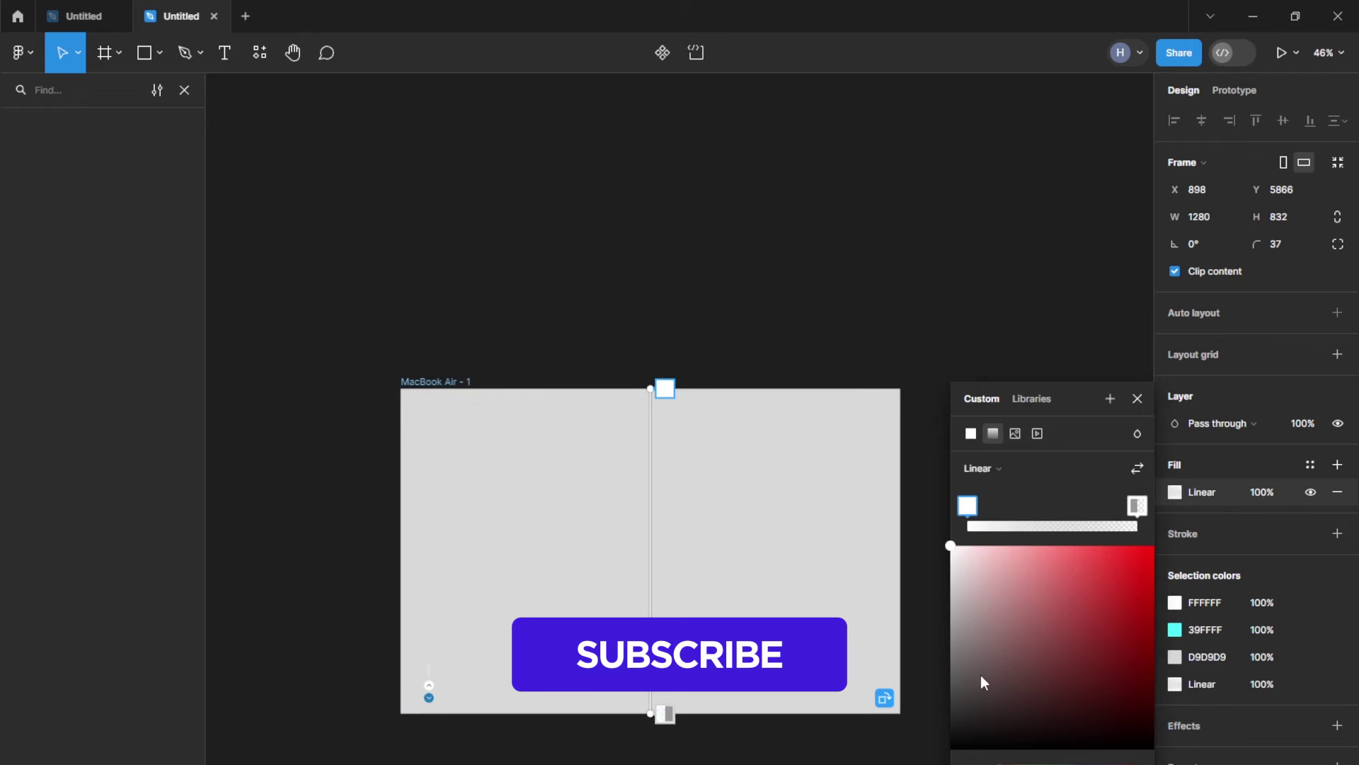
{"action": "left_click", "coordinate": [1047, 758]}
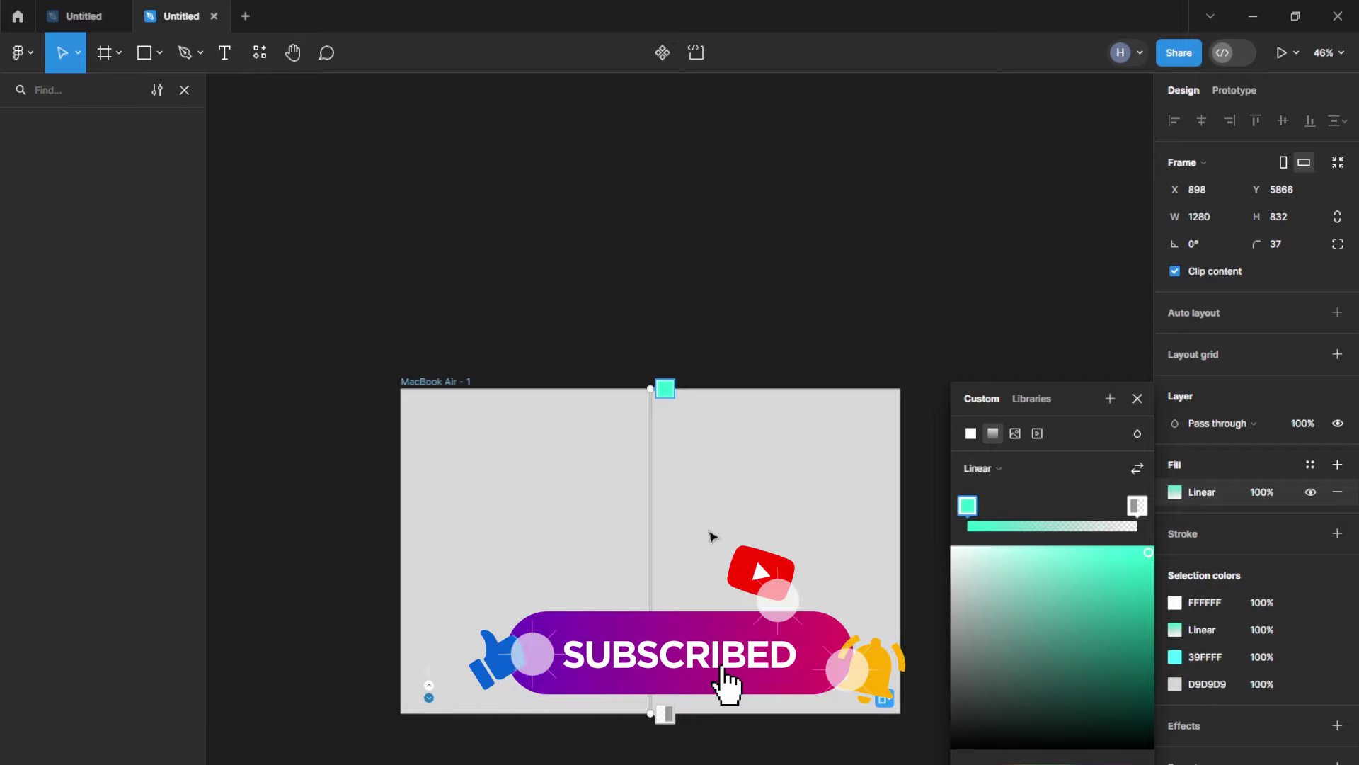
{"action": "left_click_drag", "start_coordinate": [725, 574], "coordinate": [725, 721]}
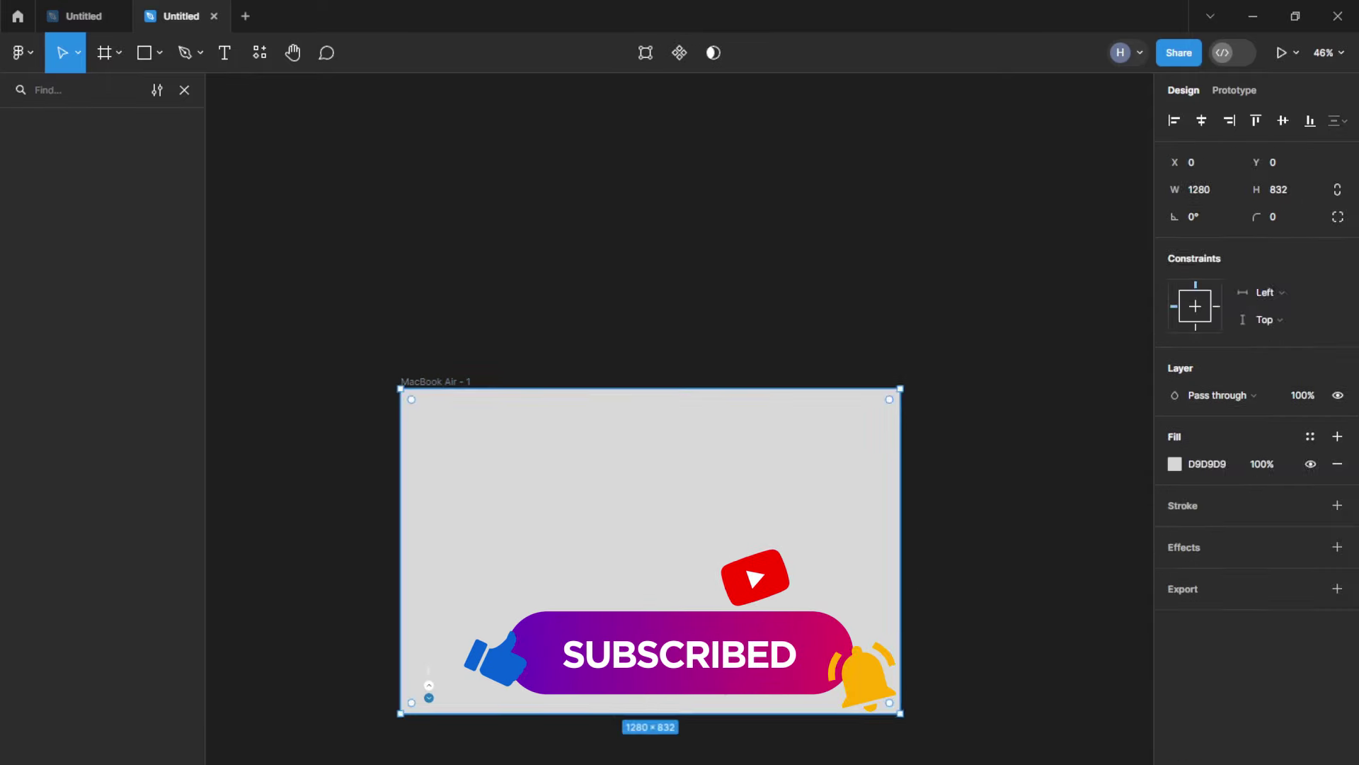
{"action": "left_click_drag", "start_coordinate": [460, 405], "coordinate": [352, 410]}
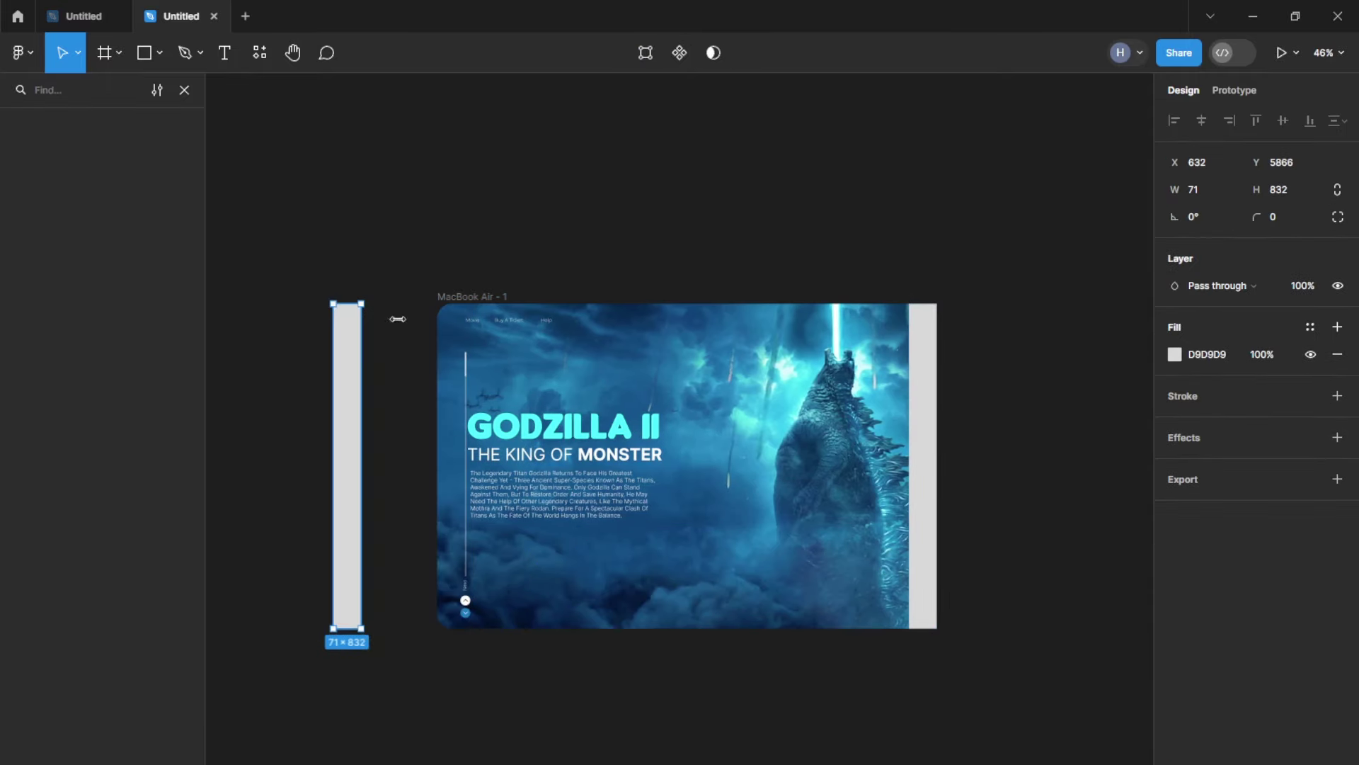
Step: Move the right grey strip outside the banner's right edge
{"action": "left_click_drag", "start_coordinate": [930, 428], "coordinate": [987, 428]}
{"action": "scroll", "coordinate": [530, 459], "scroll_direction": "up", "scroll_amount": 5, "text": "ctrl"}
{"action": "left_click", "coordinate": [570, 432]}
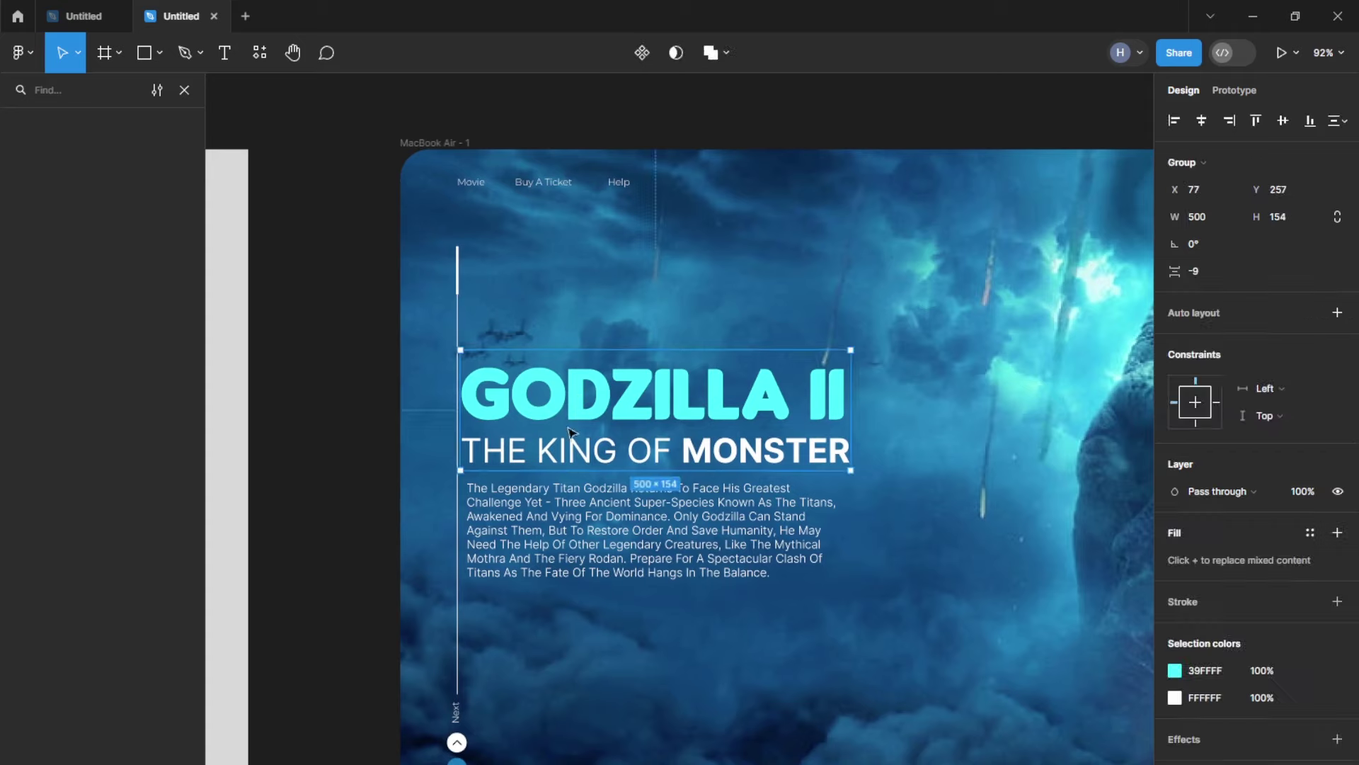
{"action": "left_click", "coordinate": [568, 505]}
{"action": "scroll", "coordinate": [566, 502], "scroll_direction": "down", "scroll_amount": 5, "text": "ctrl"}
{"action": "left_click", "coordinate": [418, 430]}
Step: Select the white line, Next label and arrow indicator group together with the MacBook Air - 1 frame
{"action": "scroll", "coordinate": [685, 424], "scroll_direction": "right", "scroll_amount": 2}
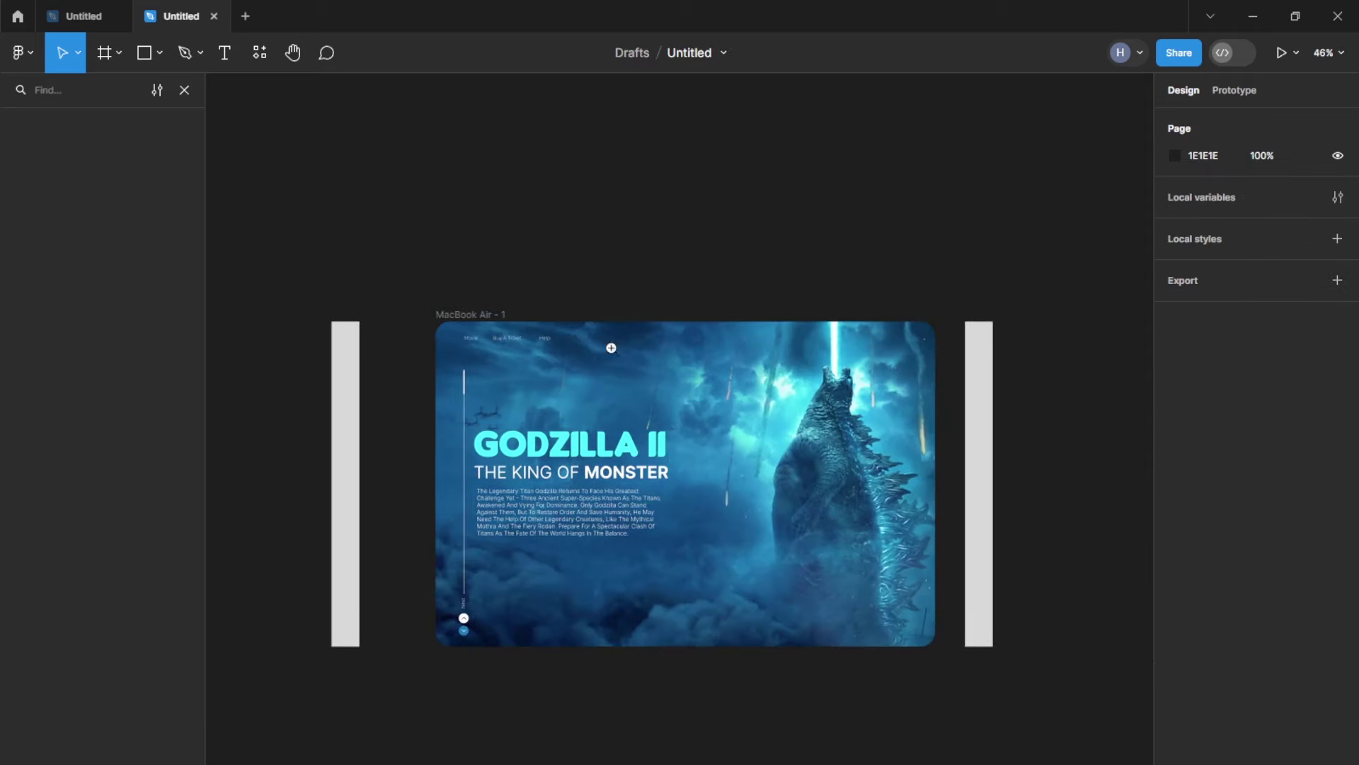
{"action": "scroll", "coordinate": [448, 390], "scroll_direction": "up", "scroll_amount": 5, "text": "ctrl"}
{"action": "left_click", "coordinate": [495, 347]}
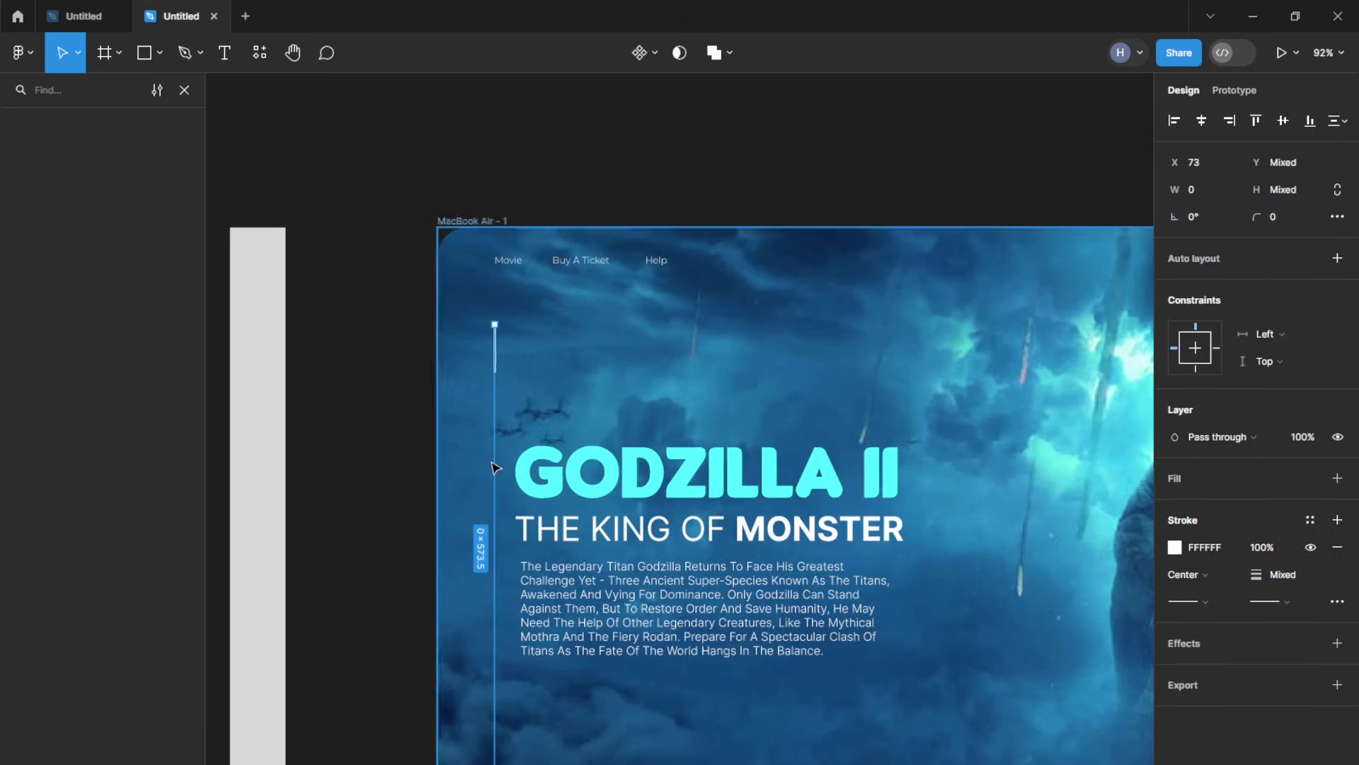
{"action": "scroll", "coordinate": [495, 346], "scroll_direction": "up", "scroll_amount": 5, "text": "ctrl"}
{"action": "left_click", "coordinate": [499, 641]}
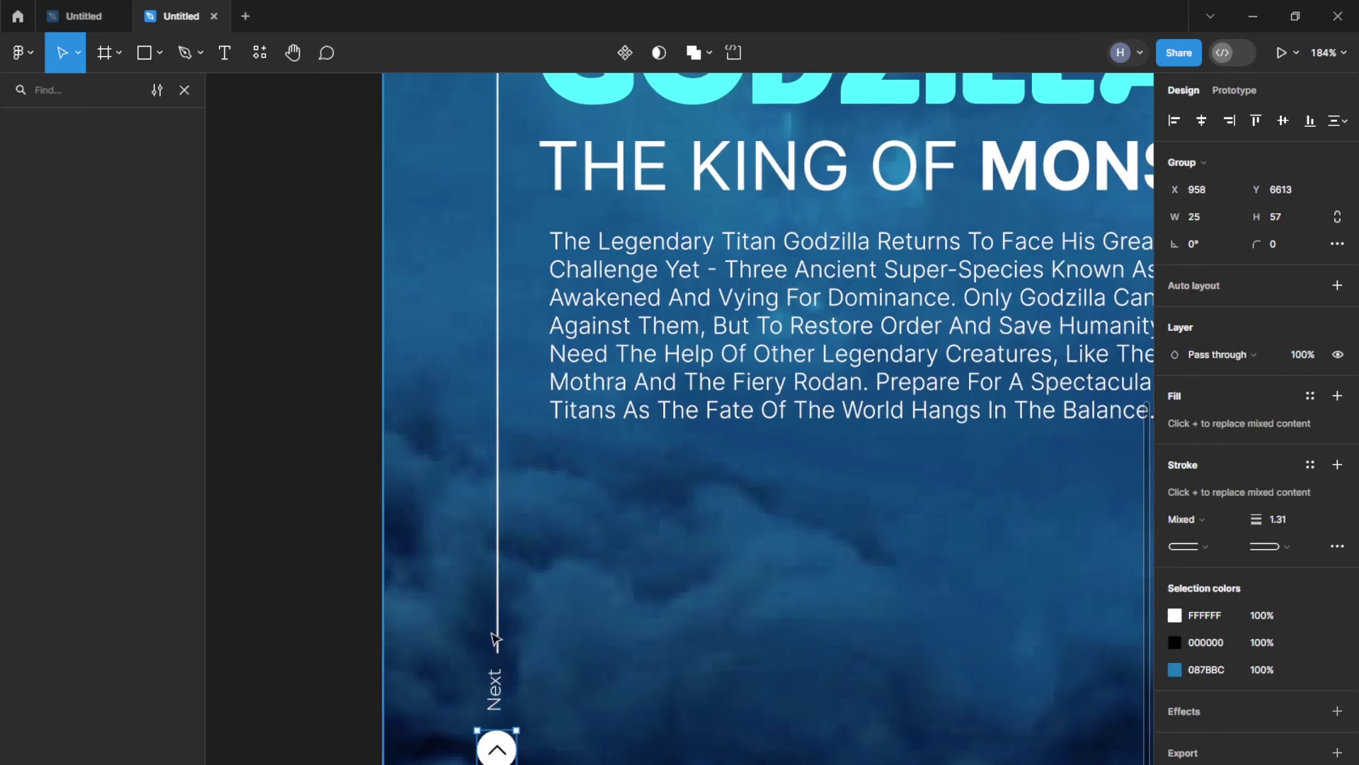
{"action": "scroll", "coordinate": [489, 679], "scroll_direction": "down", "scroll_amount": 5, "text": "ctrl"}
{"action": "left_click", "coordinate": [486, 729], "text": "shift"}
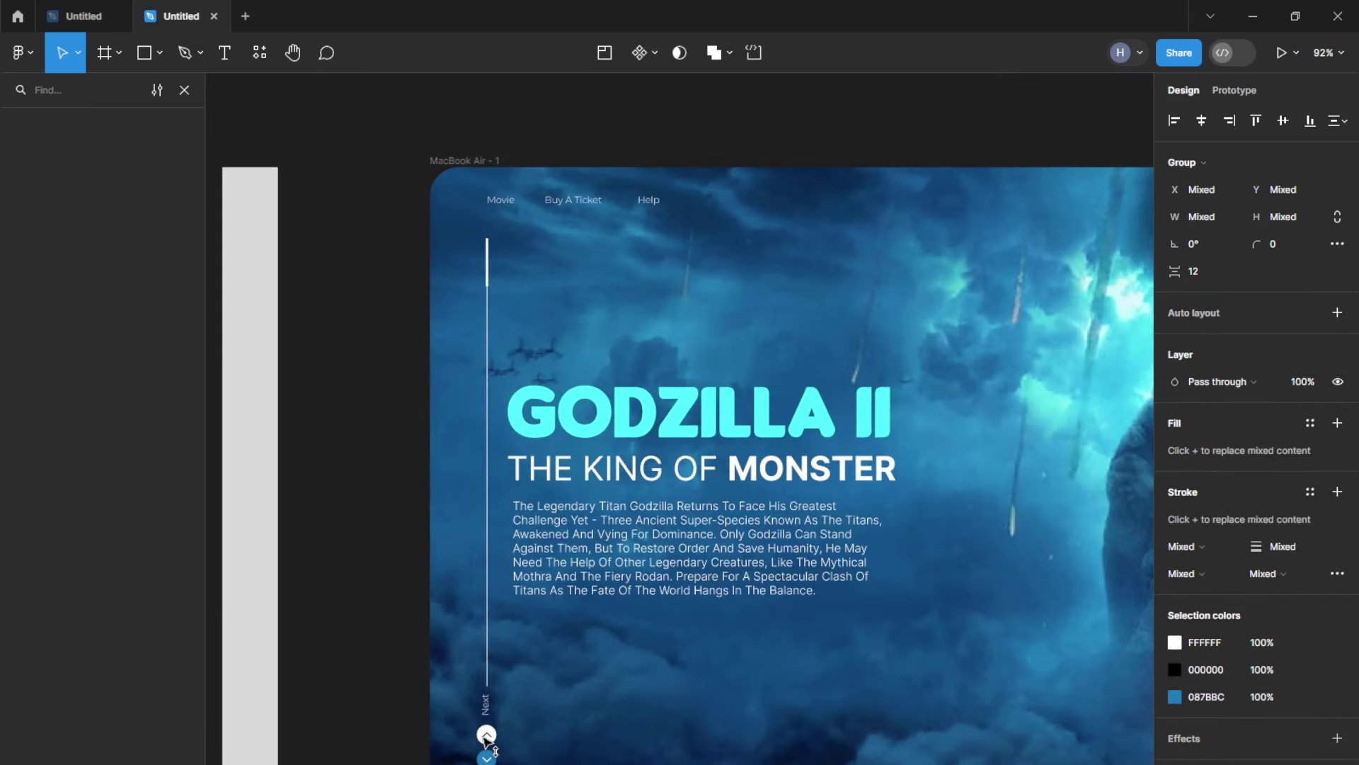
{"action": "scroll", "coordinate": [487, 736], "scroll_direction": "down", "scroll_amount": 5, "text": "ctrl"}
{"action": "left_click", "coordinate": [369, 658], "text": "shift"}
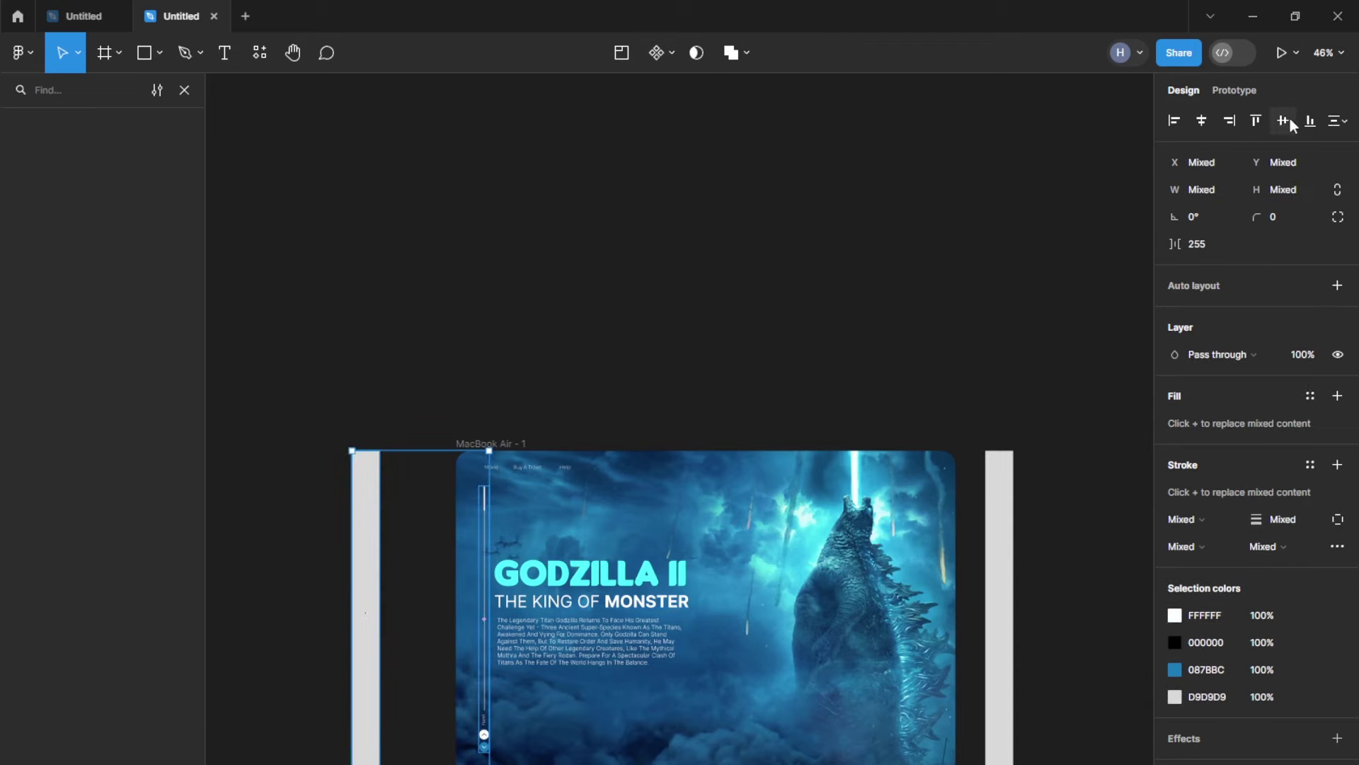
{"action": "scroll", "coordinate": [503, 654], "scroll_direction": "up", "scroll_amount": 5, "text": "ctrl"}
{"action": "key", "text": "Escape"}
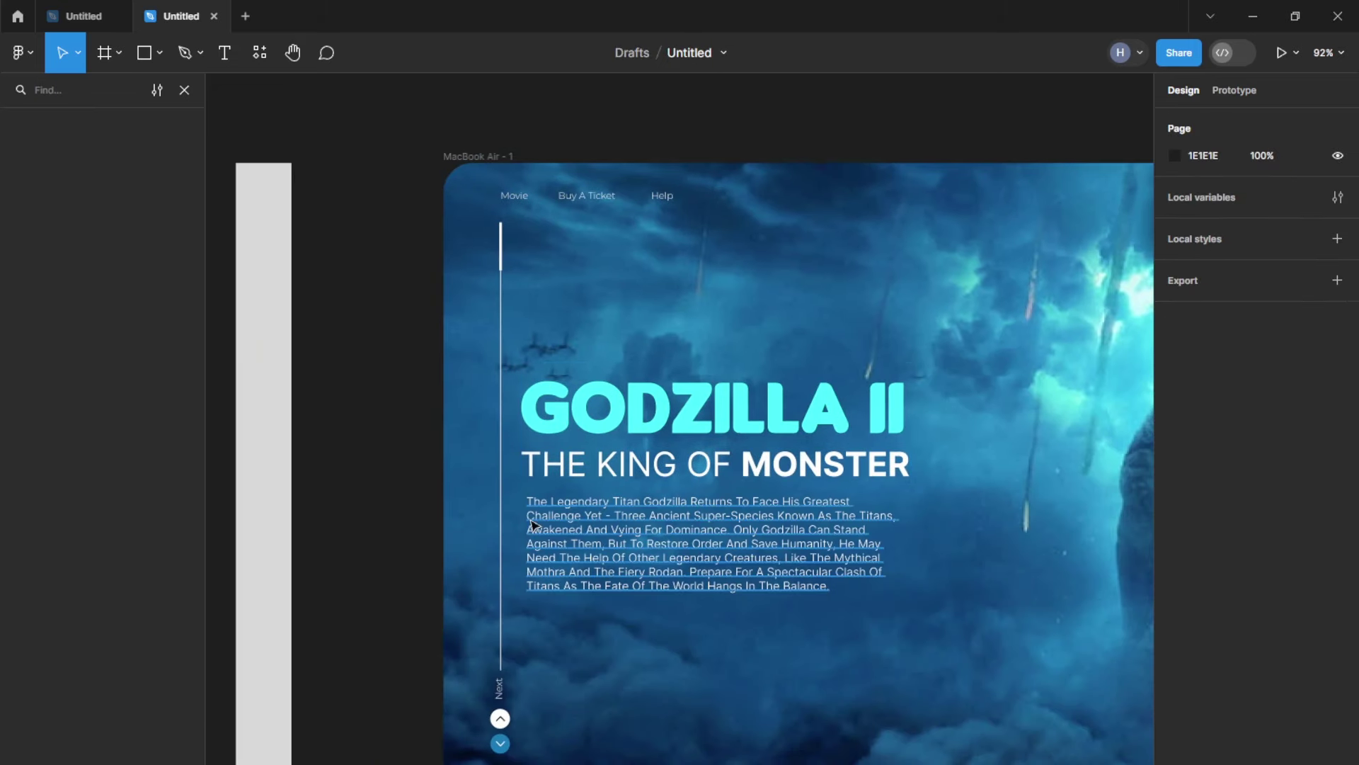
{"action": "left_click", "coordinate": [506, 651]}
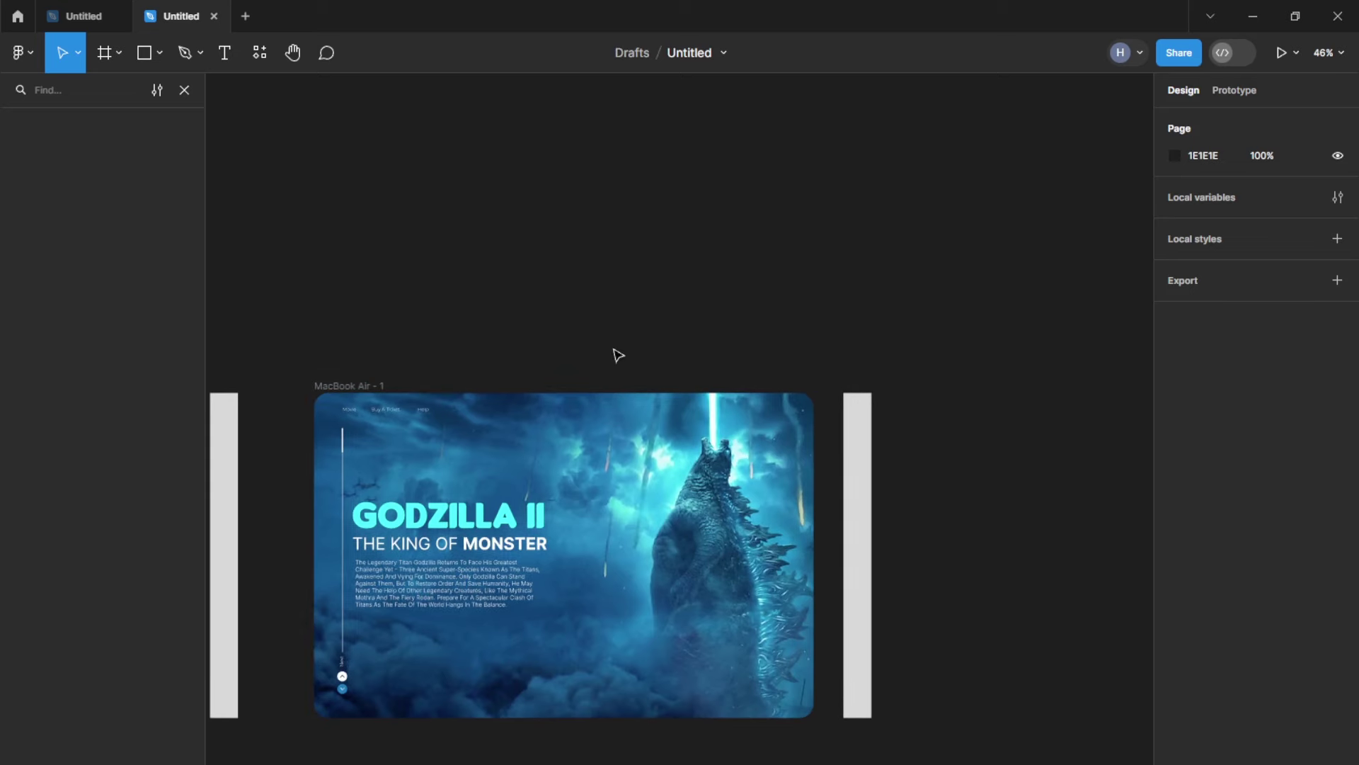
{"action": "left_click", "coordinate": [348, 385]}
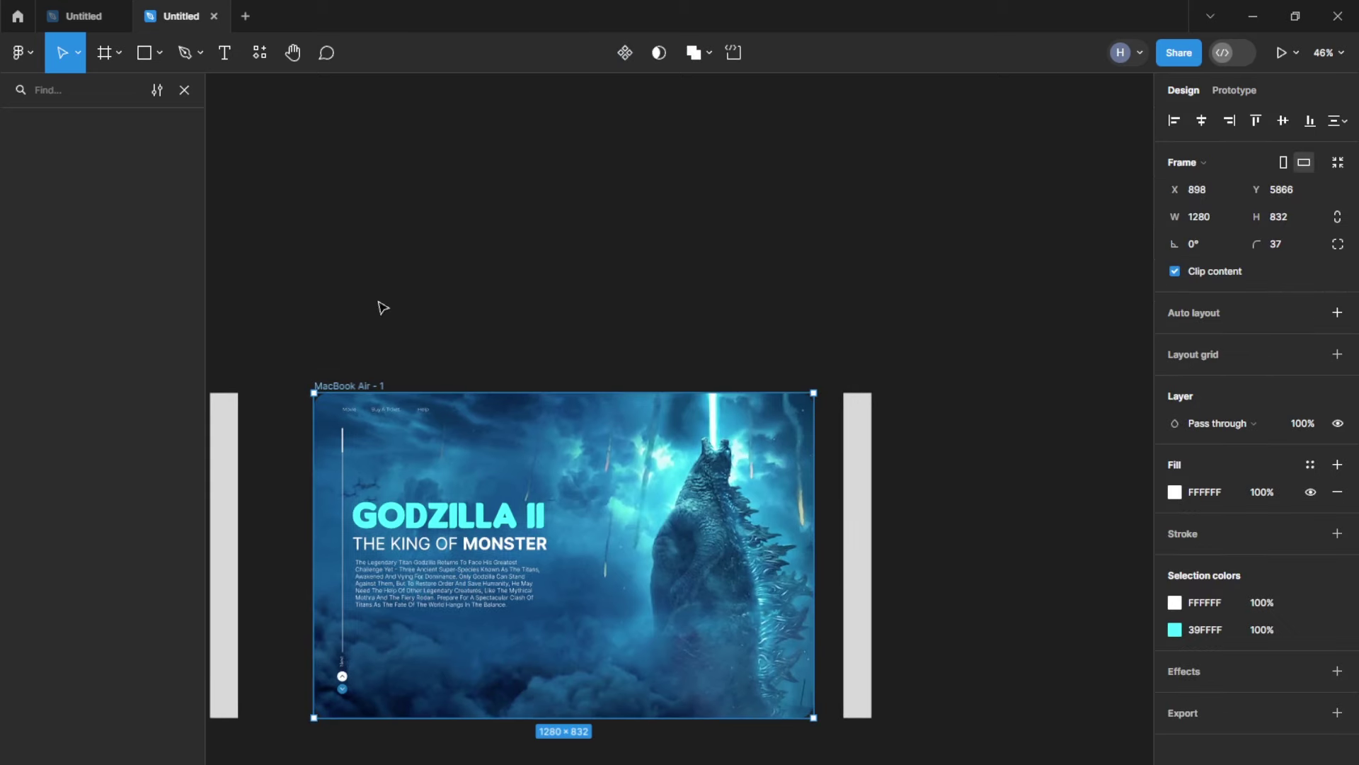
Step: Draw a rectangle over the banner and give it a blue-to-clear linear gradient fill
{"action": "left_click_drag", "start_coordinate": [313, 392], "coordinate": [814, 729]}
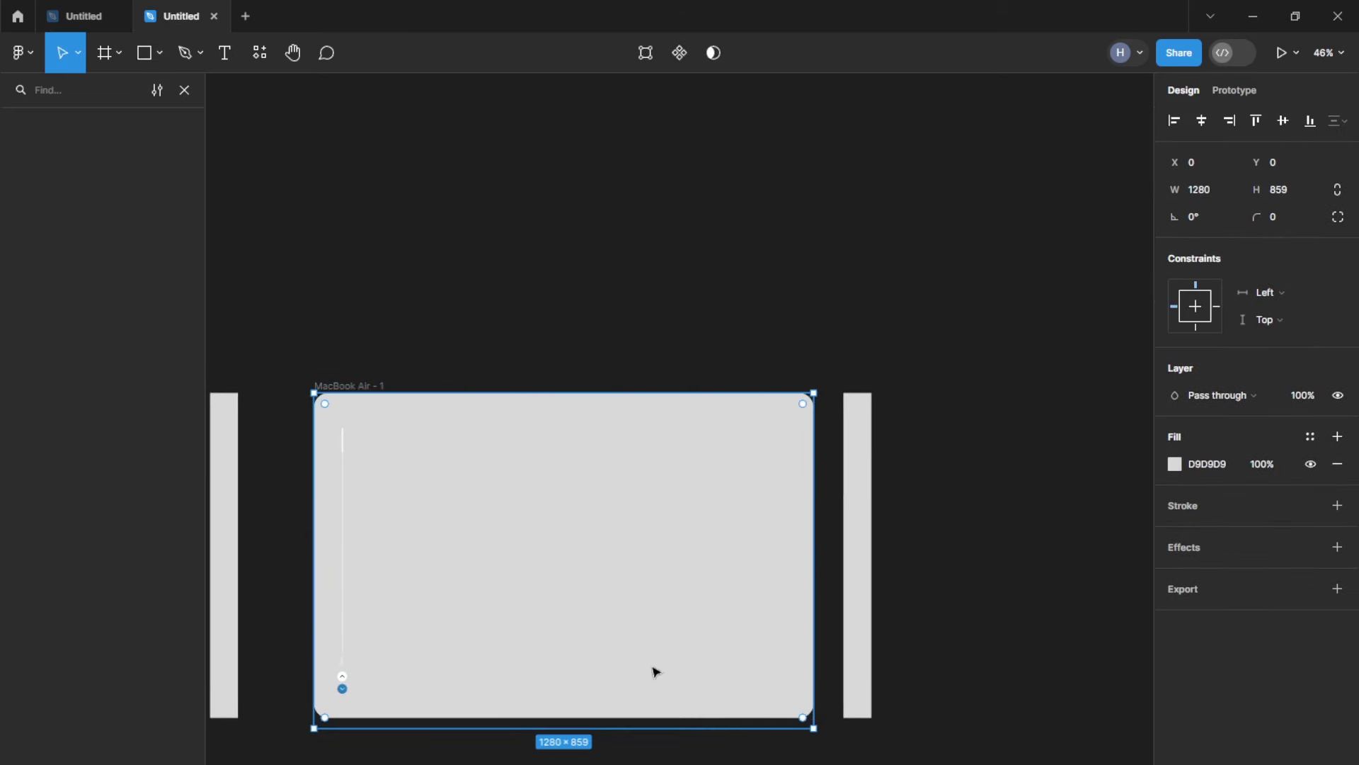
{"action": "left_click", "coordinate": [1175, 464]}
{"action": "left_click", "coordinate": [993, 502]}
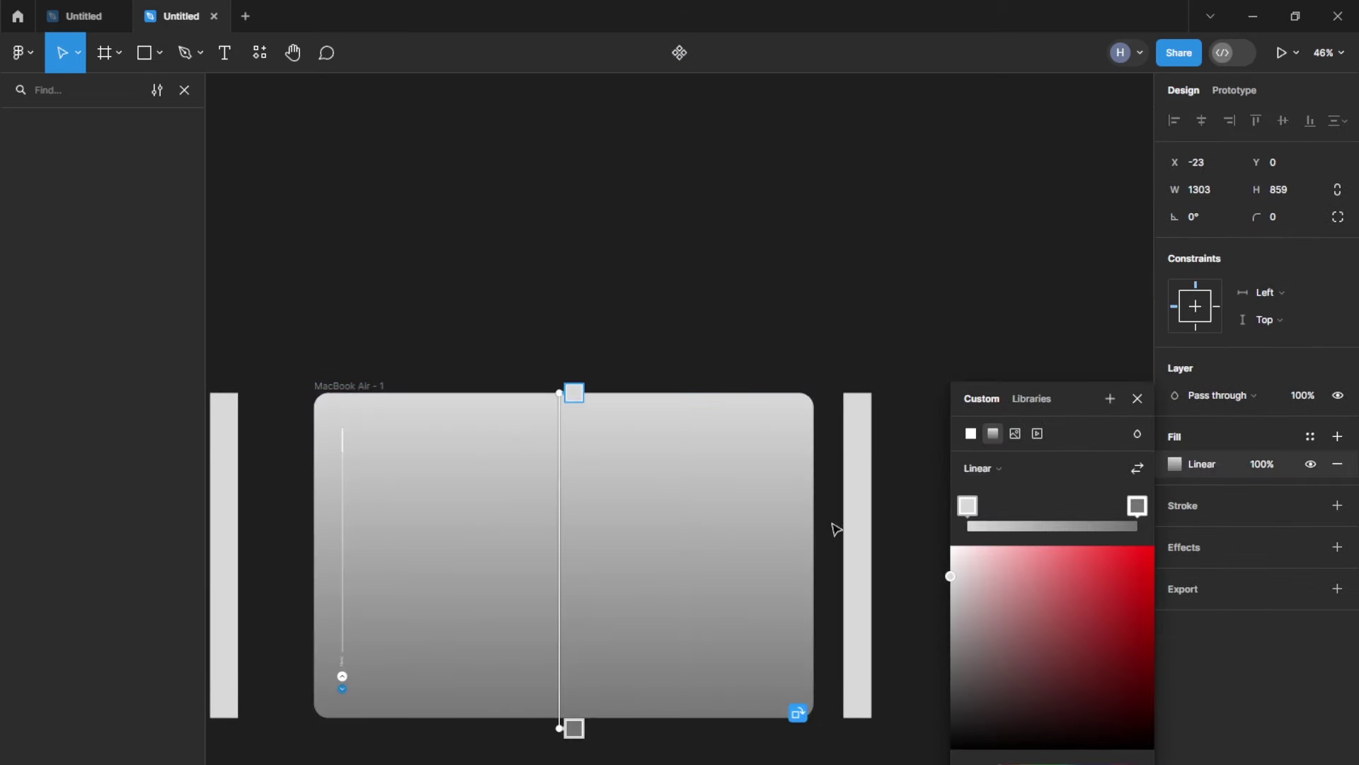
{"action": "type", "text": "0"}
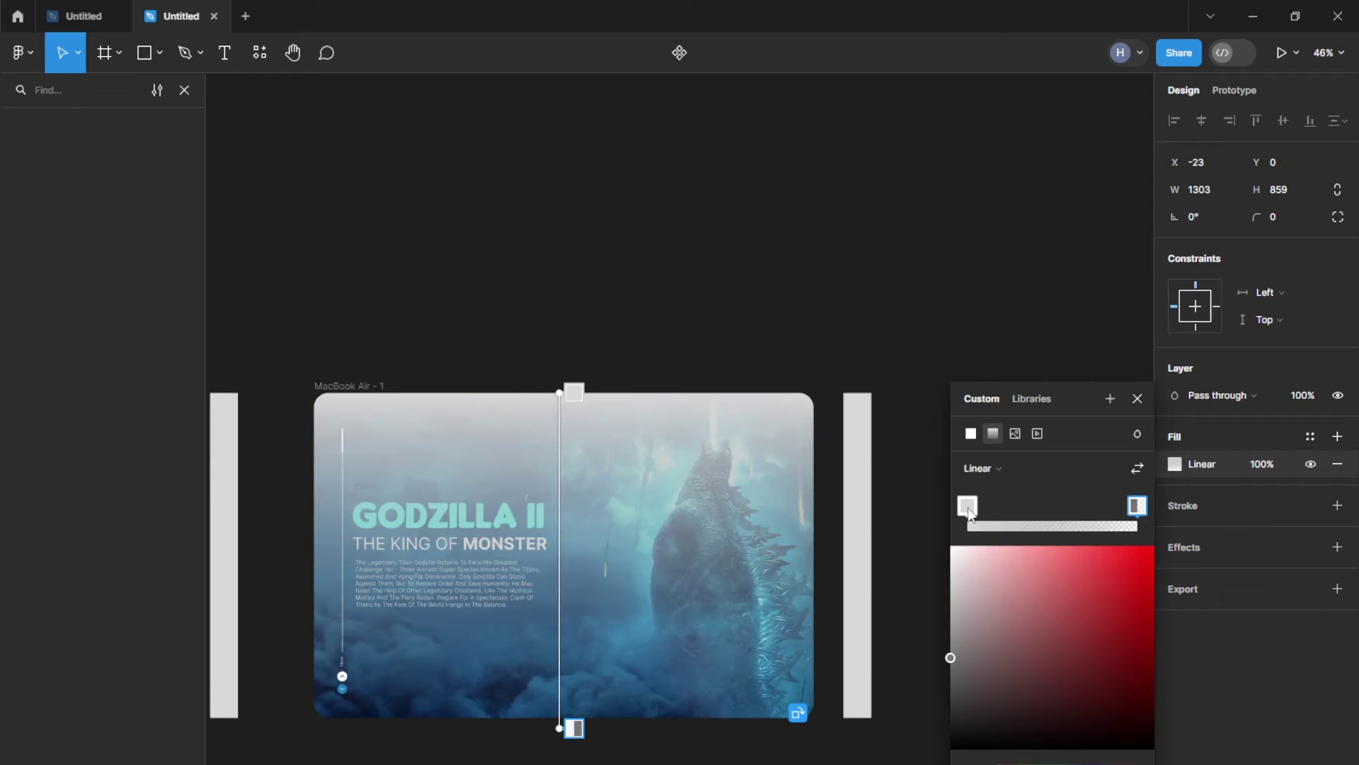
{"action": "mouse_move", "coordinate": [950, 576]}
{"action": "left_mouse_down"}
{"action": "mouse_move", "coordinate": [1193, 517]}
{"action": "mouse_move", "coordinate": [1110, 559]}
{"action": "mouse_move", "coordinate": [1154, 749]}
{"action": "left_mouse_up"}
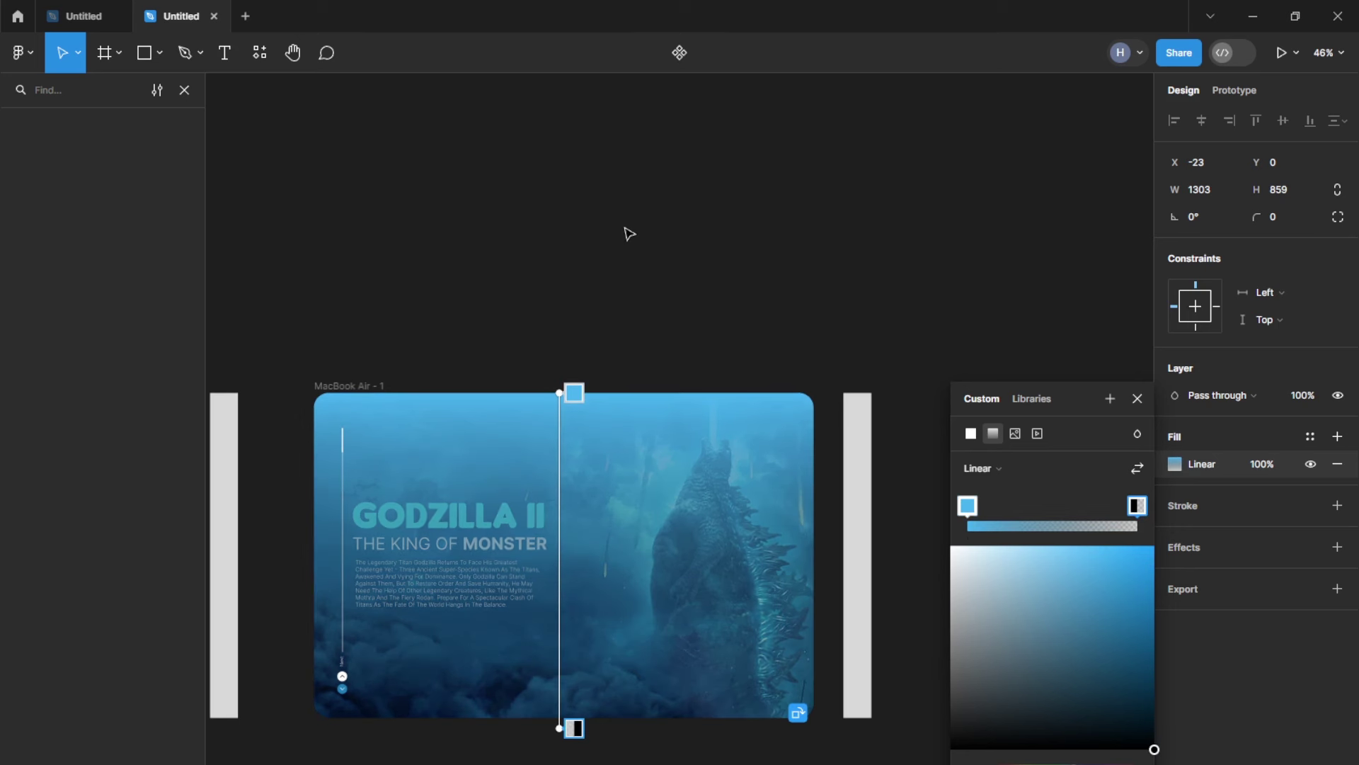
{"action": "left_click", "coordinate": [623, 286]}
Step: Close the Find panel to bring the layers list back and select the side bar
{"action": "left_click", "coordinate": [621, 484]}
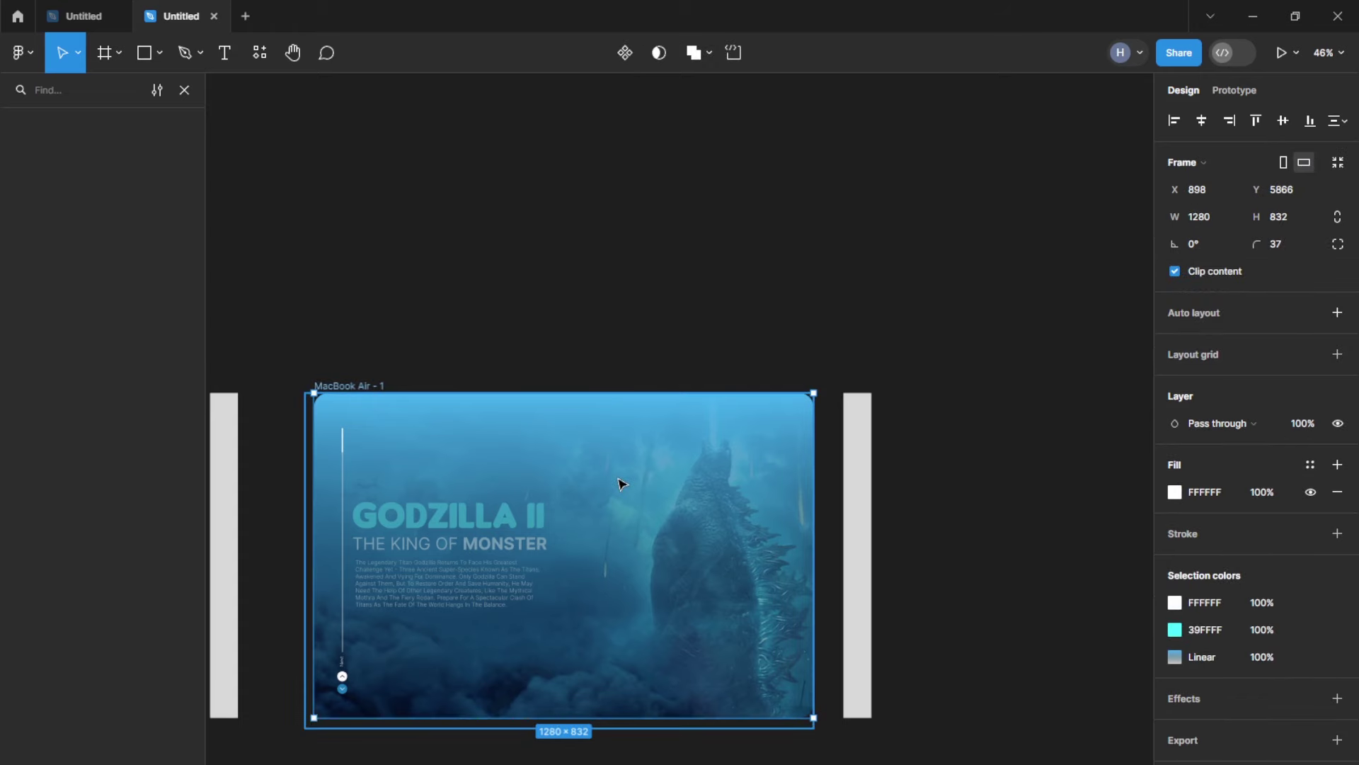
{"action": "left_click", "coordinate": [184, 90]}
{"action": "left_click", "coordinate": [71, 177]}
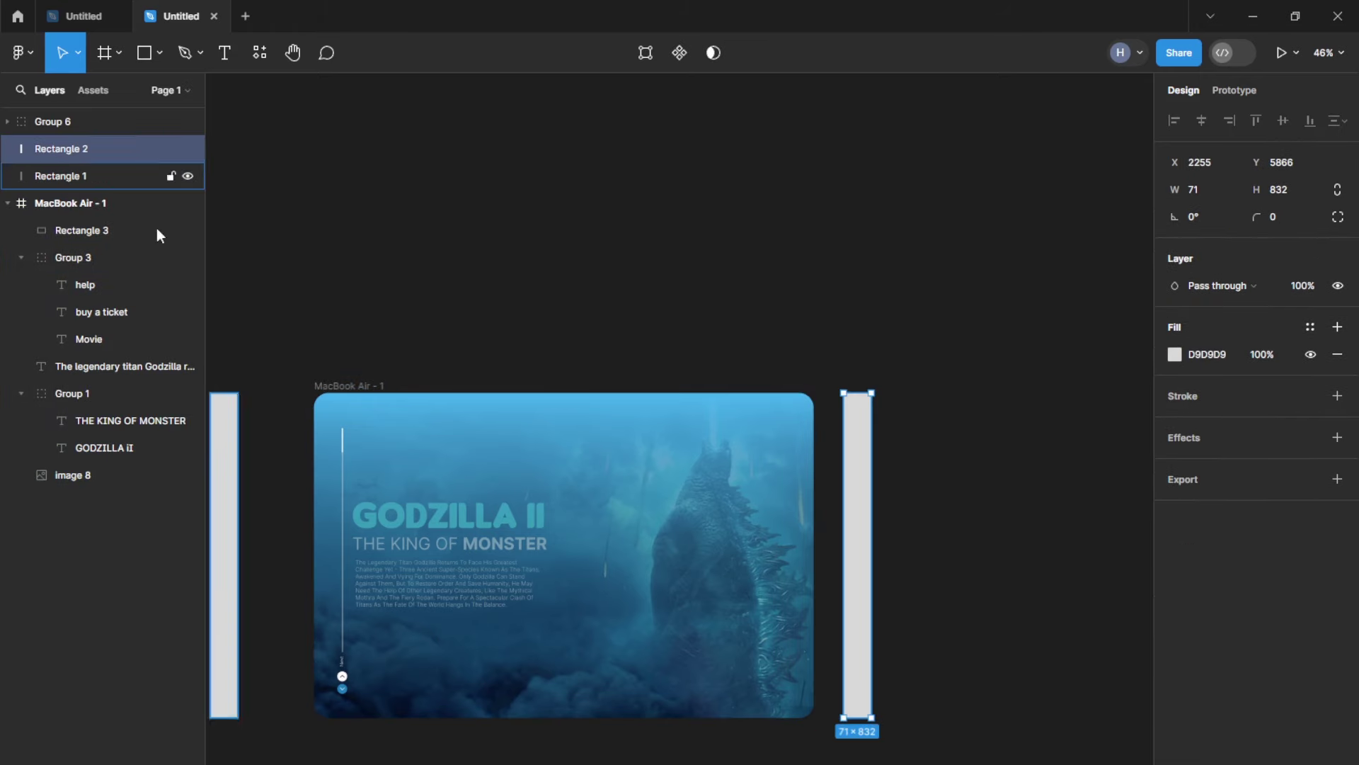
Step: Move overlay Rectangle 3 below the GODZILLA II title, just above image 8
{"action": "left_click", "coordinate": [693, 485]}
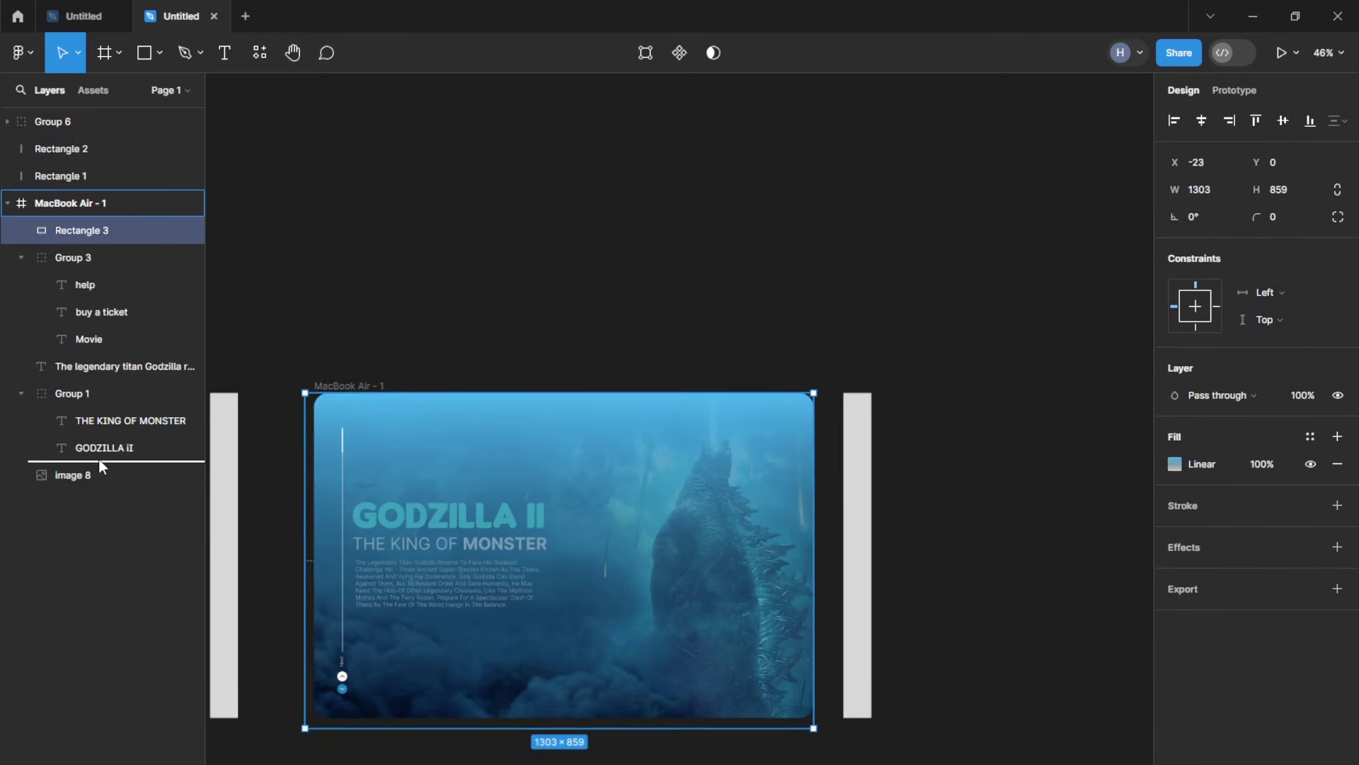
{"action": "left_click_drag", "start_coordinate": [100, 457], "coordinate": [100, 459]}
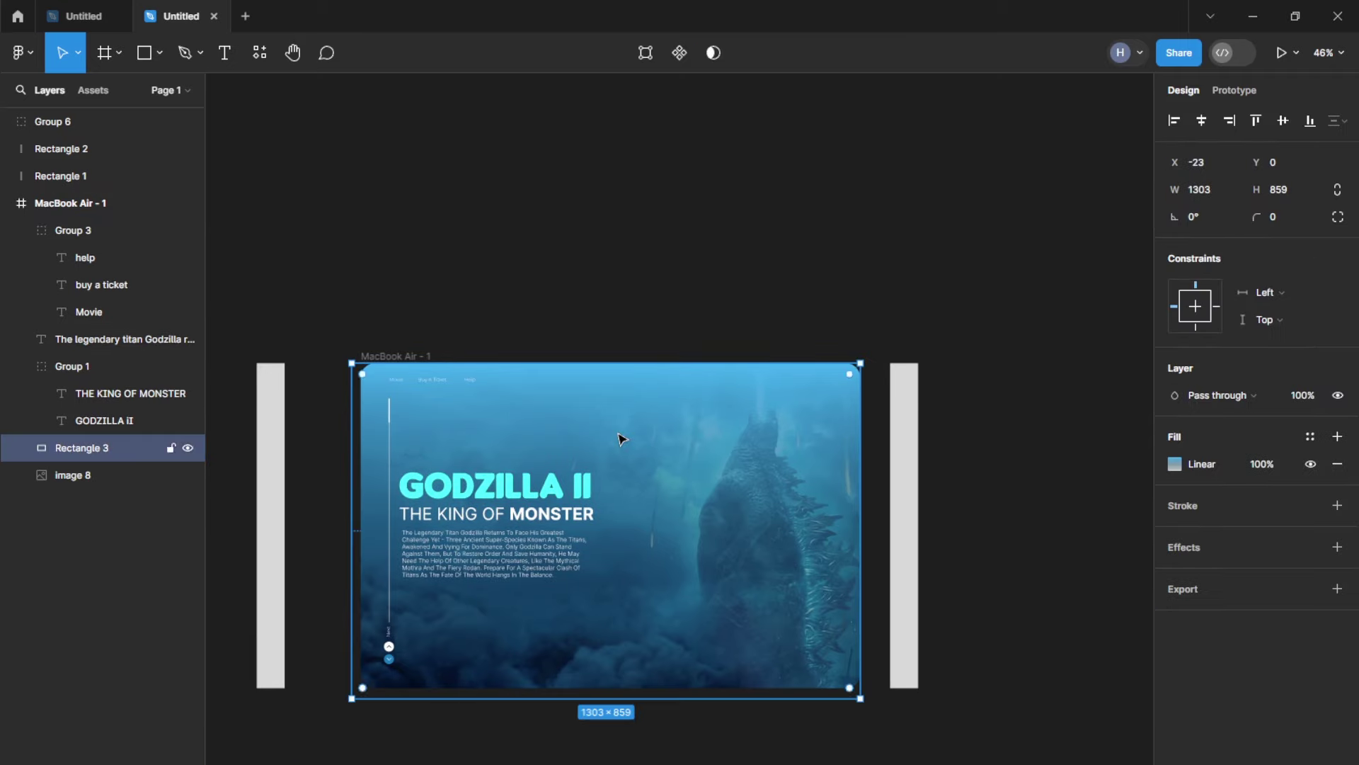
{"action": "left_click", "coordinate": [1175, 463]}
Step: Reposition the gradient start and end handles so the blue tint darkens the artwork
{"action": "left_click_drag", "start_coordinate": [610, 351], "coordinate": [613, 284]}
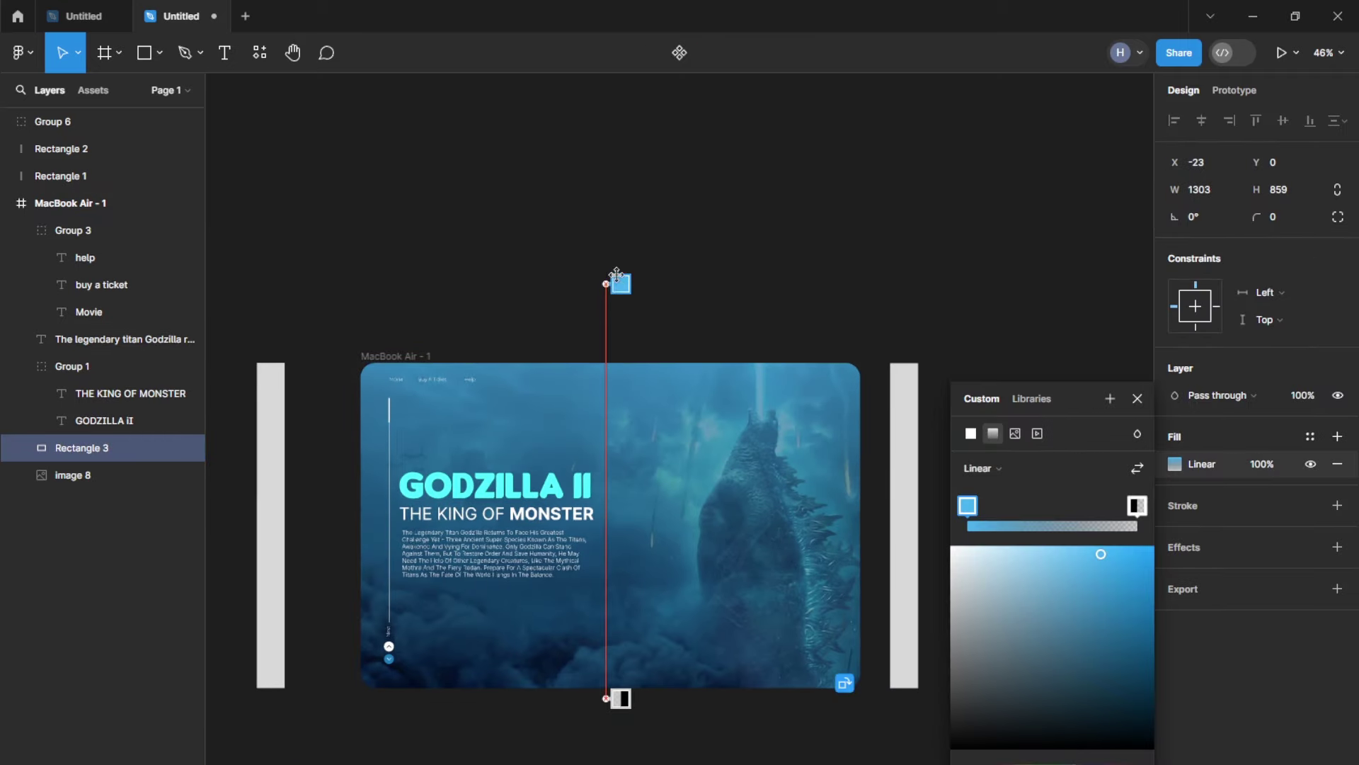
{"action": "left_click_drag", "start_coordinate": [613, 685], "coordinate": [613, 631]}
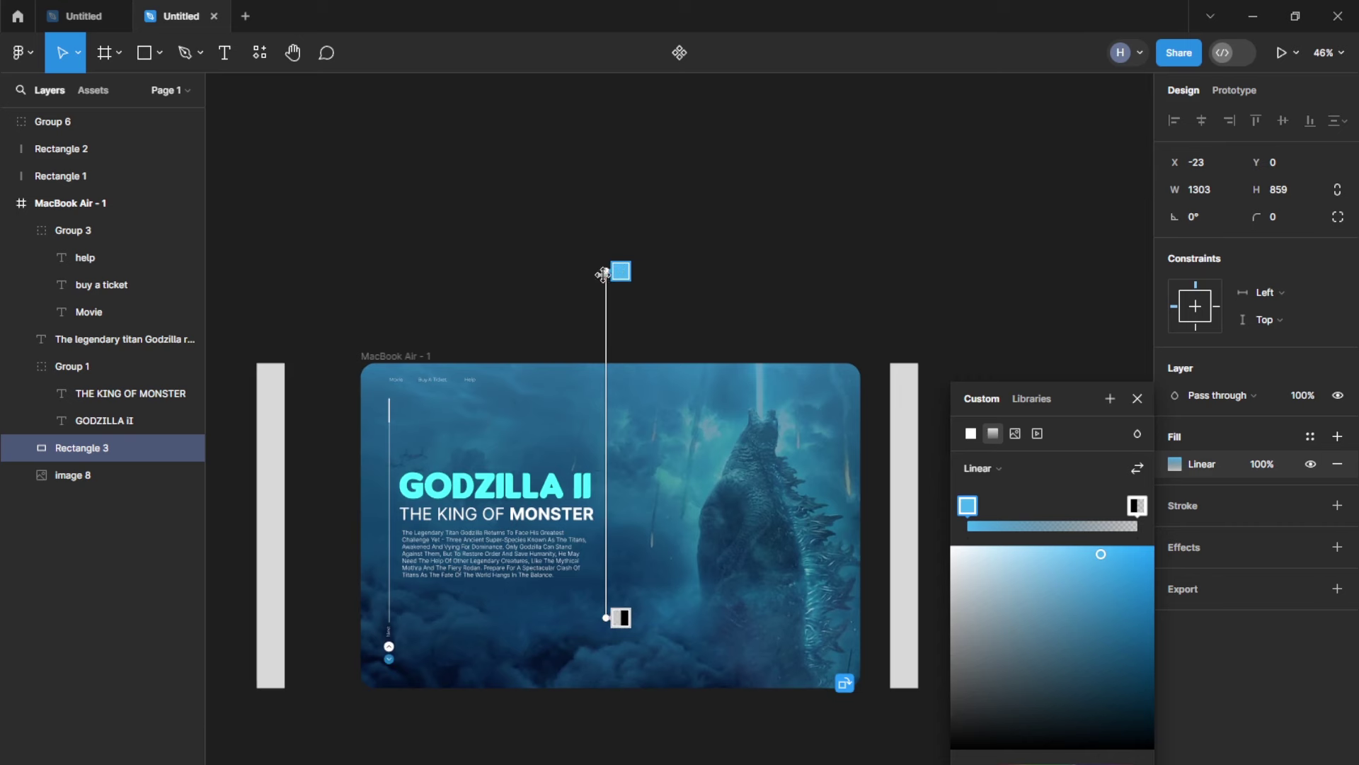
{"action": "left_click_drag", "start_coordinate": [603, 274], "coordinate": [606, 302]}
{"action": "left_click", "coordinate": [766, 308]}
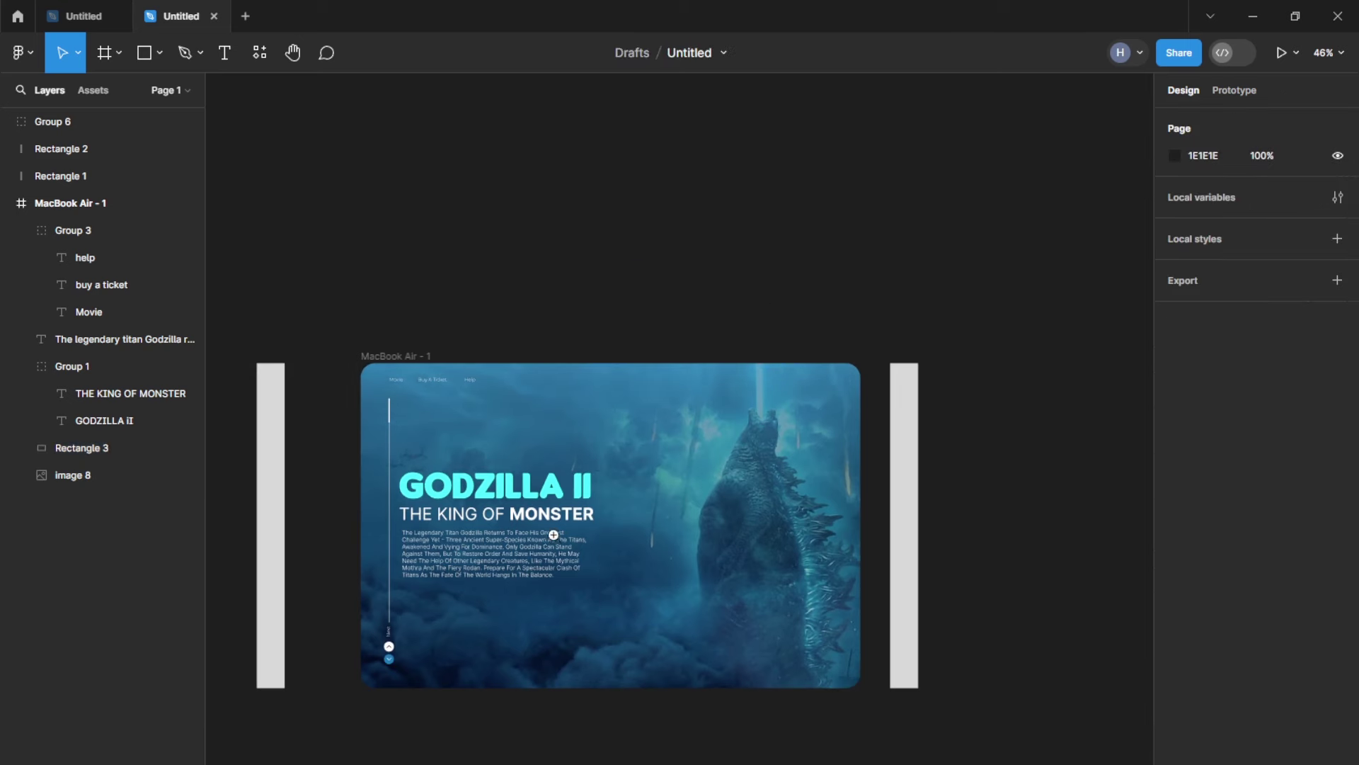
{"action": "scroll", "coordinate": [553, 535], "scroll_direction": "down", "scroll_amount": 2}
{"action": "left_click", "coordinate": [746, 330]}
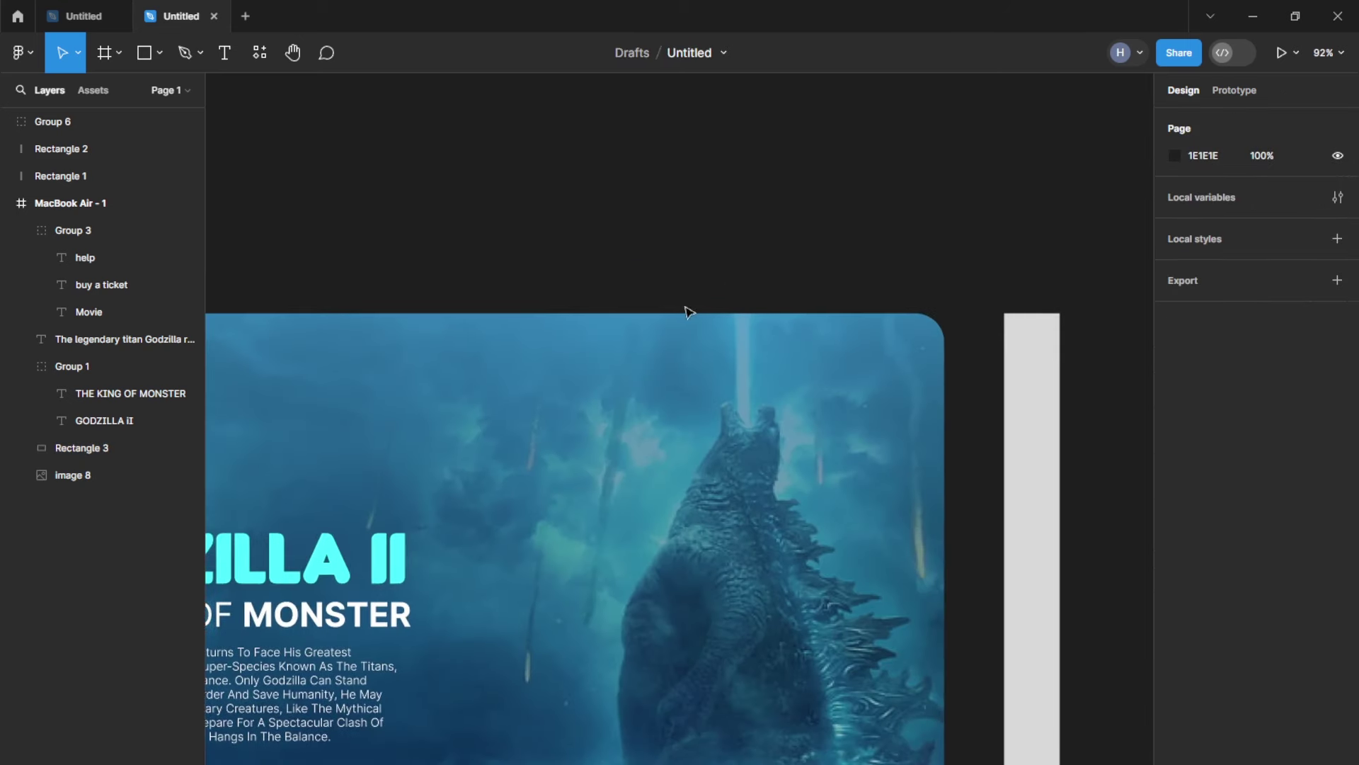
Step: Insert search and menu icons from the Iconoir plugin and delete the unwanted Instagram icon
{"action": "left_click", "coordinate": [259, 53]}
{"action": "left_click", "coordinate": [446, 240]}
{"action": "left_click", "coordinate": [891, 167]}
{"action": "type", "text": "e"}
{"action": "key", "text": "BackSpace"}
{"action": "type", "text": "sear"}
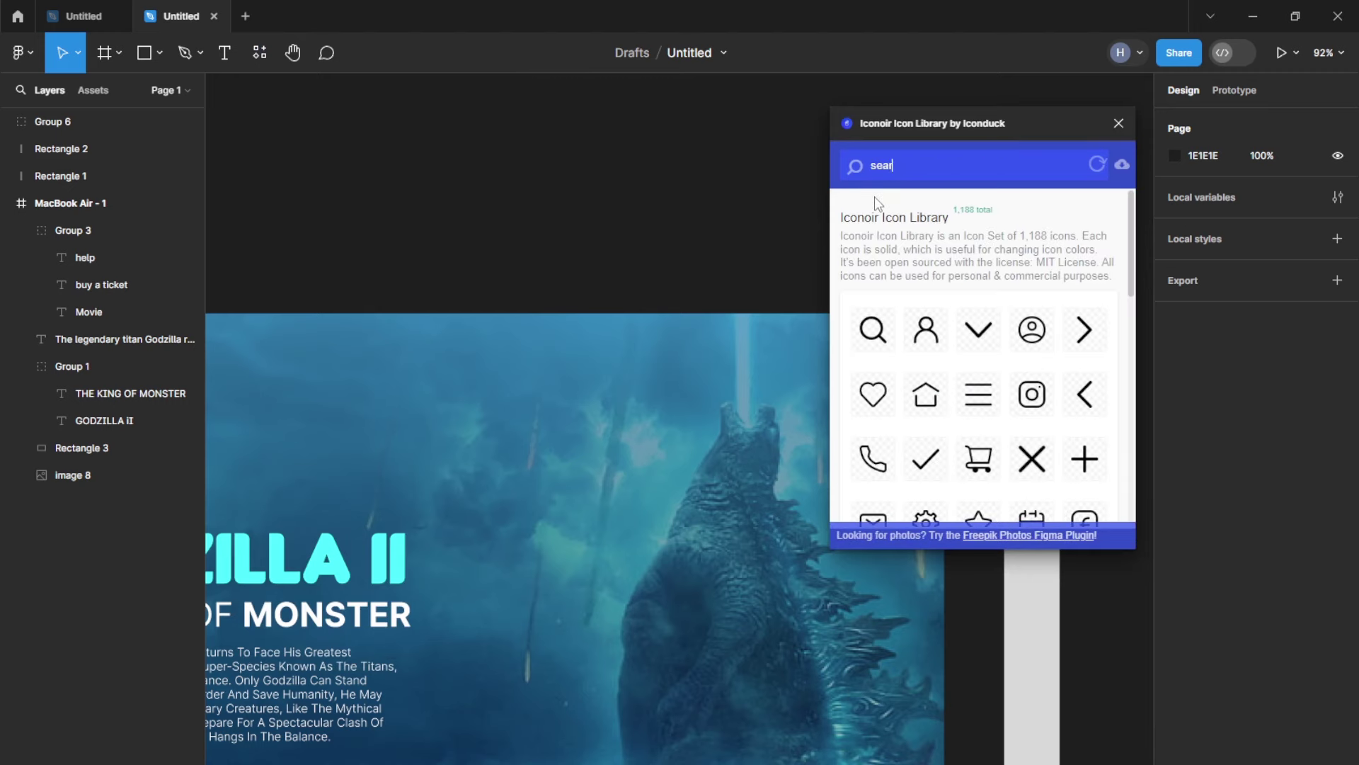
{"action": "left_click", "coordinate": [888, 330]}
{"action": "key", "text": "ctrl+plus"}
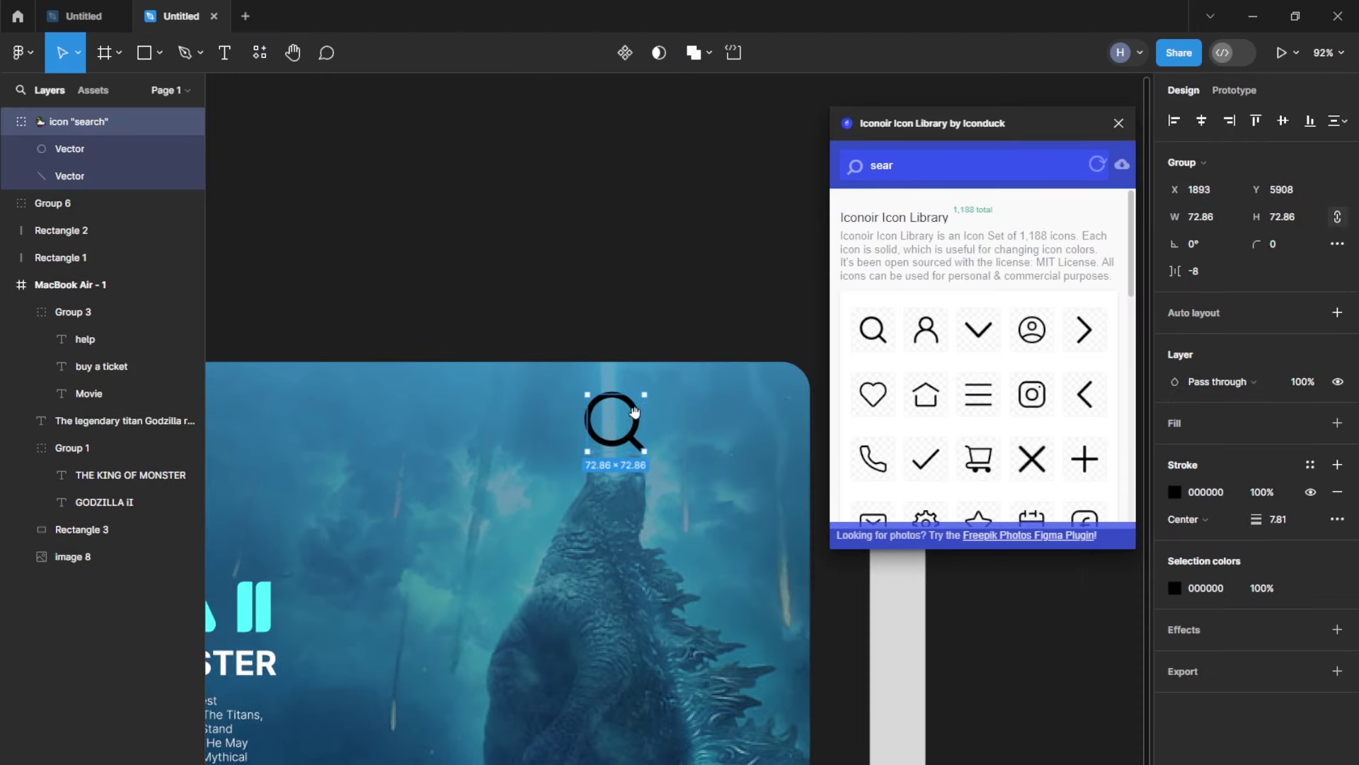
{"action": "left_click", "coordinate": [977, 395]}
{"action": "left_click", "coordinate": [1031, 394]}
{"action": "key", "text": "ctrl+minus"}
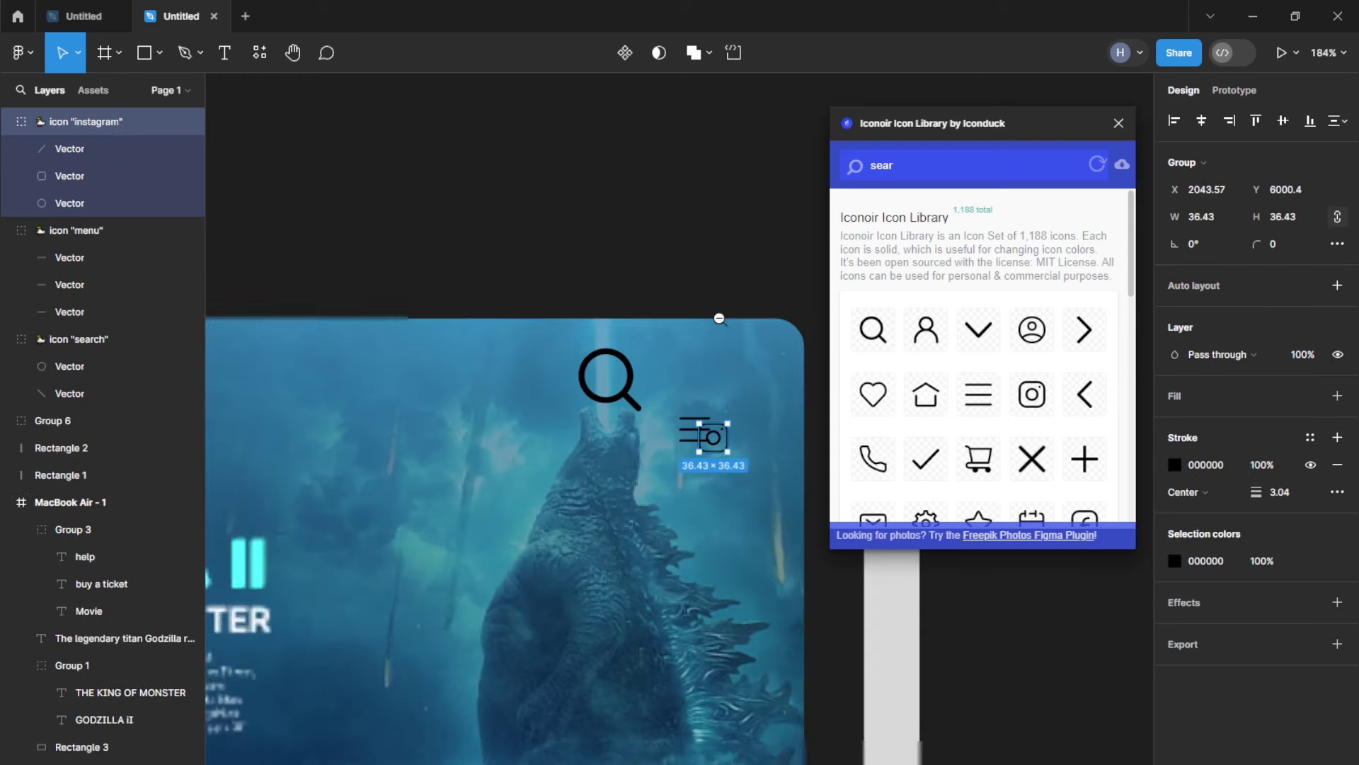
{"action": "key", "text": "Delete"}
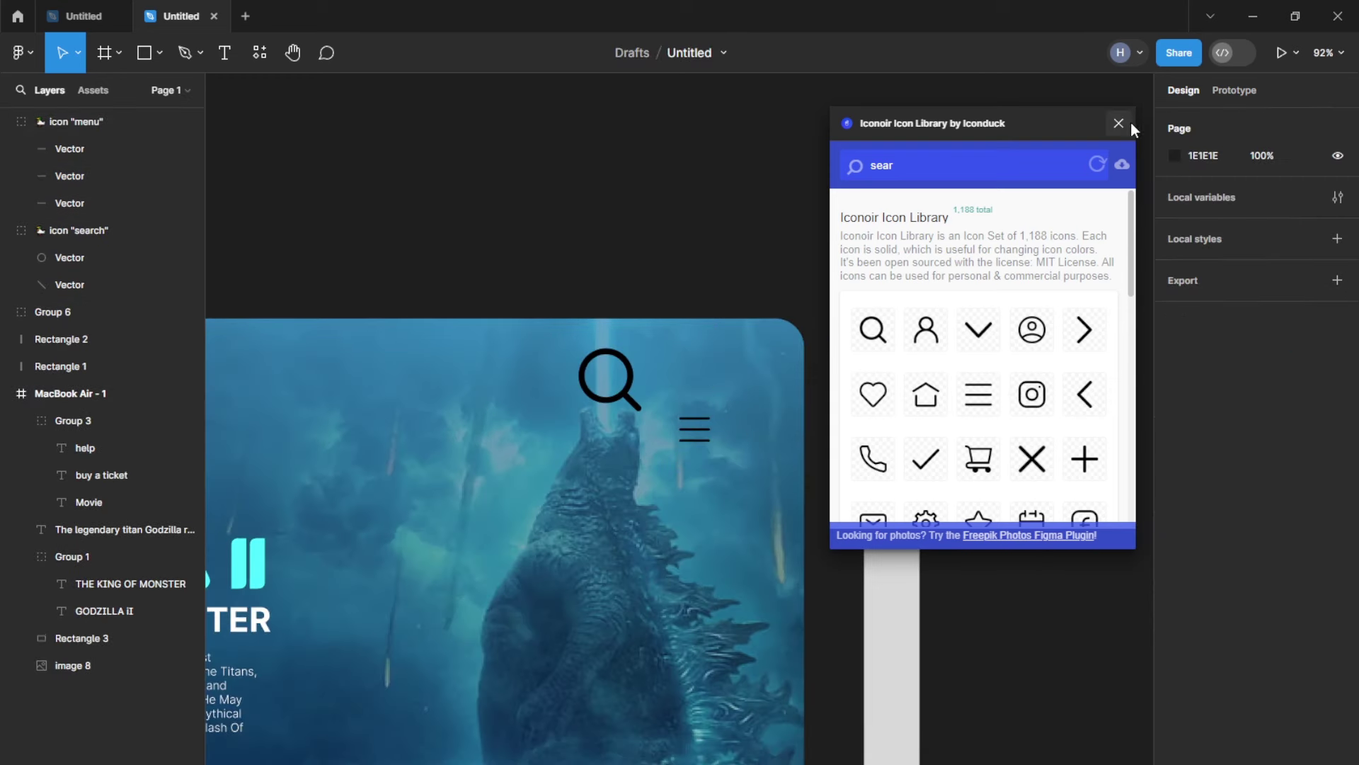
{"action": "left_click", "coordinate": [1118, 123]}
Step: Scale the search icon to about 23 px and place a matching-size menu icon beside it
{"action": "key", "text": "ctrl+plus"}
{"action": "left_click", "coordinate": [618, 423]}
{"action": "key", "text": "k"}
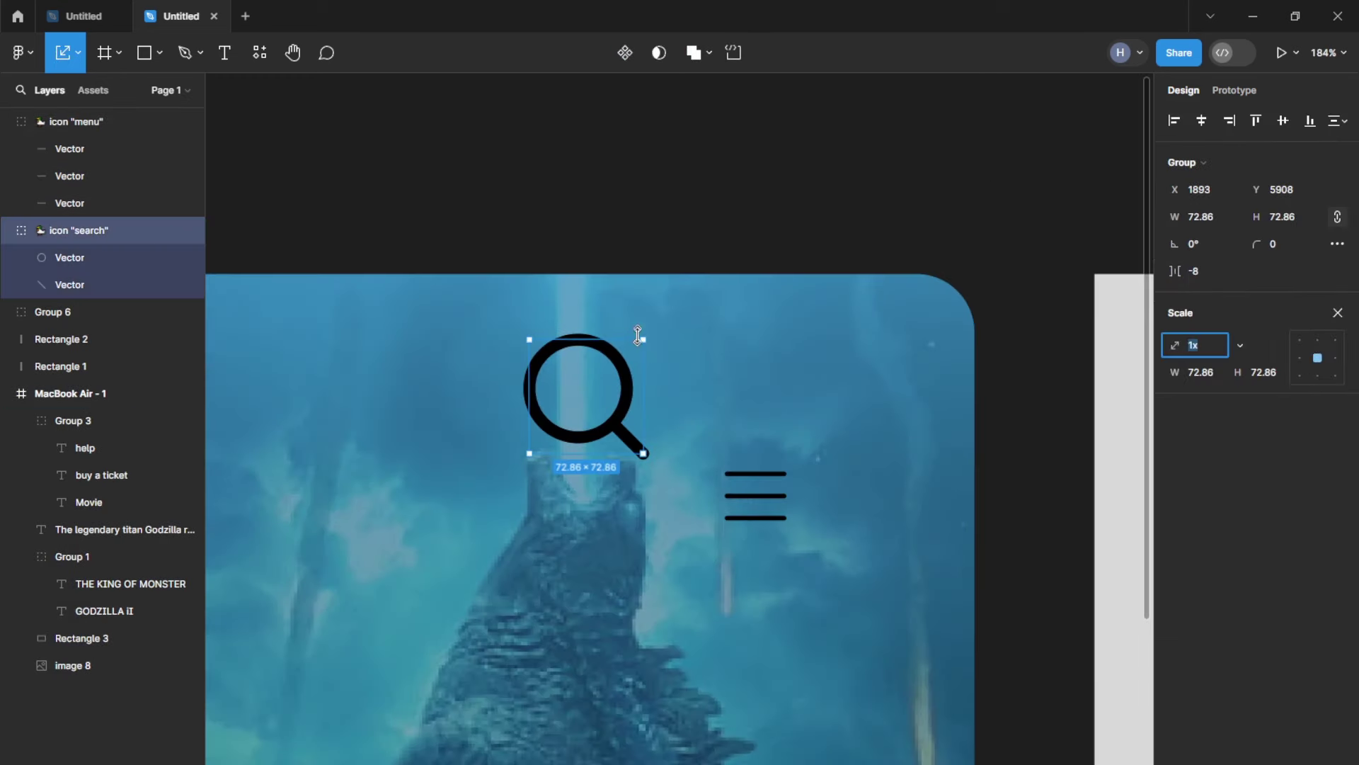
{"action": "left_click", "coordinate": [755, 496], "text": "shift"}
{"action": "key", "text": "Escape"}
{"action": "left_click", "coordinate": [616, 352]}
{"action": "left_click_drag", "start_coordinate": [644, 456], "coordinate": [609, 419]}
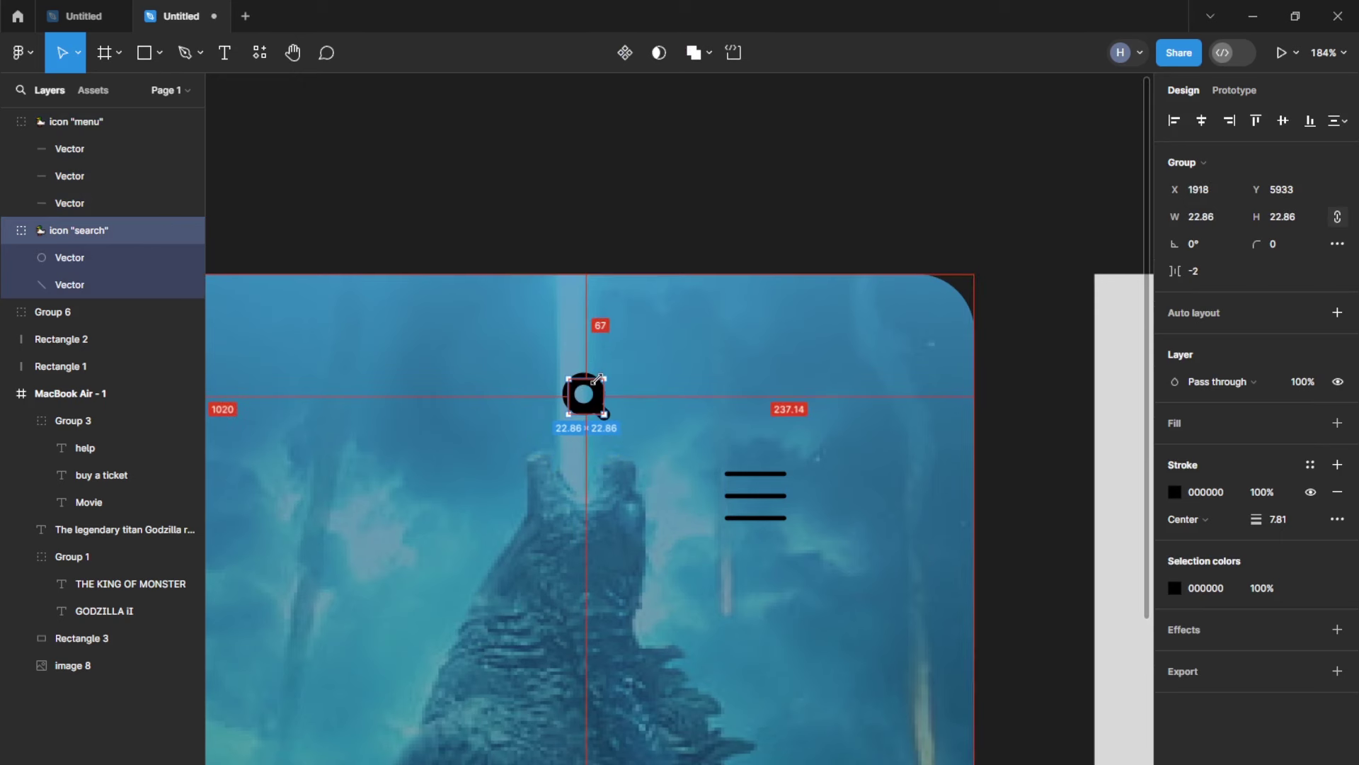
{"action": "left_click_drag", "start_coordinate": [755, 499], "coordinate": [671, 407]}
{"action": "key", "text": "ctrl+plus"}
{"action": "key", "text": "k"}
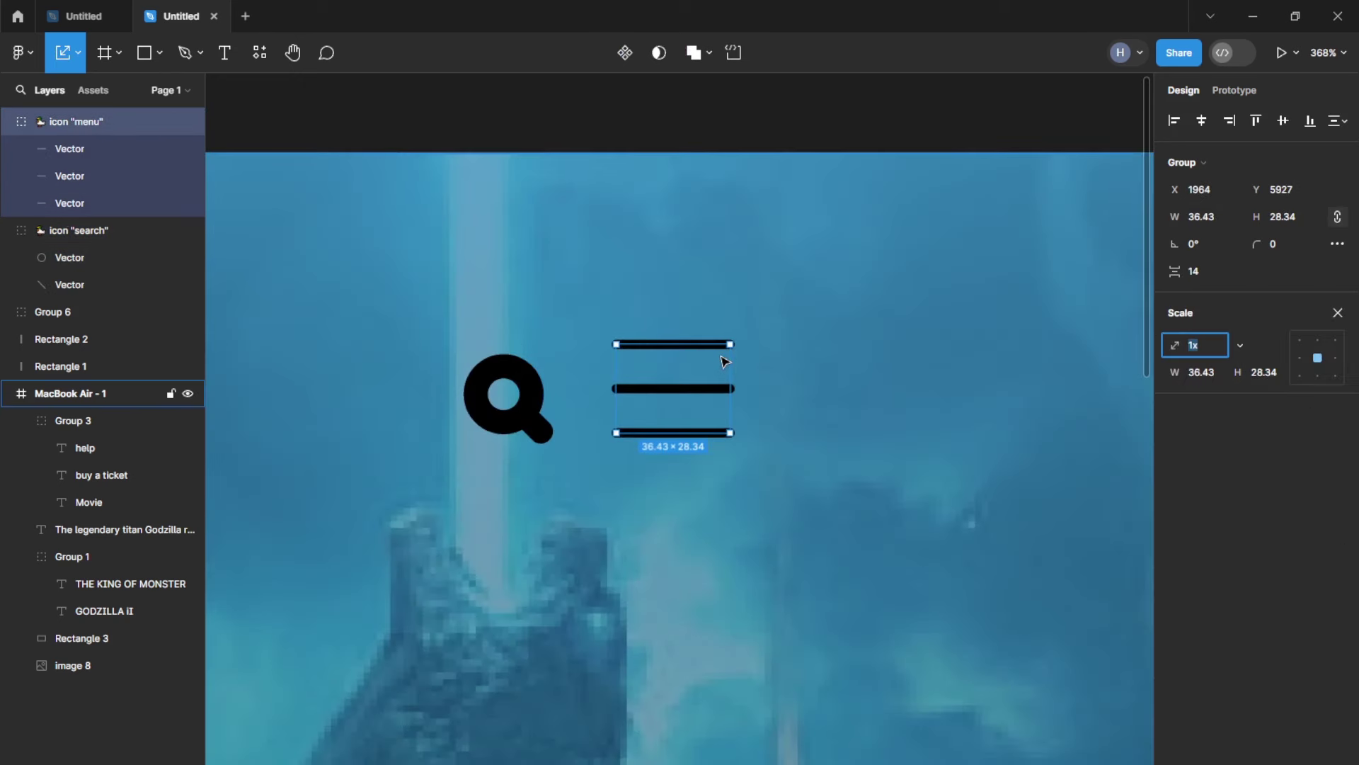
{"action": "left_click_drag", "start_coordinate": [711, 359], "coordinate": [691, 374]}
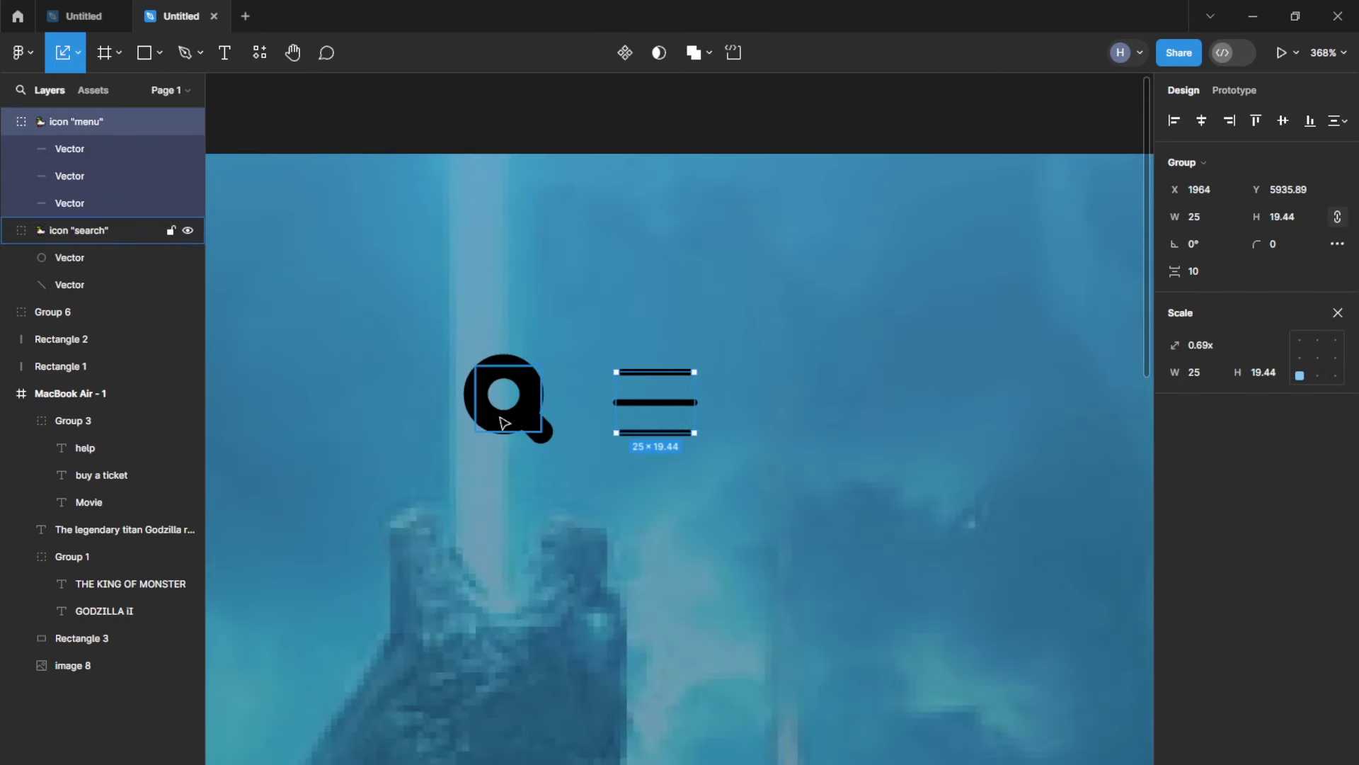
Step: Set the stroke weight of both the search and menu icons to 2
{"action": "left_click", "coordinate": [530, 412]}
{"action": "double_click", "coordinate": [531, 418]}
{"action": "key", "text": "Escape"}
{"action": "left_click", "coordinate": [695, 138]}
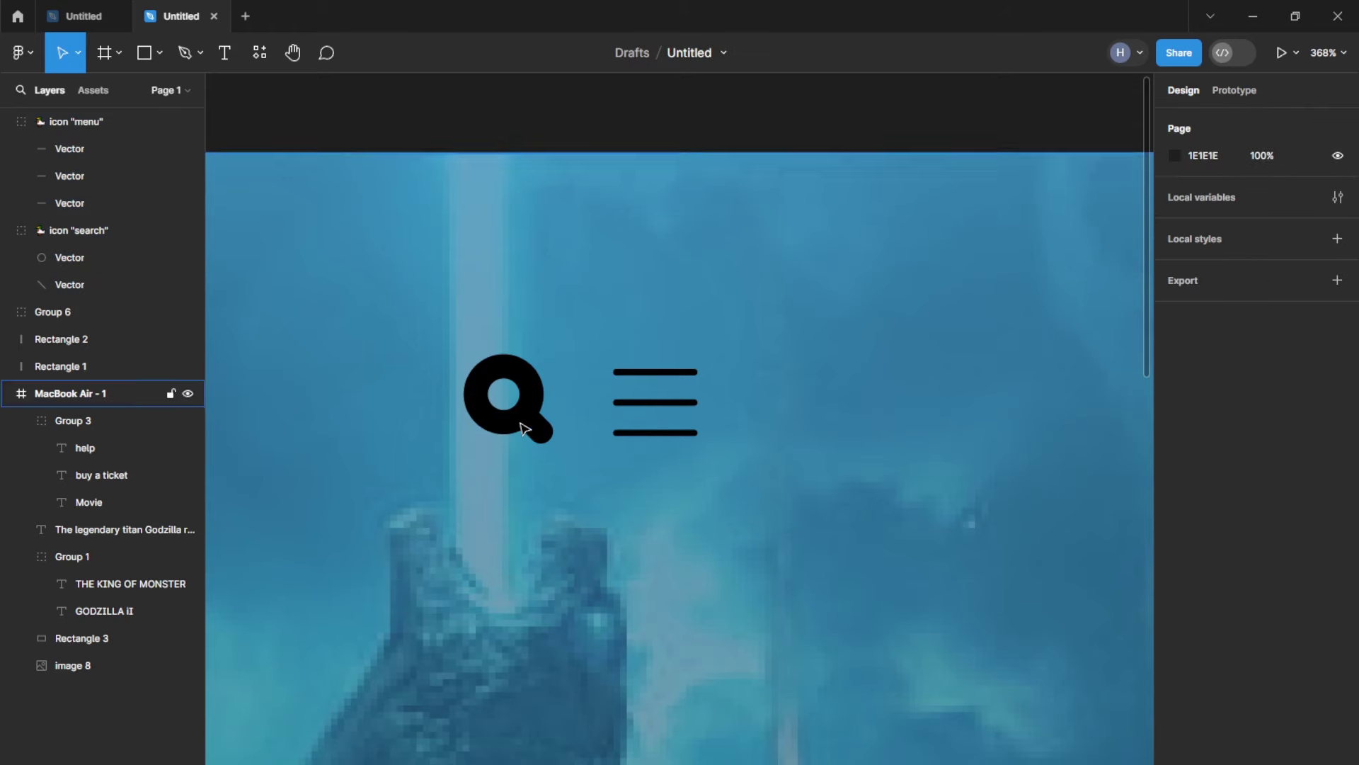
{"action": "left_click", "coordinate": [504, 362]}
{"action": "left_click", "coordinate": [1274, 519]}
{"action": "type", "text": "2"}
{"action": "key", "text": "Return"}
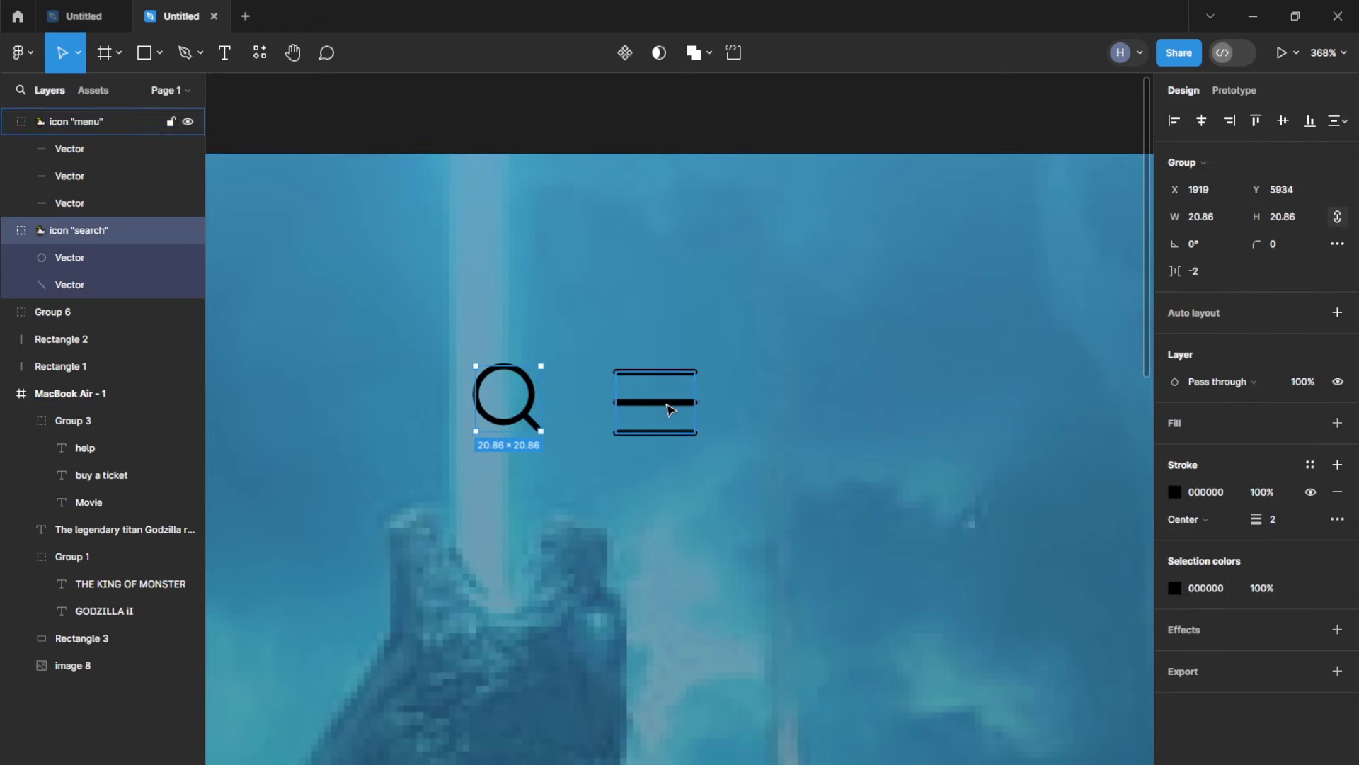
{"action": "left_click", "coordinate": [669, 409]}
{"action": "left_click", "coordinate": [1274, 519]}
{"action": "type", "text": "2"}
{"action": "key", "text": "Return"}
Step: Line the menu icon up with the search icon and make both strokes white
{"action": "scroll", "coordinate": [665, 414], "scroll_direction": "up", "scroll_amount": 3}
{"action": "left_click_drag", "start_coordinate": [666, 415], "coordinate": [666, 421]}
{"action": "scroll", "coordinate": [665, 421], "scroll_direction": "down", "scroll_amount": 5}
{"action": "left_click", "coordinate": [602, 418], "text": "shift"}
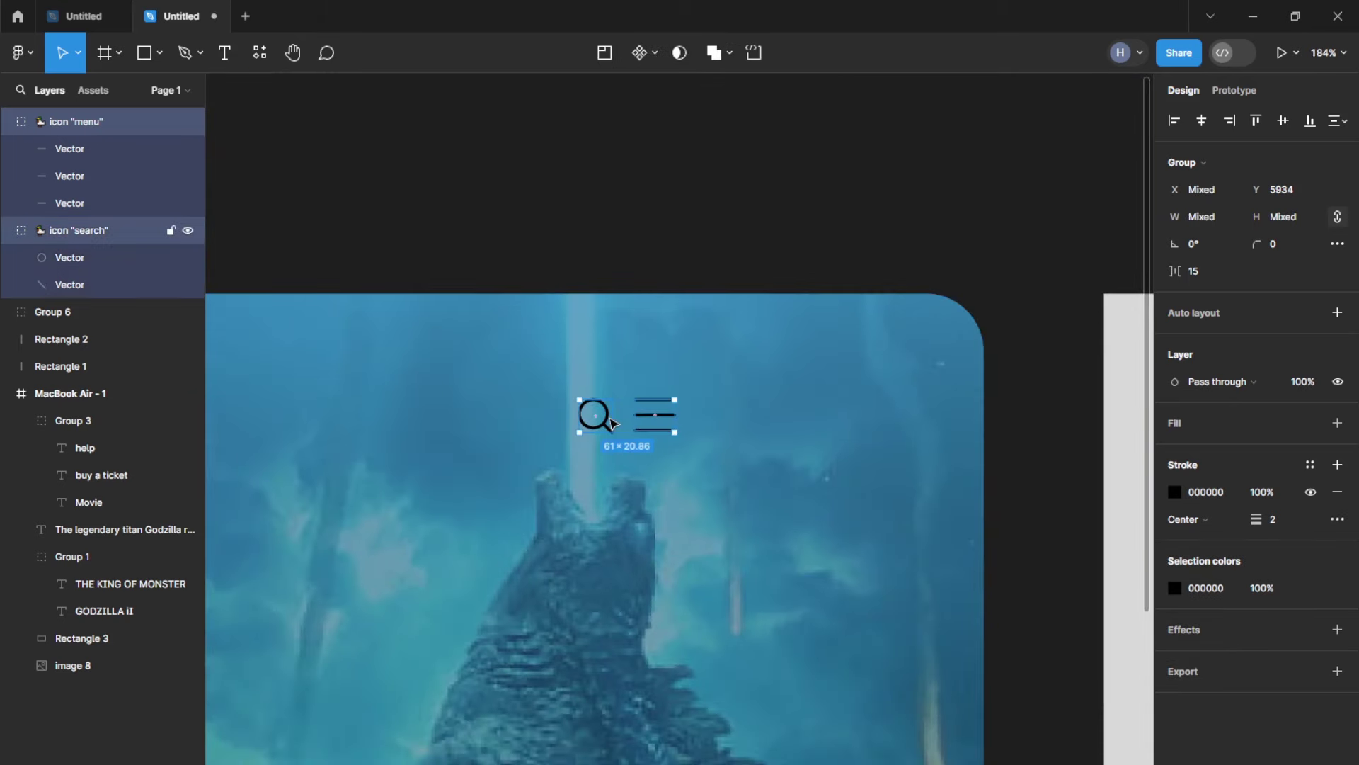
{"action": "left_click", "coordinate": [1174, 492]}
{"action": "left_click", "coordinate": [950, 545]}
Step: Move the menu icon to the frame's right edge with the search icon beside it
{"action": "scroll", "coordinate": [885, 439], "scroll_direction": "down", "scroll_amount": 3}
{"action": "scroll", "coordinate": [926, 452], "scroll_direction": "left", "scroll_amount": 2}
{"action": "scroll", "coordinate": [955, 442], "scroll_direction": "down", "scroll_amount": 1}
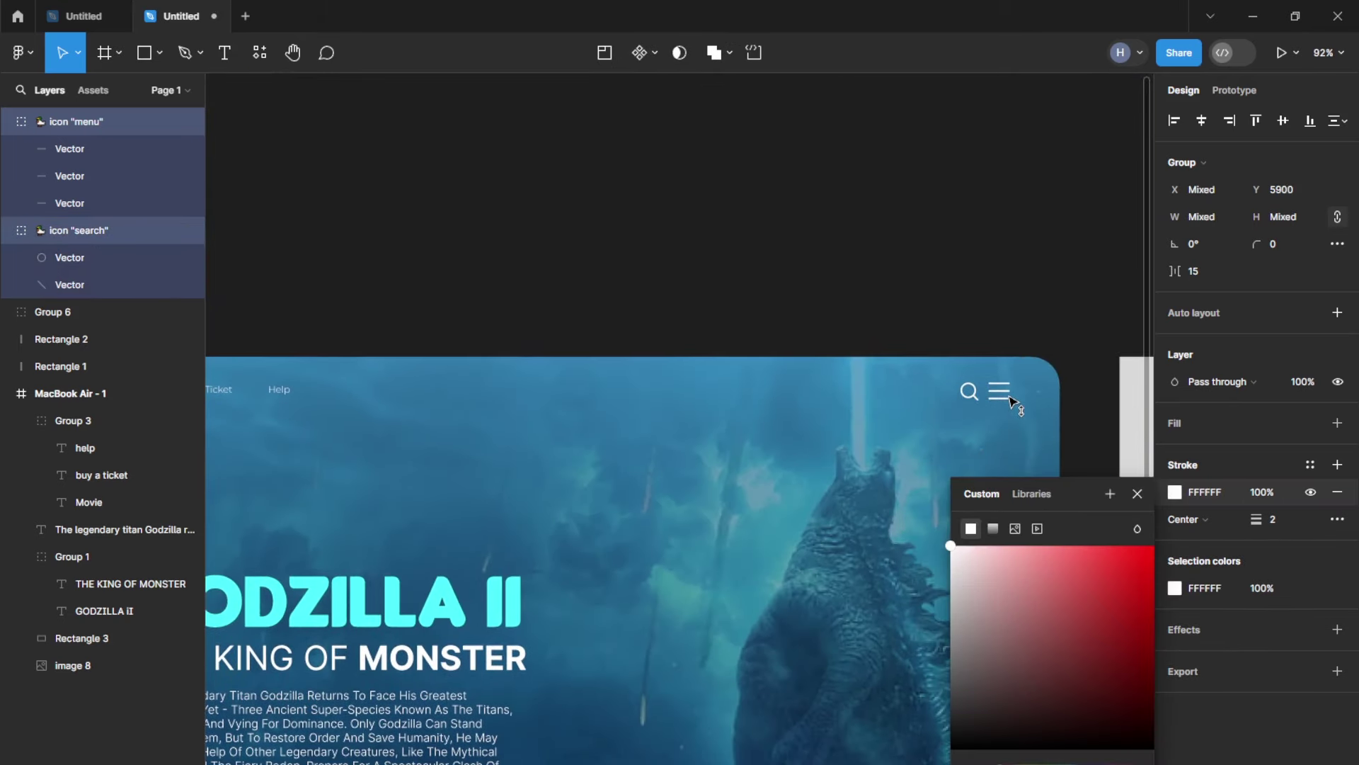
{"action": "scroll", "coordinate": [1013, 402], "scroll_direction": "down", "scroll_amount": 3}
{"action": "scroll", "coordinate": [880, 303], "scroll_direction": "up", "scroll_amount": 3}
{"action": "left_click_drag", "start_coordinate": [746, 378], "coordinate": [747, 378]}
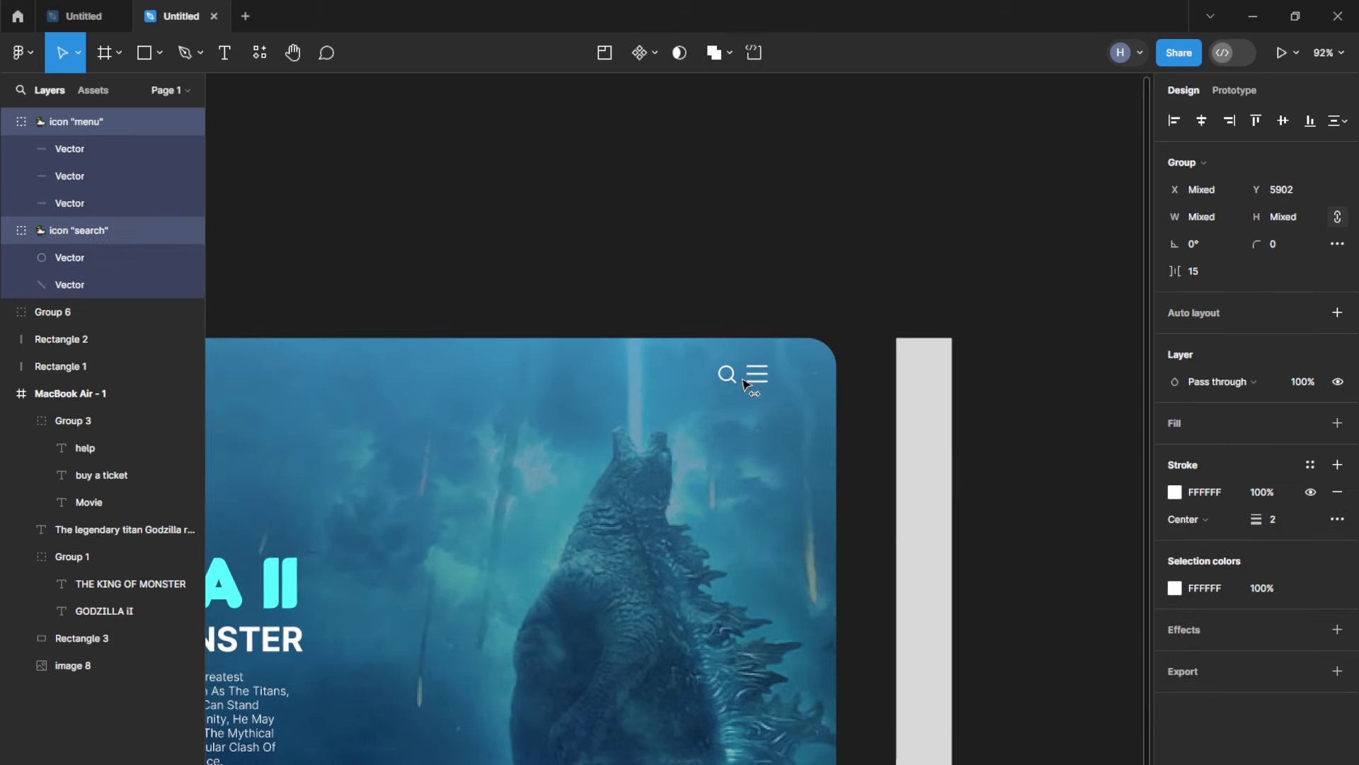
{"action": "left_click_drag", "start_coordinate": [925, 404], "coordinate": [836, 434]}
{"action": "key", "text": "ctrl+z"}
{"action": "key", "text": "Escape"}
{"action": "scroll", "coordinate": [729, 376], "scroll_direction": "up", "scroll_amount": 5}
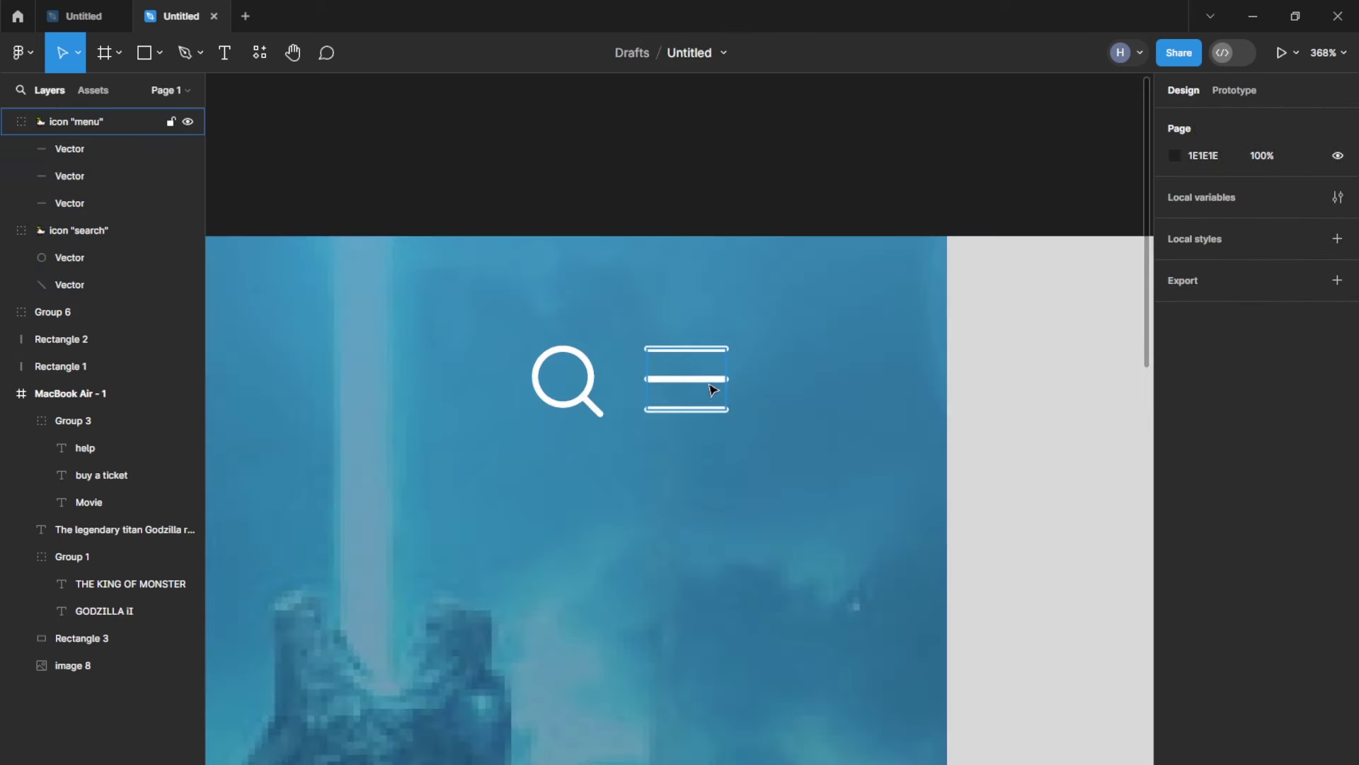
{"action": "left_click_drag", "start_coordinate": [713, 389], "coordinate": [929, 391]}
{"action": "left_click_drag", "start_coordinate": [597, 397], "coordinate": [697, 391]}
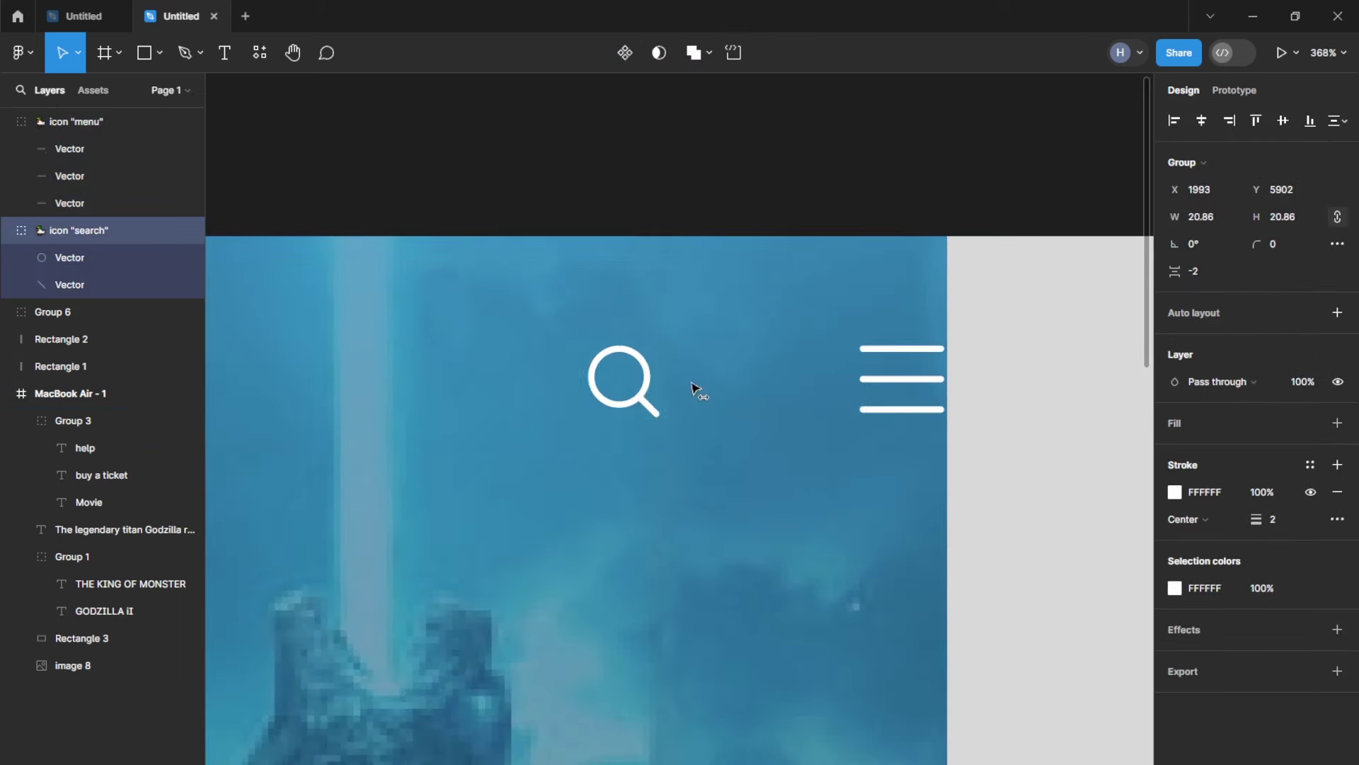
{"action": "scroll", "coordinate": [771, 388], "scroll_direction": "up", "scroll_amount": 4}
Step: Enlarge the search icon slightly to about 23 px and reapply stroke weight 2 to both icons
{"action": "key", "text": "k"}
{"action": "left_click_drag", "start_coordinate": [798, 317], "coordinate": [803, 315]}
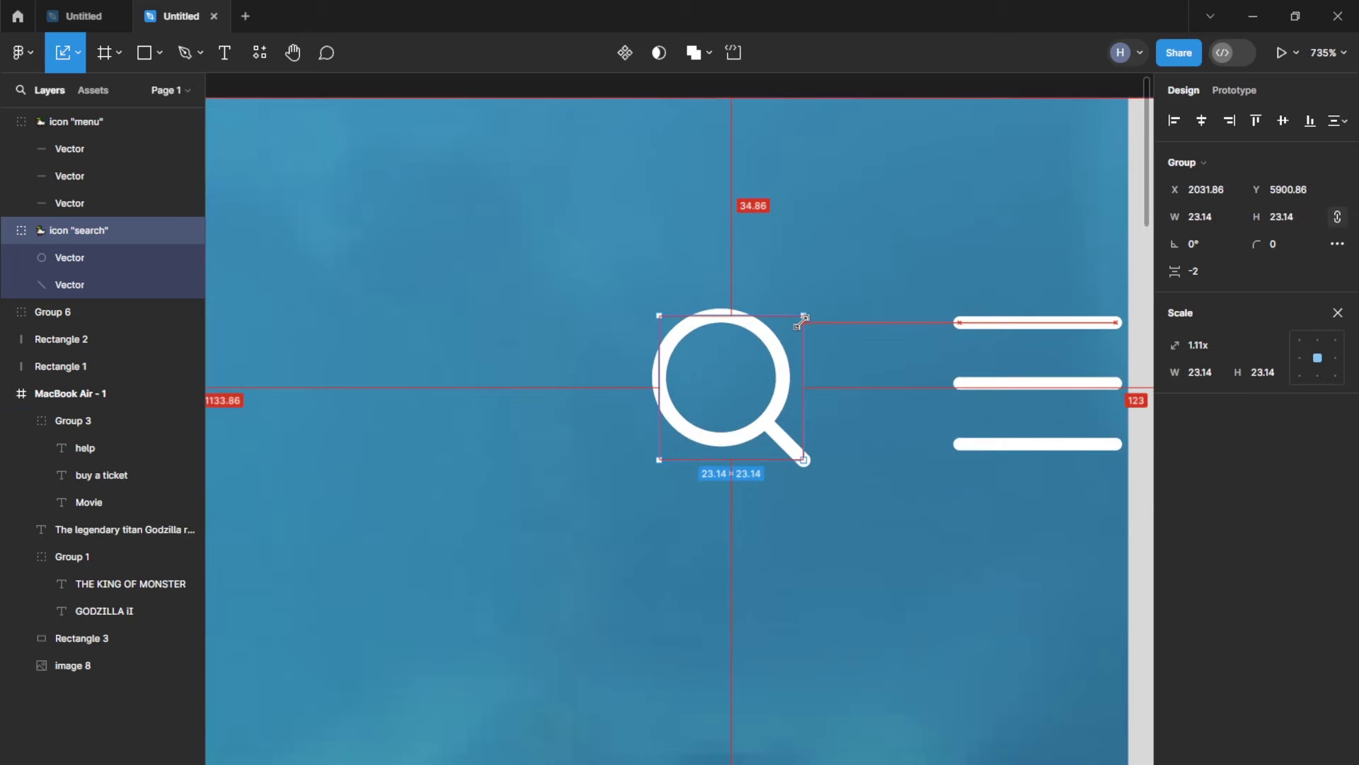
{"action": "left_click", "coordinate": [989, 393], "text": "shift"}
{"action": "key", "text": "v"}
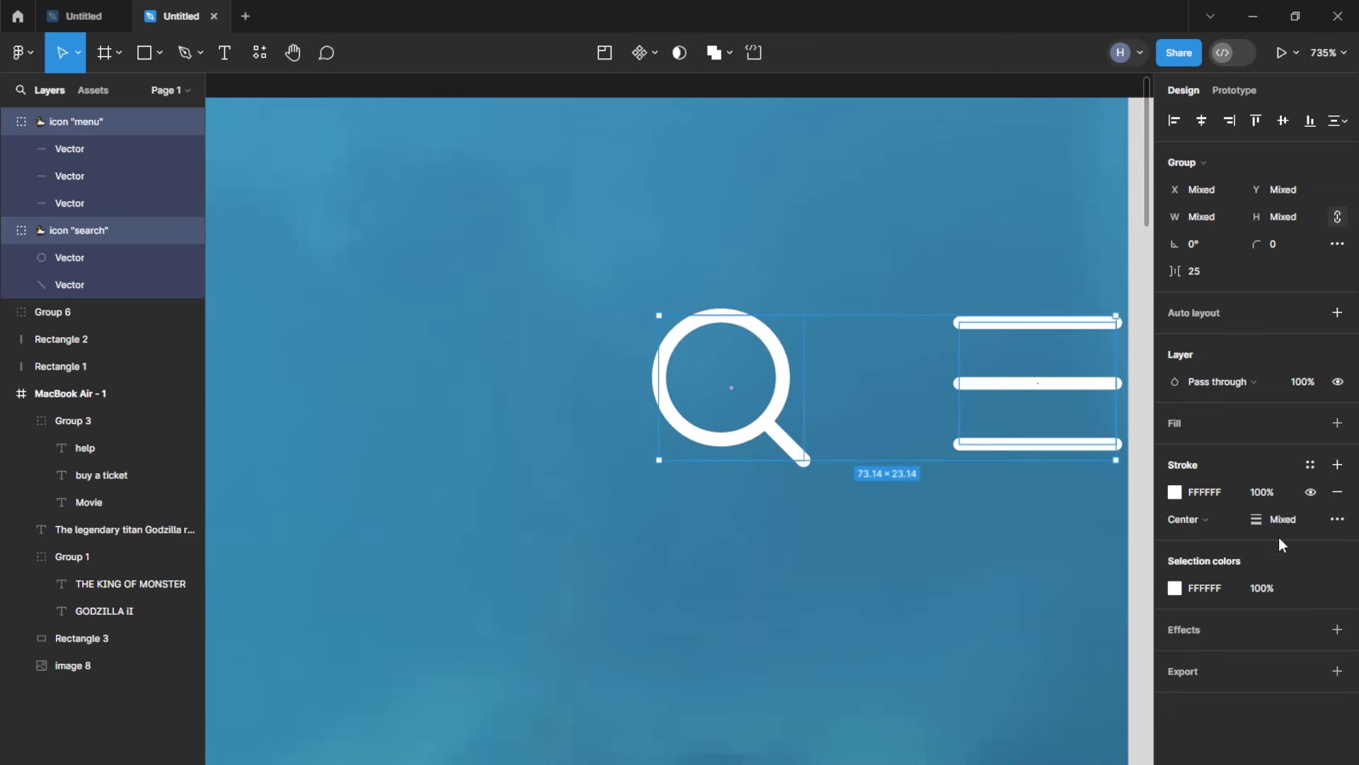
{"action": "left_click", "coordinate": [1270, 524]}
{"action": "type", "text": "2"}
{"action": "key", "text": "Return"}
{"action": "scroll", "coordinate": [797, 283], "scroll_direction": "down", "scroll_amount": 10}
{"action": "left_click", "coordinate": [794, 269]}
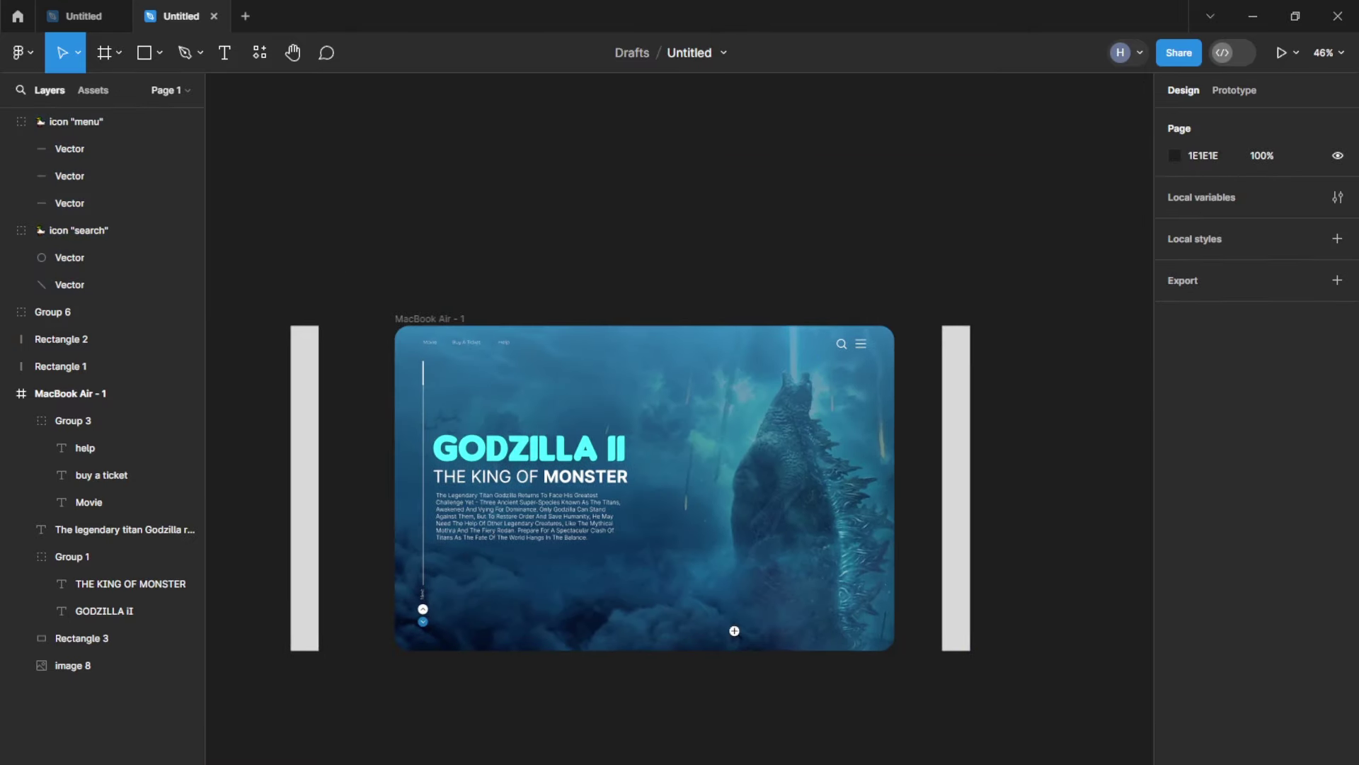
Step: Draw a new rectangle at the banner's bottom-right and add a text box
{"action": "scroll", "coordinate": [735, 630], "scroll_direction": "up", "scroll_amount": 5}
{"action": "left_click_drag", "start_coordinate": [625, 510], "coordinate": [957, 675]}
{"action": "scroll", "coordinate": [680, 690], "scroll_direction": "down", "scroll_amount": 5}
{"action": "scroll", "coordinate": [733, 676], "scroll_direction": "up", "scroll_amount": 5}
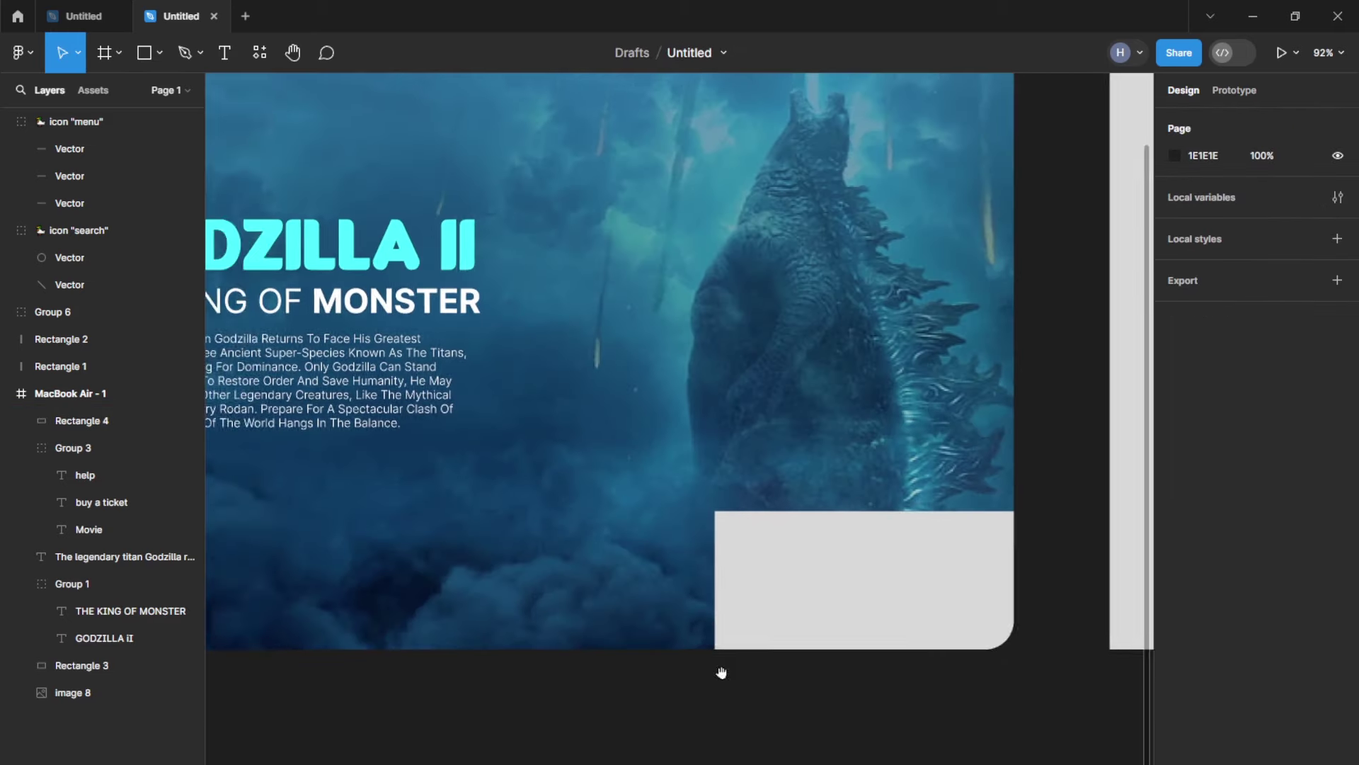
{"action": "key", "text": "t"}
{"action": "left_click", "coordinate": [662, 561]}
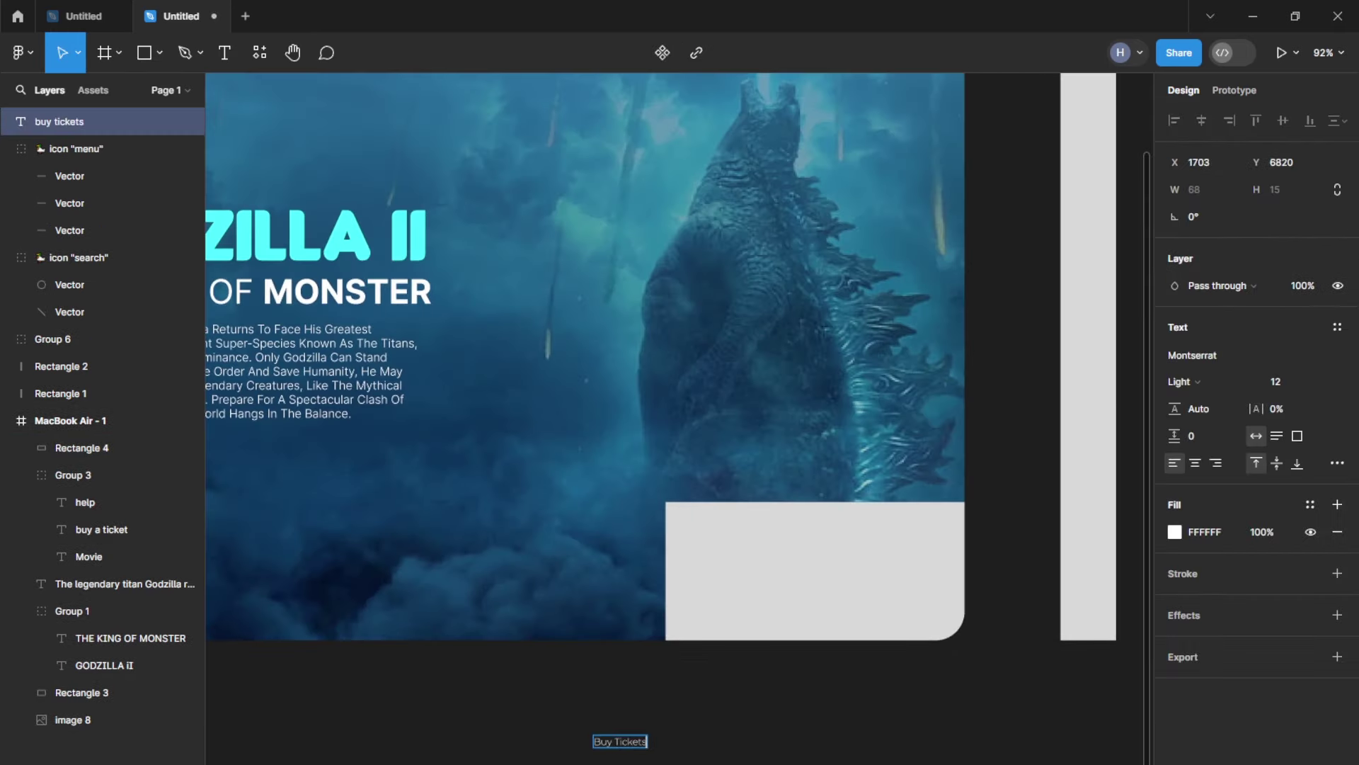
Step: Place the Buy Tickets text inside the blue Rectangle 4
{"action": "left_click", "coordinate": [774, 542]}
{"action": "scroll", "coordinate": [774, 541], "scroll_direction": "down", "scroll_amount": 5}
{"action": "scroll", "coordinate": [579, 595], "scroll_direction": "up", "scroll_amount": 5}
{"action": "scroll", "coordinate": [576, 589], "scroll_direction": "up", "scroll_amount": 5}
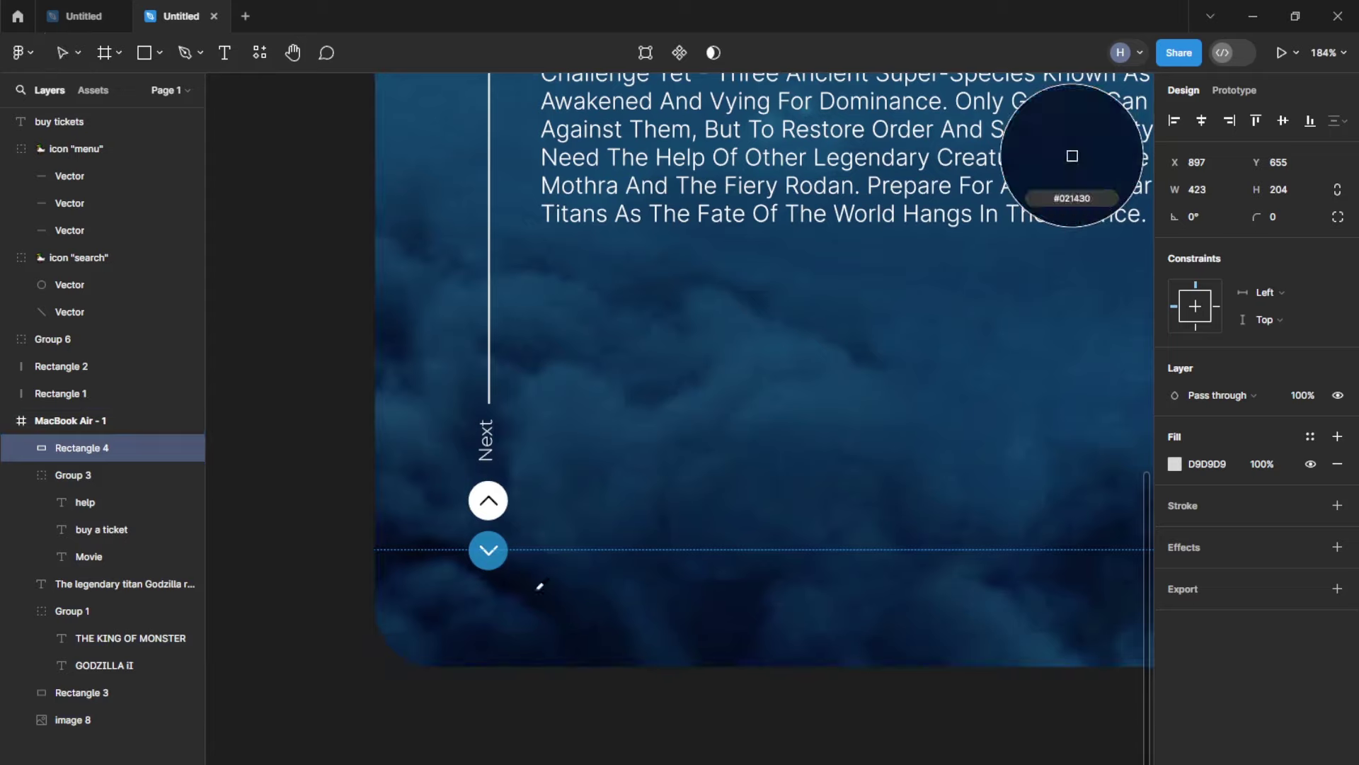
{"action": "scroll", "coordinate": [635, 545], "scroll_direction": "down", "scroll_amount": 5}
{"action": "scroll", "coordinate": [501, 737], "scroll_direction": "up", "scroll_amount": 5}
{"action": "mouse_move", "coordinate": [501, 737]}
{"action": "left_mouse_down"}
{"action": "mouse_move", "coordinate": [661, 567]}
{"action": "mouse_move", "coordinate": [740, 545]}
{"action": "left_mouse_up"}
{"action": "scroll", "coordinate": [661, 567], "scroll_direction": "up", "scroll_amount": 3}
{"action": "key", "text": "k"}
{"action": "key", "text": "v"}
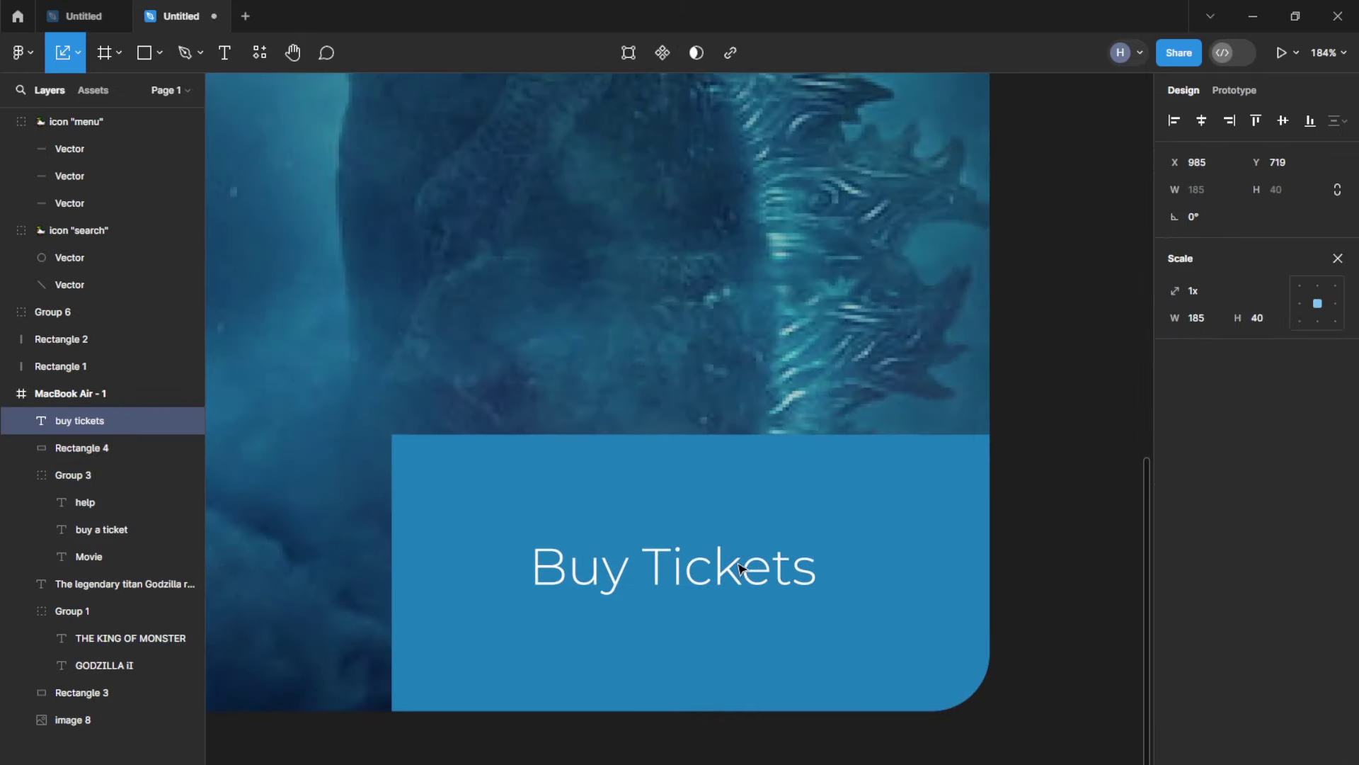
{"action": "scroll", "coordinate": [763, 569], "scroll_direction": "down", "scroll_amount": 5}
Step: Resize the button shape and move the Buy Tickets label further into it
{"action": "key", "text": "k"}
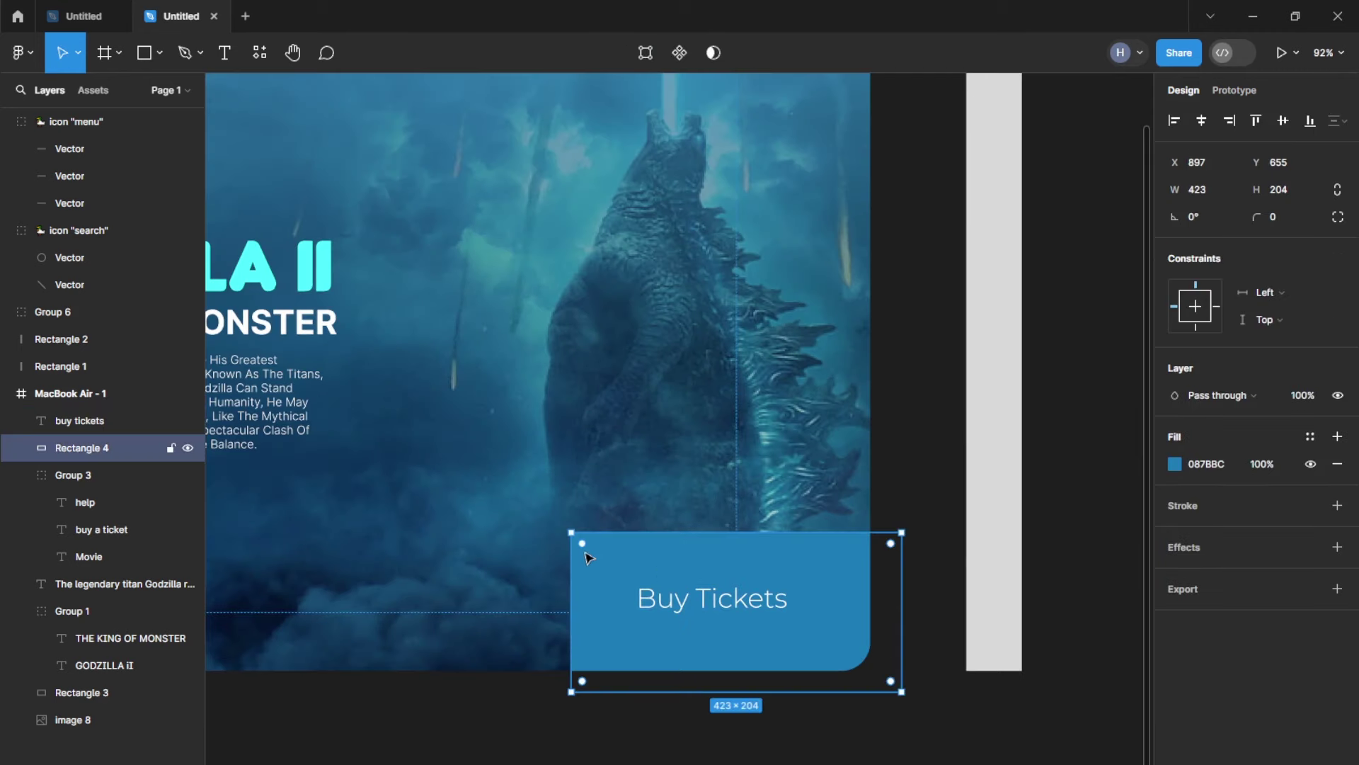
{"action": "left_click", "coordinate": [789, 750]}
{"action": "scroll", "coordinate": [783, 690], "scroll_direction": "down", "scroll_amount": 3}
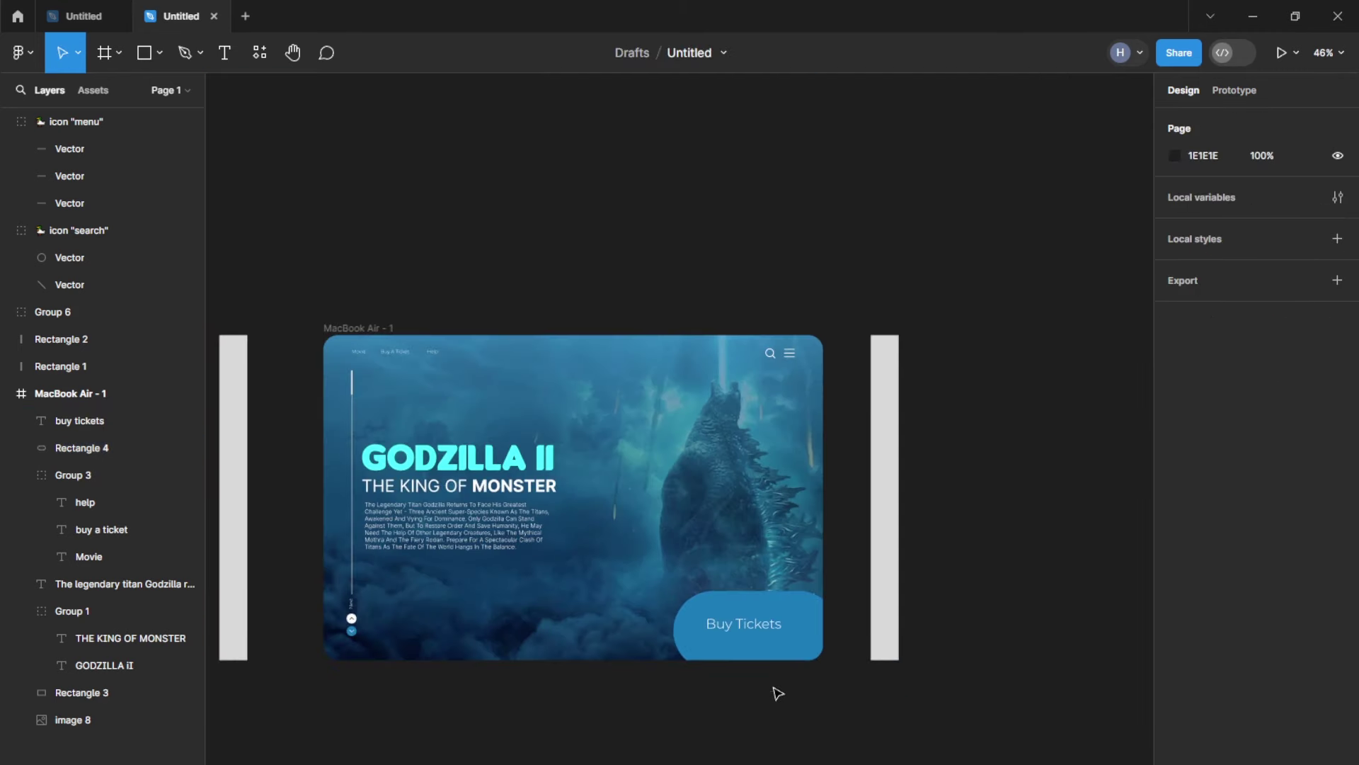
{"action": "left_click", "coordinate": [778, 630]}
{"action": "scroll", "coordinate": [779, 630], "scroll_direction": "up", "scroll_amount": 3}
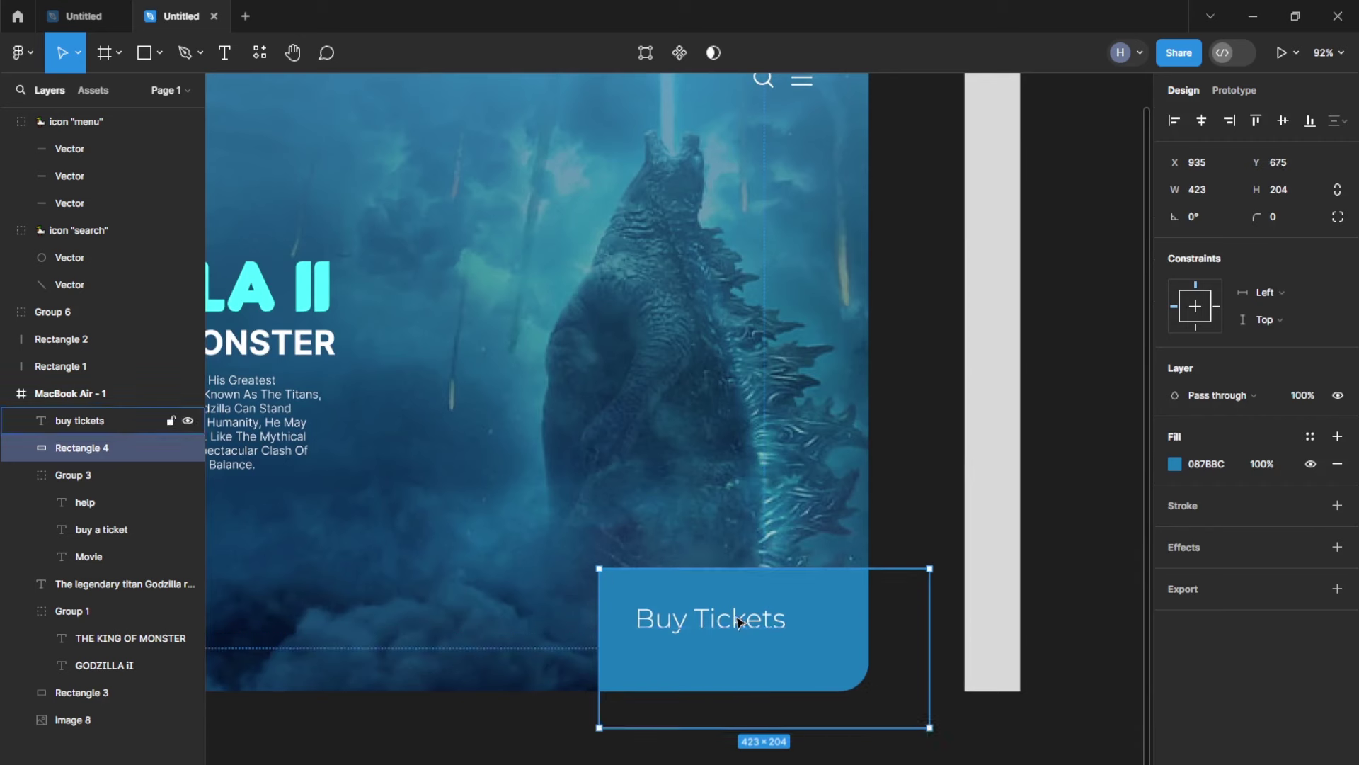
{"action": "left_click_drag", "start_coordinate": [738, 622], "coordinate": [769, 646]}
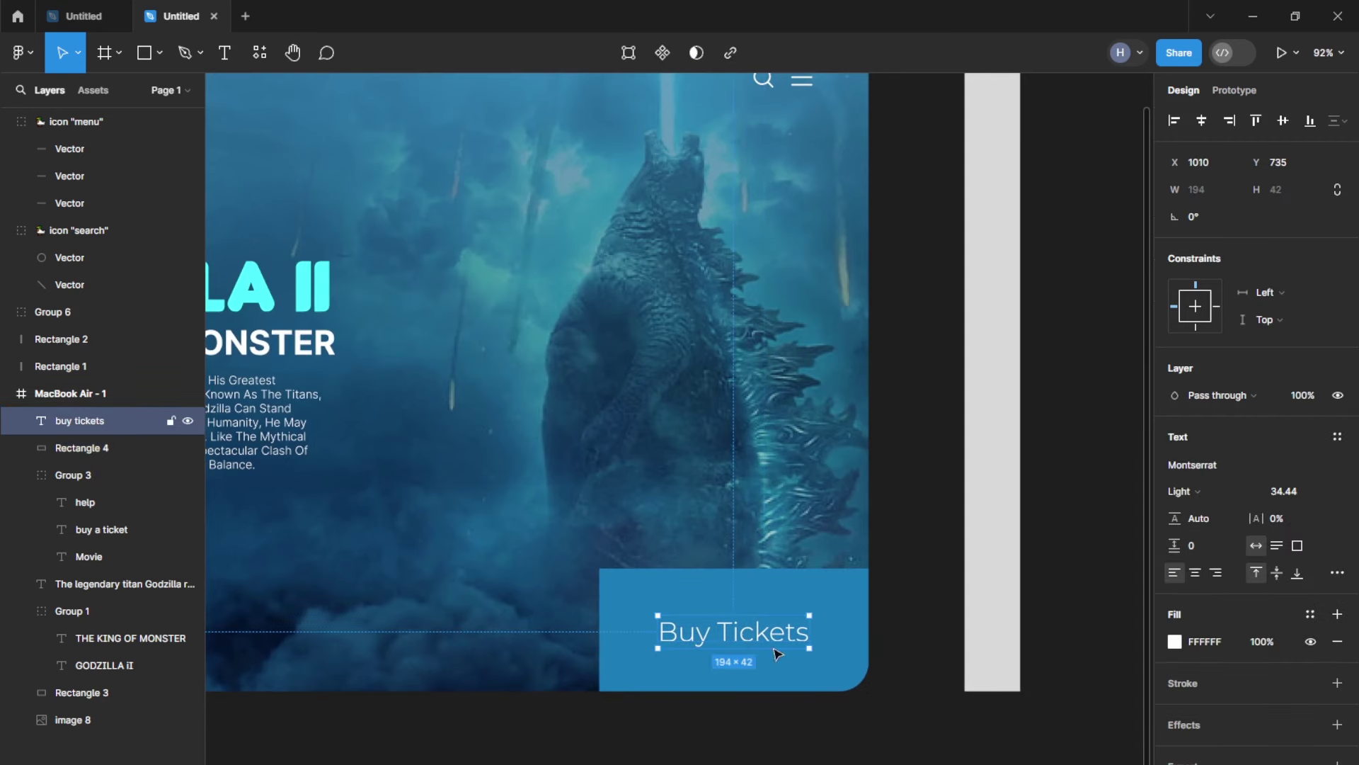
Step: Make the label uppercase and Bold, reading BUY TICKETS, centred in the button
{"action": "left_click", "coordinate": [1337, 572]}
{"action": "left_click", "coordinate": [1083, 574]}
{"action": "scroll", "coordinate": [752, 632], "scroll_direction": "up", "scroll_amount": 5}
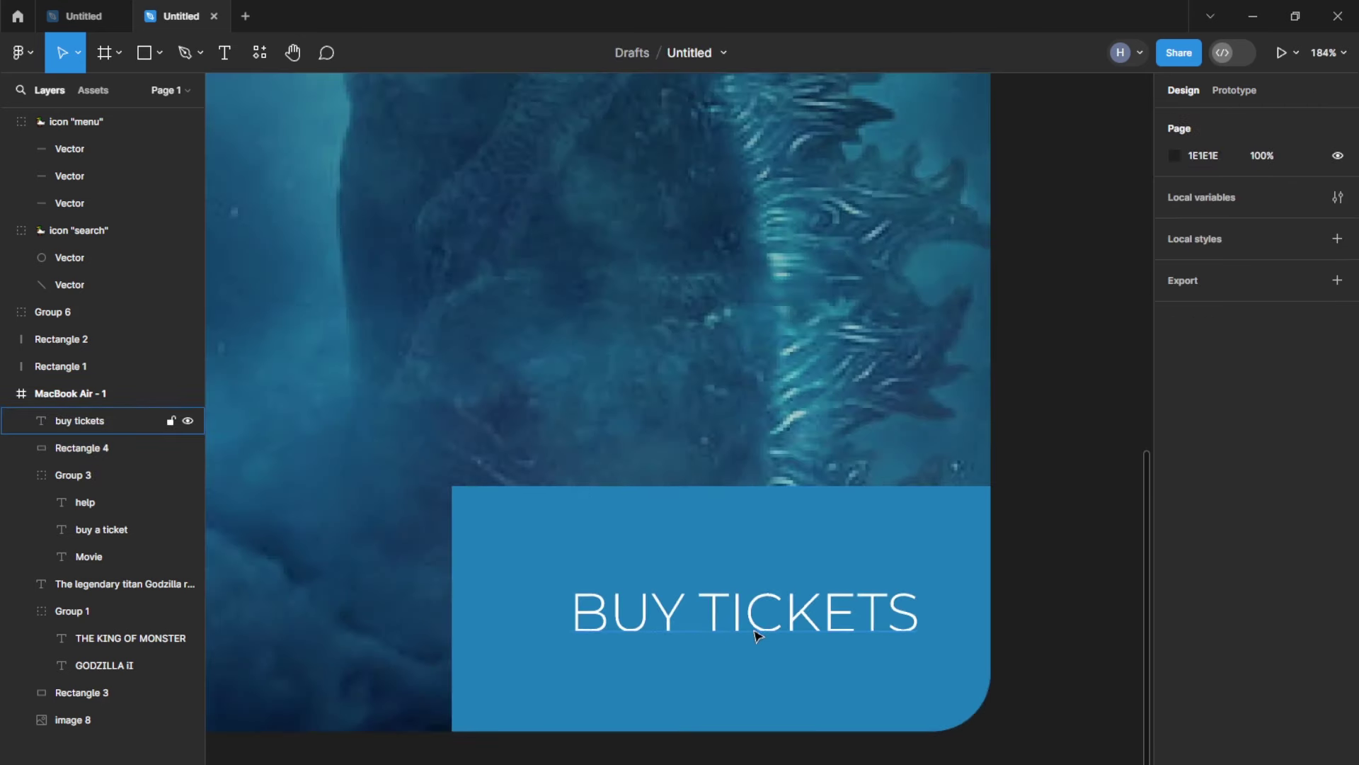
{"action": "left_click", "coordinate": [1179, 492]}
{"action": "left_click", "coordinate": [1196, 568]}
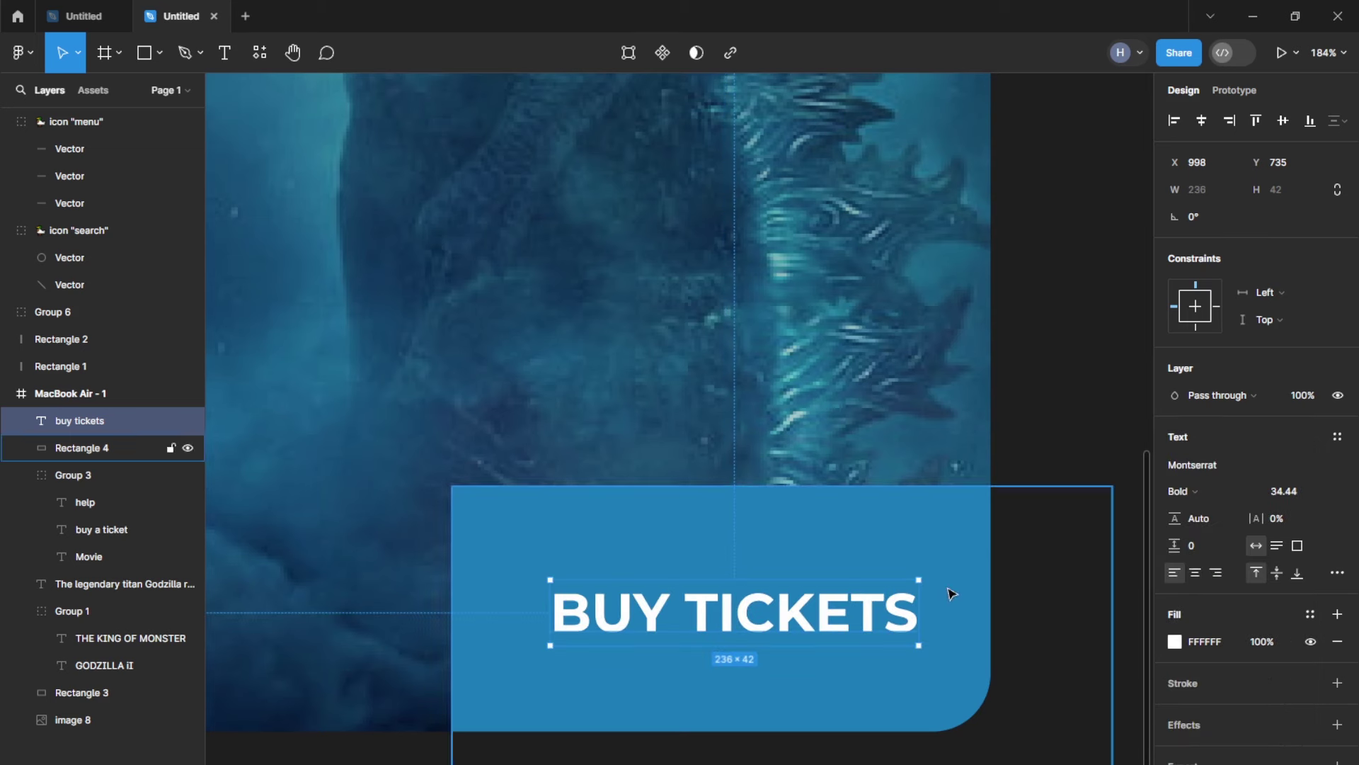
{"action": "left_click_drag", "start_coordinate": [877, 618], "coordinate": [854, 614]}
Step: Select the blue button and BUY TICKETS label together to check their alignment
{"action": "scroll", "coordinate": [852, 614], "scroll_direction": "down", "scroll_amount": 5}
{"action": "left_click", "coordinate": [887, 583]}
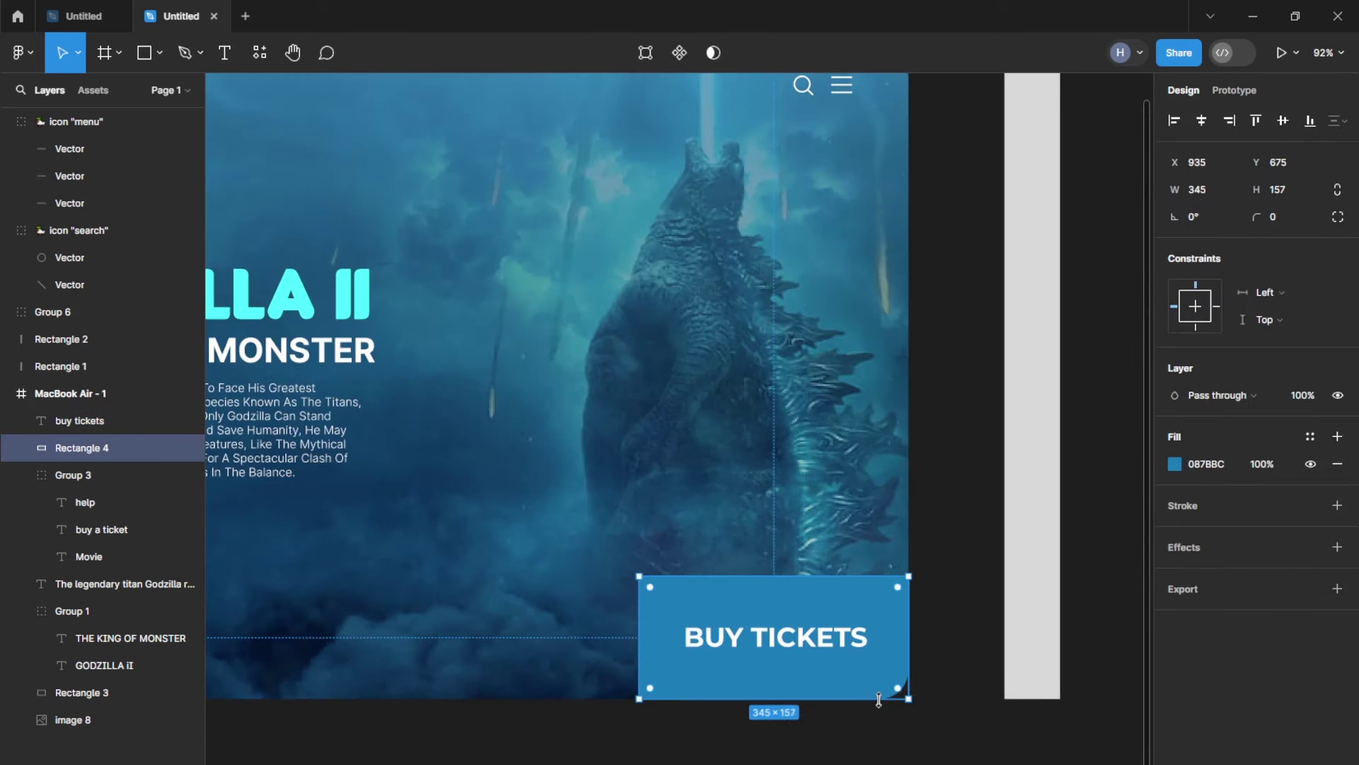
{"action": "left_click", "coordinate": [799, 635], "text": "shift"}
{"action": "scroll", "coordinate": [794, 630], "scroll_direction": "up", "scroll_amount": 5}
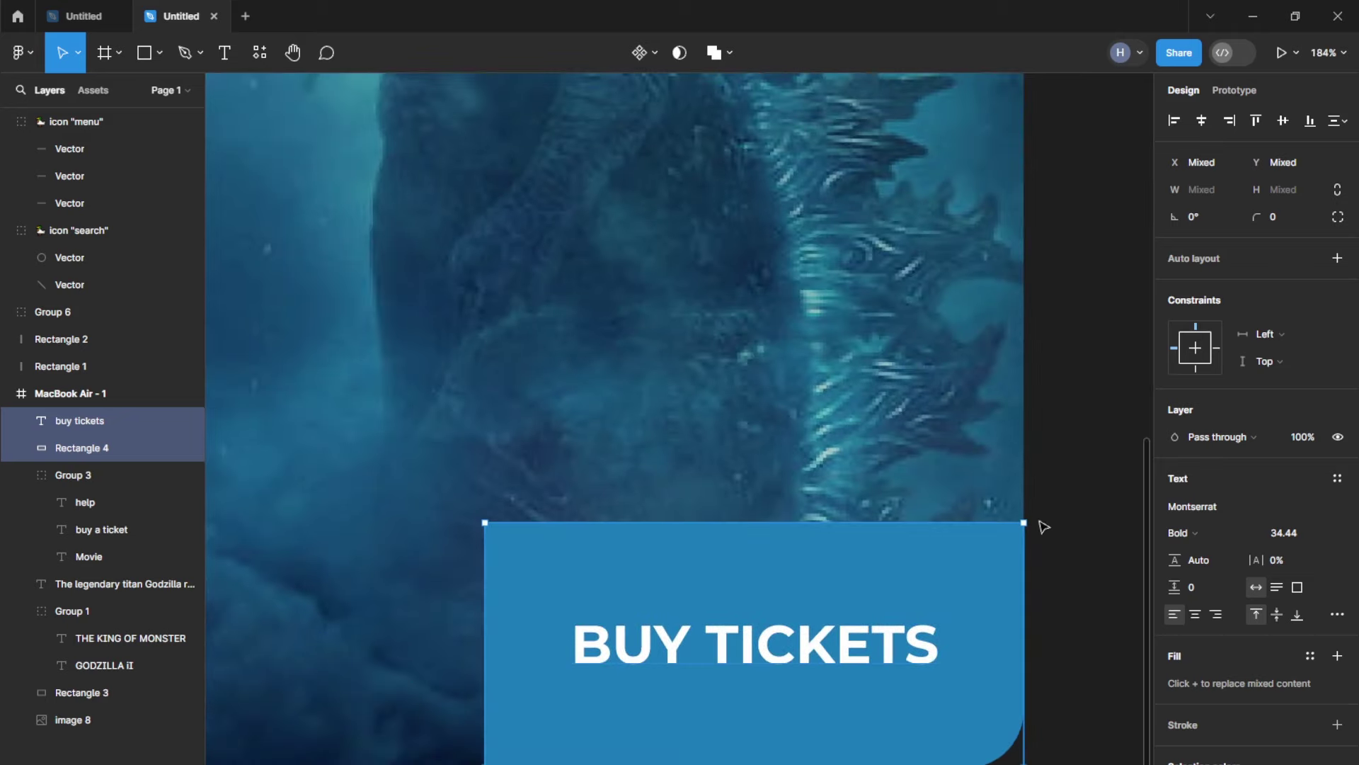
{"action": "left_click", "coordinate": [1069, 580]}
{"action": "scroll", "coordinate": [1067, 583], "scroll_direction": "down", "scroll_amount": 5}
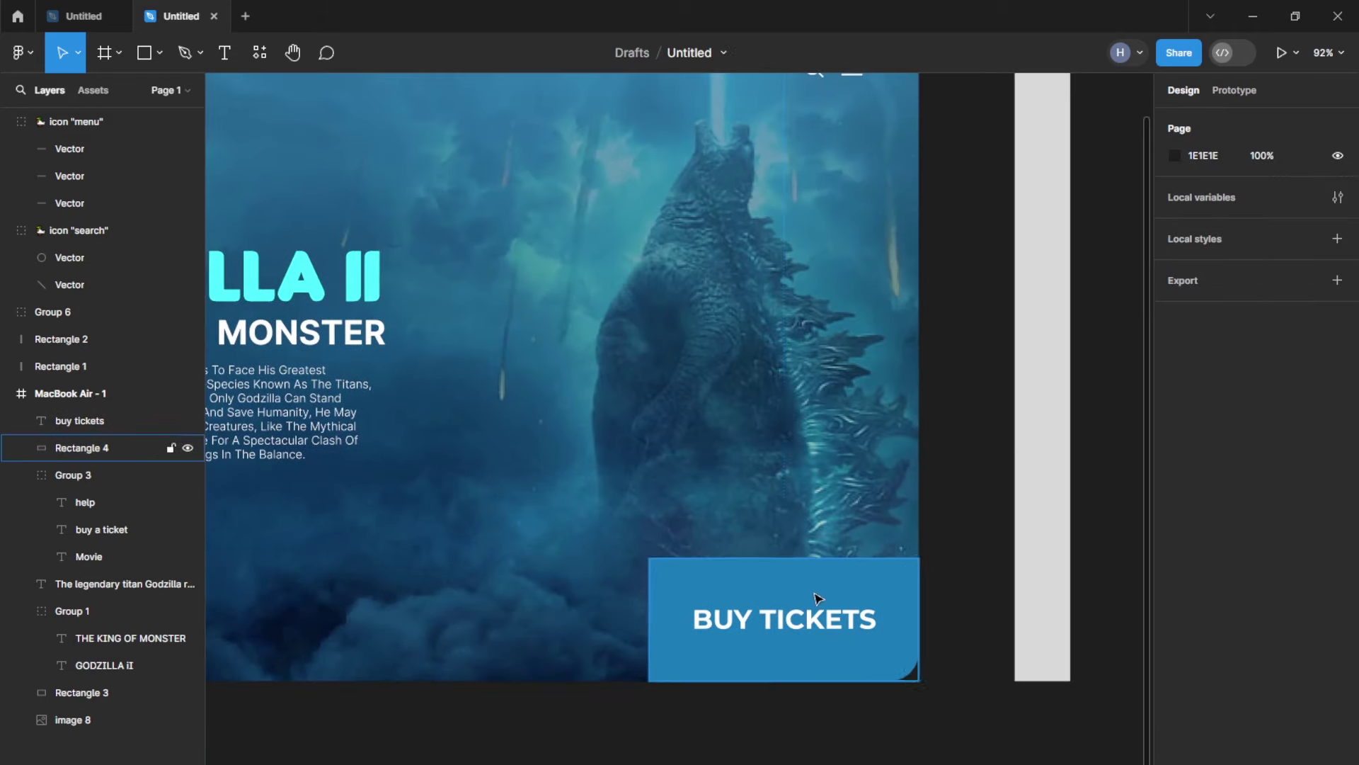
{"action": "left_click", "coordinate": [807, 596]}
{"action": "scroll", "coordinate": [853, 729], "scroll_direction": "up", "scroll_amount": 5}
{"action": "left_click", "coordinate": [778, 457]}
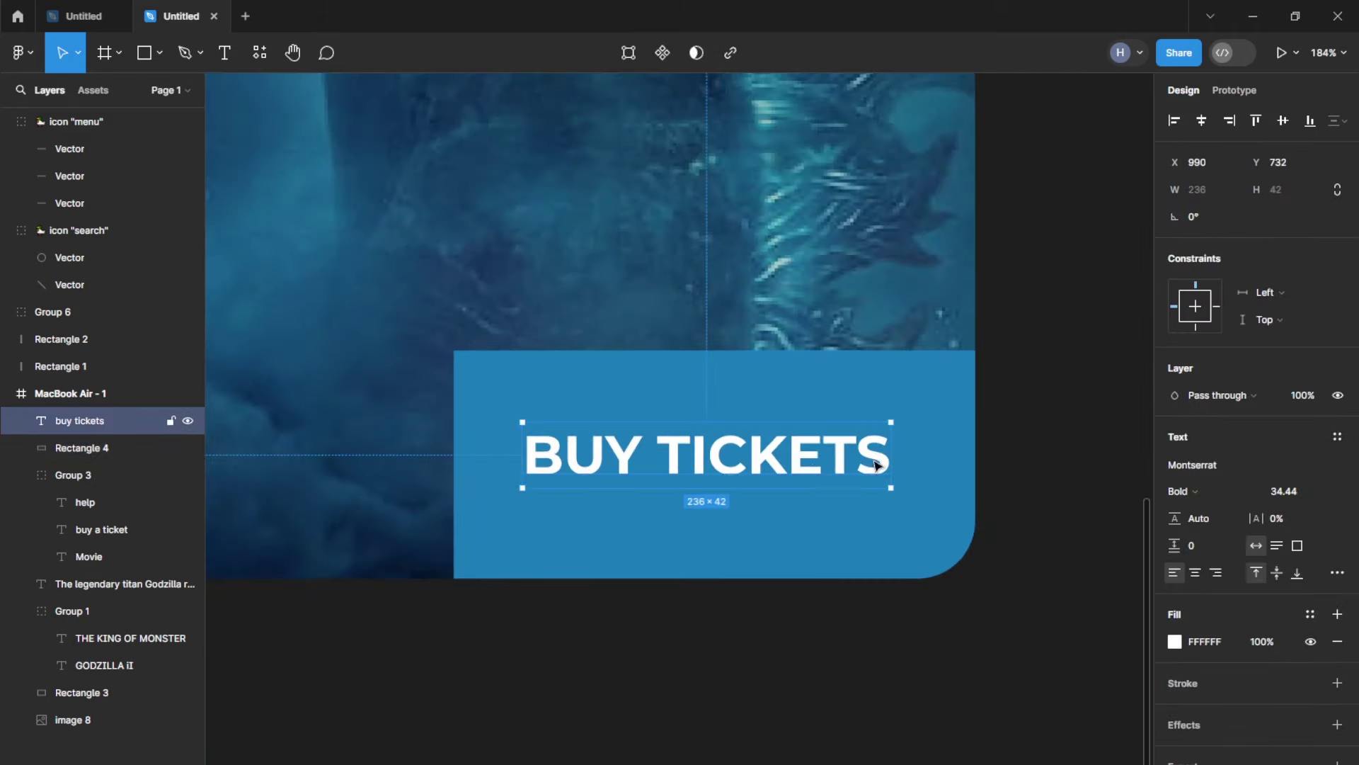
{"action": "left_click", "coordinate": [884, 510], "text": "shift"}
{"action": "scroll", "coordinate": [883, 467], "scroll_direction": "down", "scroll_amount": 10}
{"action": "left_click", "coordinate": [783, 522]}
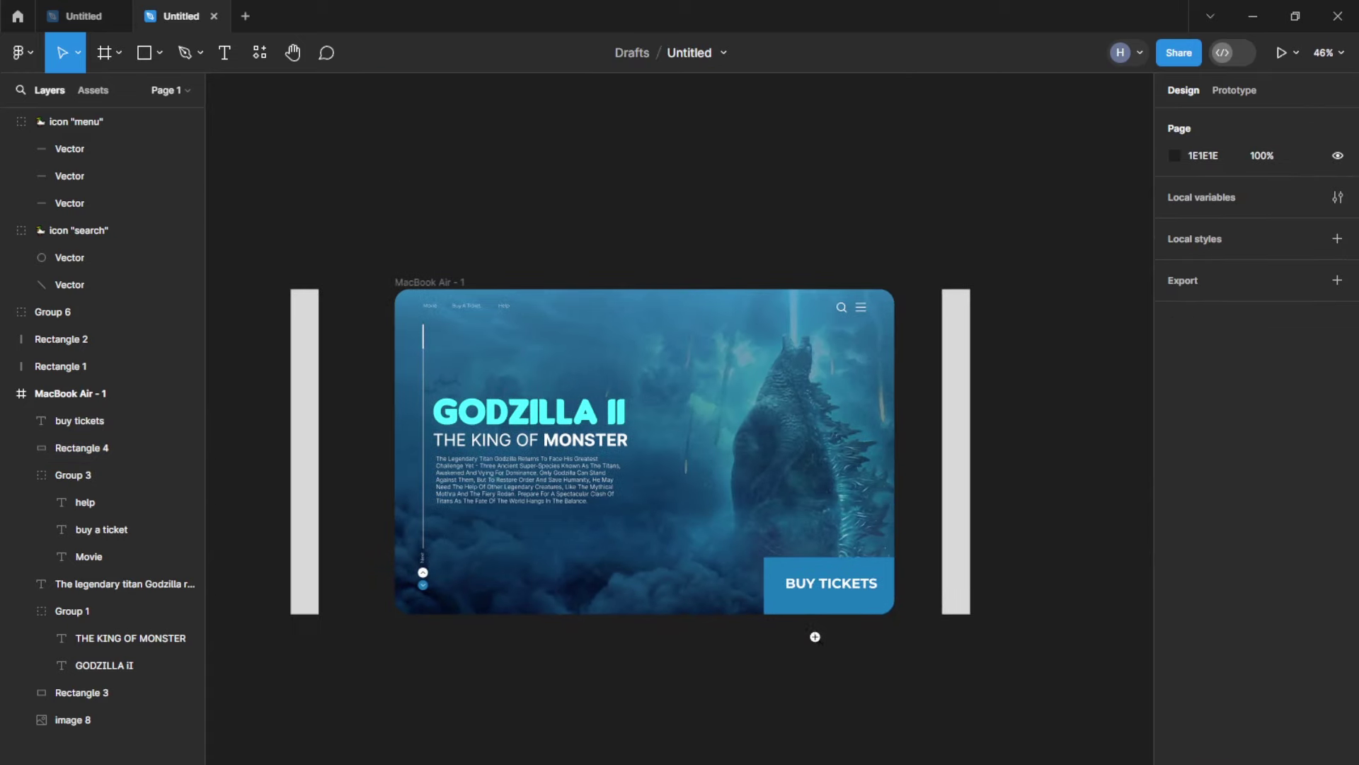
Step: Set THE KING OF MONSTER in Insaniburger with Cheese and scale it to the title's width
{"action": "left_click_drag", "start_coordinate": [745, 650], "coordinate": [709, 643]}
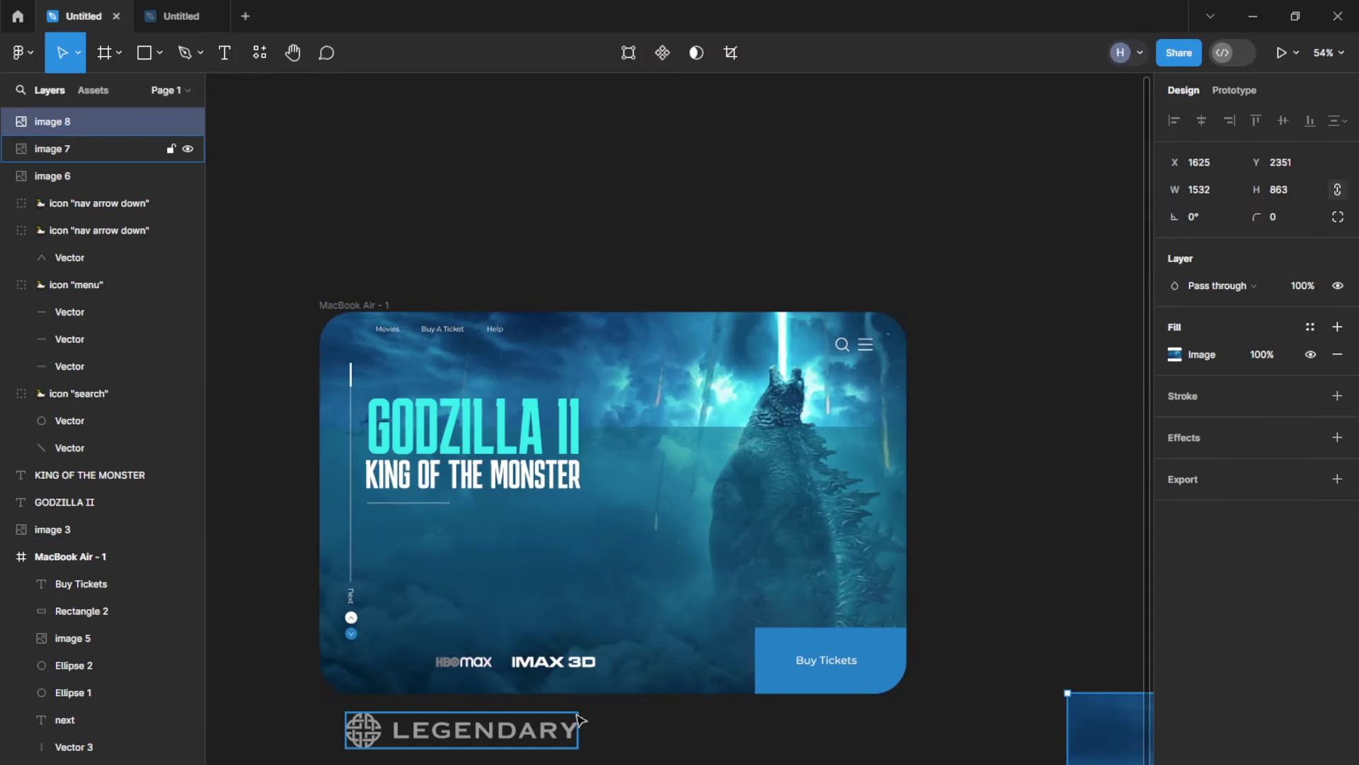
{"action": "left_click_drag", "start_coordinate": [579, 720], "coordinate": [584, 678]}
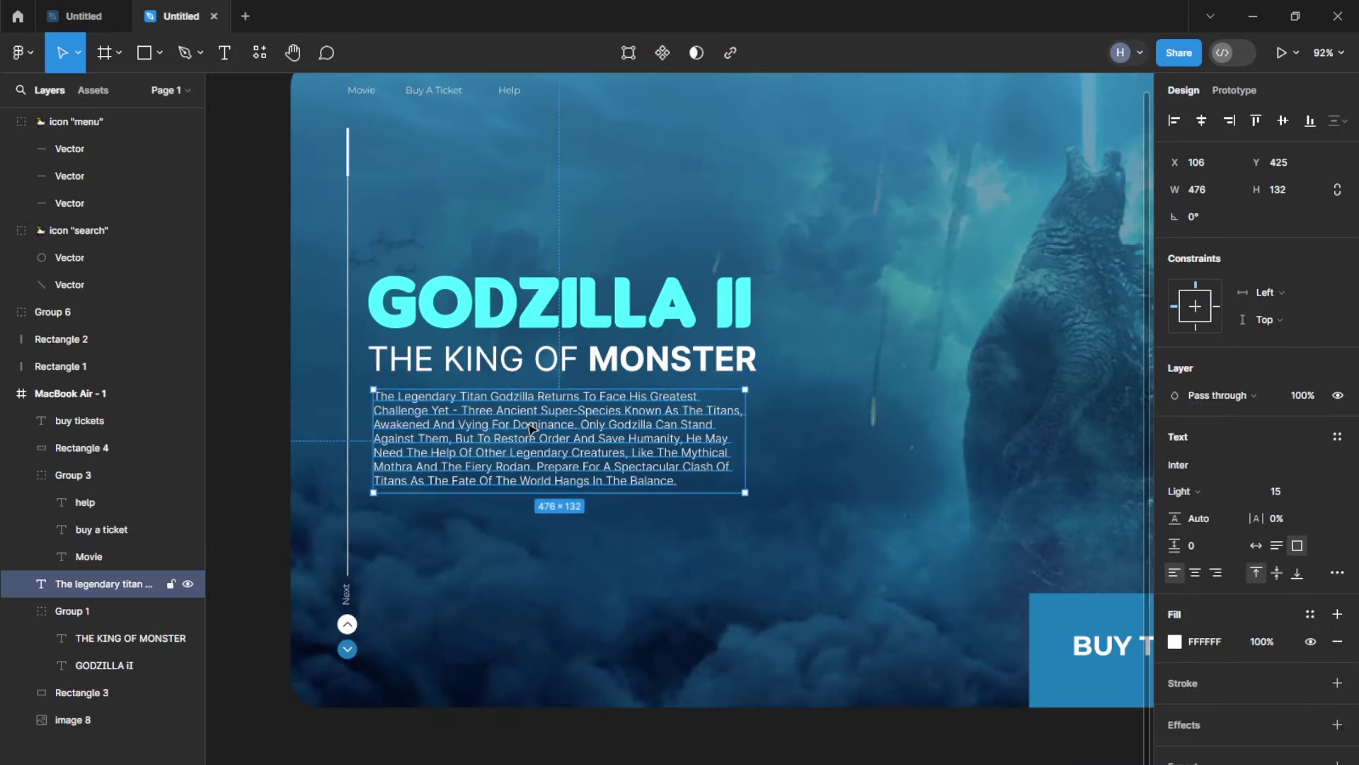
{"action": "left_click", "coordinate": [1189, 465]}
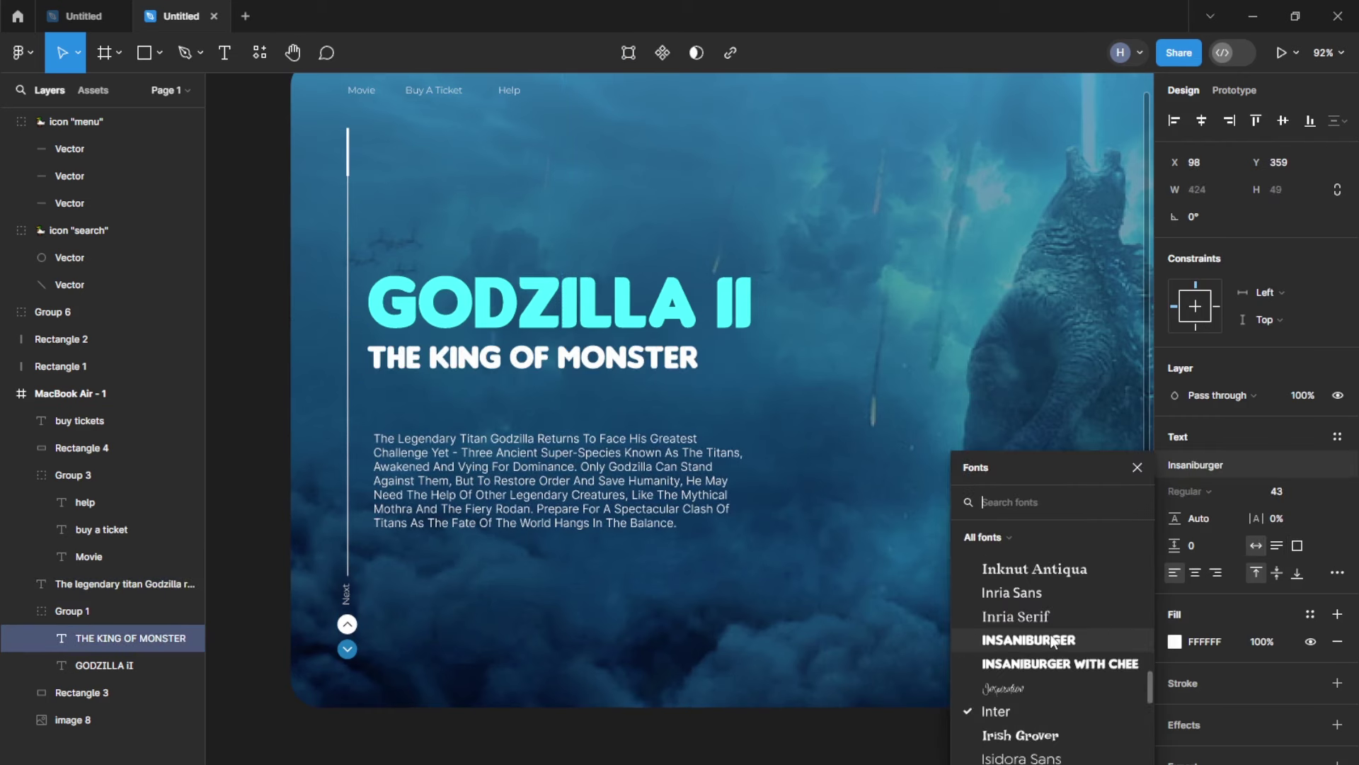
{"action": "left_click", "coordinate": [1051, 664]}
{"action": "scroll", "coordinate": [679, 368], "scroll_direction": "up", "scroll_amount": 3}
{"action": "key", "text": "k"}
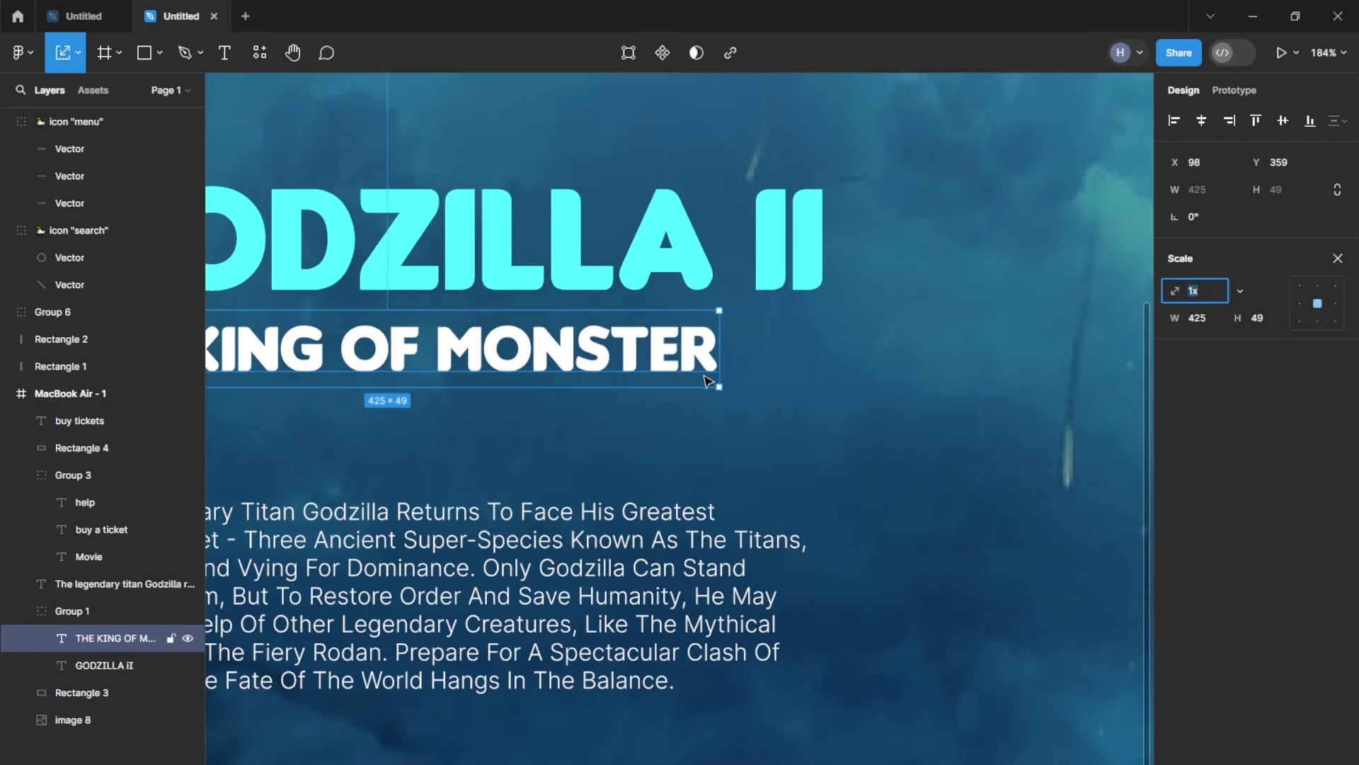
{"action": "left_click_drag", "start_coordinate": [739, 398], "coordinate": [758, 394]}
{"action": "key", "text": "v"}
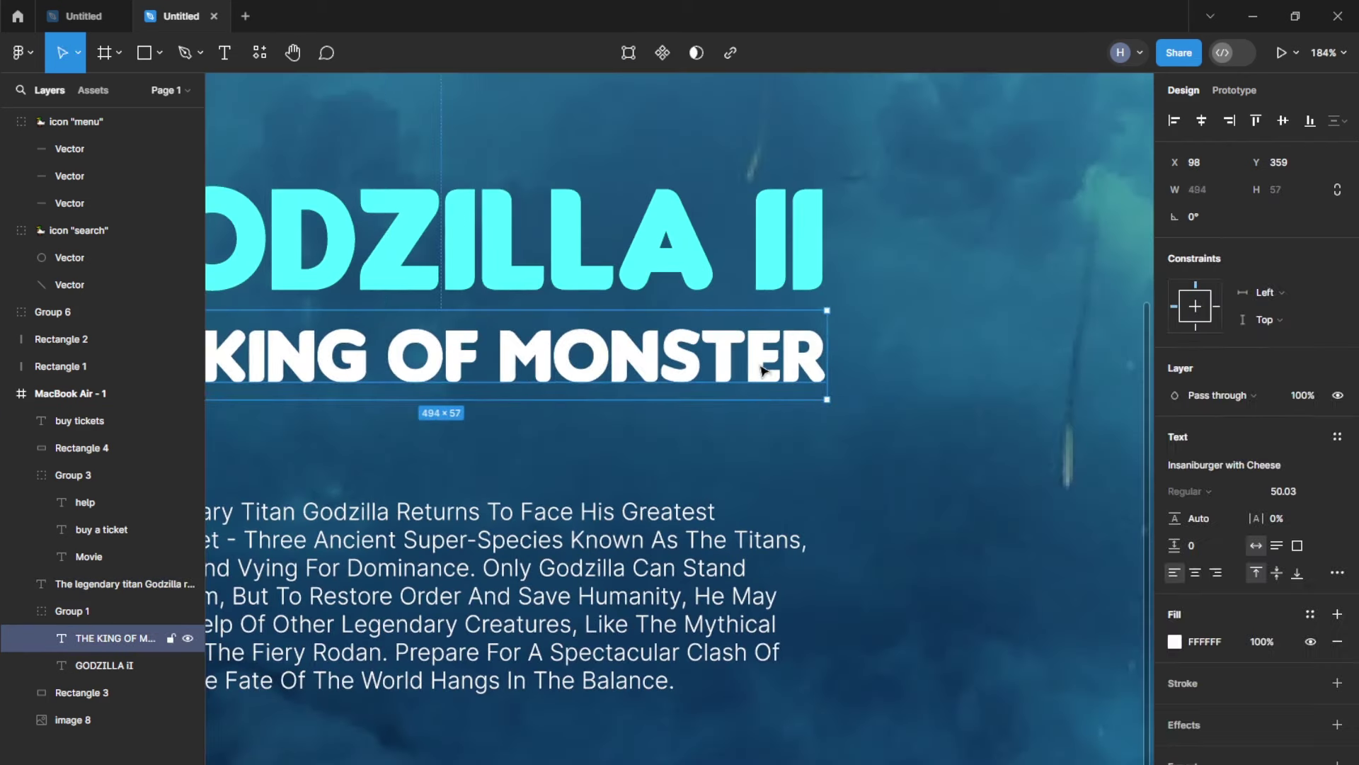
Step: Move the paragraph under the subtitle, ungroup the title, and regroup all three texts
{"action": "key", "text": "ctrl+minus"}
{"action": "left_click_drag", "start_coordinate": [609, 481], "coordinate": [609, 460]}
{"action": "left_click", "coordinate": [637, 312]}
{"action": "scroll", "coordinate": [708, 319], "scroll_direction": "up", "scroll_amount": 3}
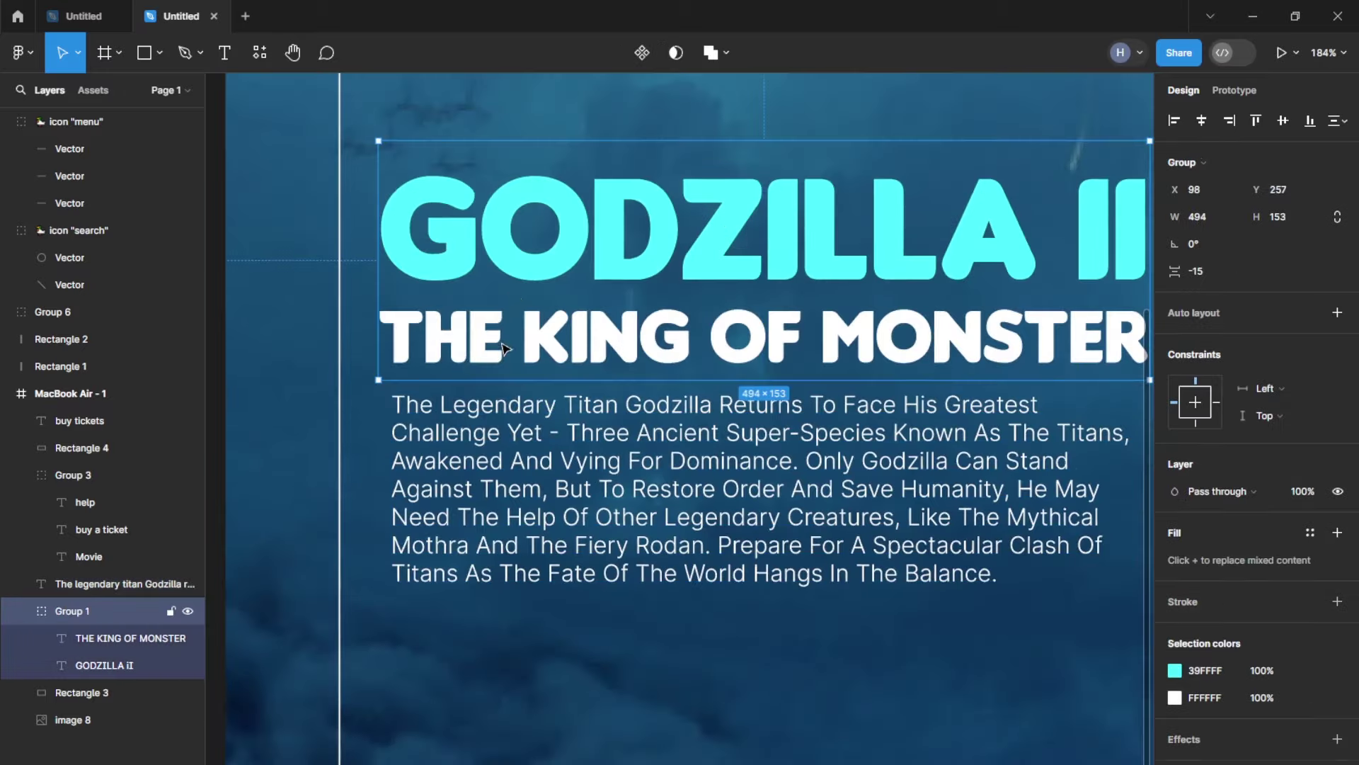
{"action": "key", "text": "ctrl+shift+g"}
{"action": "key", "text": "ctrl+minus"}
{"action": "left_click", "coordinate": [778, 354], "text": "shift"}
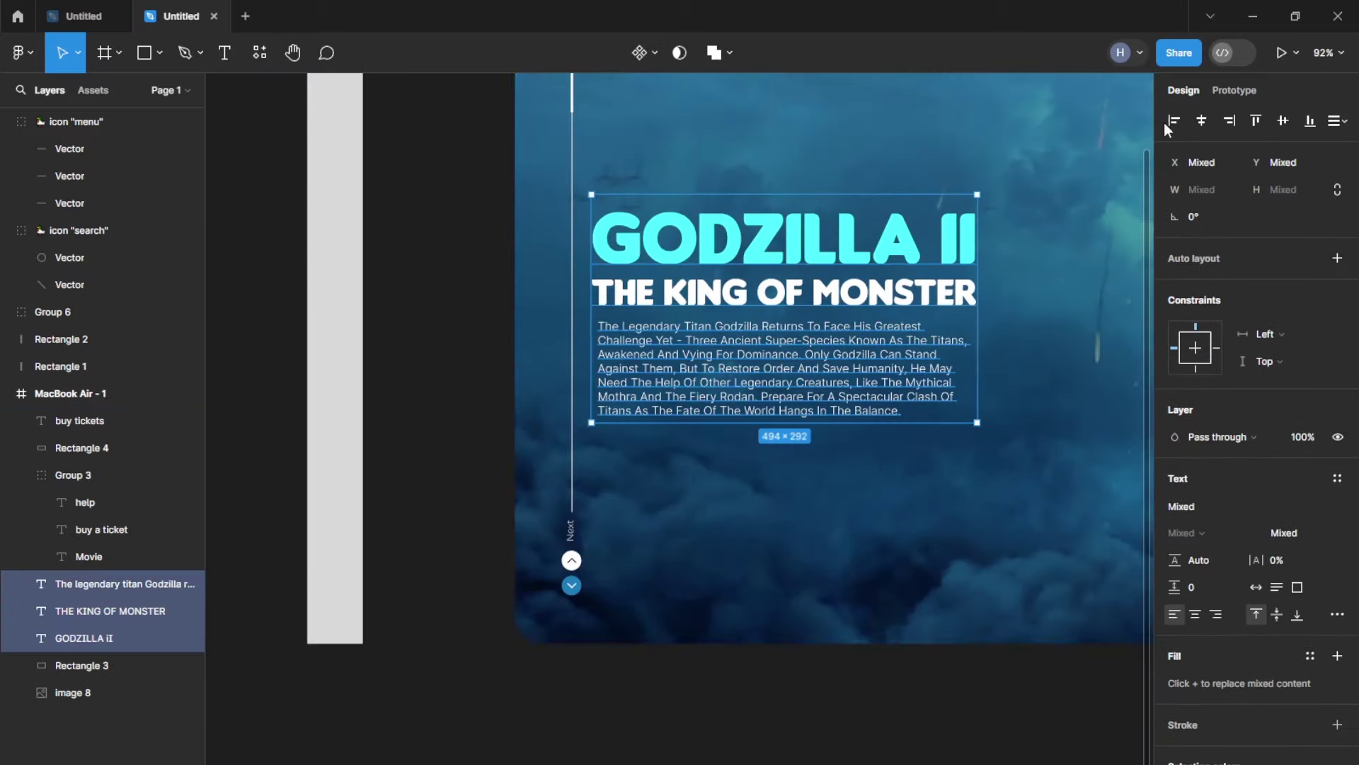
{"action": "key", "text": "ctrl+g"}
Step: Deselect the new text group and scroll around to review the banner
{"action": "scroll", "coordinate": [1093, 182], "scroll_direction": "down", "scroll_amount": 3}
{"action": "left_click", "coordinate": [1104, 212]}
{"action": "scroll", "coordinate": [1062, 212], "scroll_direction": "up", "scroll_amount": 3}
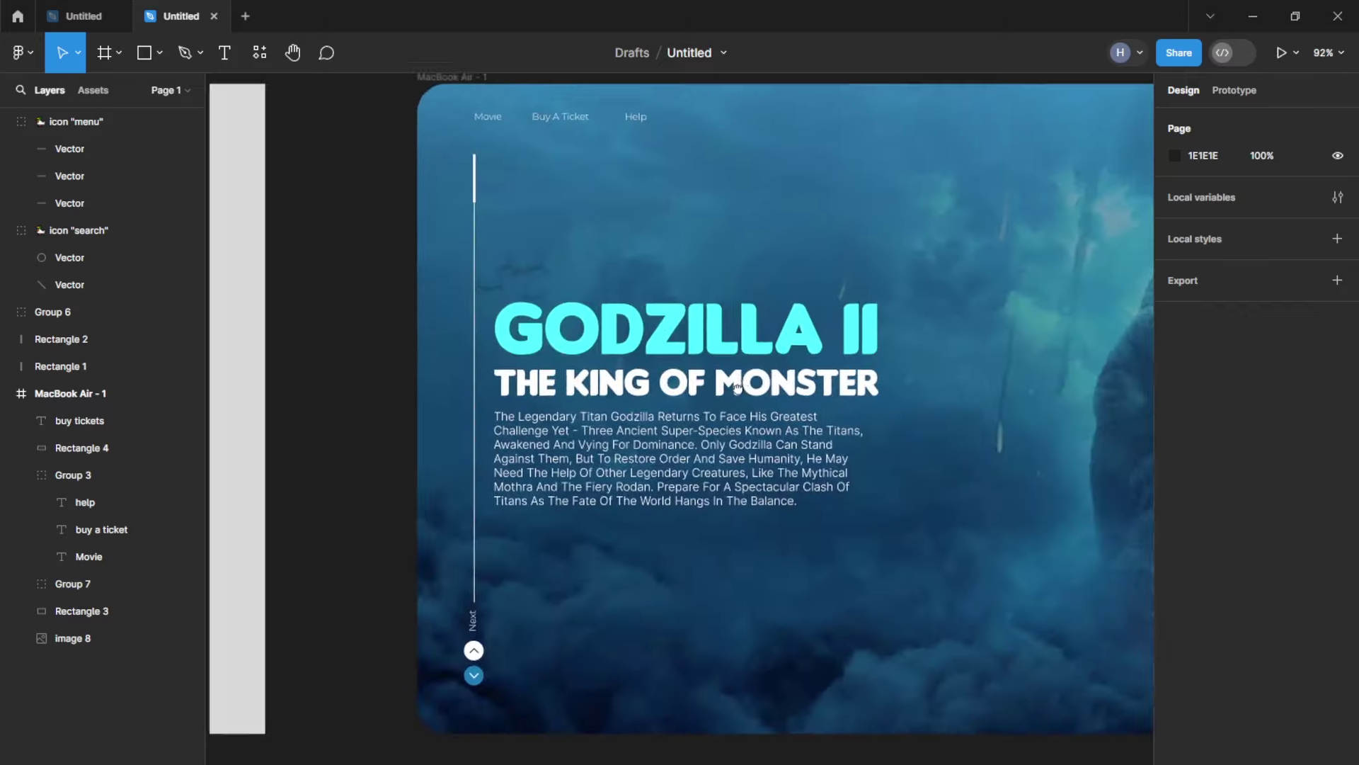
{"action": "scroll", "coordinate": [460, 453], "scroll_direction": "up", "scroll_amount": 2}
{"action": "scroll", "coordinate": [467, 424], "scroll_direction": "right", "scroll_amount": 3}
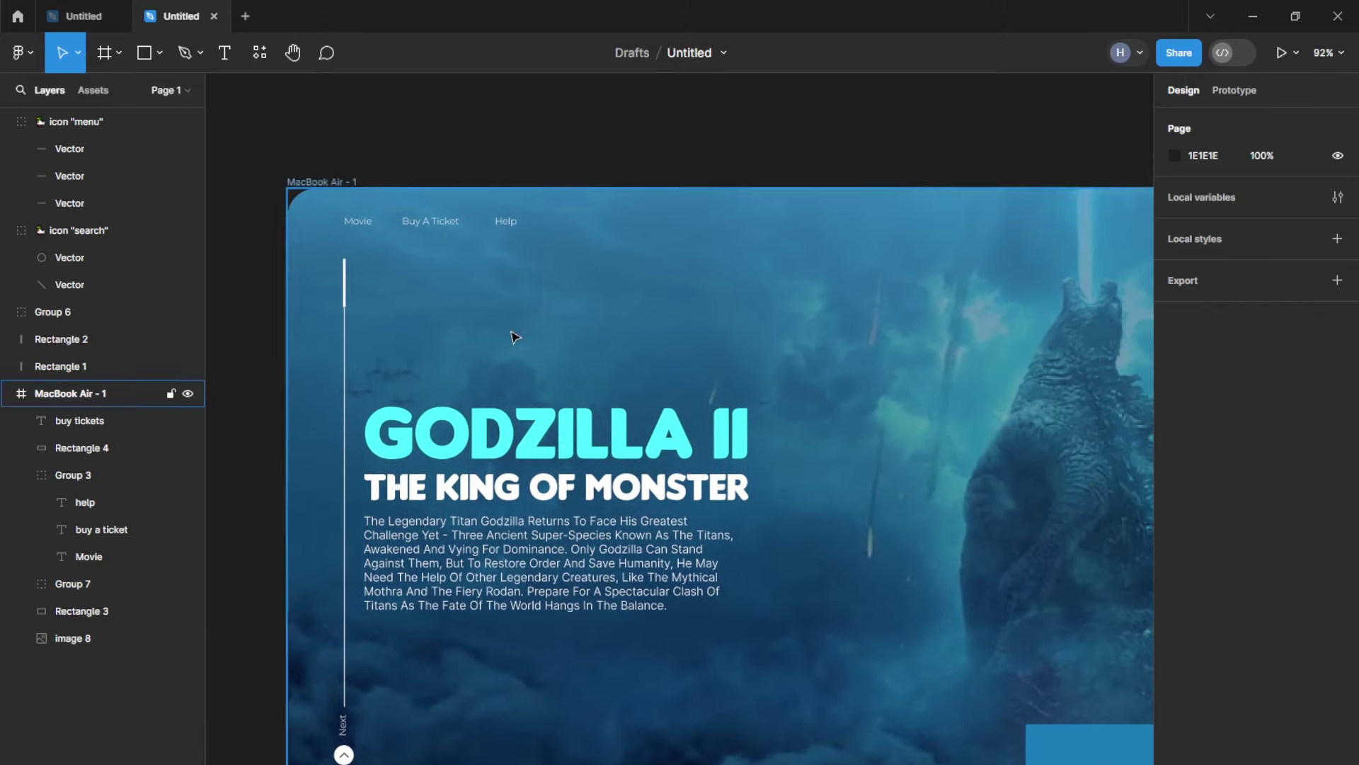
{"action": "scroll", "coordinate": [493, 335], "scroll_direction": "down", "scroll_amount": 3}
{"action": "scroll", "coordinate": [524, 195], "scroll_direction": "up", "scroll_amount": 3}
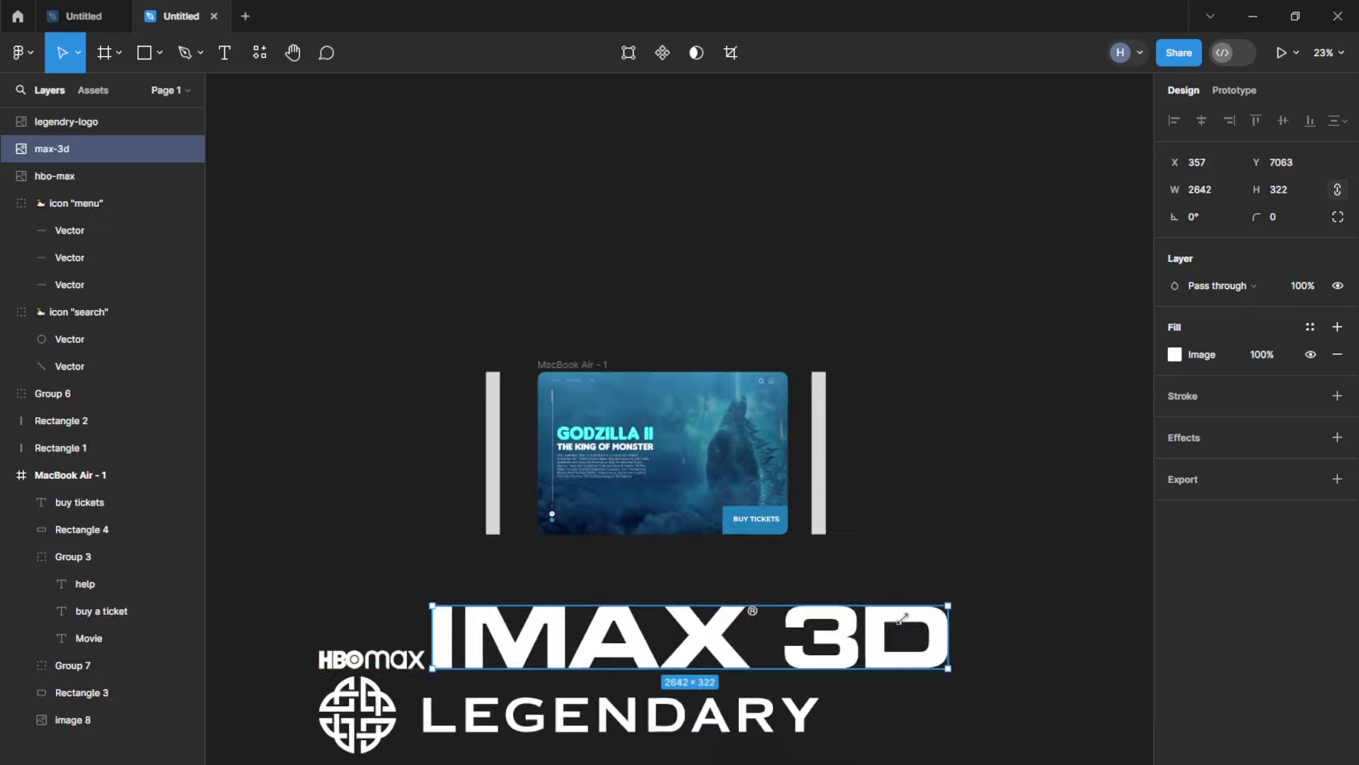
Step: Shrink the IMAX 3D and Legendary logos to match HBO Max and place Legendary beside IMAX 3D
{"action": "left_click_drag", "start_coordinate": [901, 618], "coordinate": [581, 660]}
{"action": "left_click_drag", "start_coordinate": [566, 715], "coordinate": [870, 658]}
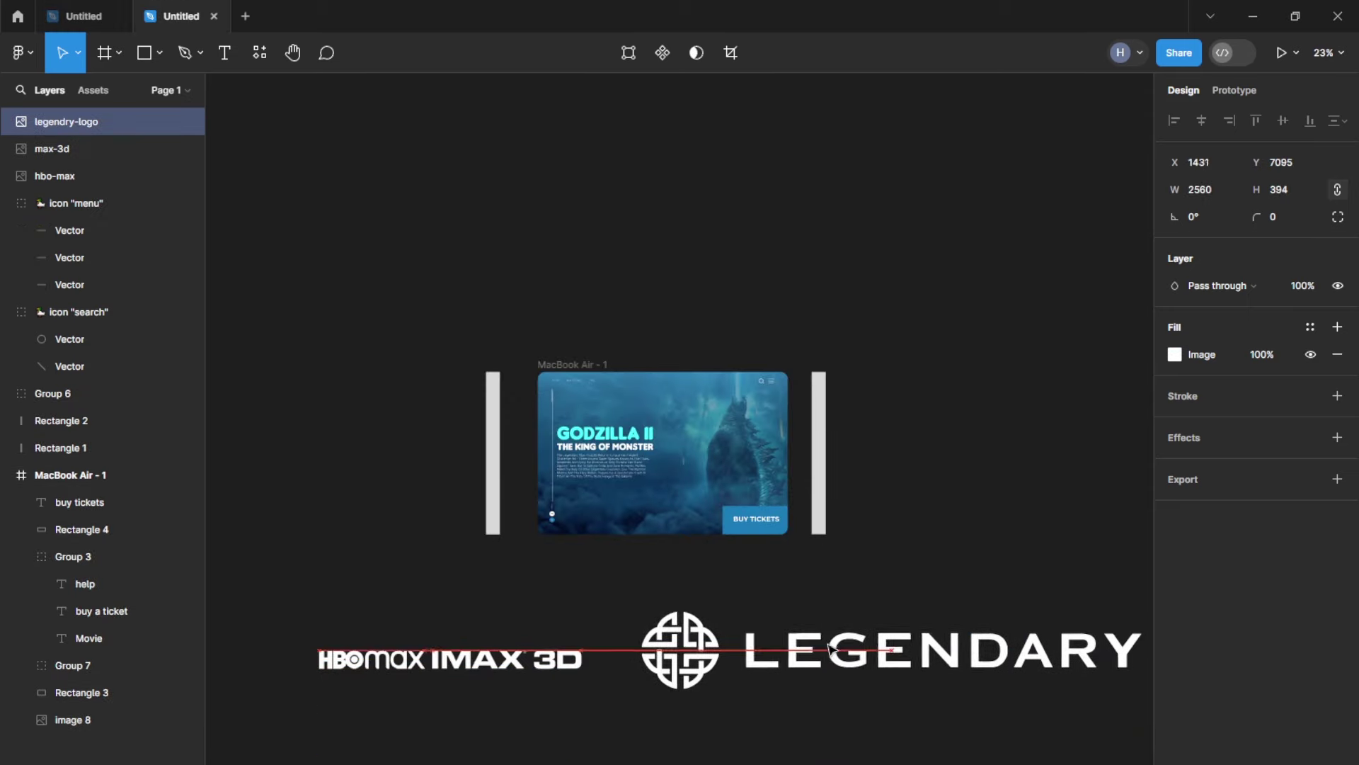
{"action": "left_click_drag", "start_coordinate": [1062, 607], "coordinate": [681, 661]}
{"action": "left_click_drag", "start_coordinate": [552, 674], "coordinate": [559, 649]}
{"action": "scroll", "coordinate": [560, 649], "scroll_direction": "up", "scroll_amount": 3}
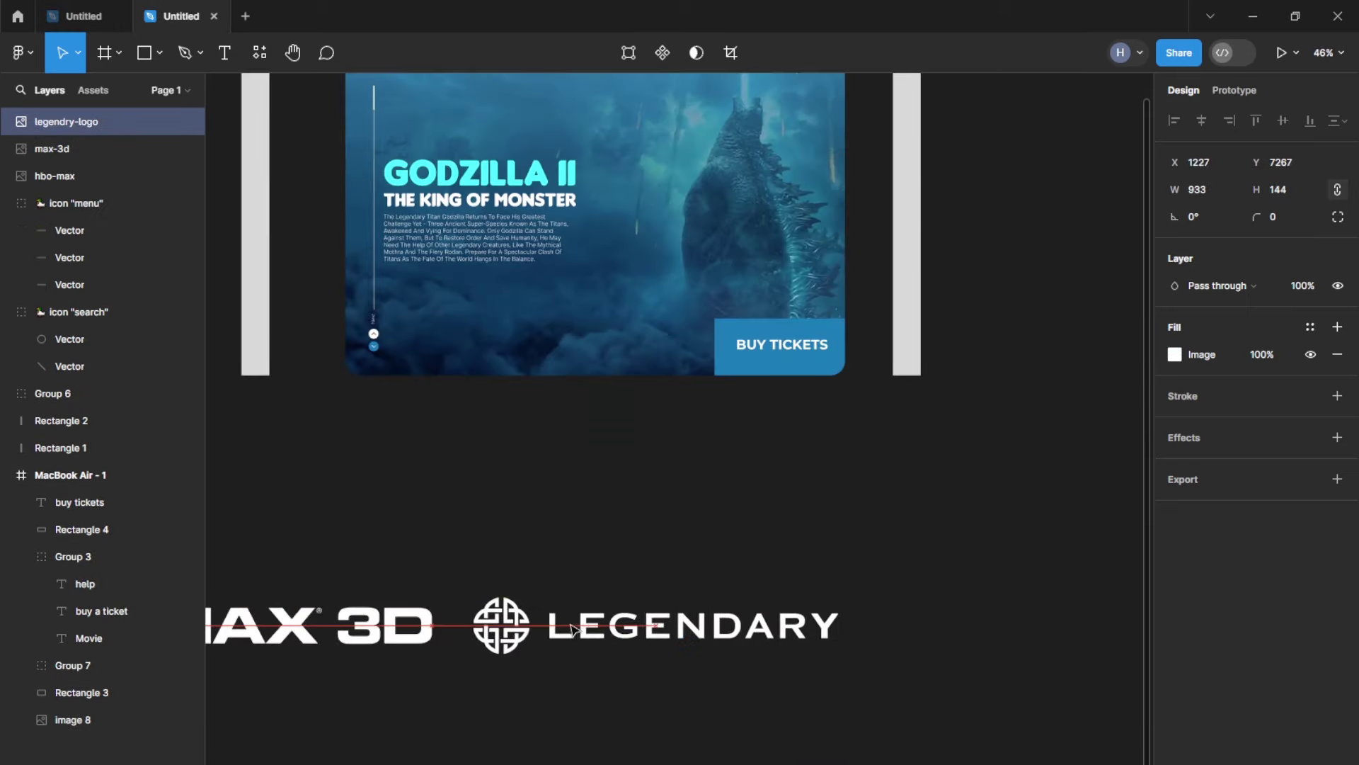
{"action": "scroll", "coordinate": [742, 623], "scroll_direction": "down", "scroll_amount": 3}
Step: Even out the spacing between the HBO Max, IMAX 3D and Legendary logos
{"action": "left_click", "coordinate": [726, 637]}
{"action": "left_click_drag", "start_coordinate": [949, 598], "coordinate": [501, 674]}
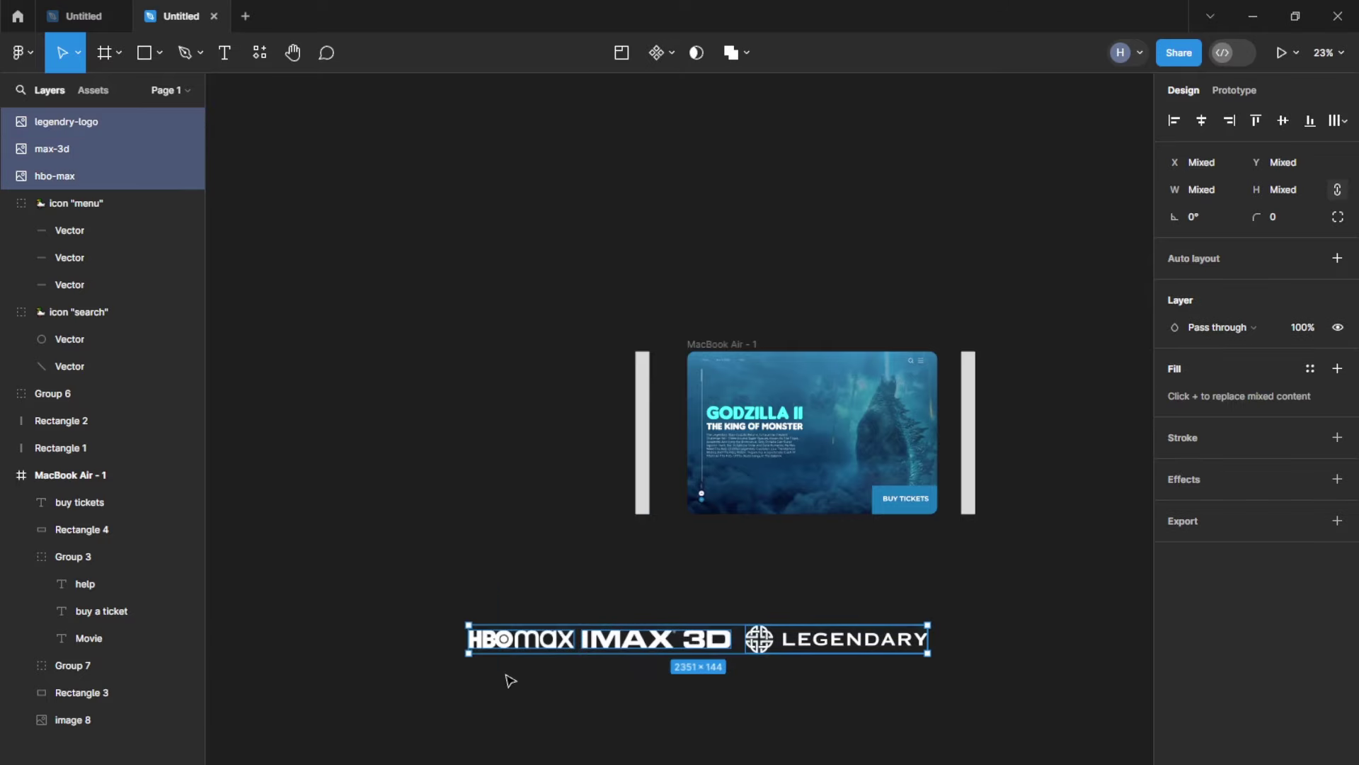
{"action": "scroll", "coordinate": [708, 708], "scroll_direction": "up", "scroll_amount": 3}
{"action": "left_click", "coordinate": [713, 719]}
{"action": "scroll", "coordinate": [673, 666], "scroll_direction": "down", "scroll_amount": 5}
{"action": "left_click_drag", "start_coordinate": [672, 666], "coordinate": [701, 665]}
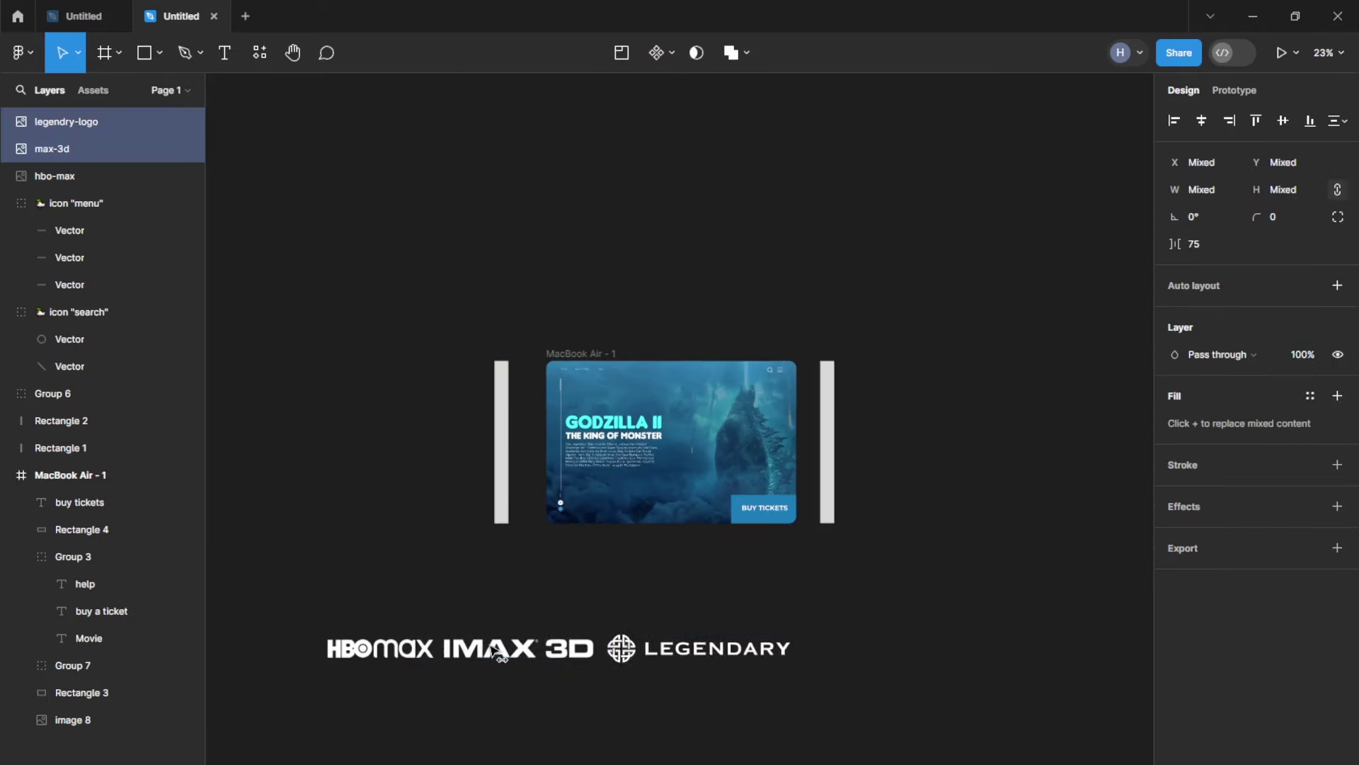
{"action": "key", "text": "Escape"}
Step: Move the three logos up onto the banner and group them
{"action": "left_click", "coordinate": [654, 662]}
{"action": "key", "text": "Escape"}
{"action": "scroll", "coordinate": [520, 657], "scroll_direction": "up", "scroll_amount": 3}
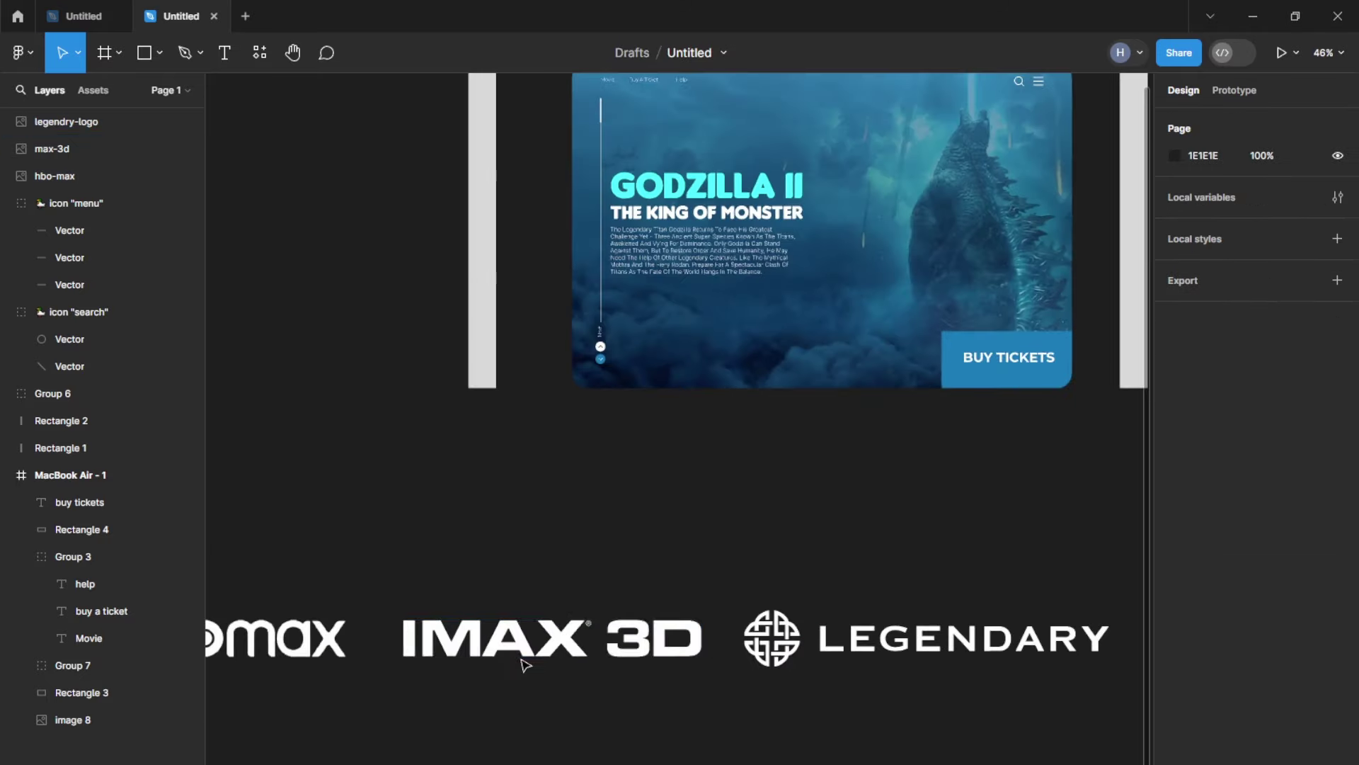
{"action": "left_click", "coordinate": [519, 656]}
{"action": "scroll", "coordinate": [520, 658], "scroll_direction": "down", "scroll_amount": 3}
{"action": "mouse_move", "coordinate": [425, 708]}
{"action": "left_mouse_down"}
{"action": "mouse_move", "coordinate": [701, 604]}
{"action": "mouse_move", "coordinate": [767, 486]}
{"action": "left_mouse_up"}
{"action": "key", "text": "ctrl+g"}
Step: Scale the logo group down proportionally to fit the banner
{"action": "scroll", "coordinate": [767, 485], "scroll_direction": "up", "scroll_amount": 3}
{"action": "key", "text": "k"}
{"action": "mouse_move", "coordinate": [956, 460]}
{"action": "left_mouse_down"}
{"action": "mouse_move", "coordinate": [676, 493]}
{"action": "mouse_move", "coordinate": [601, 487]}
{"action": "left_mouse_up"}
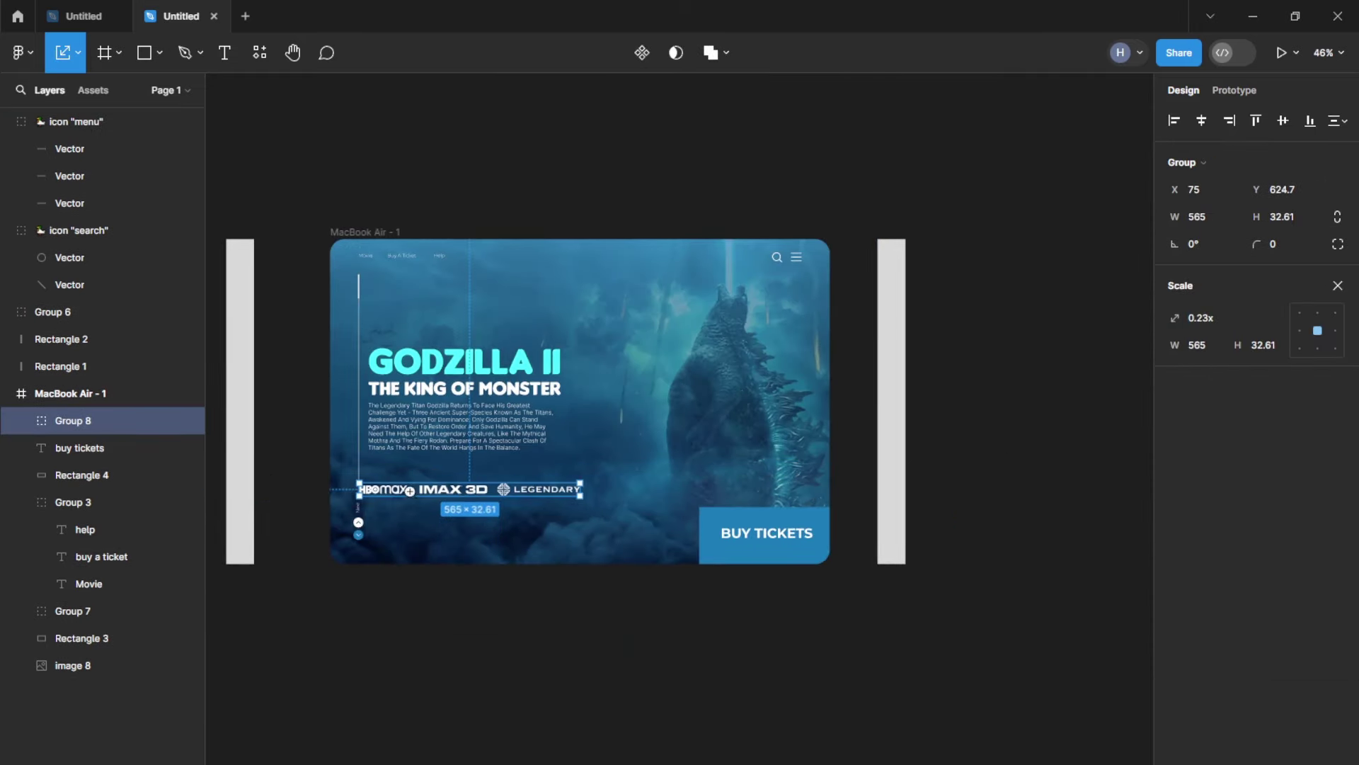
{"action": "key", "text": "v"}
{"action": "scroll", "coordinate": [410, 491], "scroll_direction": "up", "scroll_amount": 2}
Step: Position the logo strip at the banner's bottom-left, in line with the title text, and select the title block along with it
{"action": "mouse_move", "coordinate": [429, 500]}
{"action": "left_mouse_down"}
{"action": "mouse_move", "coordinate": [453, 570]}
{"action": "mouse_move", "coordinate": [440, 596]}
{"action": "left_mouse_up"}
{"action": "left_click_drag", "start_coordinate": [593, 561], "coordinate": [594, 560]}
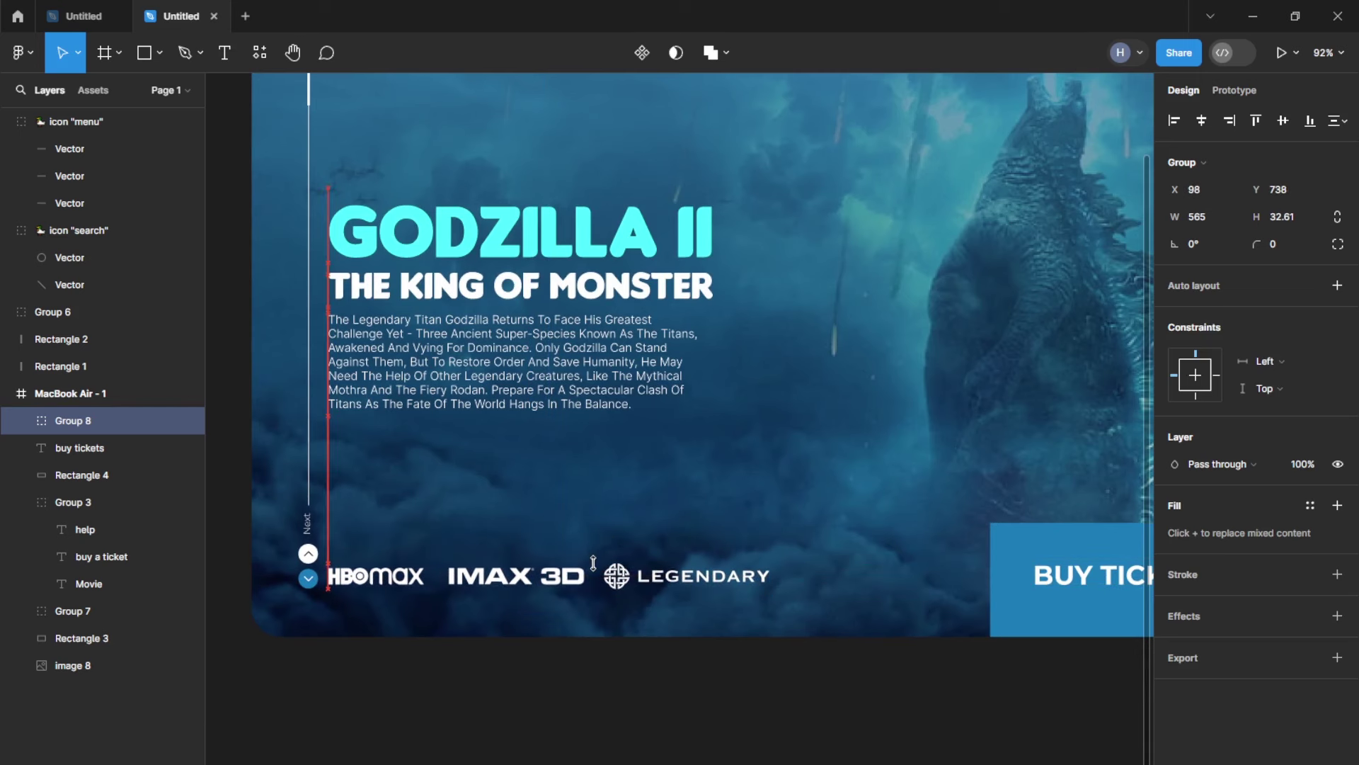
{"action": "scroll", "coordinate": [594, 561], "scroll_direction": "down", "scroll_amount": 3}
{"action": "left_click", "coordinate": [737, 729]}
{"action": "scroll", "coordinate": [588, 623], "scroll_direction": "up", "scroll_amount": 3}
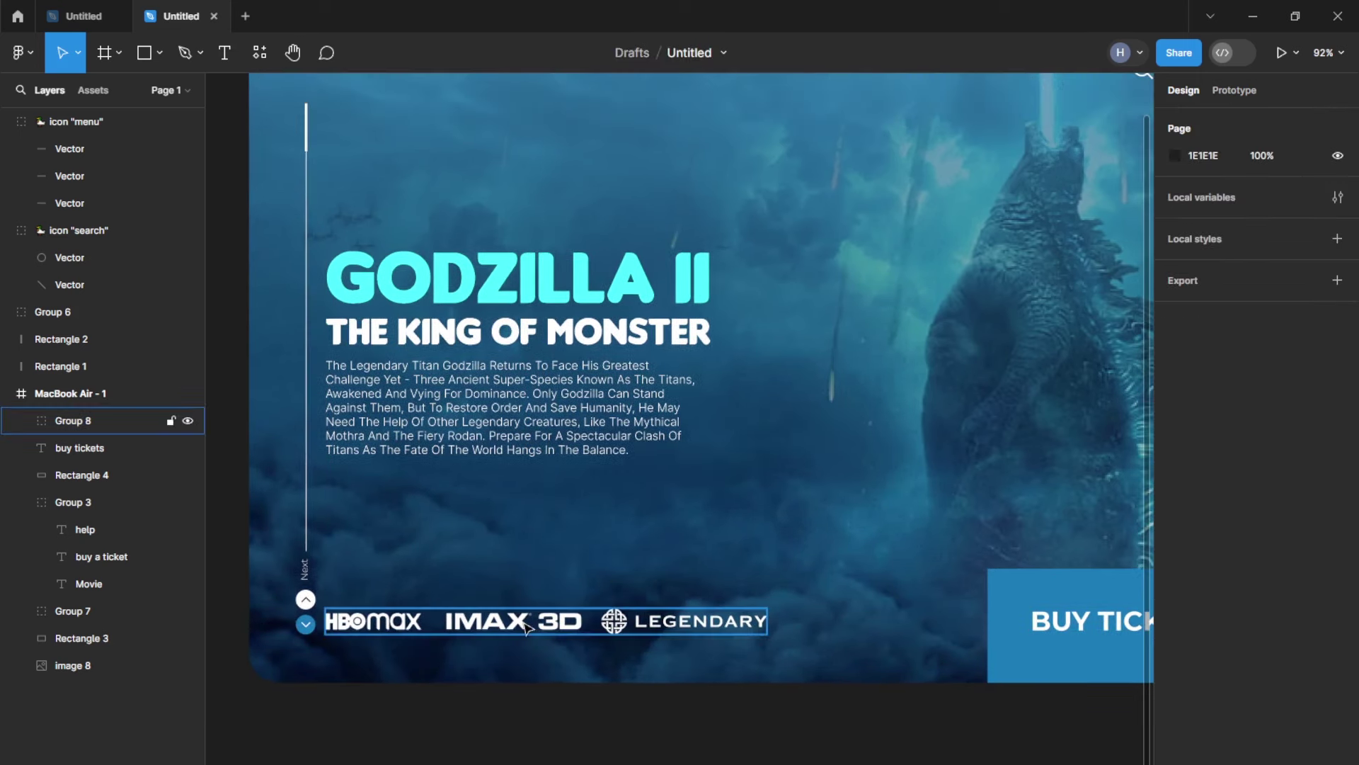
{"action": "left_click_drag", "start_coordinate": [527, 630], "coordinate": [586, 632]}
{"action": "left_click", "coordinate": [73, 610], "text": "shift"}
Step: Align the logo strip and title block along their left edges
{"action": "key", "text": "alt+h"}
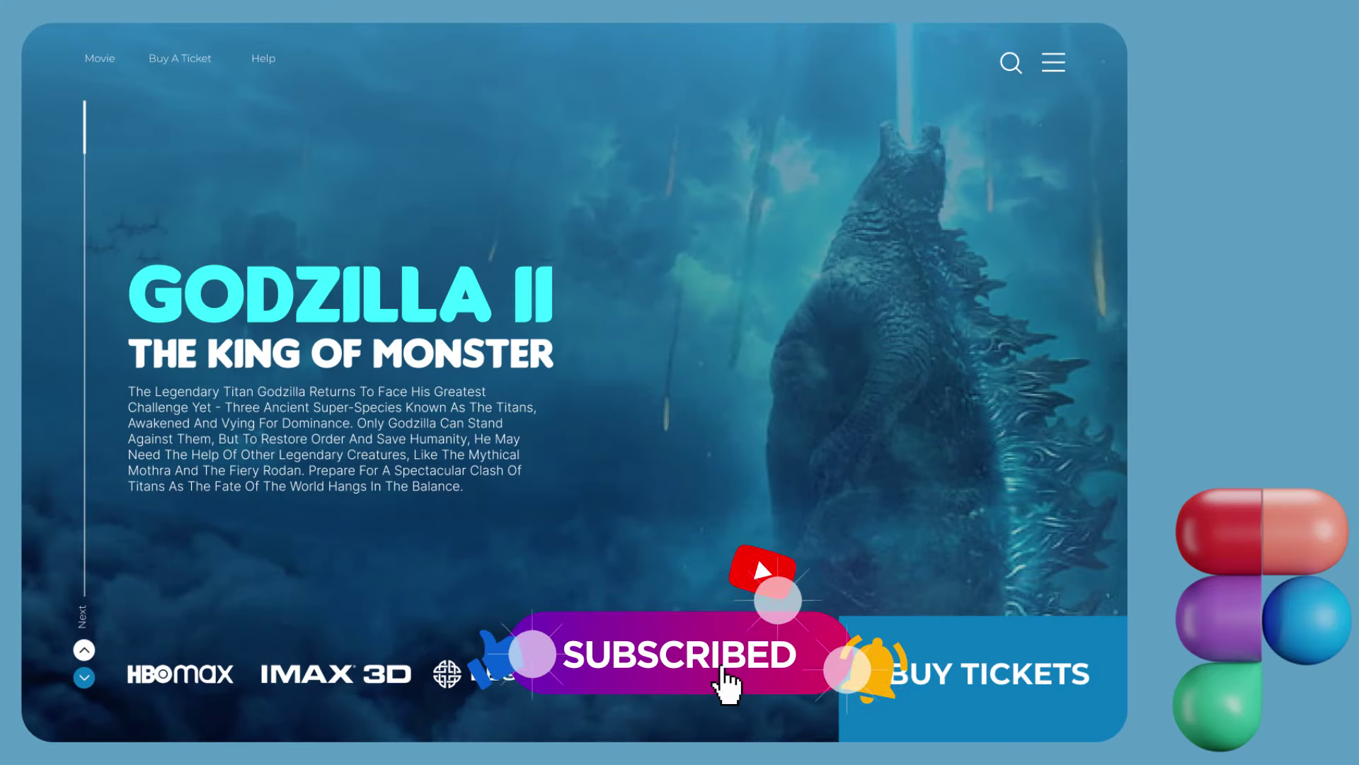